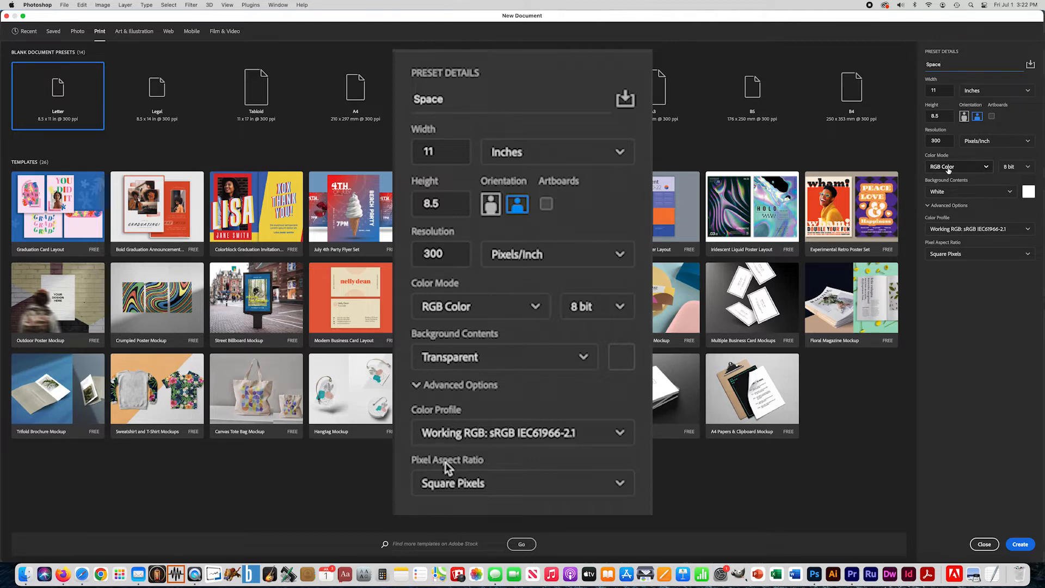
Set the background contents of the new Space document to Transparent and create the document.
click(971, 194)
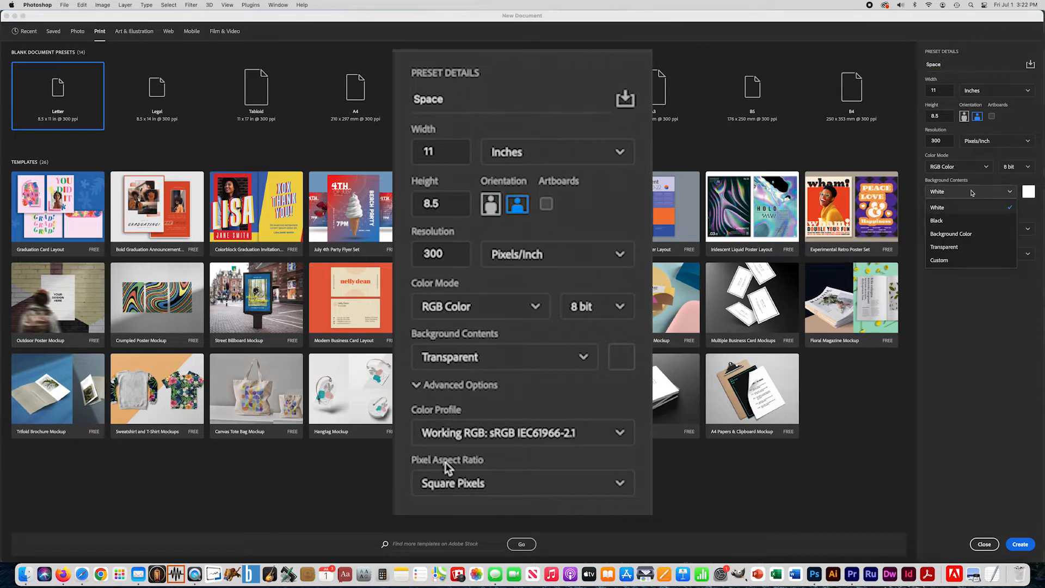
click(950, 249)
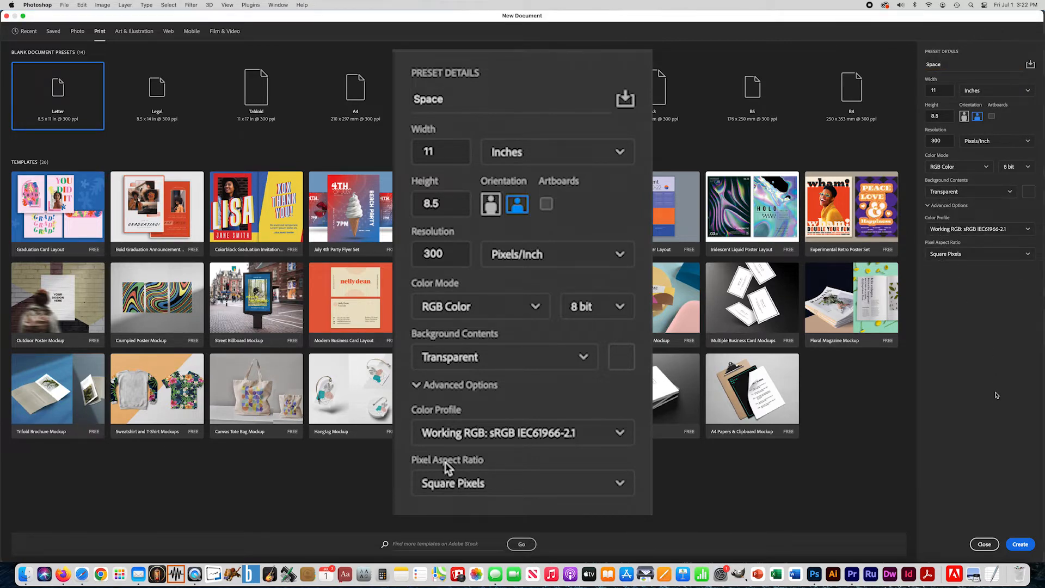
click(1018, 544)
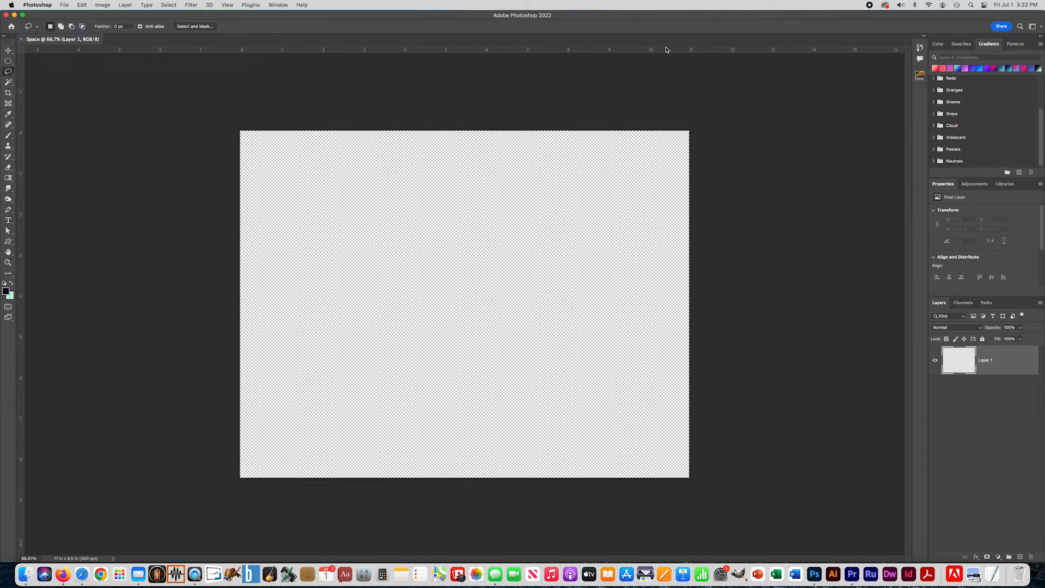
Reset the Essentials workspace to its default layout.
click(277, 5)
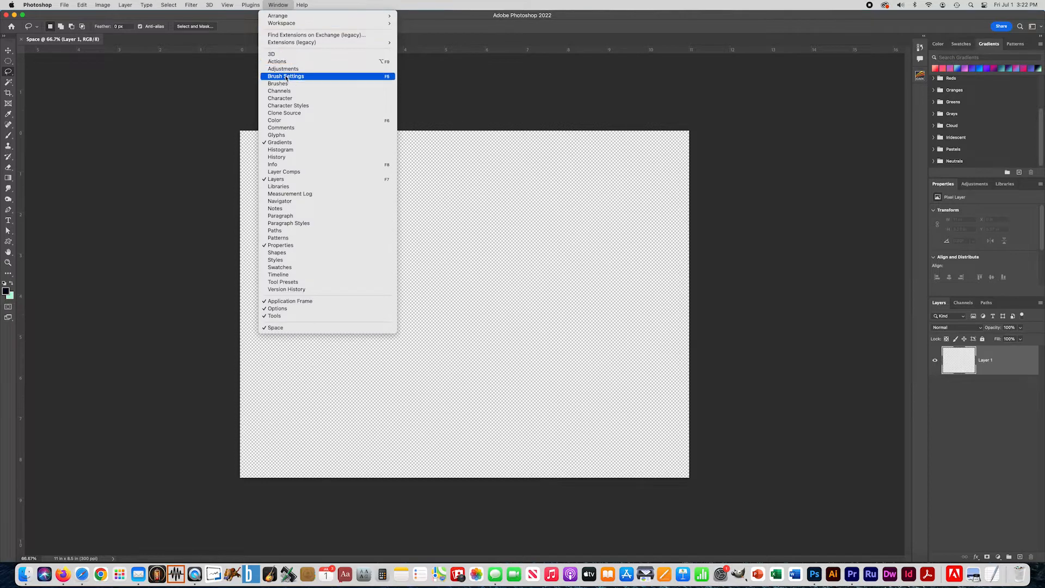
mouse_move(299, 24)
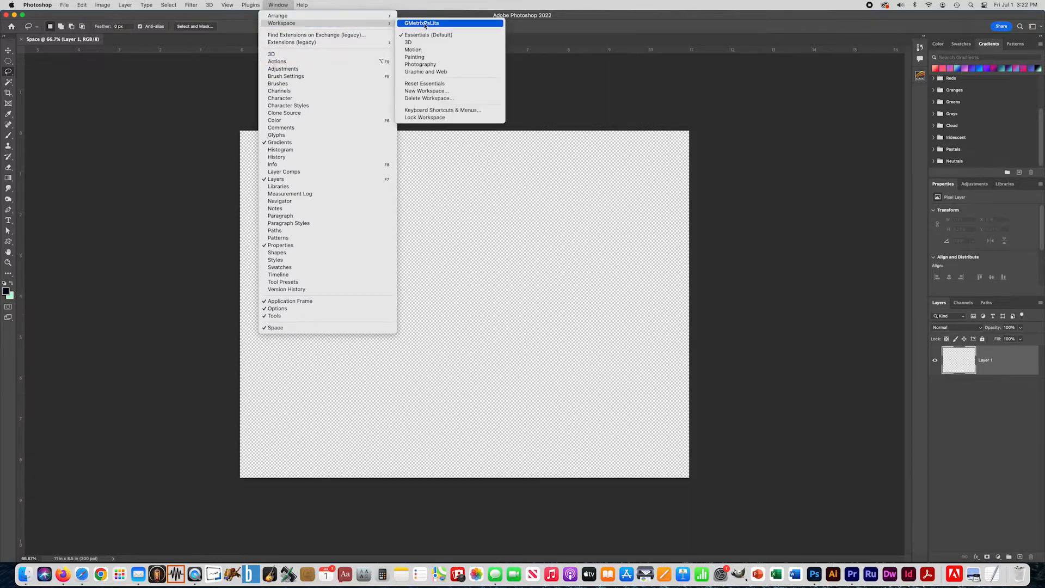
click(427, 83)
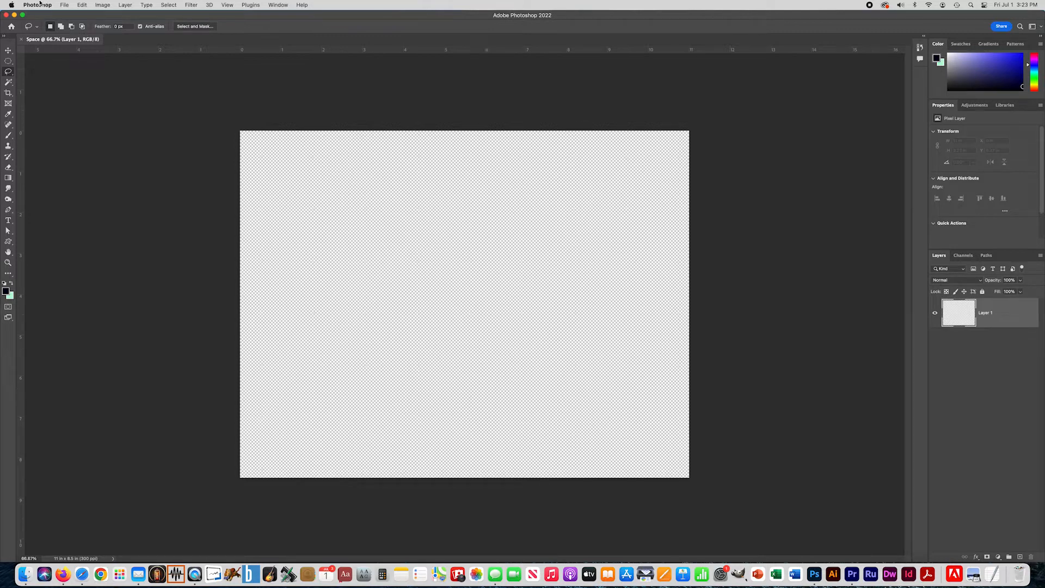
Add a solid color fill layer with its default name and set its color to pure black.
click(125, 5)
mouse_move(134, 105)
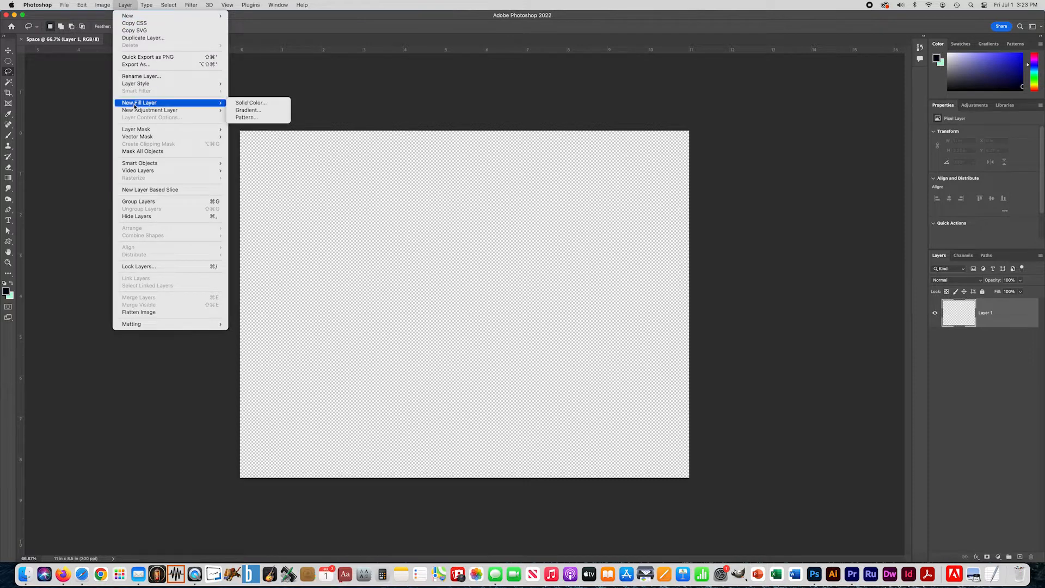
click(246, 103)
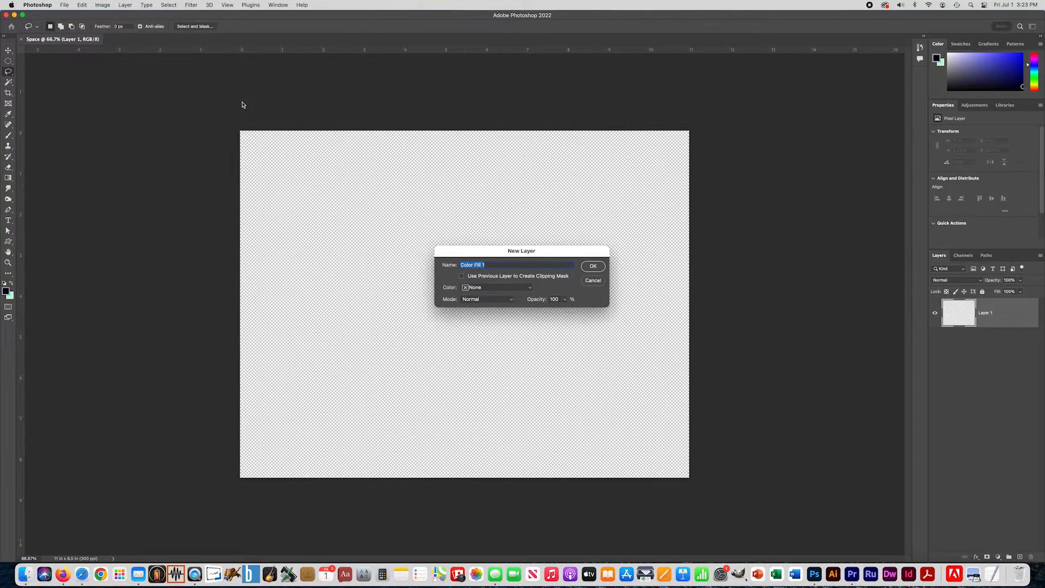
click(593, 266)
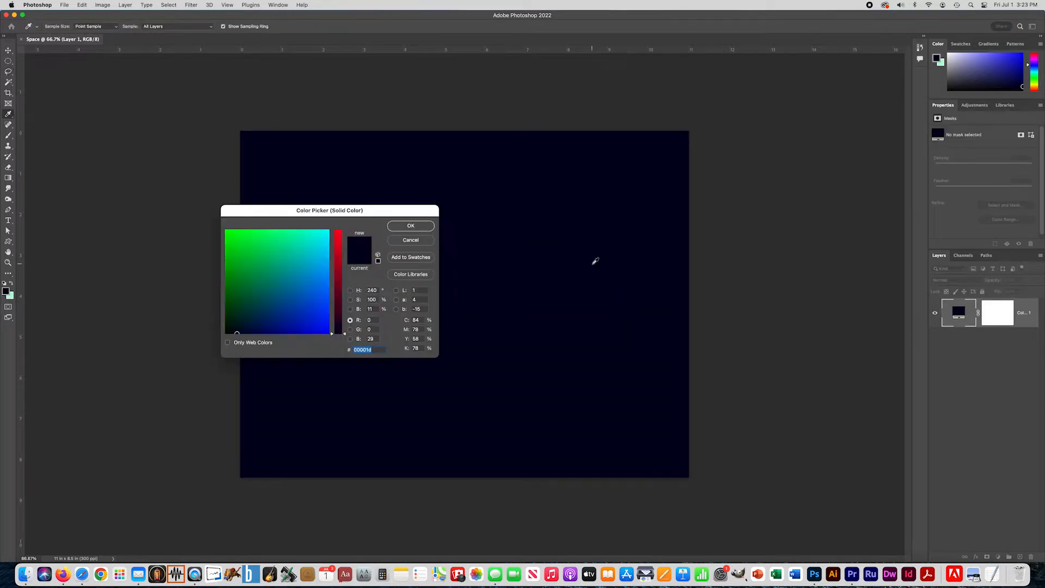
drag(261, 311, 216, 342)
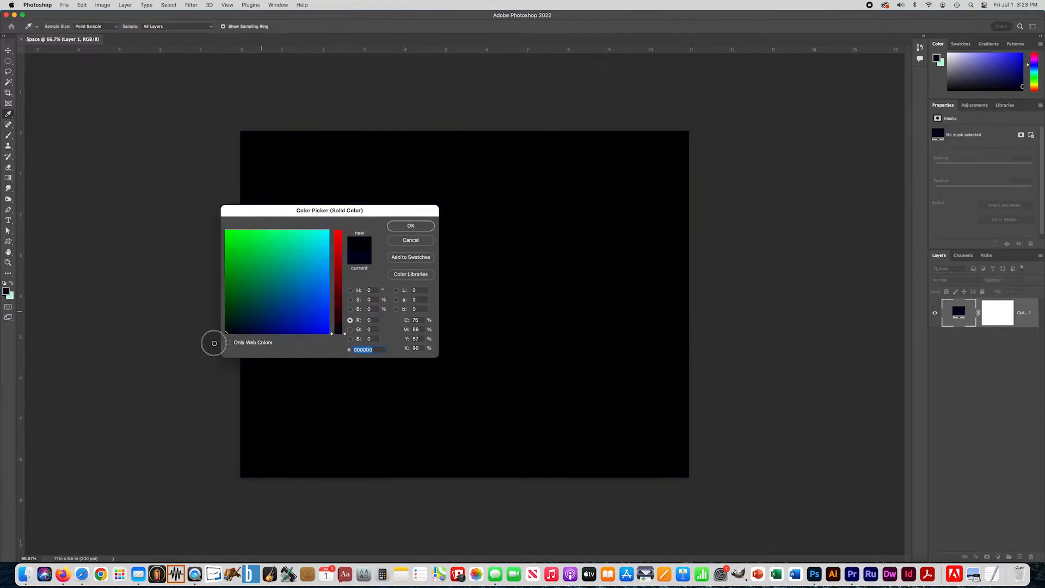
drag(324, 276, 315, 263)
click(301, 255)
drag(264, 293, 211, 348)
click(405, 228)
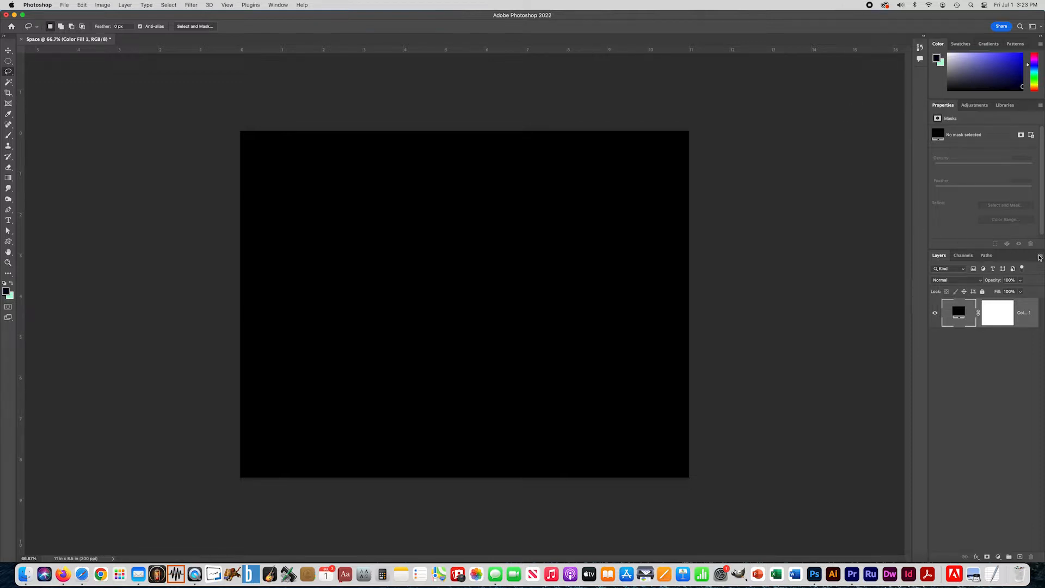
Create a new layer named "sun" above the black fill layer.
click(1039, 258)
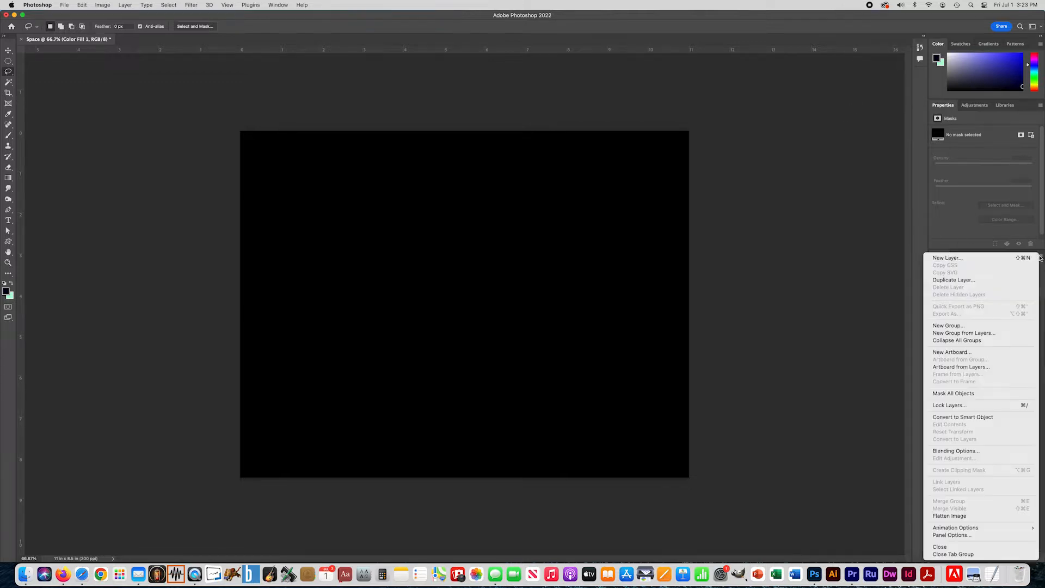
click(861, 258)
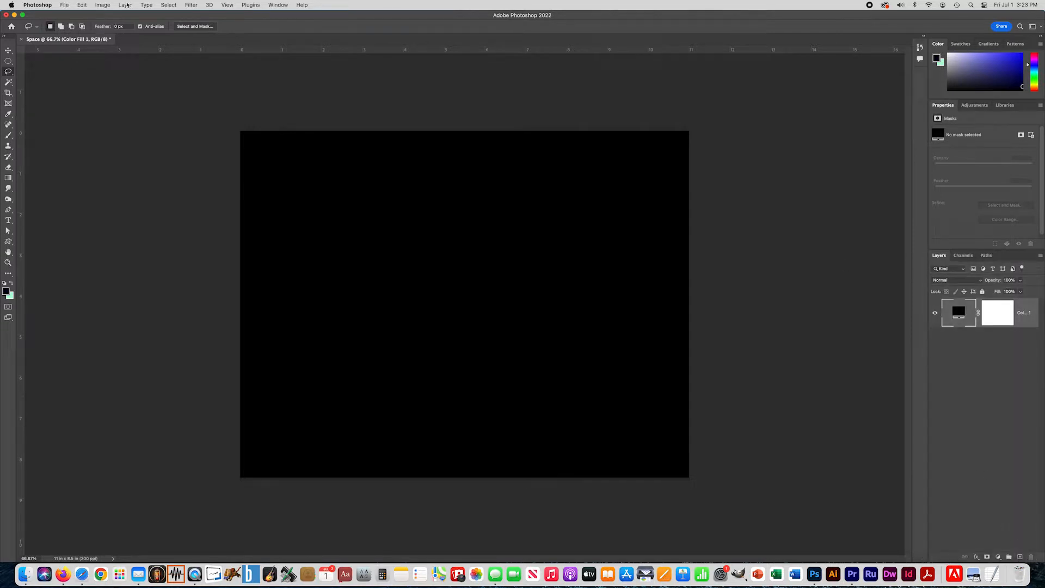
click(126, 4)
mouse_move(133, 15)
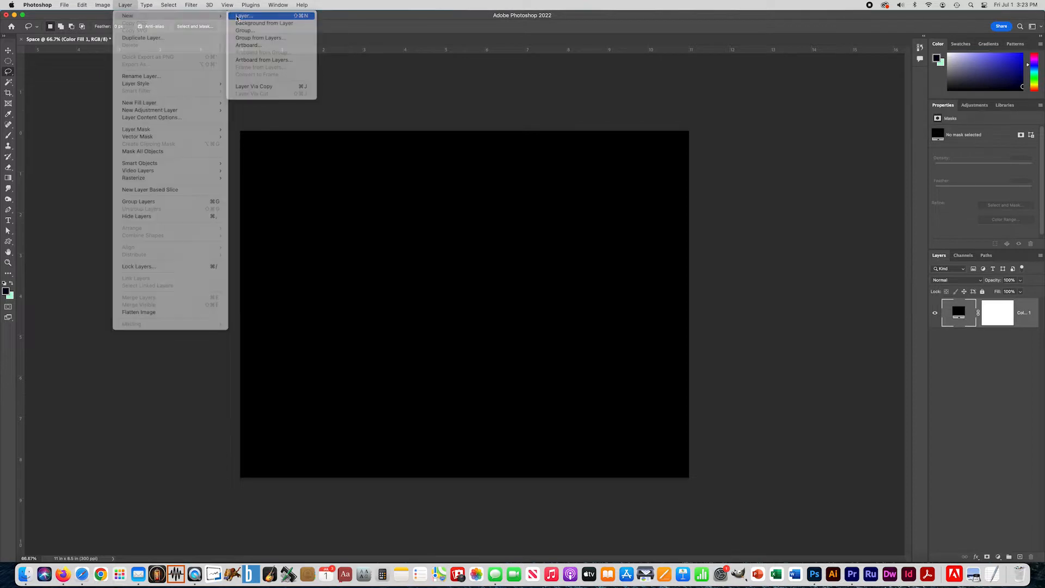
click(237, 16)
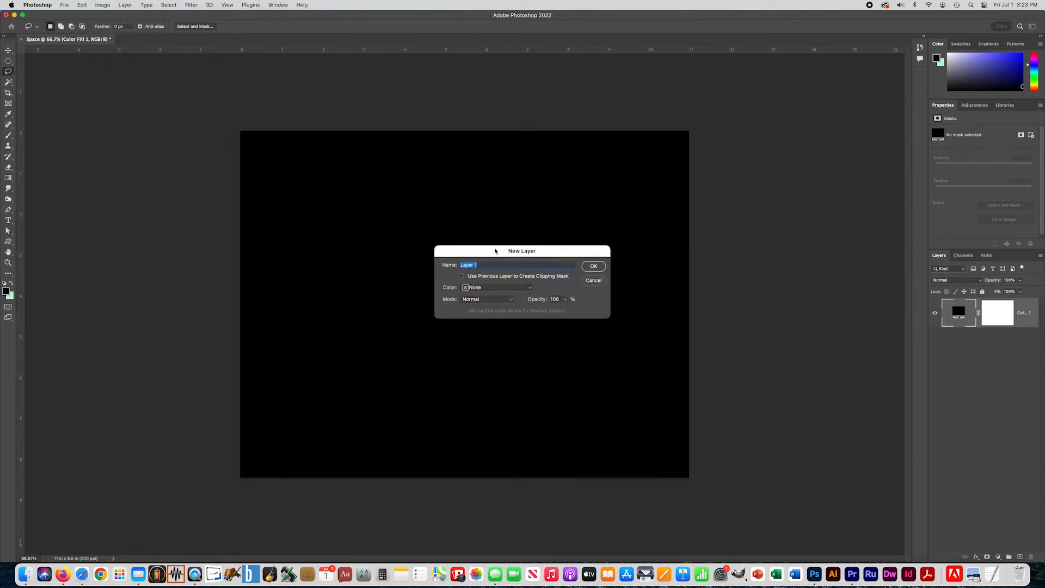
text(sun)
key(Return)
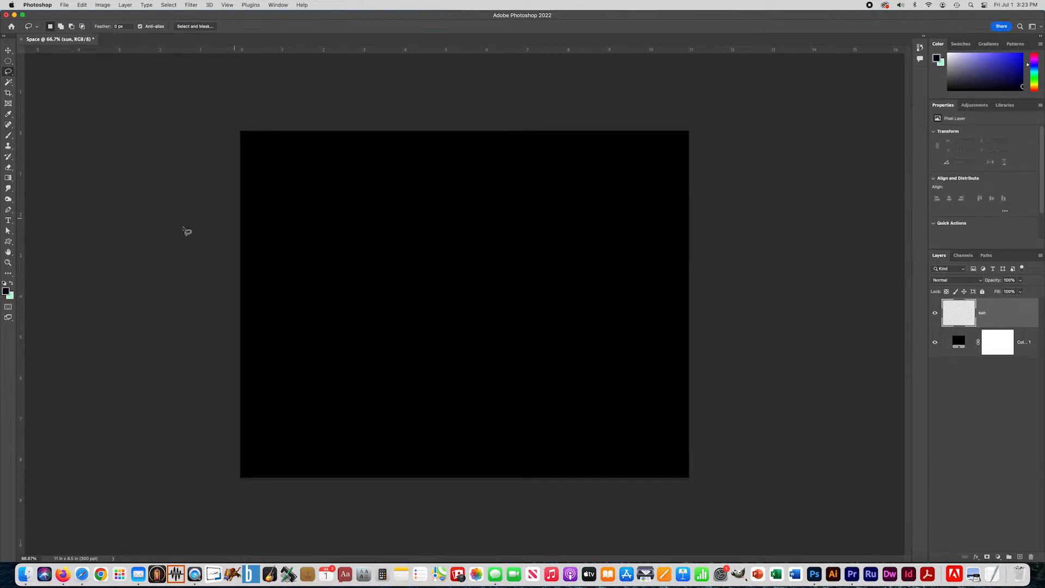
Set the Brush tool to a soft round tip with 0% hardness and a size of 1040 px.
click(9, 136)
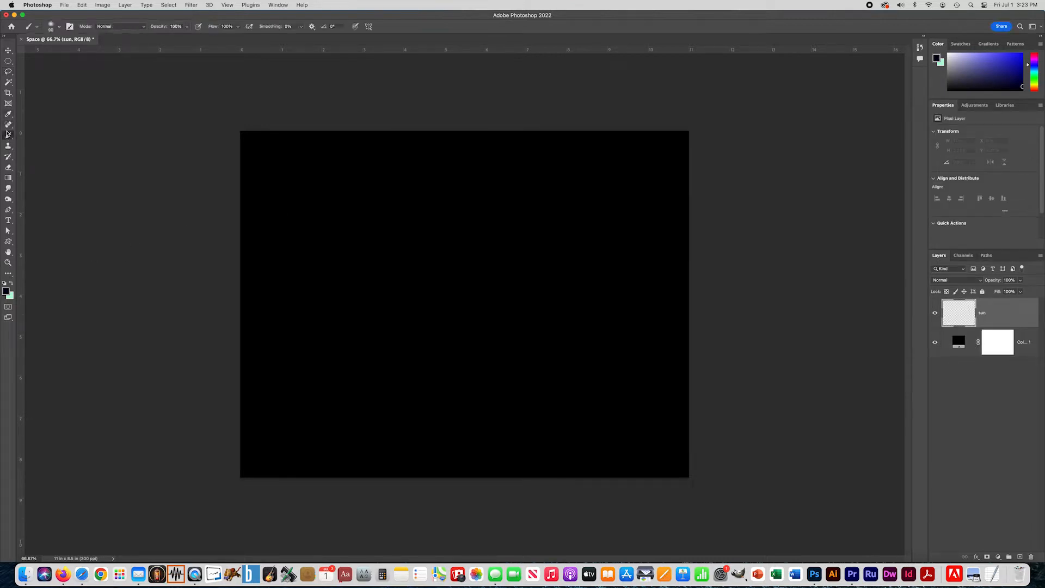
click(51, 26)
click(46, 71)
drag(75, 51, 93, 53)
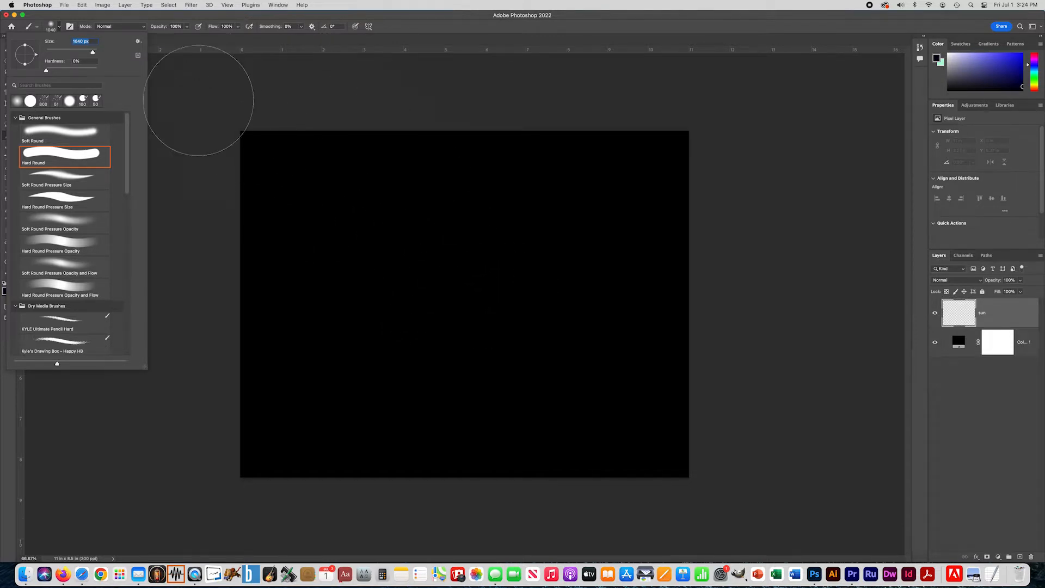
click(198, 100)
Set the foreground color to orange (ff8e27) and paint one soft dab in the middle of the canvas.
click(9, 295)
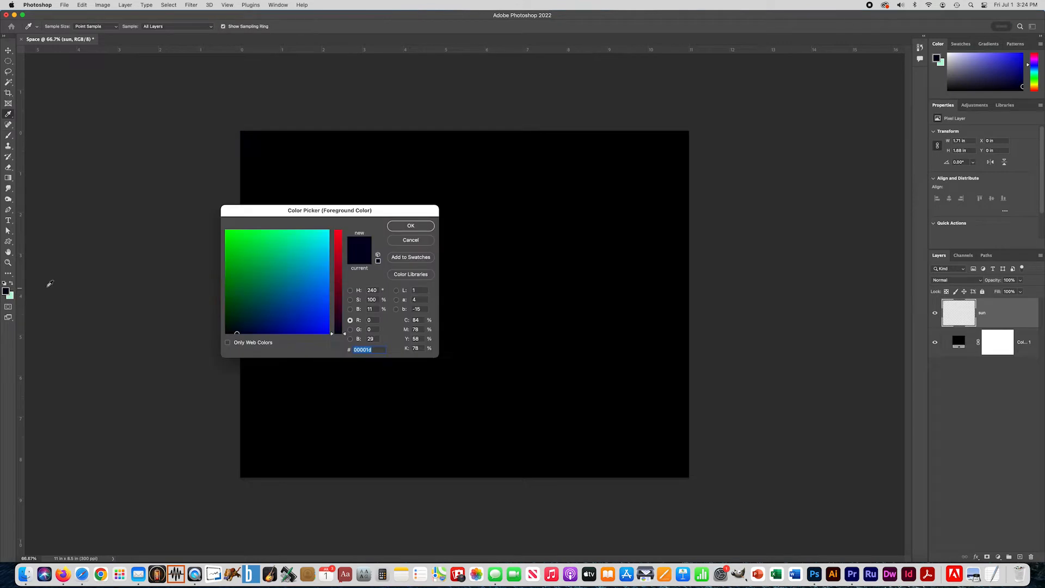
click(338, 276)
click(241, 275)
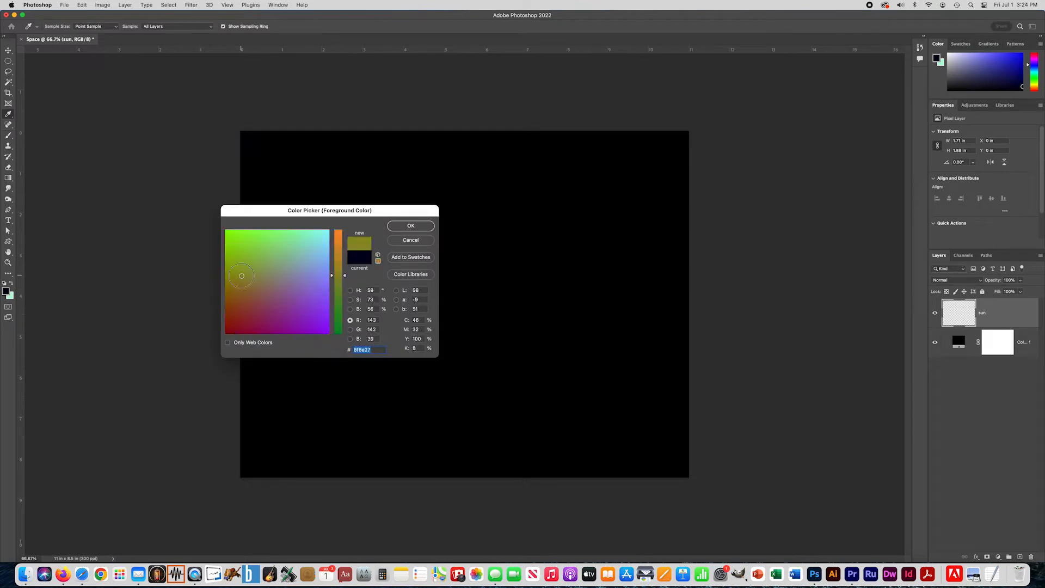
drag(335, 254, 334, 227)
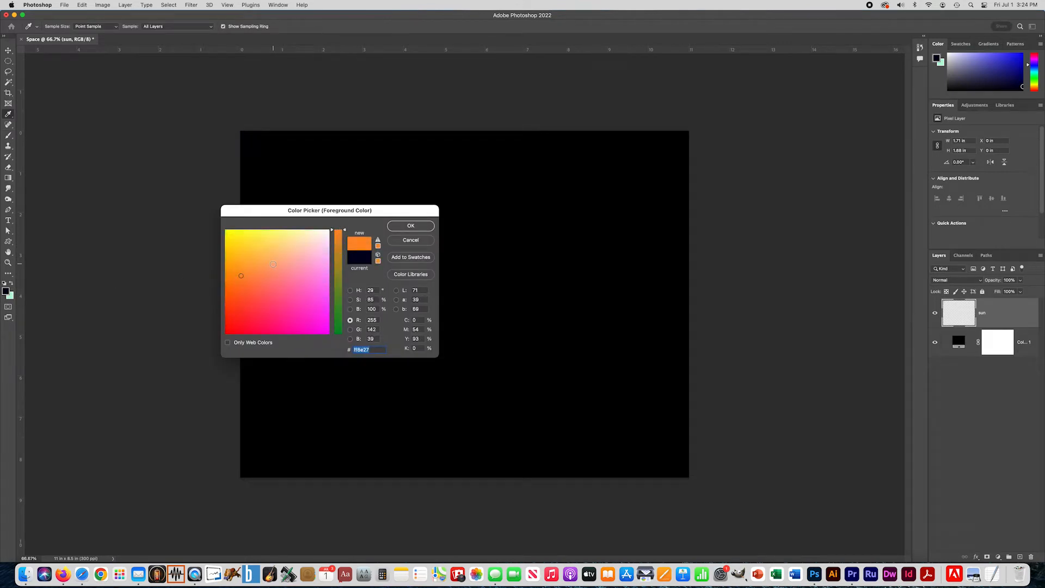
click(395, 226)
key(b)
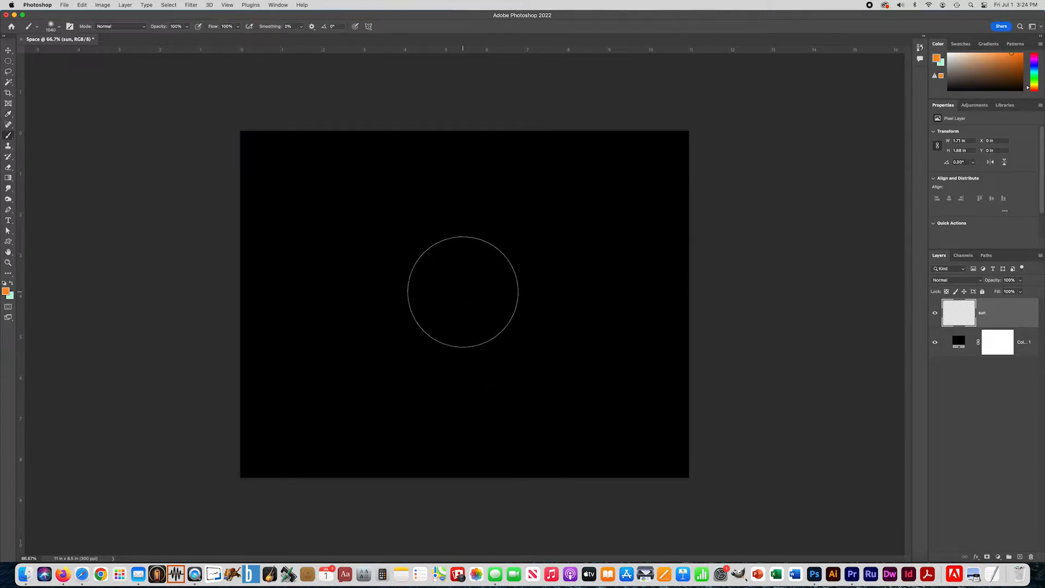
click(463, 292)
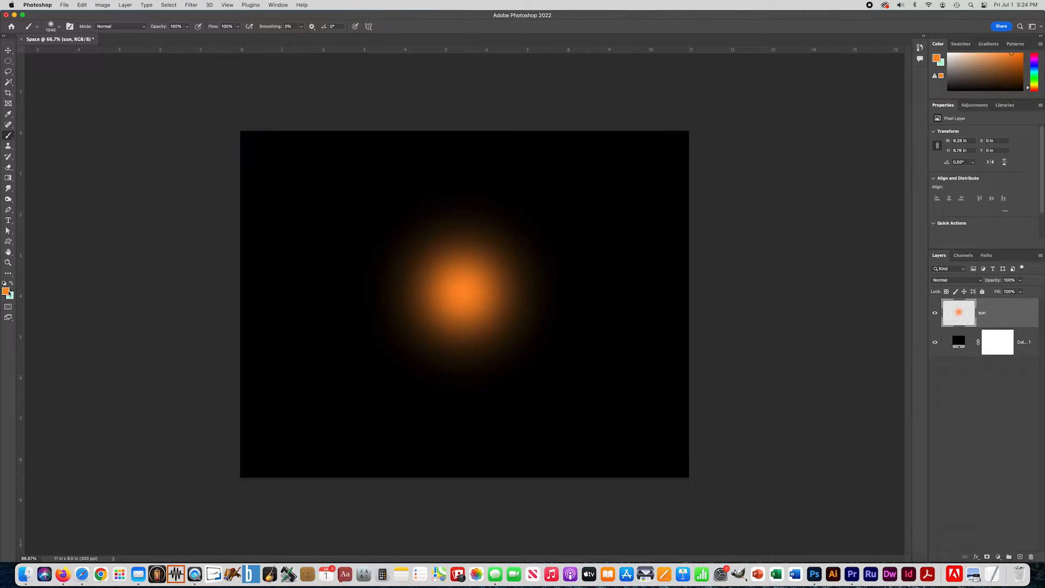
Change the foreground color to yellow (ffd422) and paint a smaller dab over the center of the orange glow.
click(7, 291)
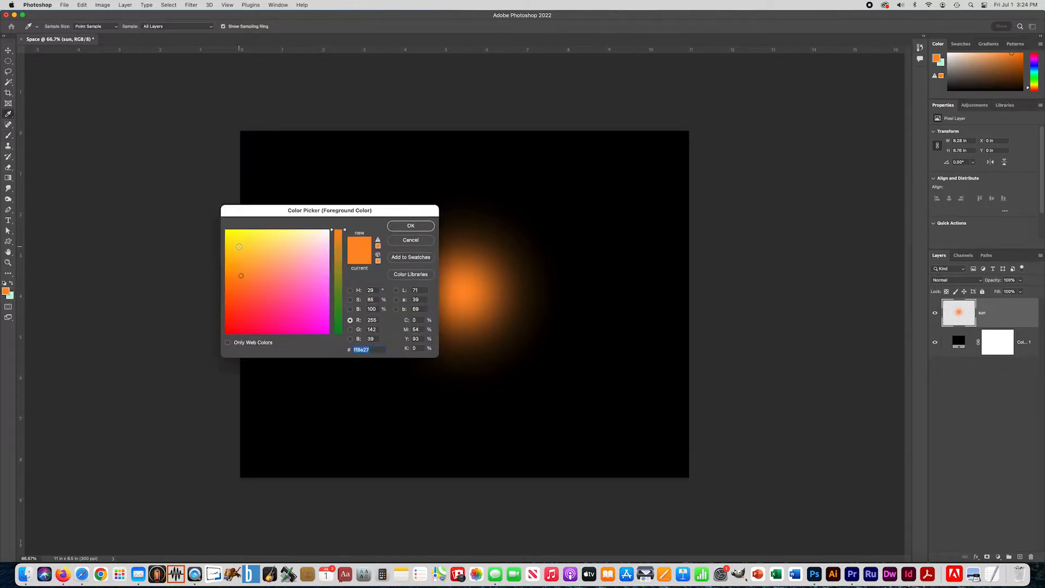
click(239, 247)
click(407, 227)
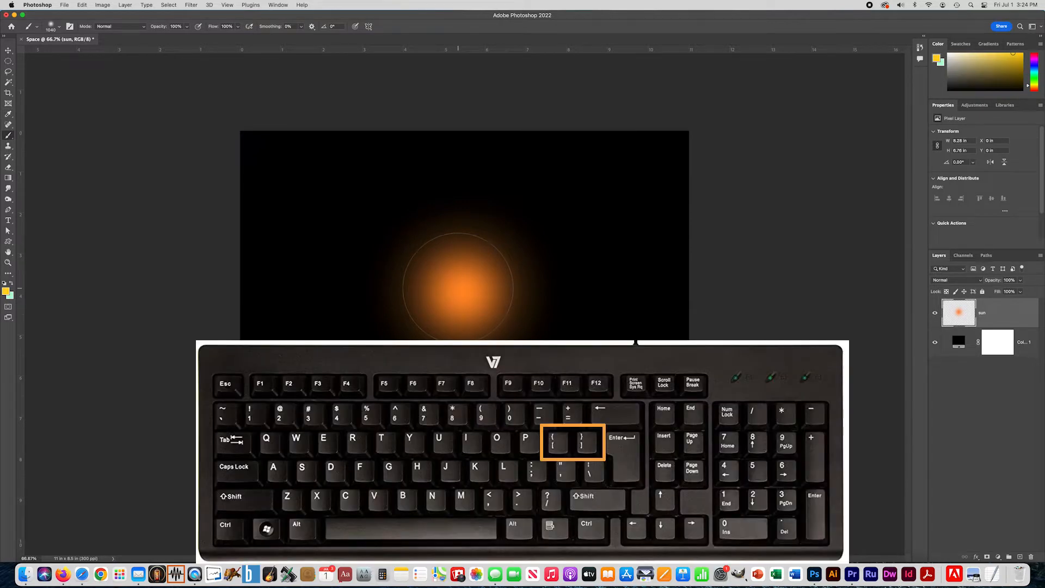
key(bracketleft)
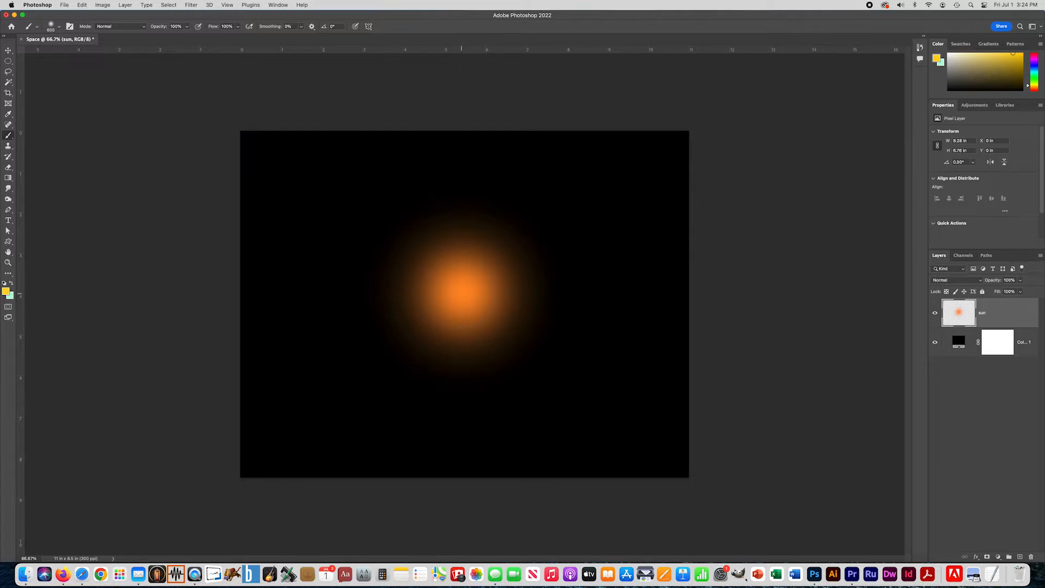
click(461, 294)
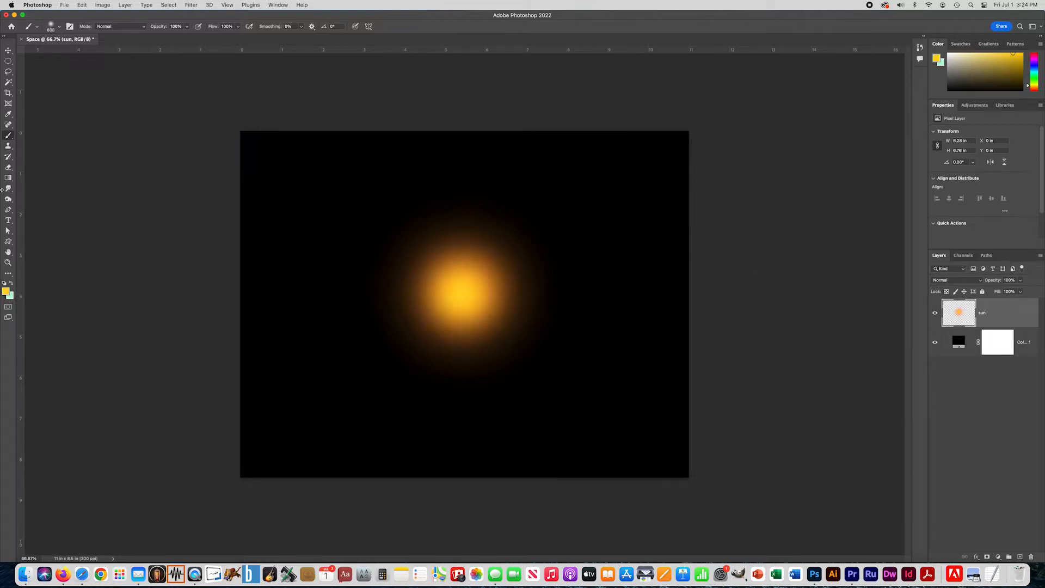
Change the foreground color to white and paint an even smaller dab in the center of the sun.
click(6, 290)
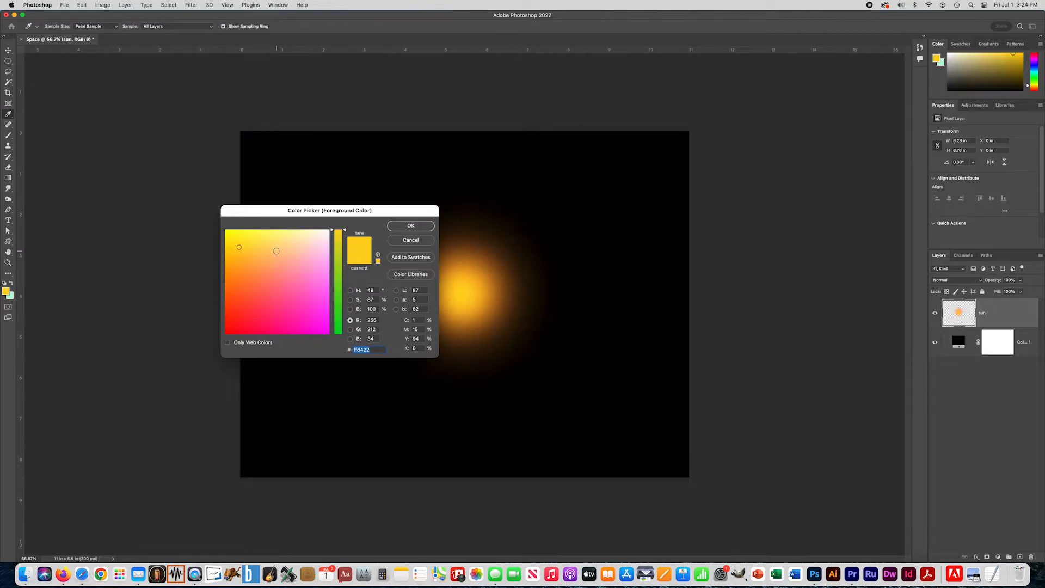
drag(276, 251, 270, 220)
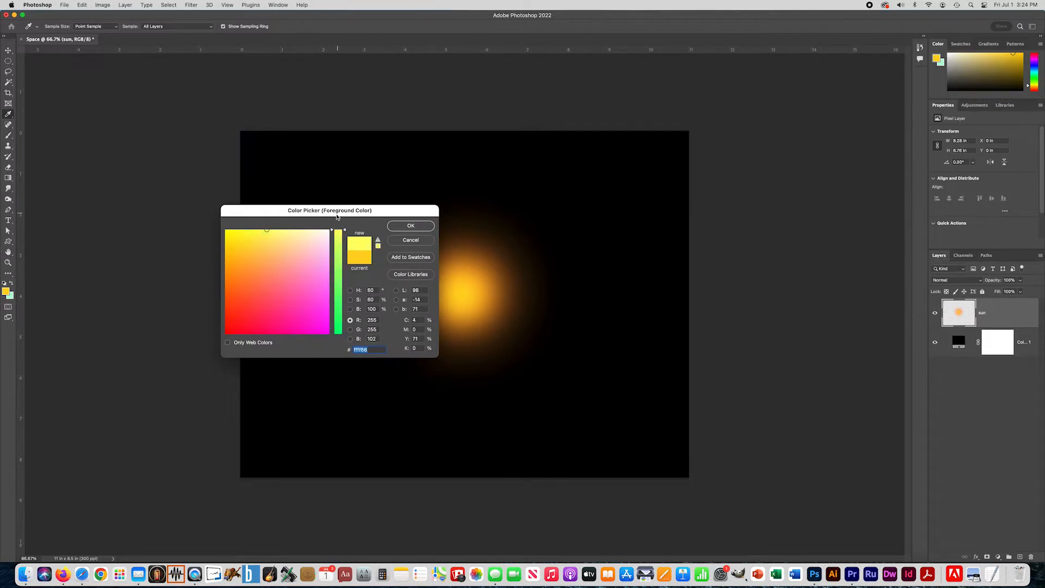
click(410, 225)
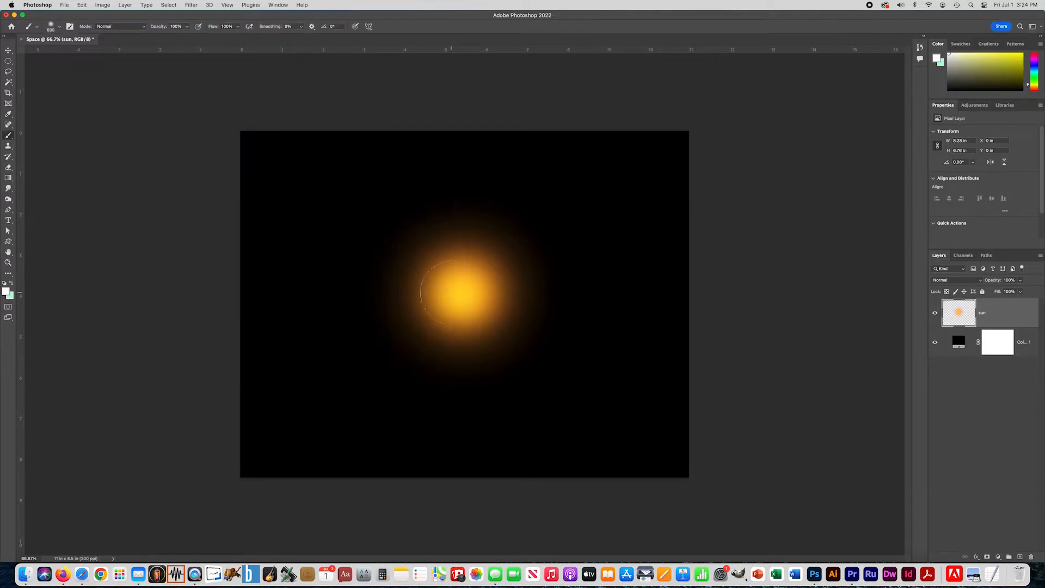
key(bracketleft)
click(459, 294)
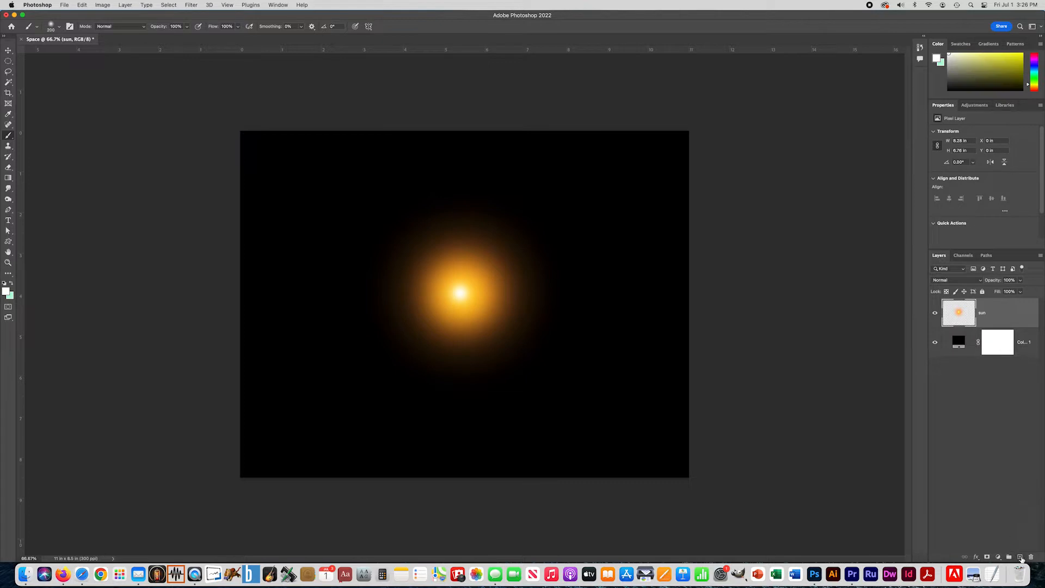
Add a new layer above the sun layer and name it "rays".
click(1020, 556)
double_click(983, 313)
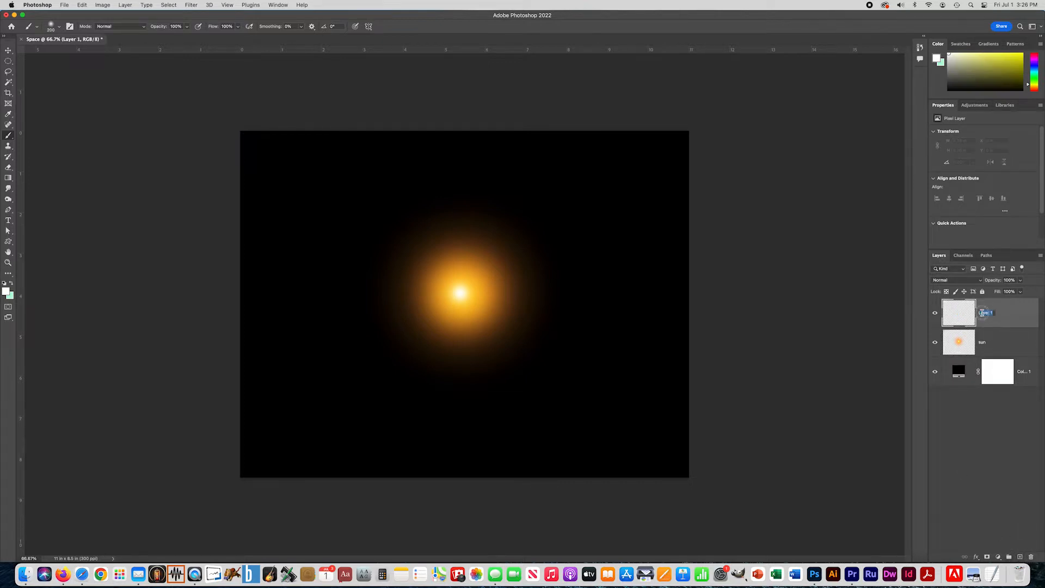
text(rays)
key(Return)
click(8, 71)
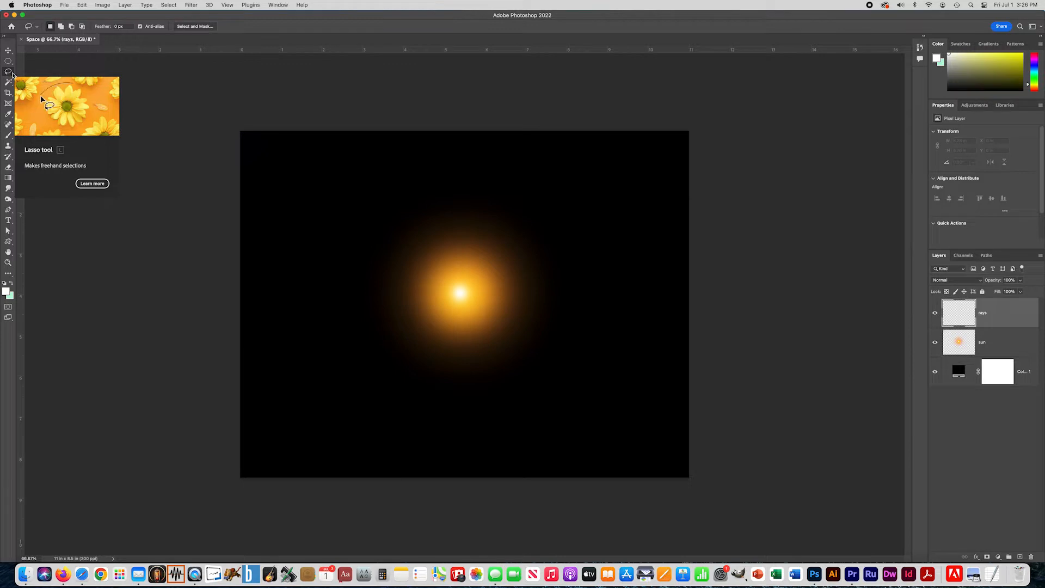
mouse_move(12, 74)
mouse_down()
mouse_move(52, 80)
mouse_move(9, 75)
mouse_move(42, 72)
mouse_up()
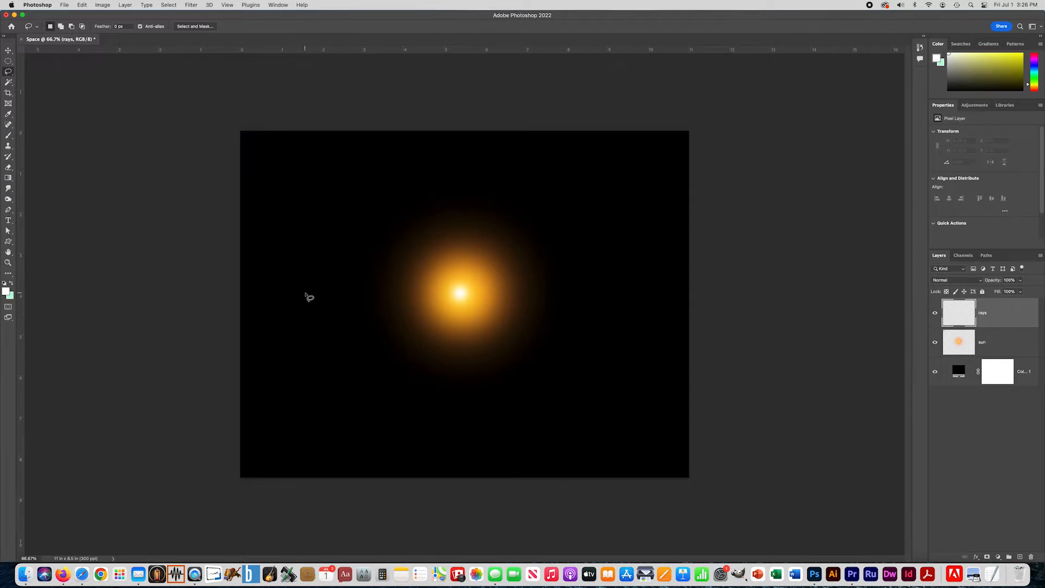
mouse_move(8, 72)
mouse_down()
mouse_move(33, 81)
mouse_move(8, 71)
mouse_up()
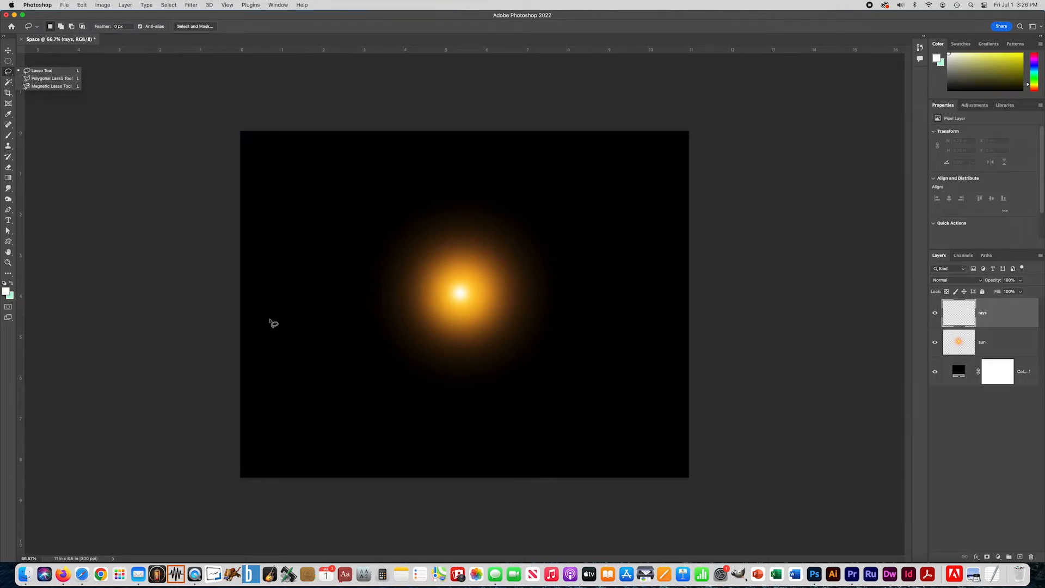
click(271, 323)
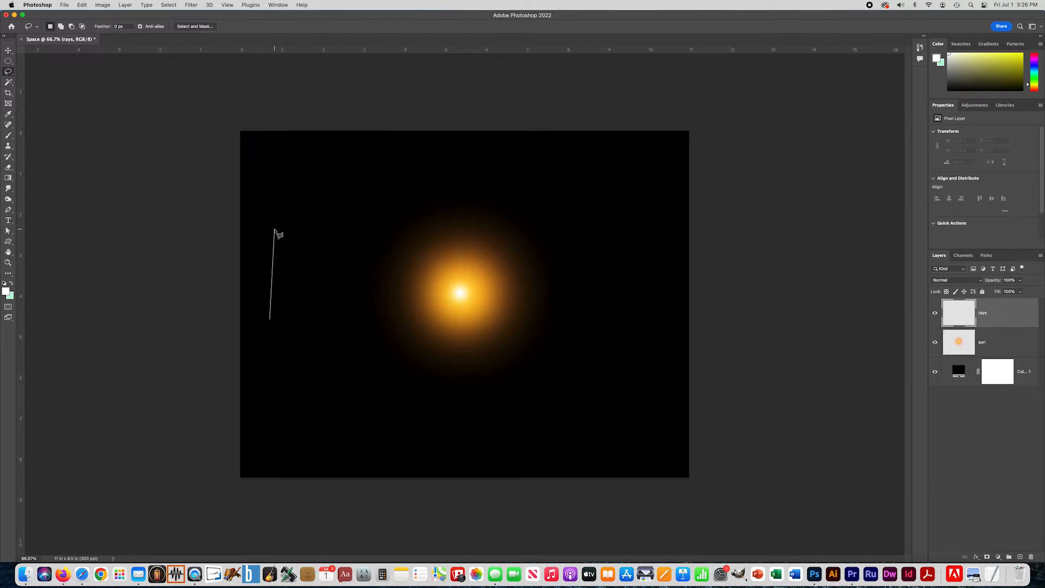
click(275, 230)
click(274, 320)
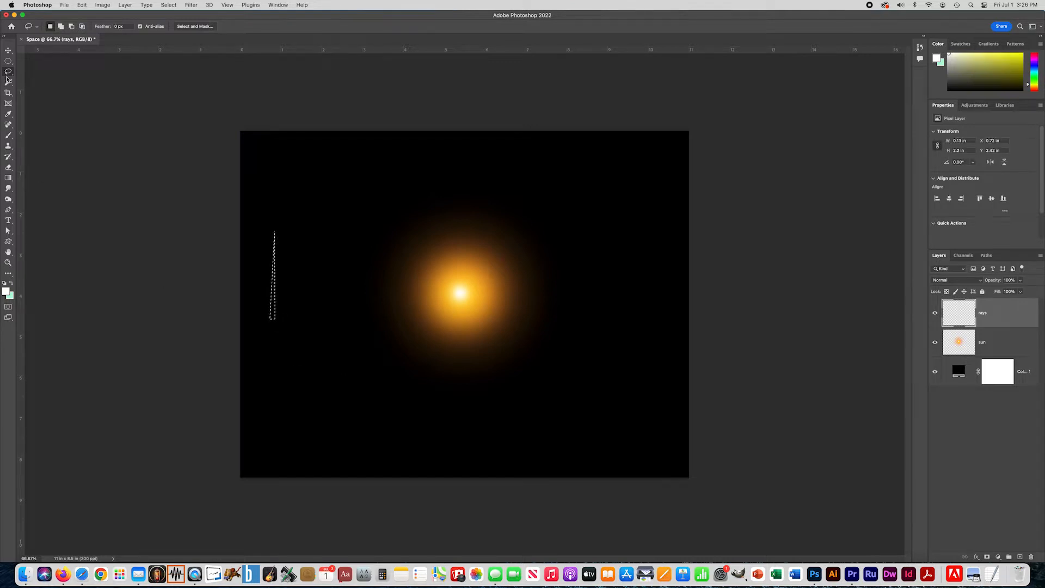
With the Polygonal Lasso, select a narrow upright triangle about 0.13 in wide and 2.9 in tall in the black area beside the sun.
click(9, 73)
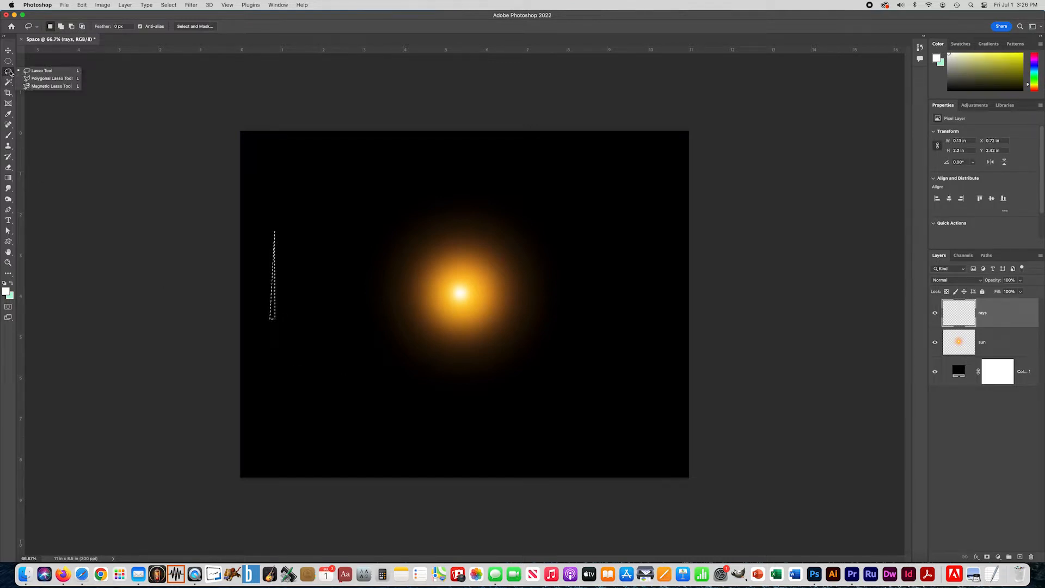
click(52, 79)
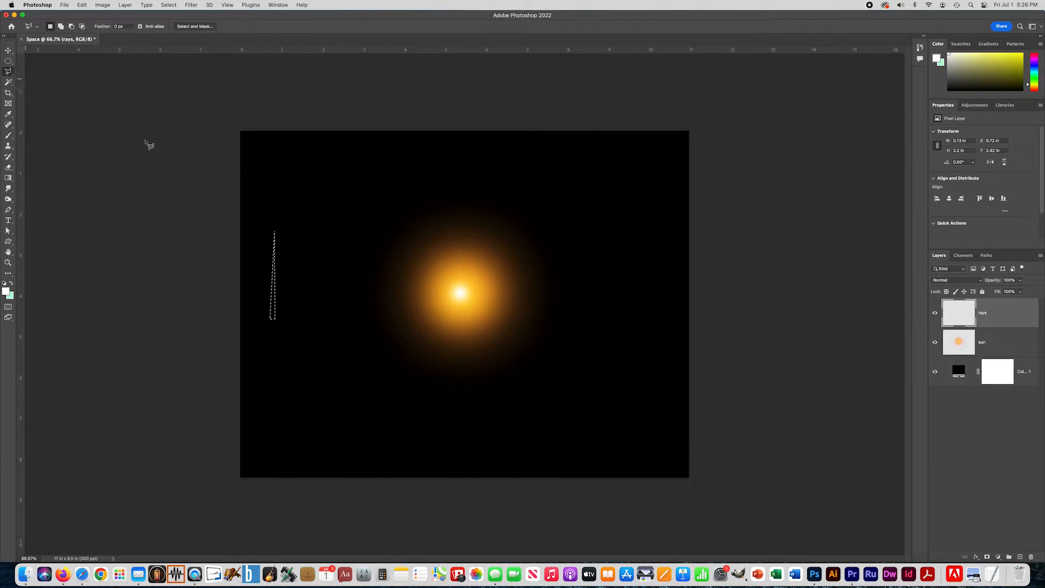
click(284, 318)
click(289, 203)
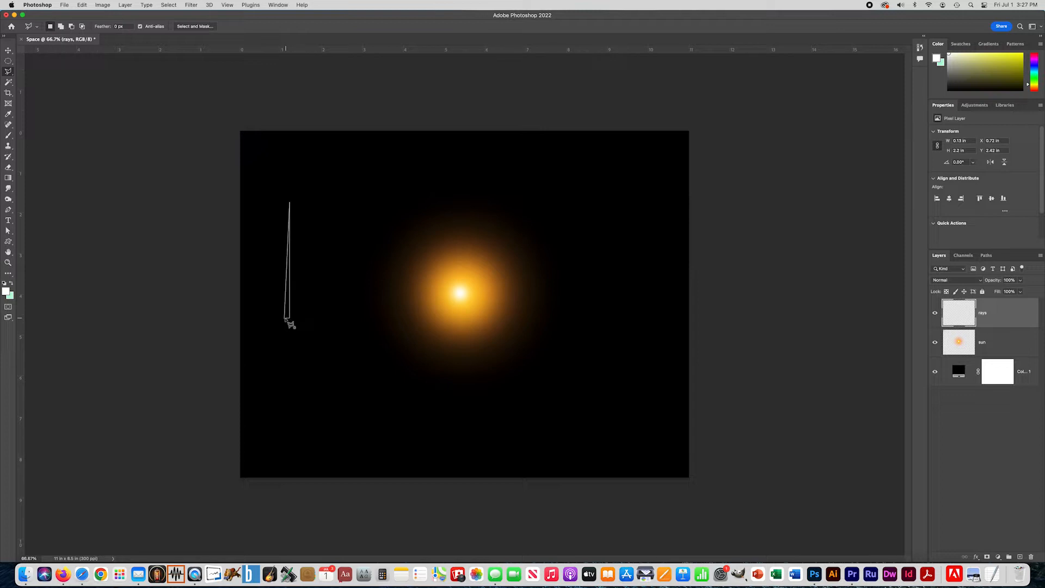
click(285, 320)
Set the foreground color to orange and fill the triangular selection with it at 100% opacity.
click(1024, 55)
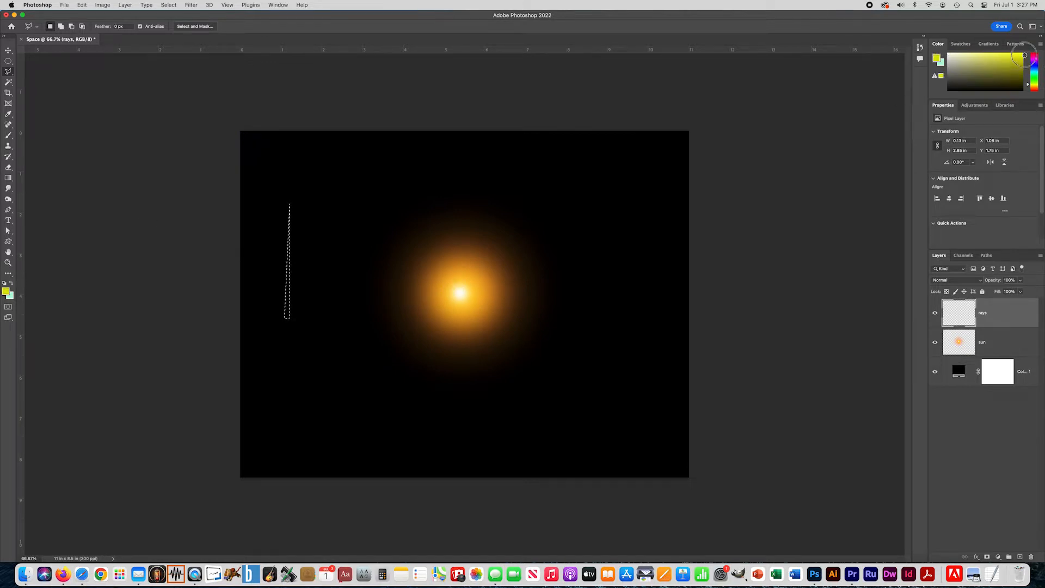
click(1036, 85)
click(1036, 87)
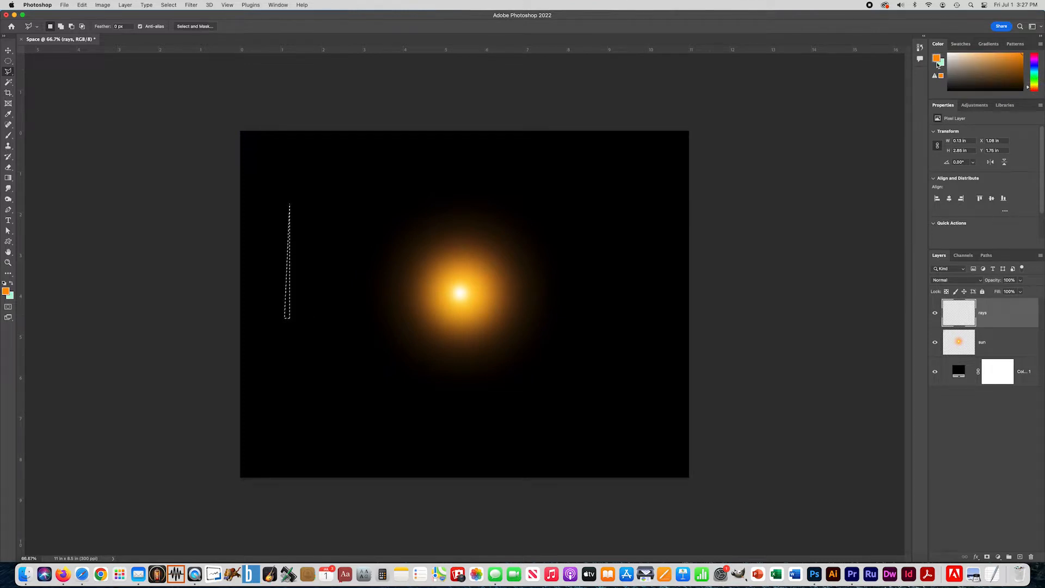
click(84, 5)
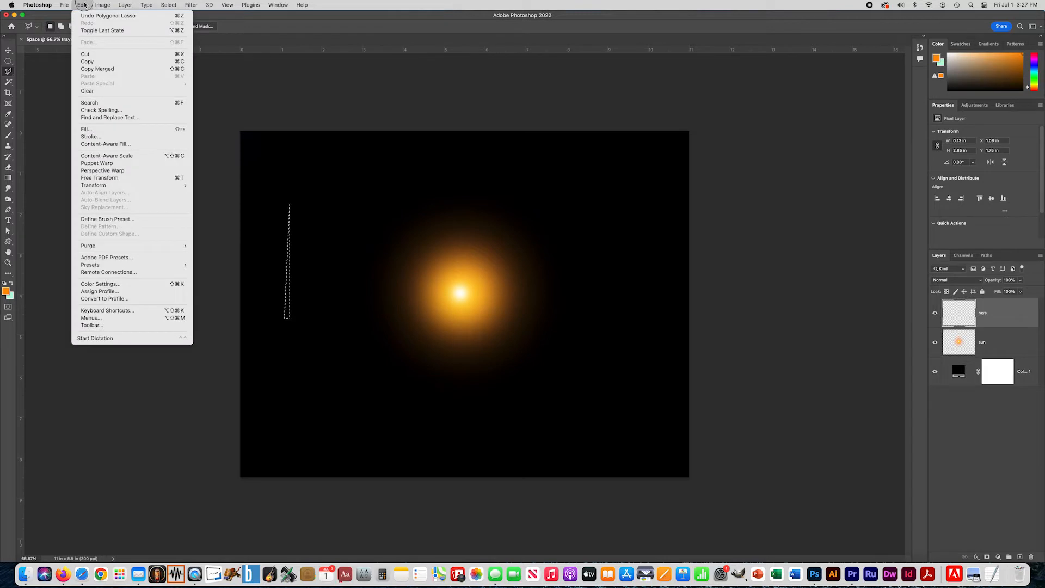
click(103, 129)
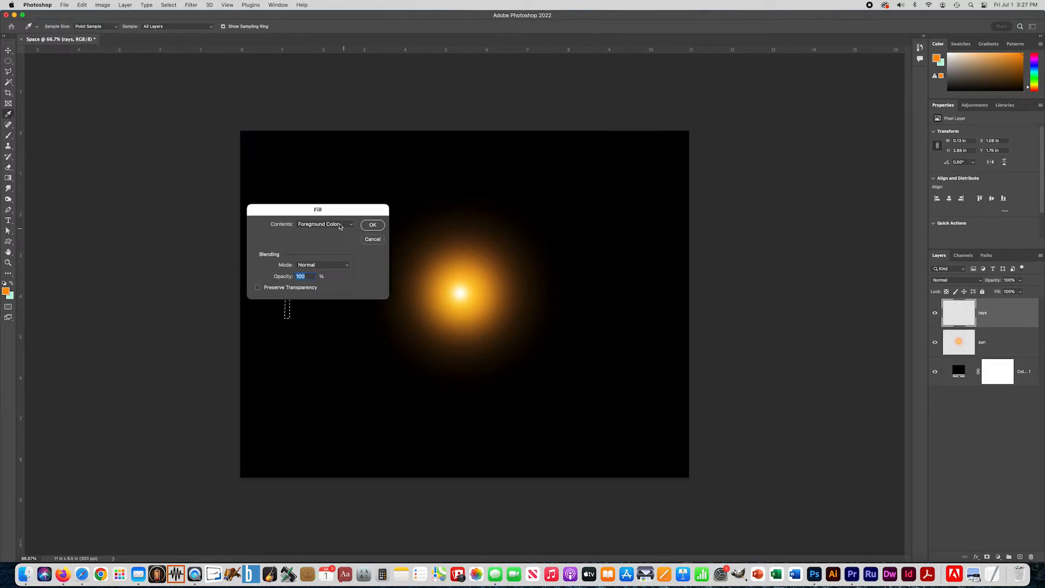
click(372, 225)
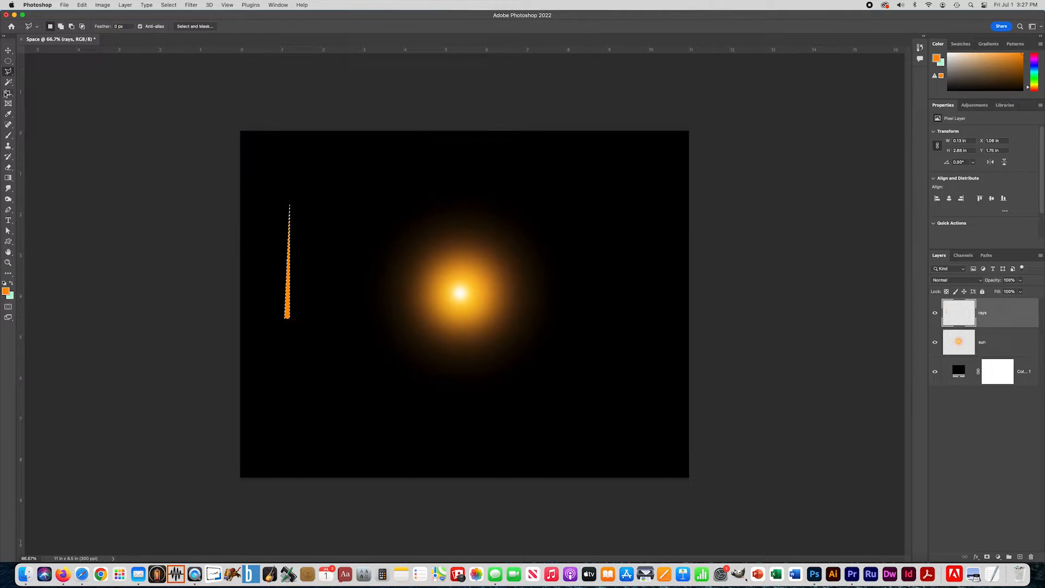
Deselect the orange ray and move it so its wide base sits at the sun's center, pointing upward.
key(super+d)
key(super+t)
drag(289, 316, 462, 283)
key(Return)
key(l)
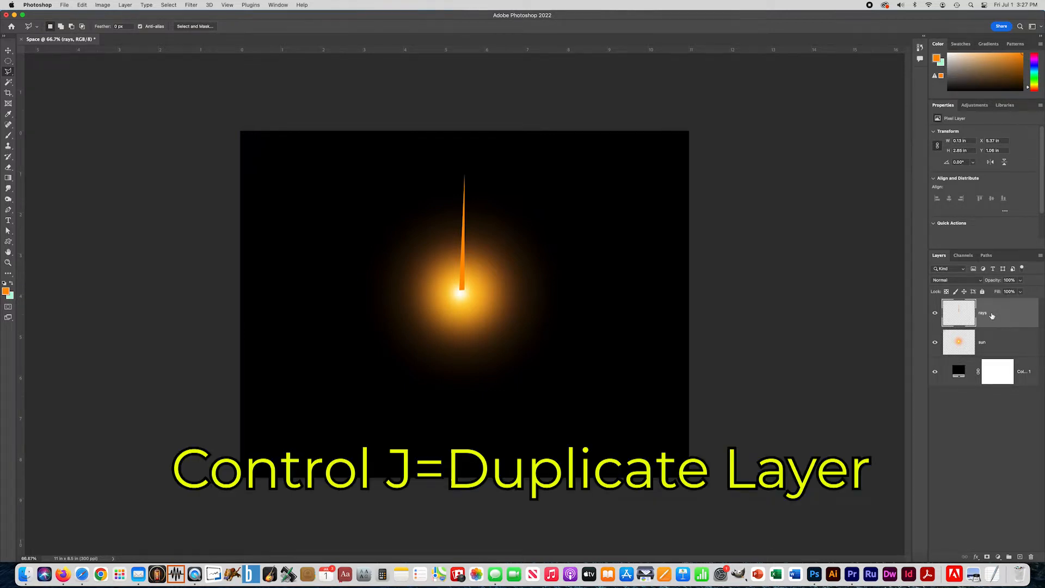
Duplicate the rays layer, turn the copy upside down and move it below the original so their bases meet.
key(super+j)
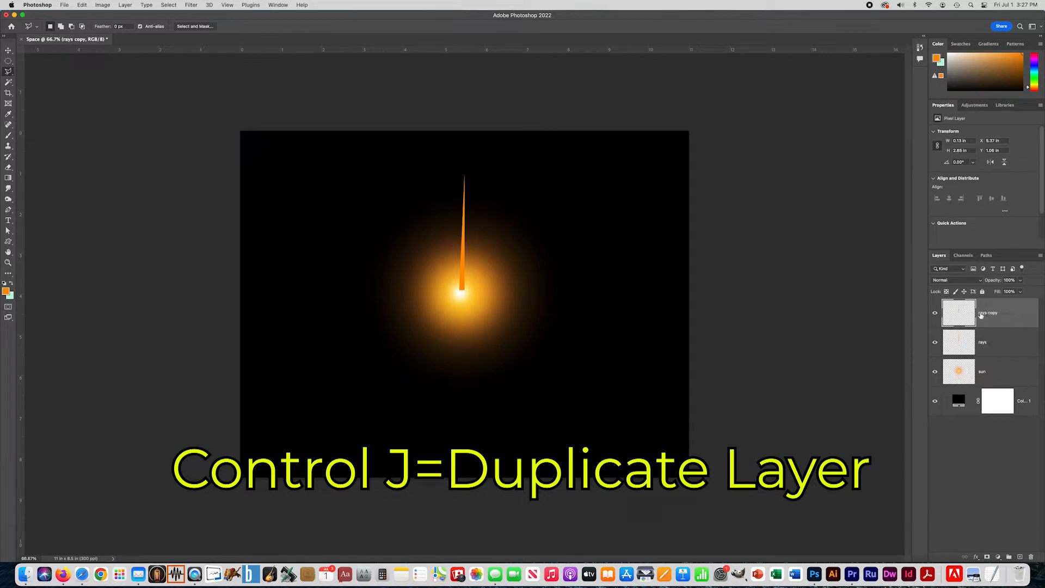
key(super+t)
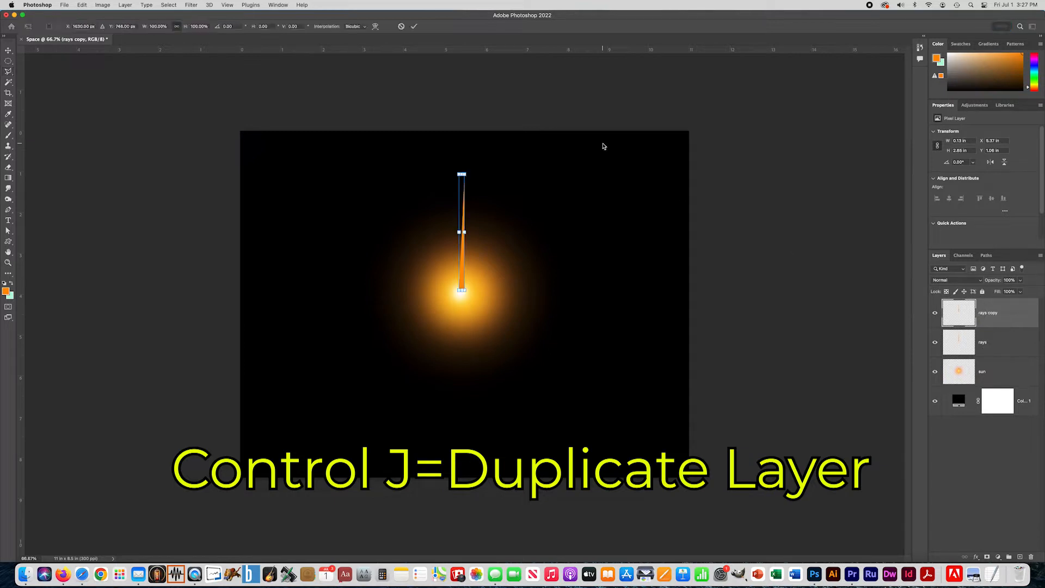
drag(462, 161, 458, 273)
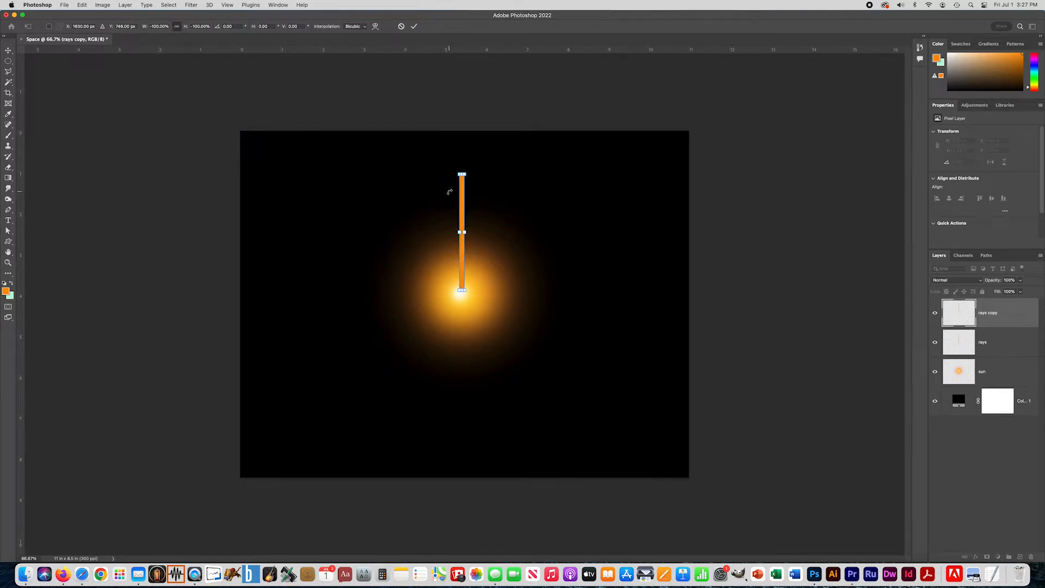
drag(463, 190, 465, 306)
key(Return)
key(l)
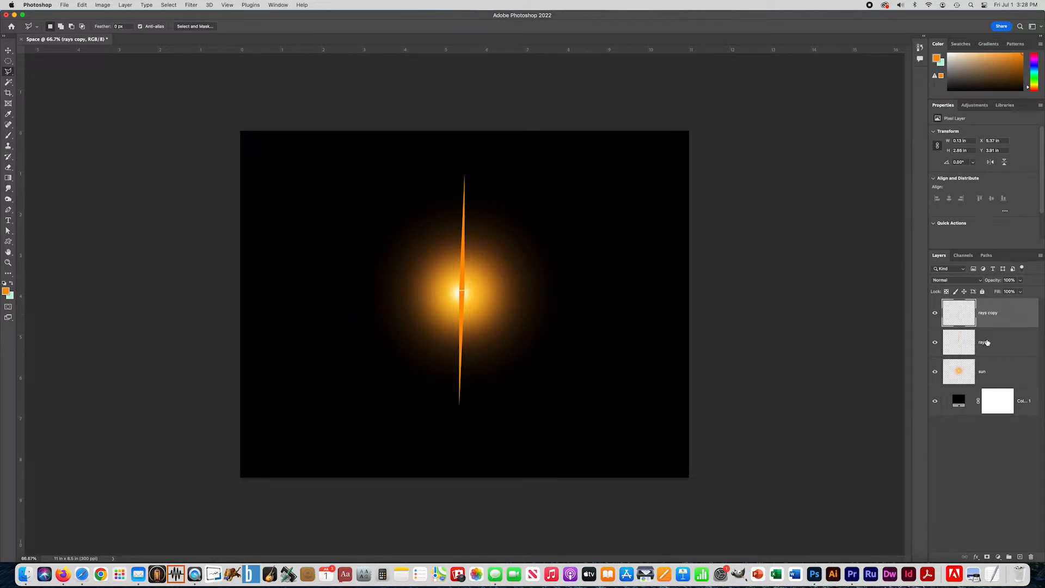
Merge the upward and downward ray layers into one layer.
shift+click(987, 345)
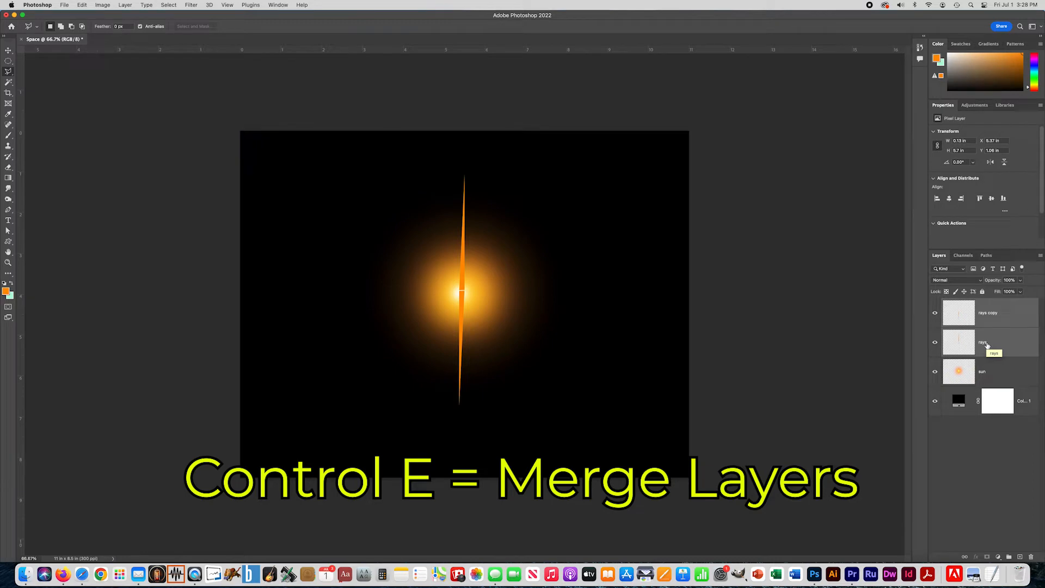
key(super+e)
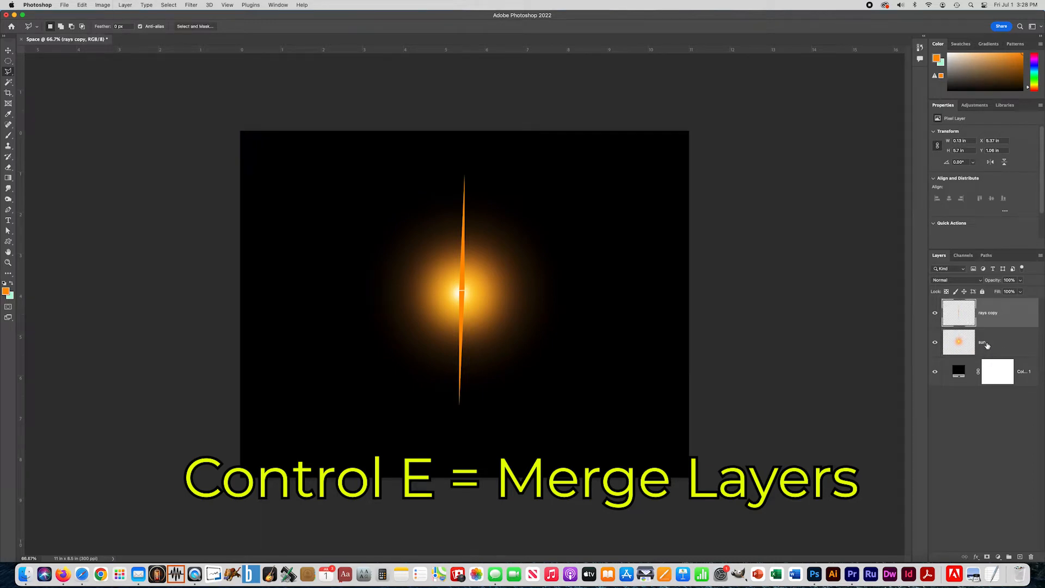
click(1040, 255)
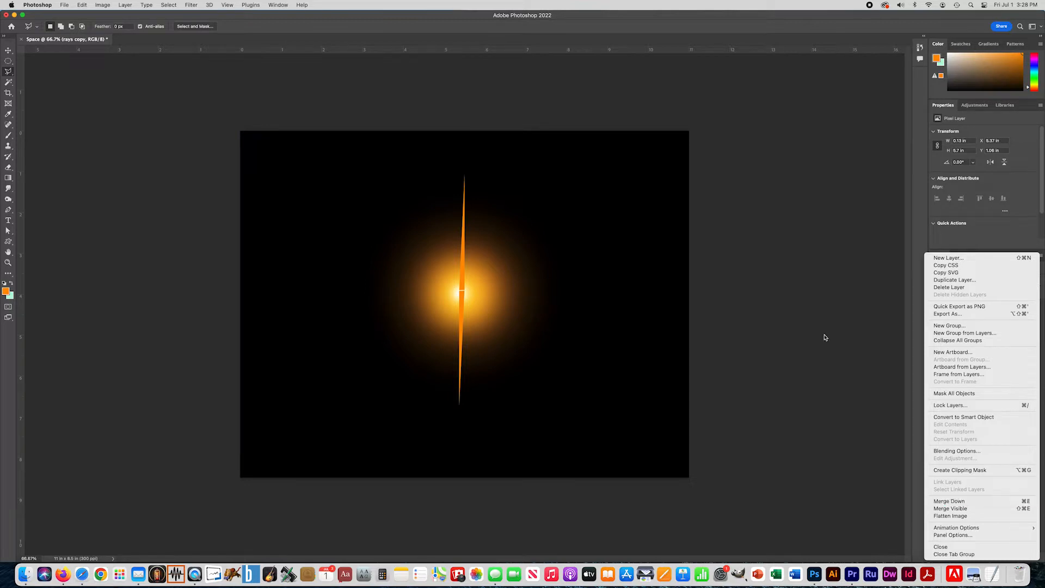
click(892, 231)
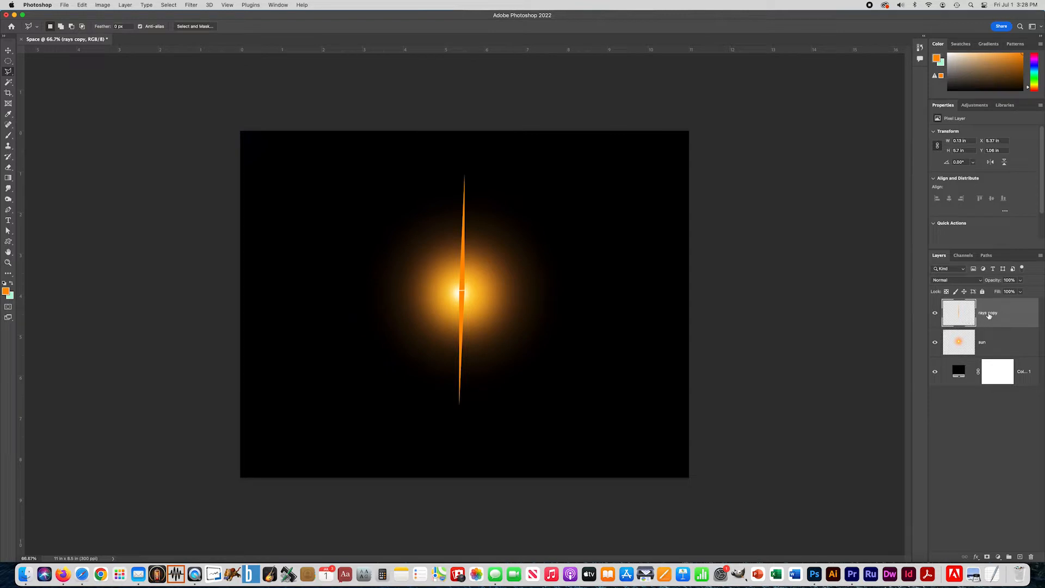
Rotate a duplicate of the vertical ray layer by -90° and merge it with the original into a four-pointed cross.
key(super+j)
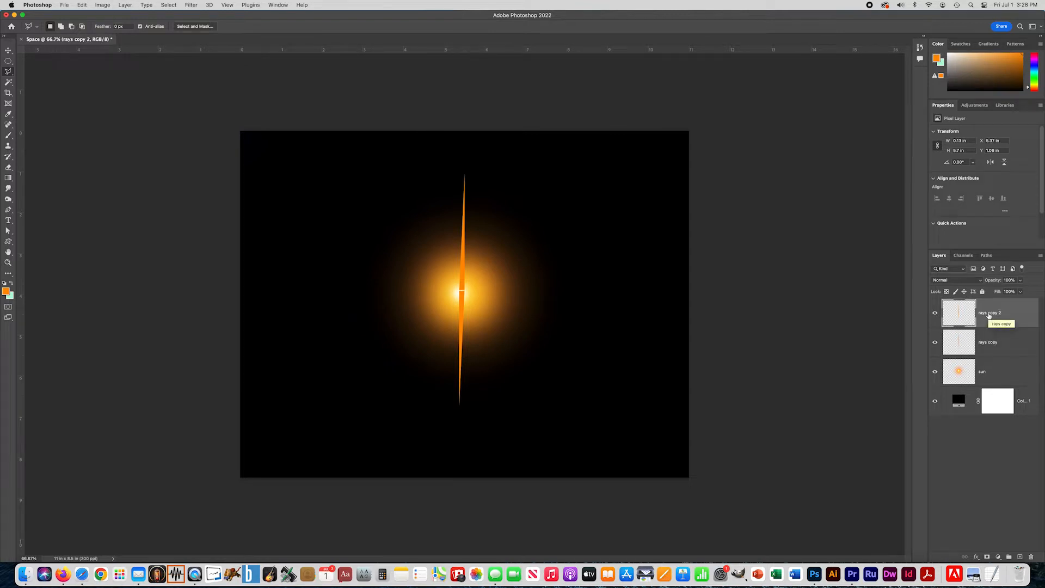
key(super+t)
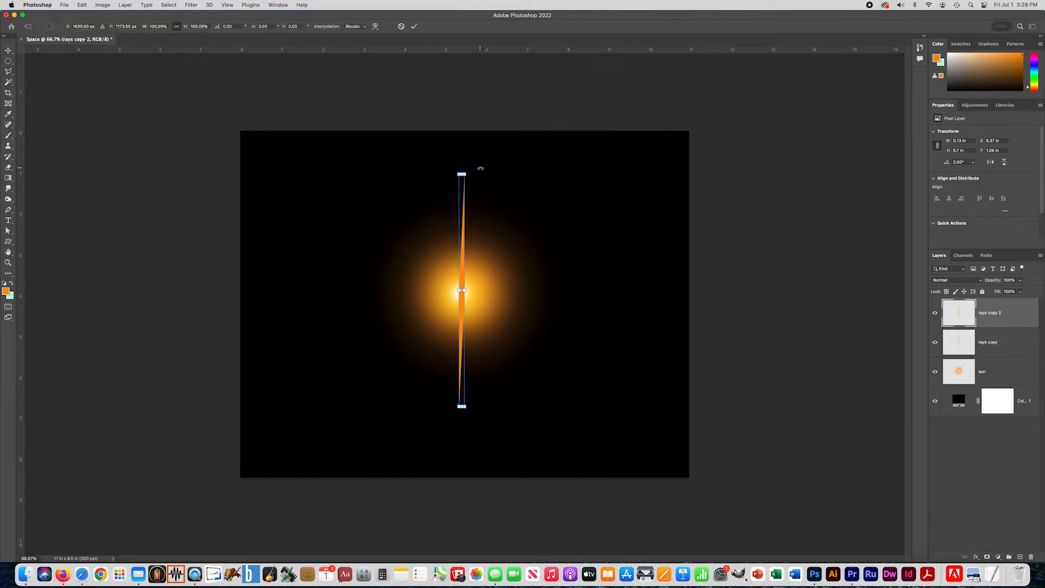
drag(480, 168, 380, 274)
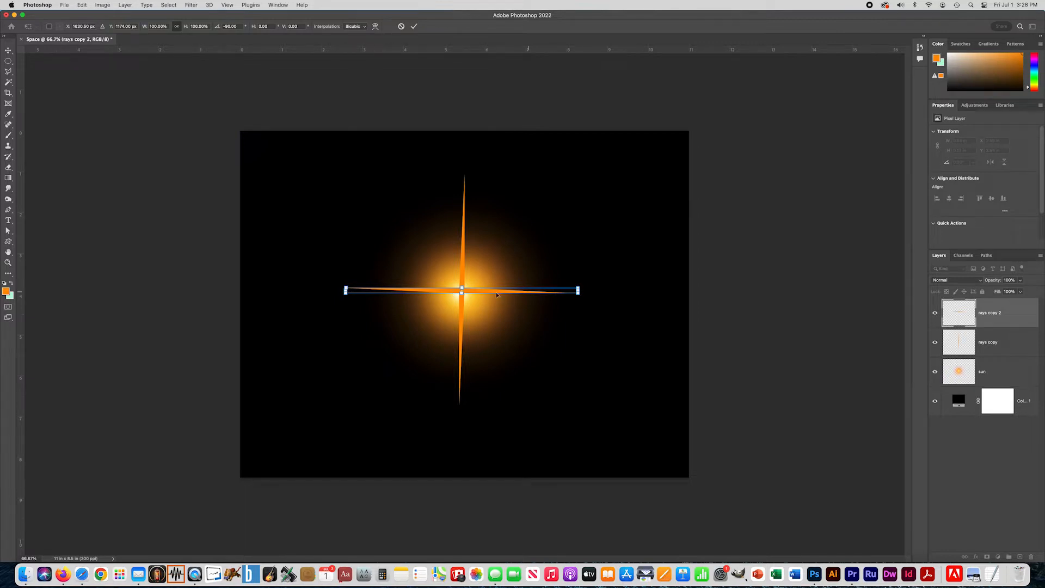
key(Return)
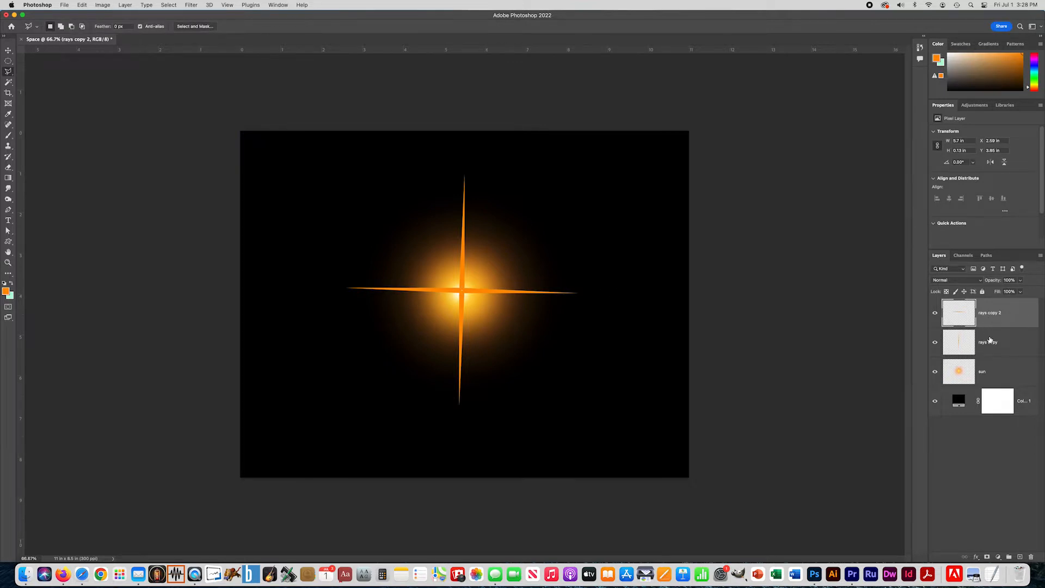
shift+click(1008, 342)
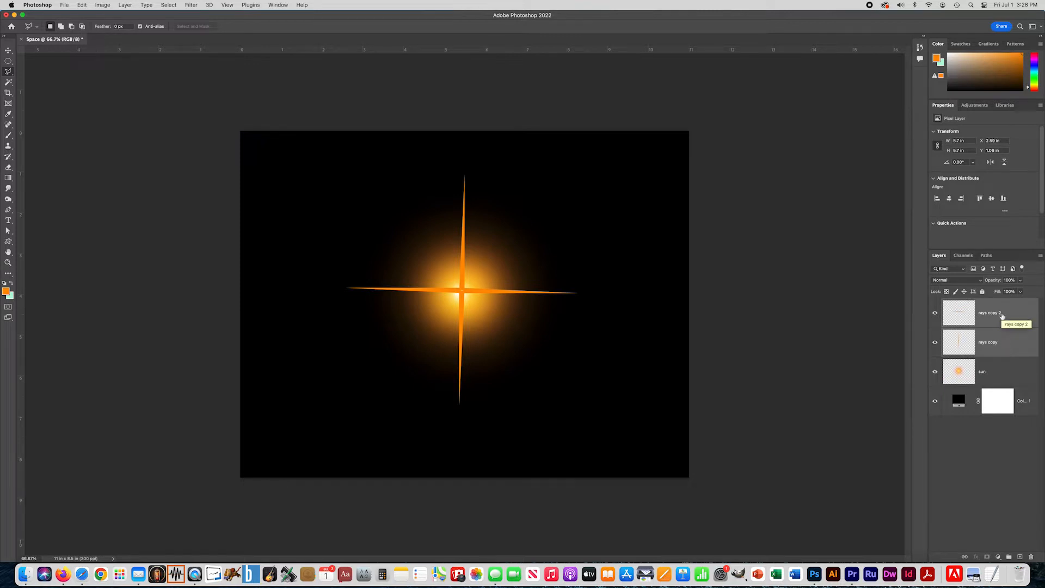
key(super+e)
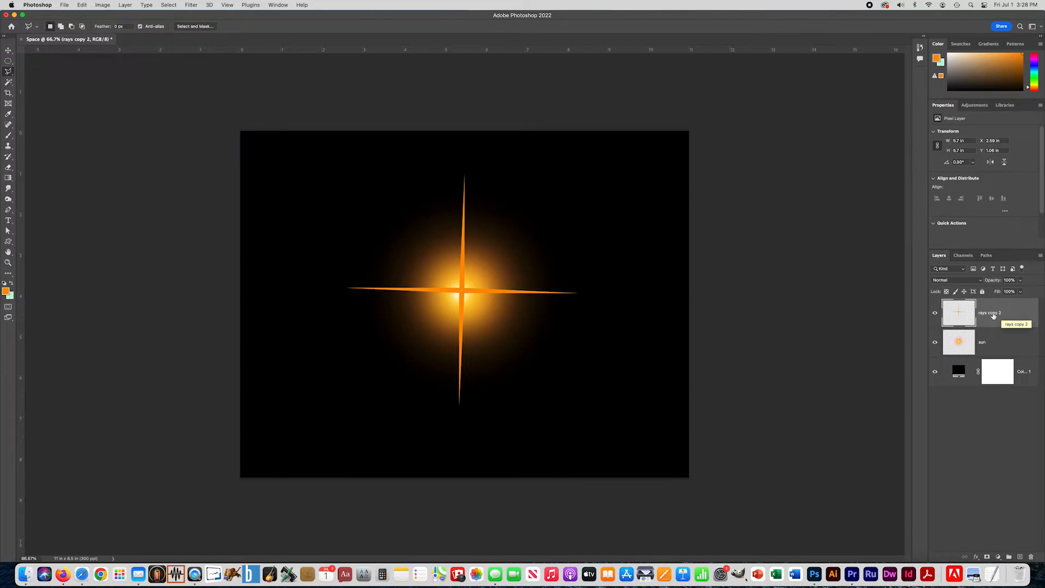
Duplicate the cross-shaped ray layer and rotate the copy counterclockwise by about 25°.
key(super+j)
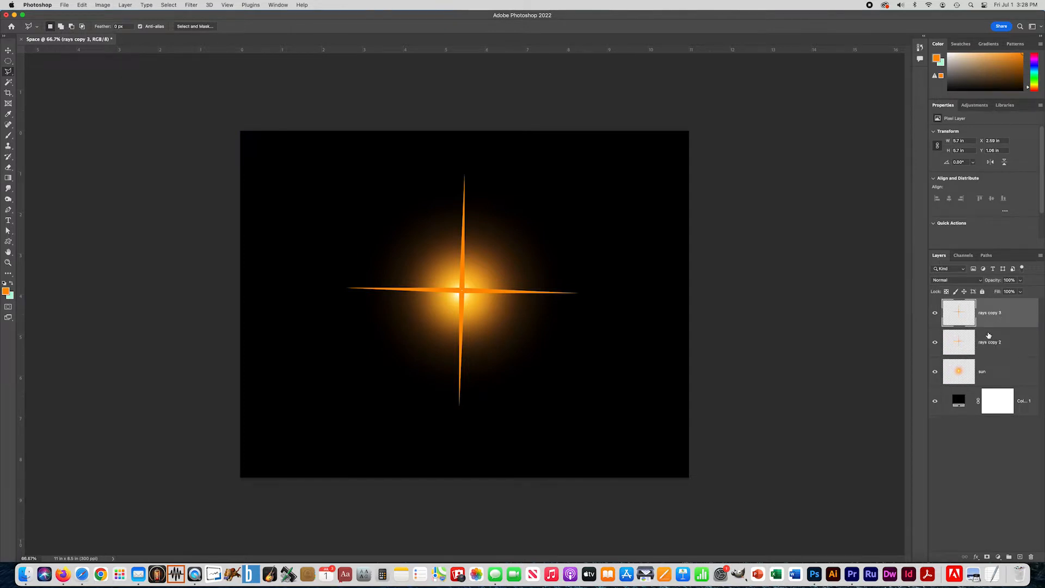
key(super+t)
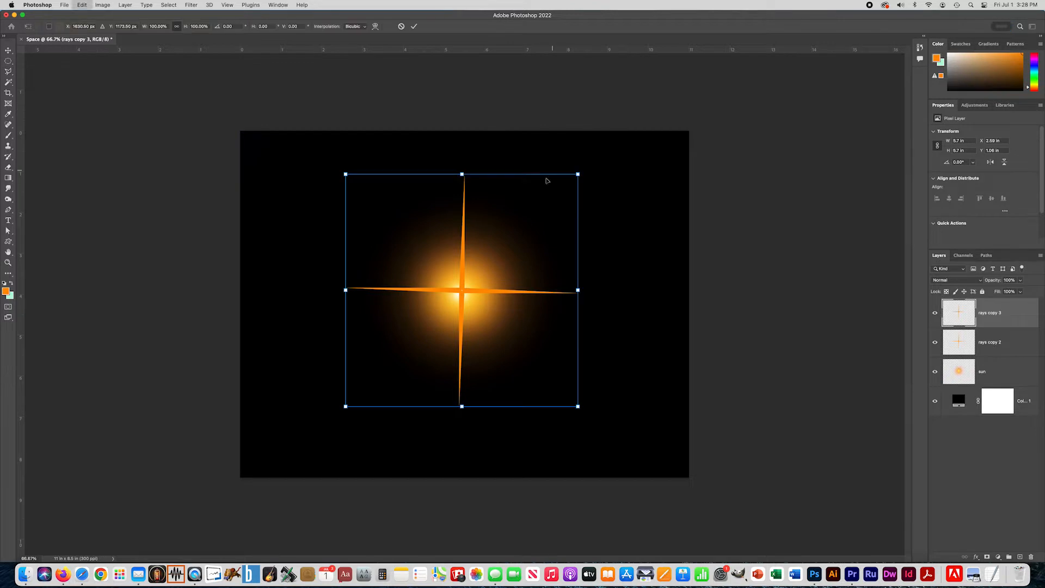
drag(591, 165, 514, 155)
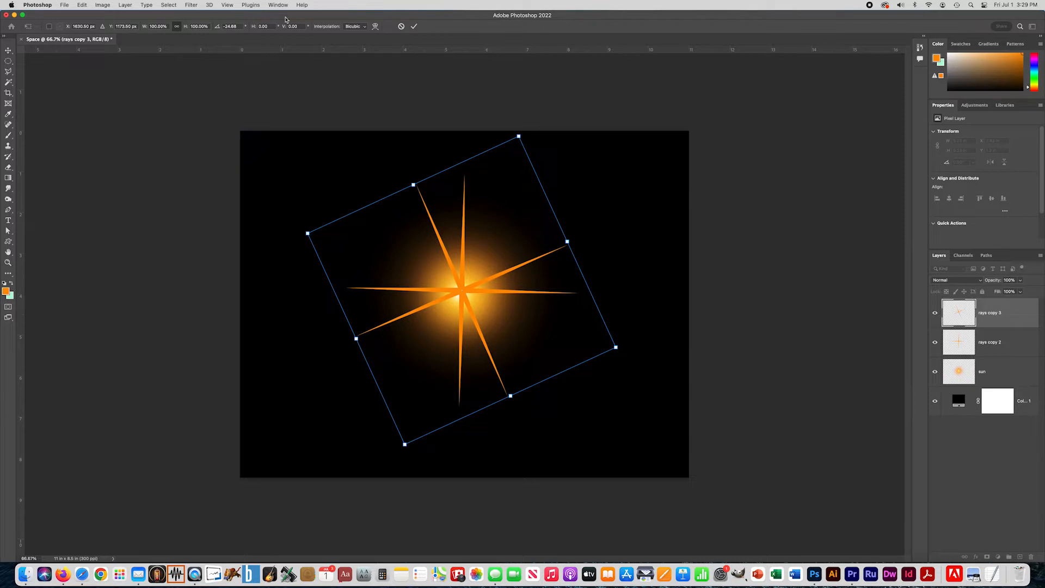
click(414, 27)
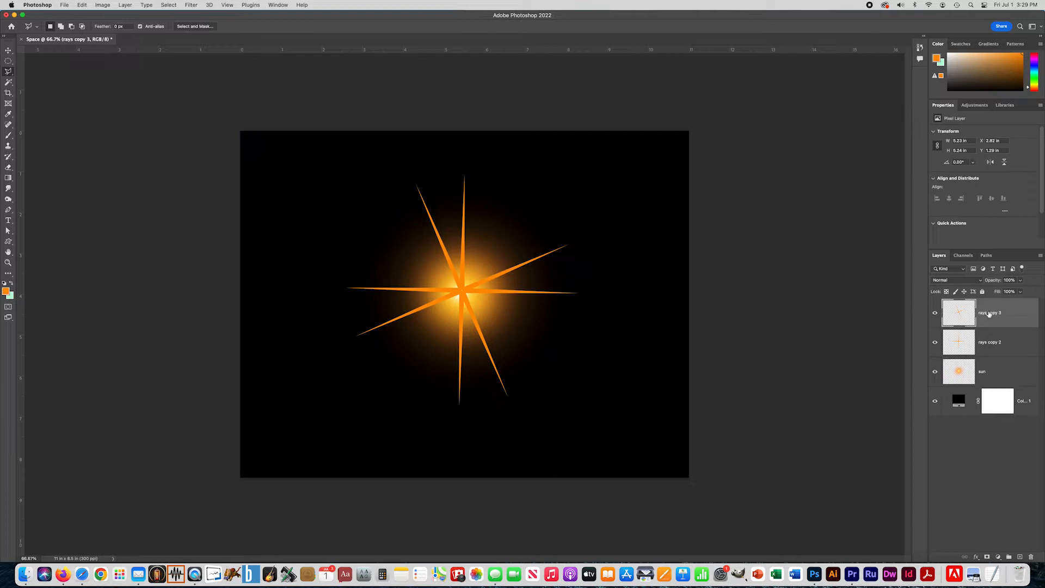
Duplicate the topmost rays layer and rotate the copy counterclockwise by about 30°.
key(super+j)
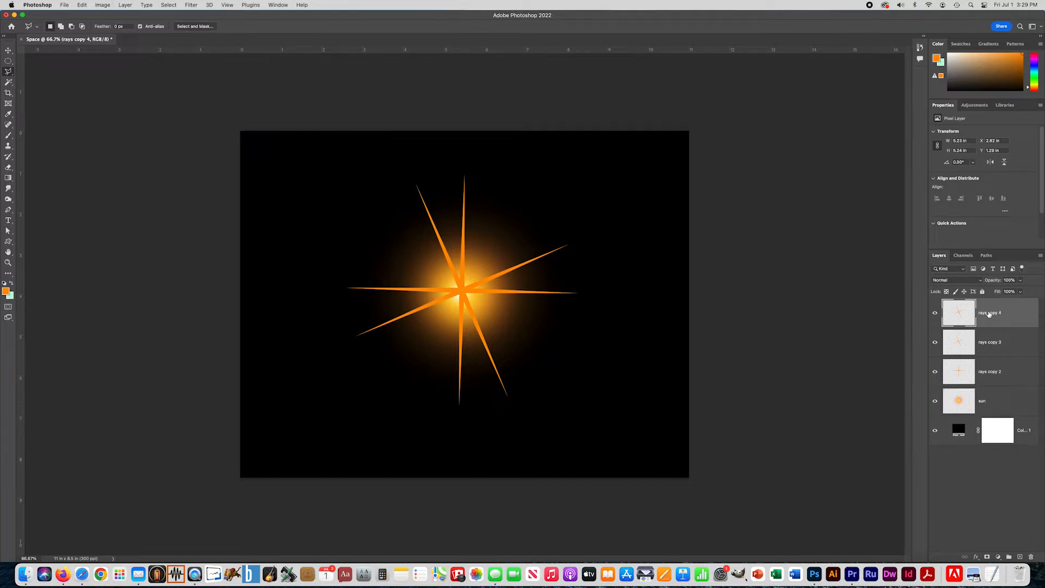
key(super+t)
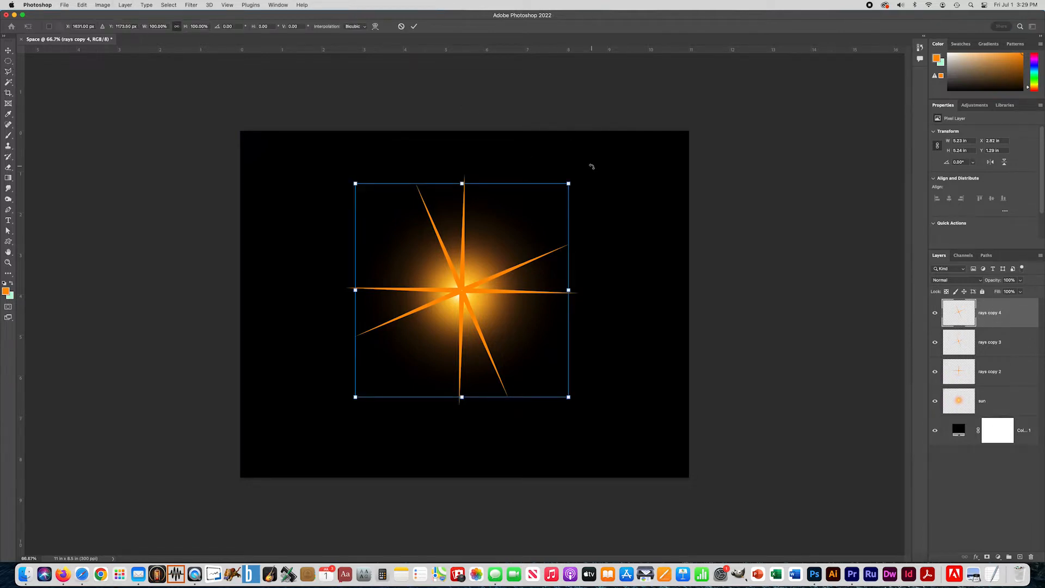
drag(585, 161, 505, 136)
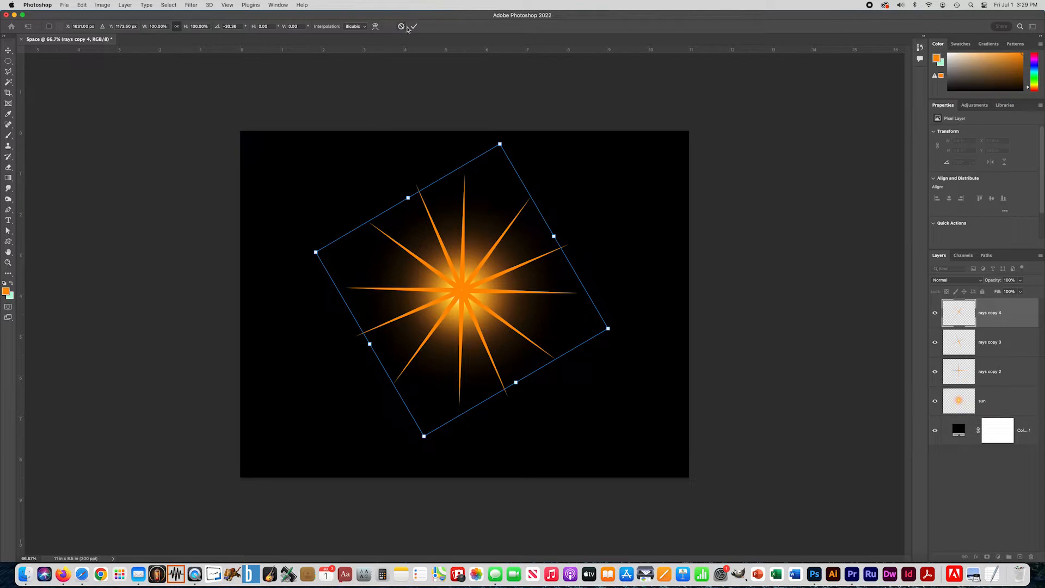
click(414, 26)
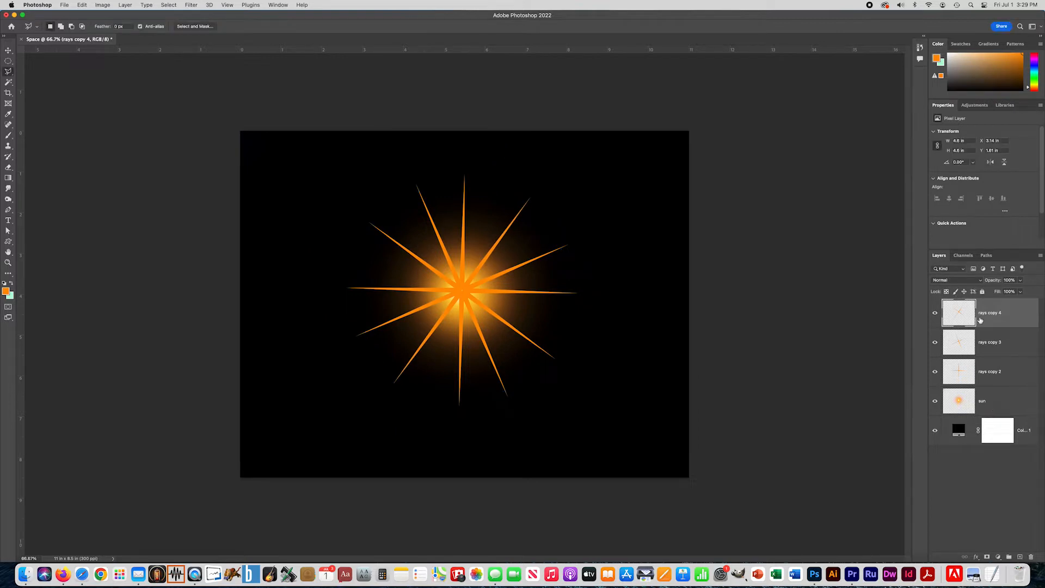
Merge the three rays layers into one and move the merged layer below the sun layer.
shift+click(985, 378)
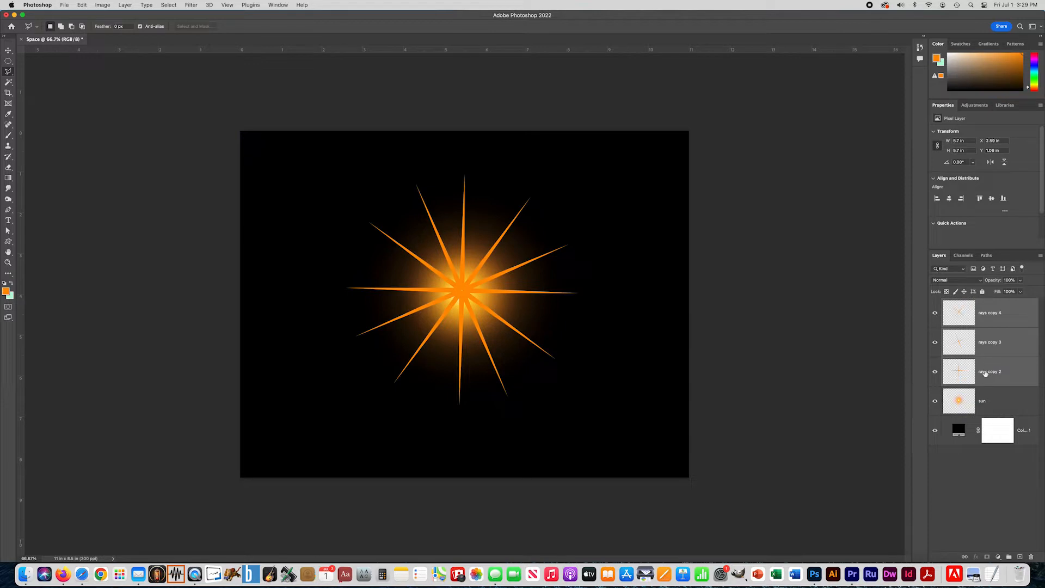
key(super+e)
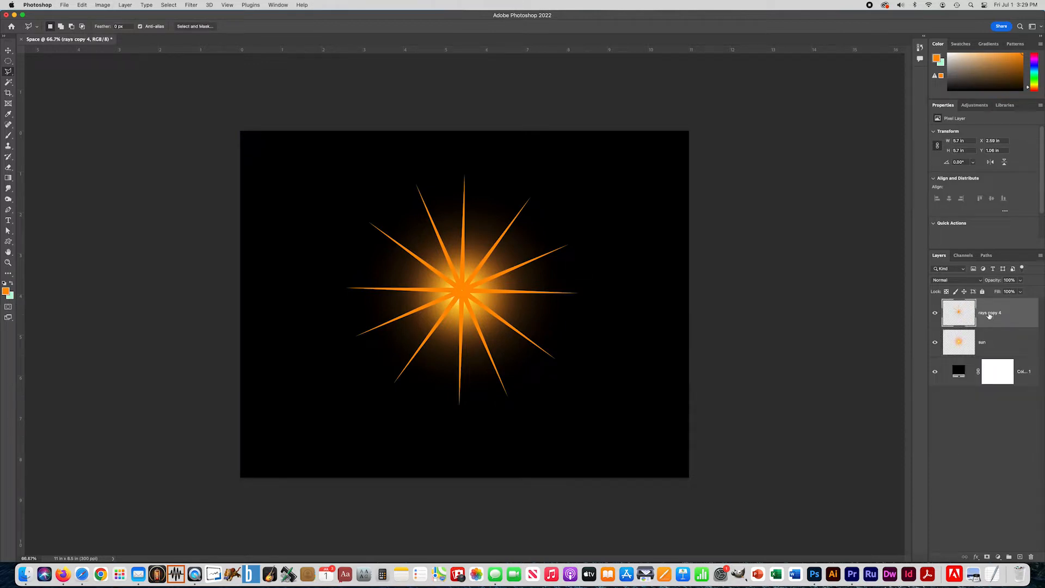
click(935, 314)
click(935, 313)
drag(988, 318, 988, 355)
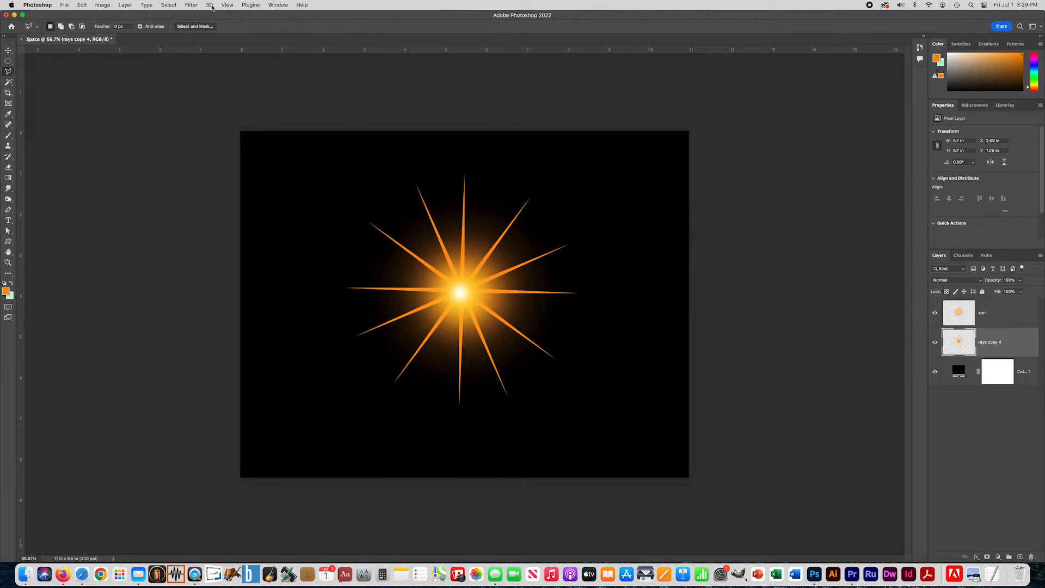
Soften the merged rays with a Gaussian Blur of about 27.5 pixels and lower the layer's opacity to 33%.
click(192, 5)
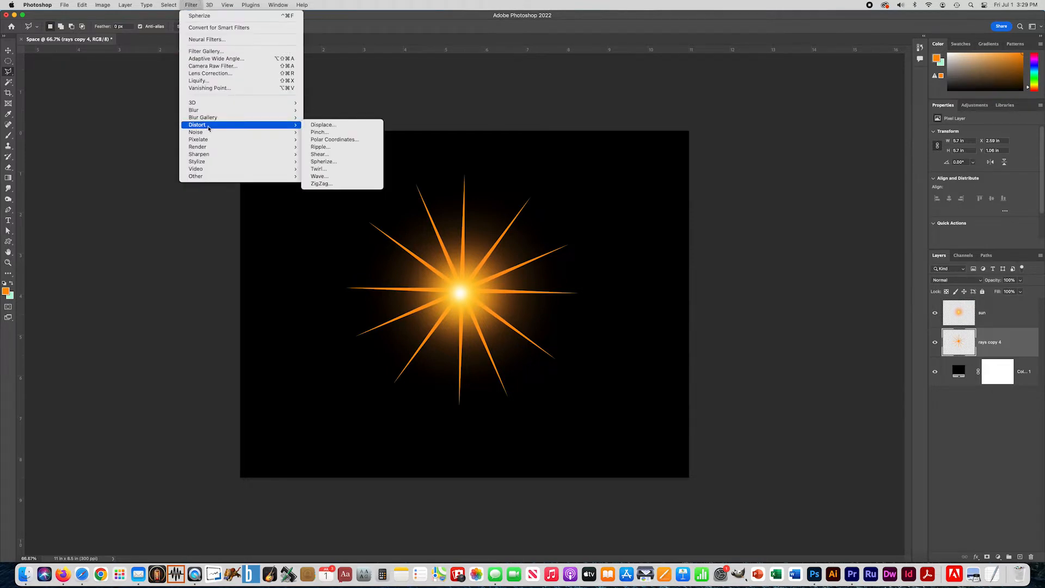
mouse_move(202, 113)
click(318, 140)
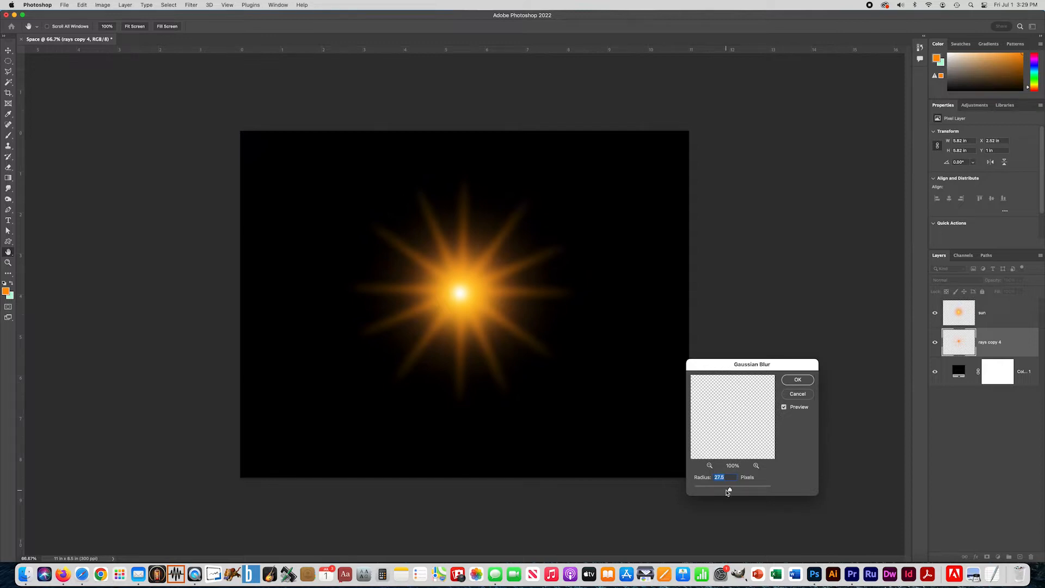
click(797, 380)
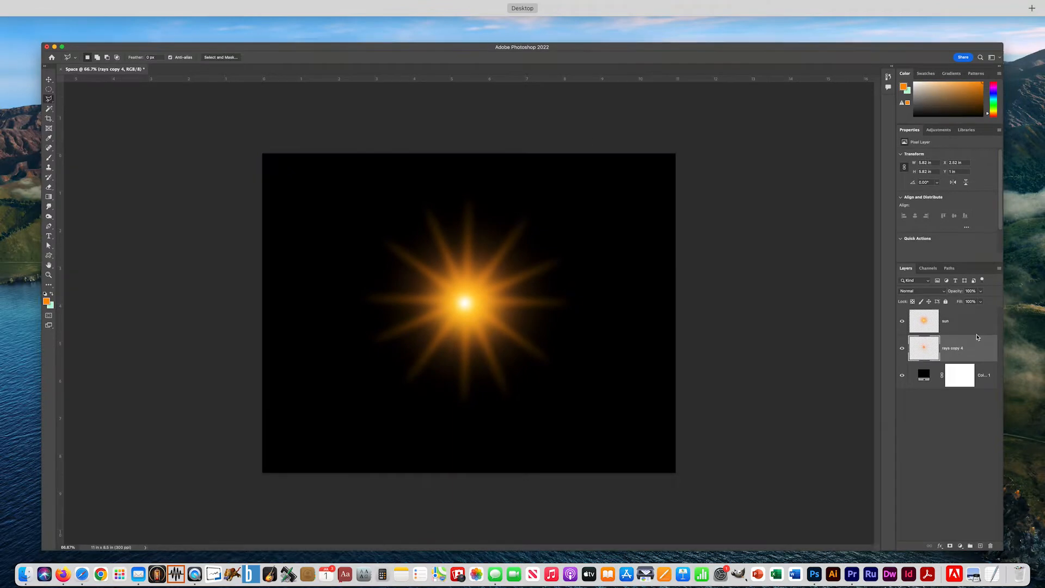
click(1021, 280)
drag(1021, 290, 996, 293)
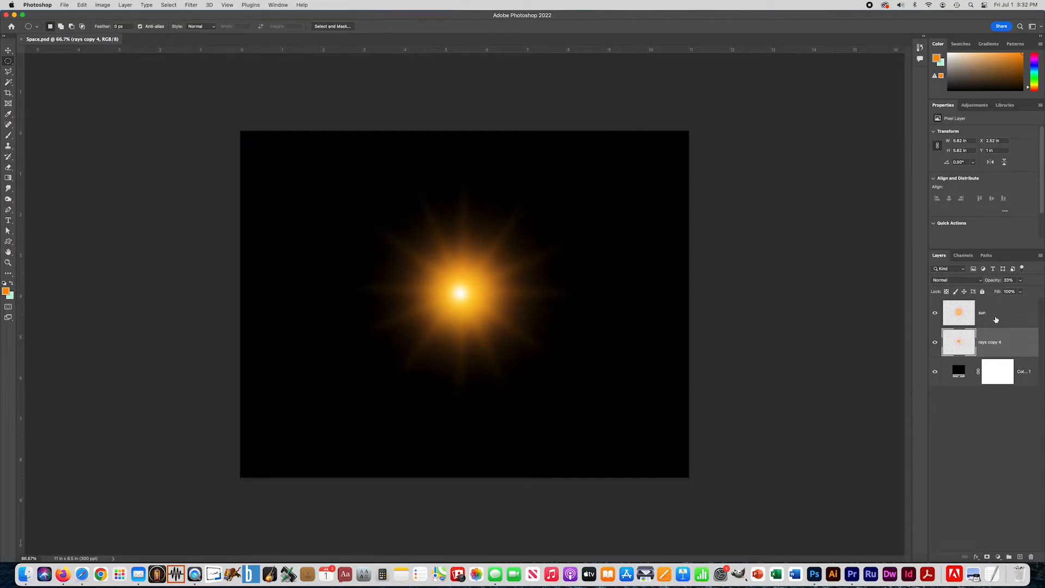
Group the sun and rays layers together and name the group sun.
click(996, 320)
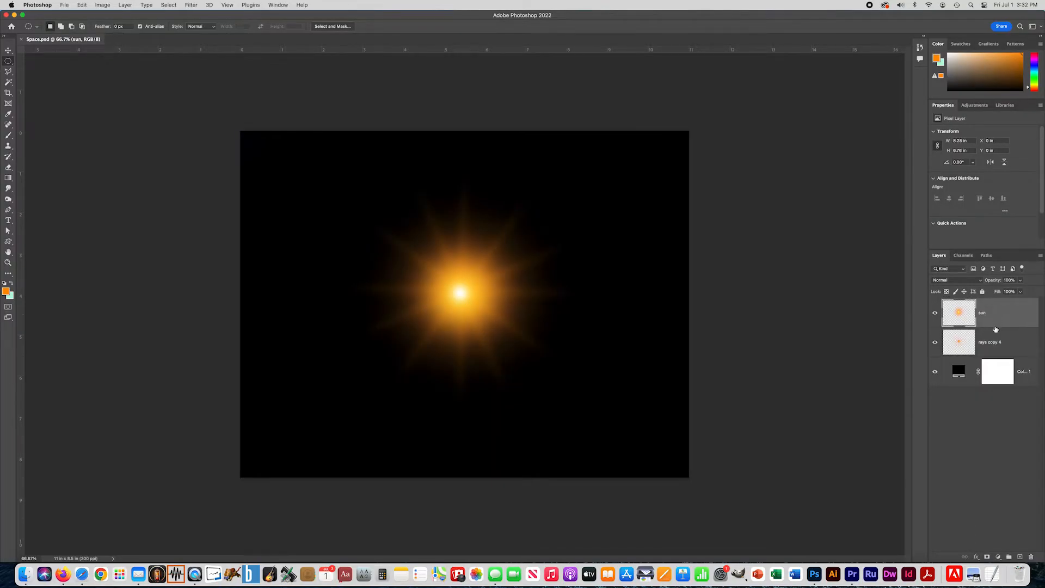
shift+click(994, 346)
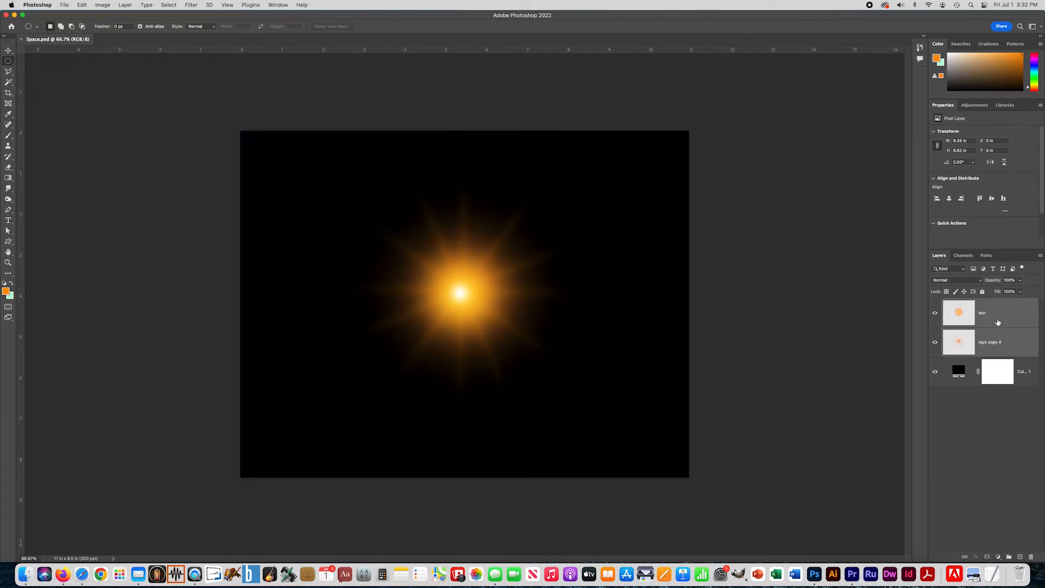
key(super+g)
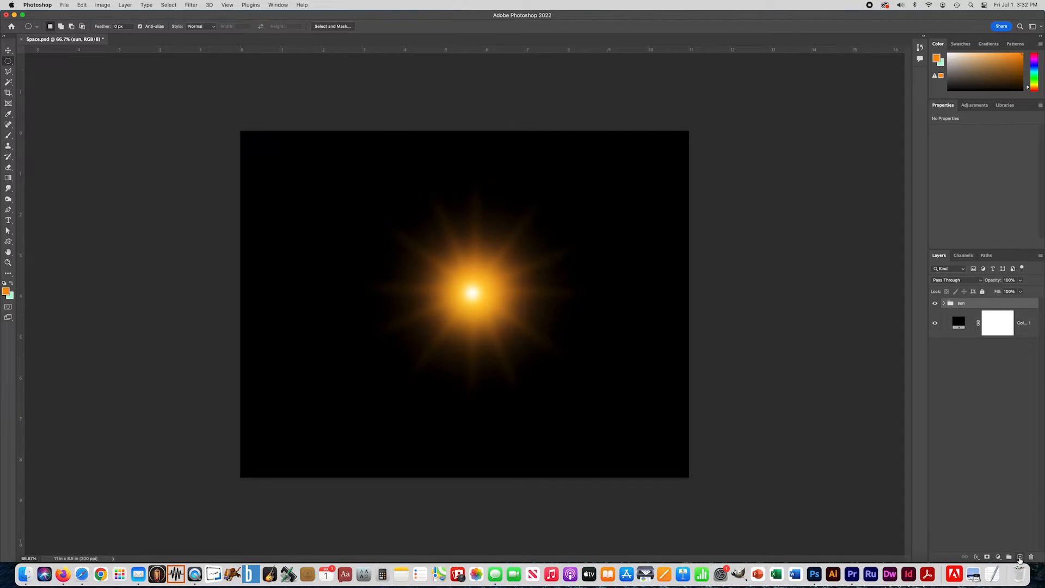
Add a new layer above the sun group and name it saturn.
click(1019, 558)
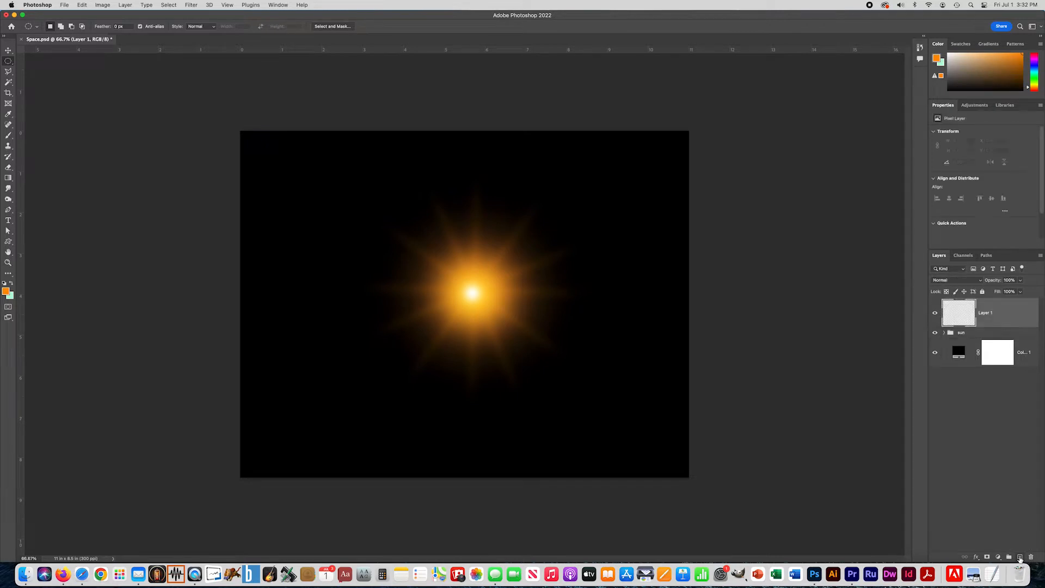
double_click(984, 312)
key(BackSpace)
key(Return)
Make a circular selection about 2.6 in wide to the upper left of the sun and paint it solid orange.
right_click(11, 64)
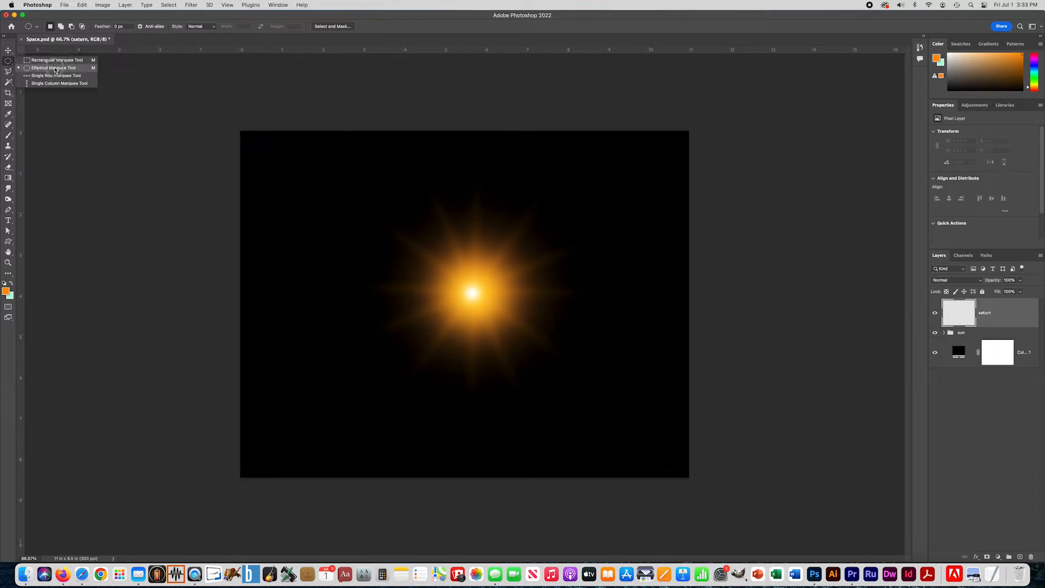
click(43, 69)
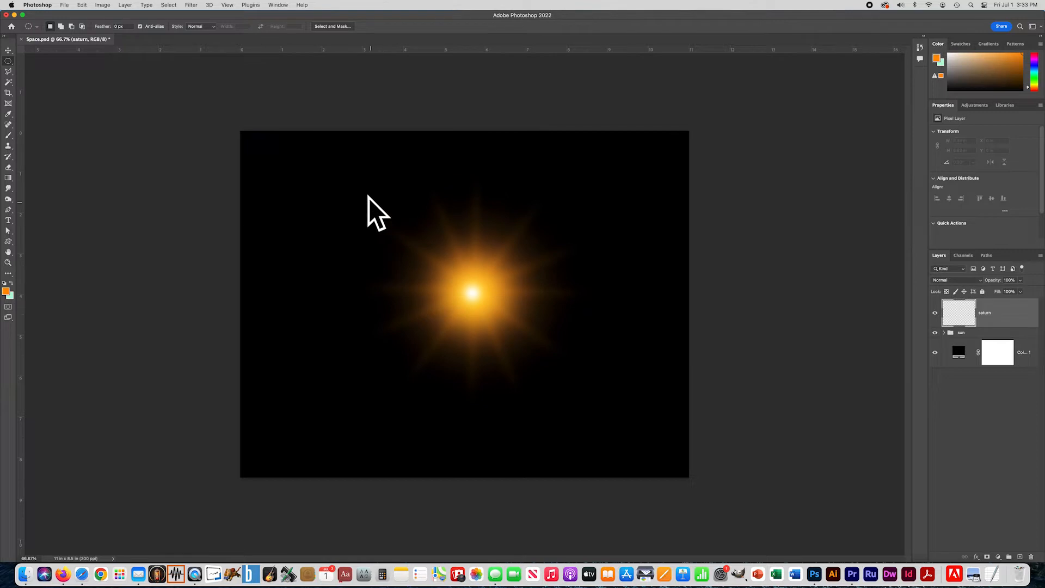
drag(314, 176, 419, 313)
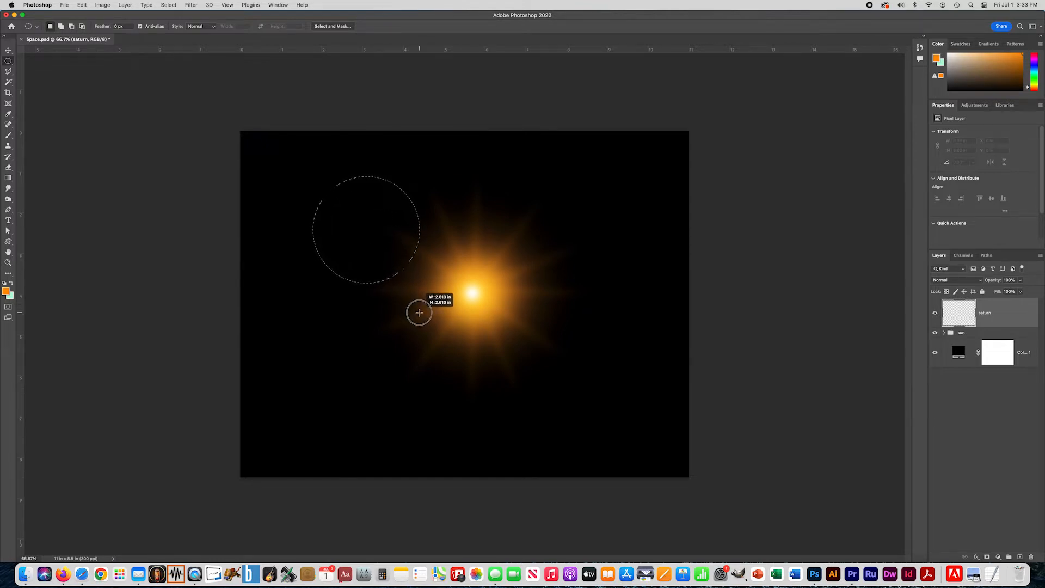
drag(419, 312, 419, 312)
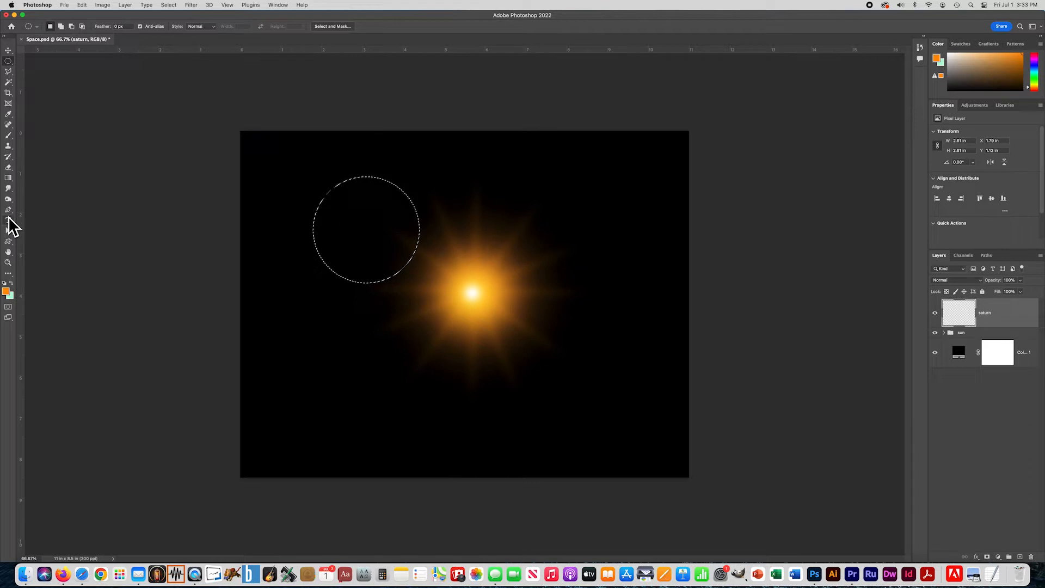
click(10, 135)
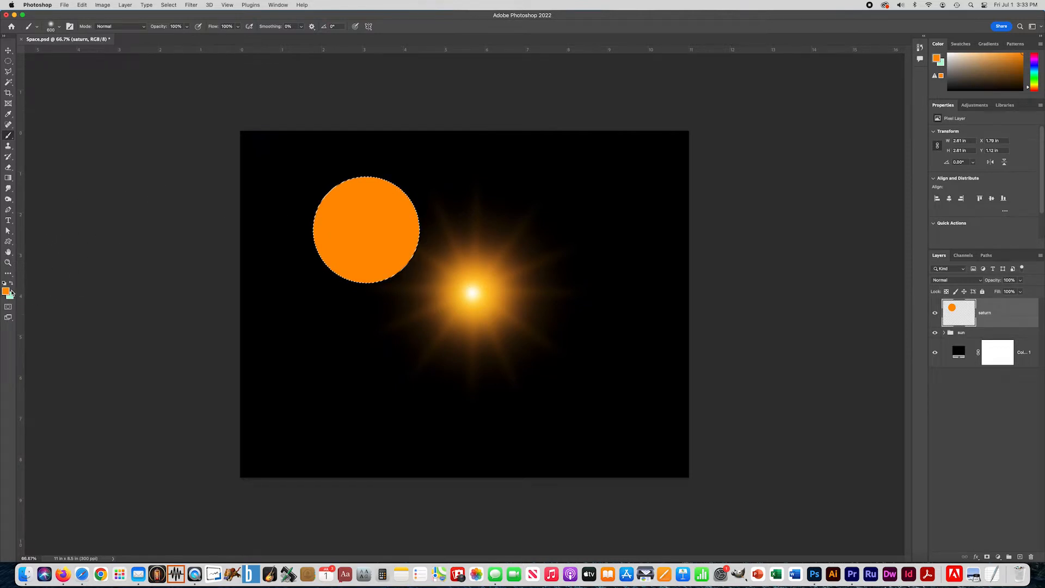
Paint the planet's lower-right side, facing the sun, with pale yellow #ffffa9 using an enlarged soft brush.
click(6, 291)
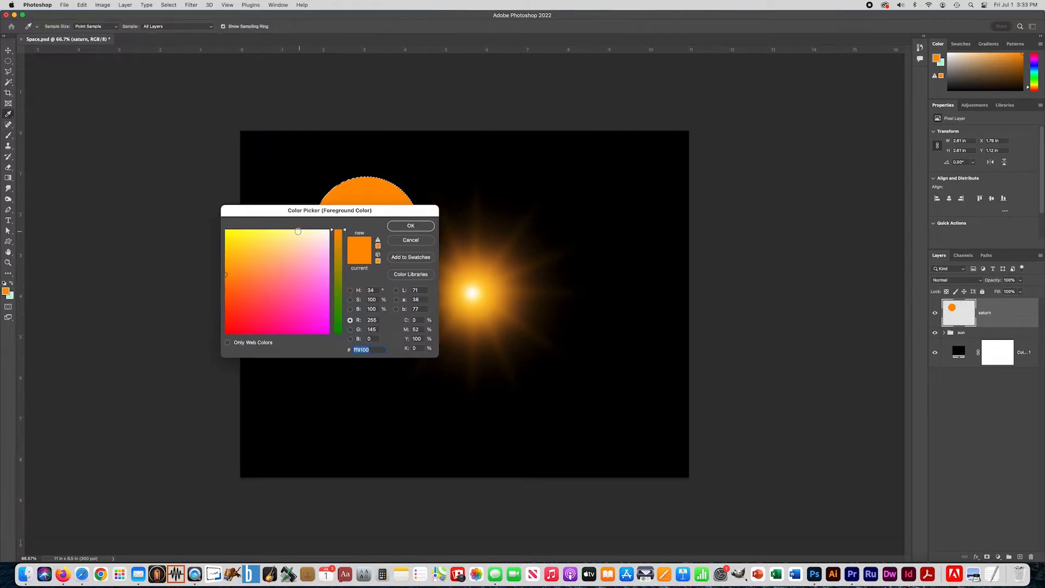
click(298, 230)
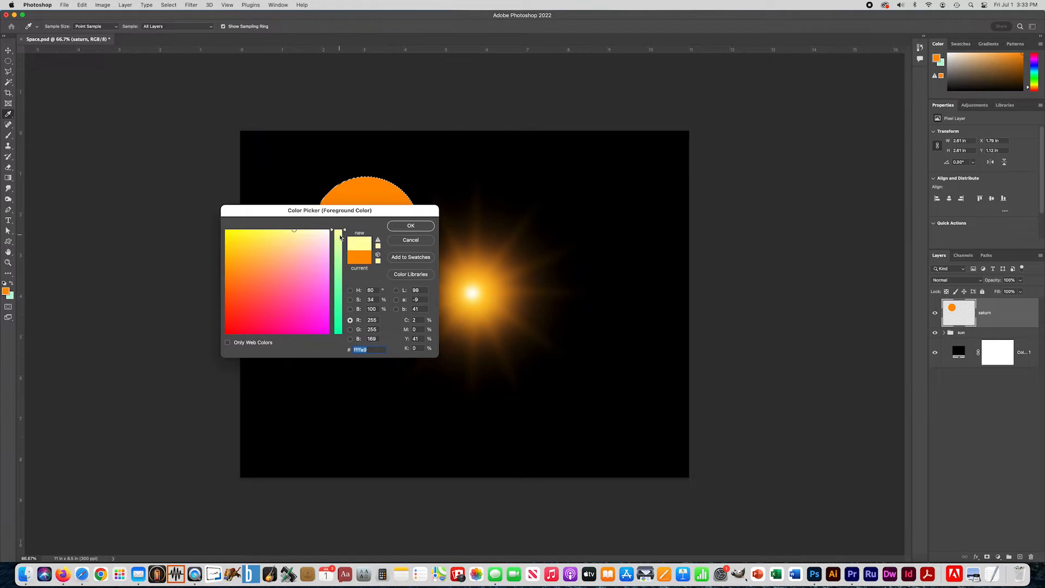
click(409, 227)
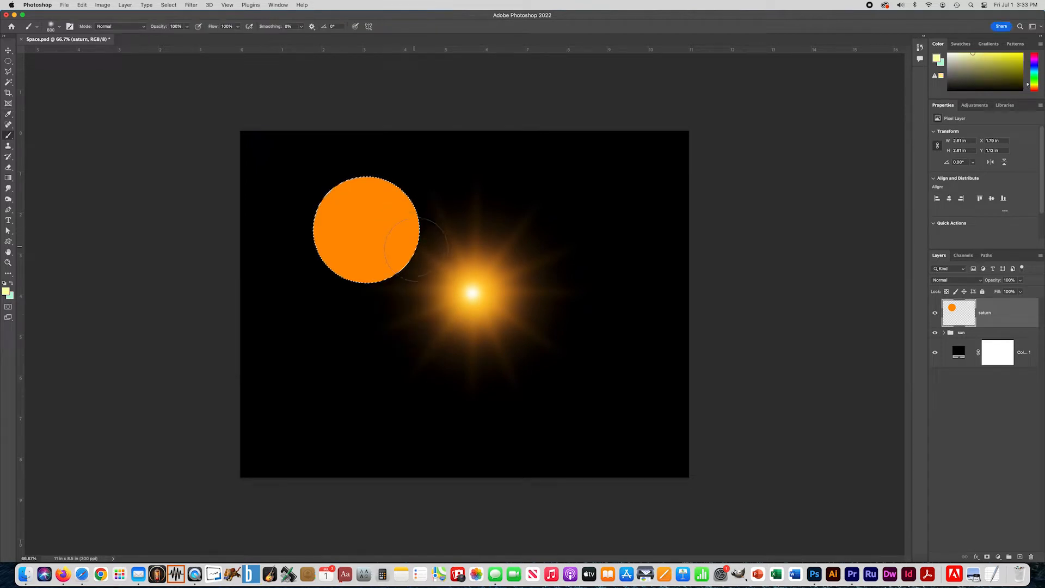
key(bracketright)
key(bracketright)
key(bracketright)
key(bracketright)
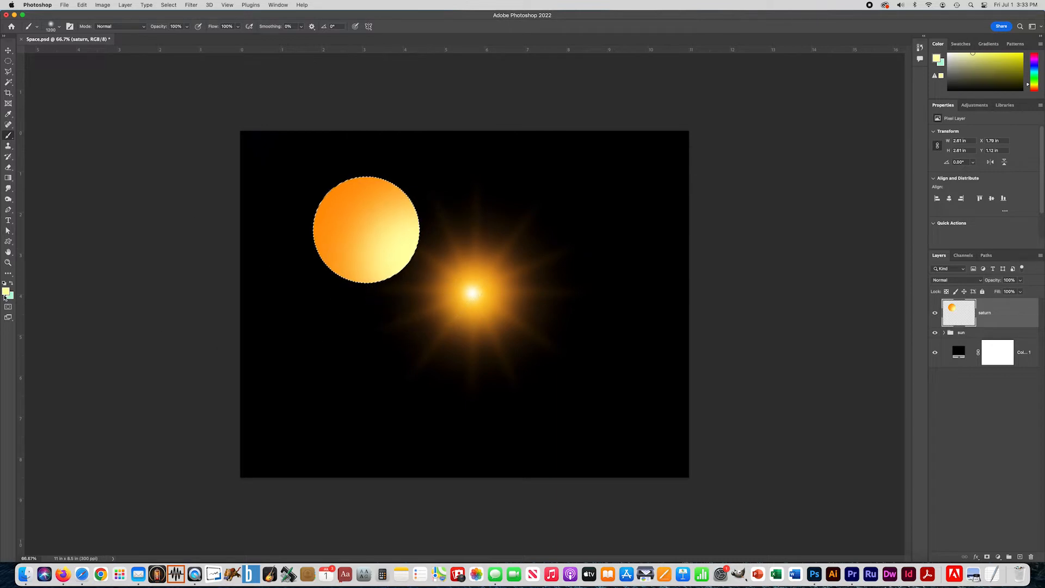
Paint a near-white highlight (RGB 255, 255, 245) on the planet's lower-right edge.
click(5, 293)
drag(321, 240, 326, 215)
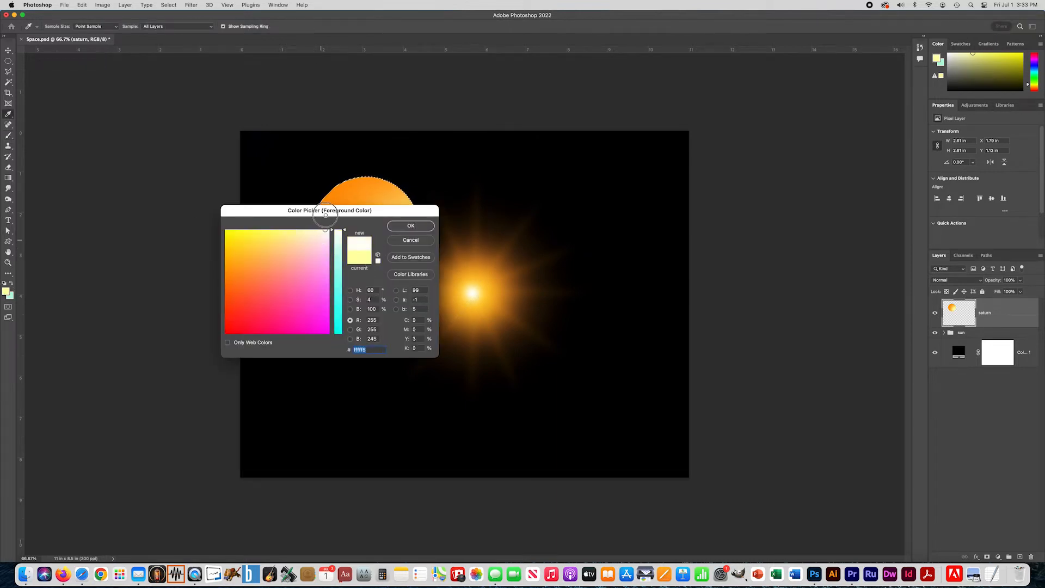
click(428, 224)
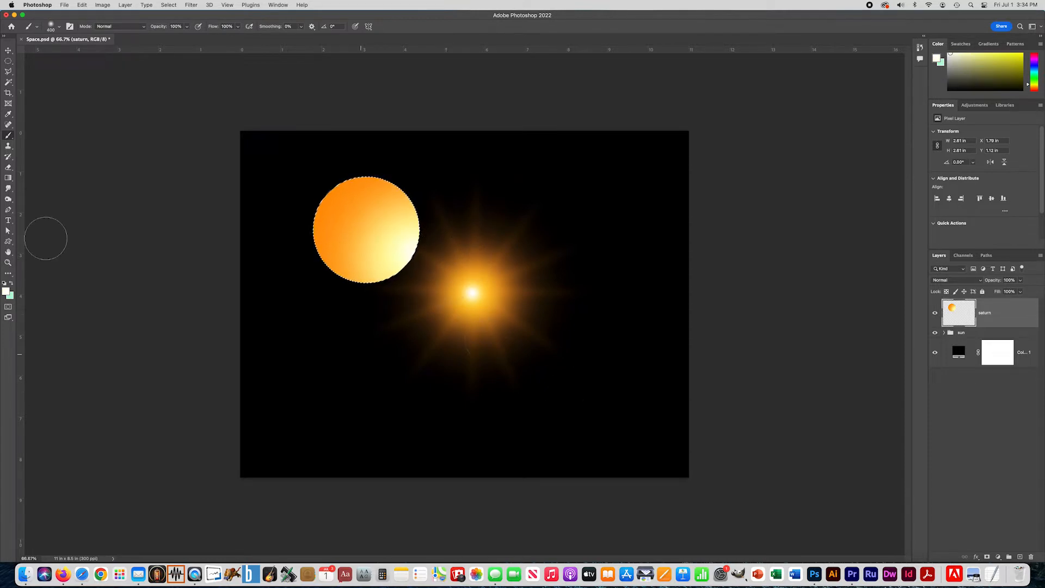
Paint the planet's left and upper side, away from the sun, with orange-red #ff591f.
click(6, 291)
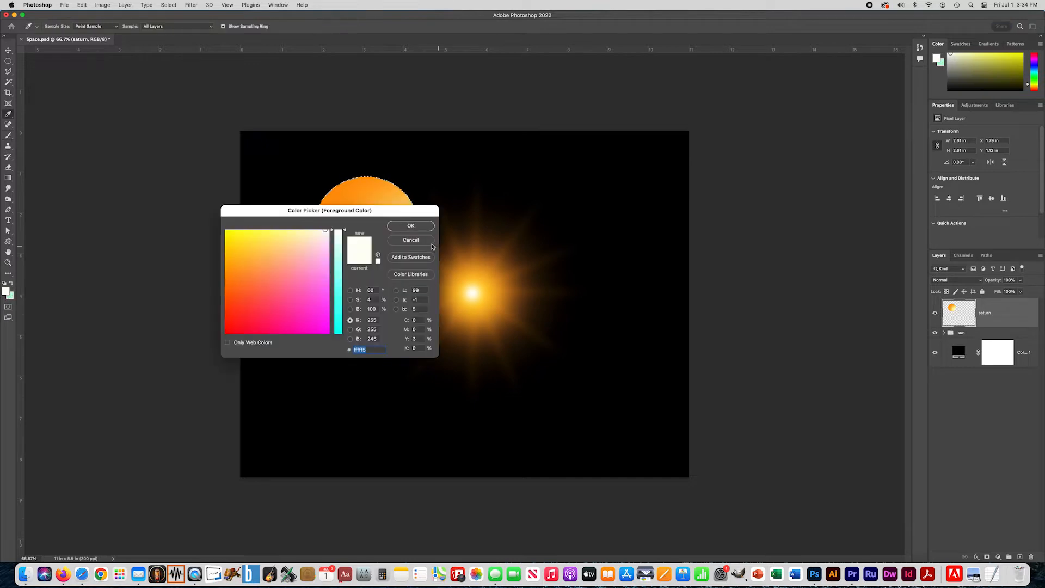
drag(261, 272, 238, 297)
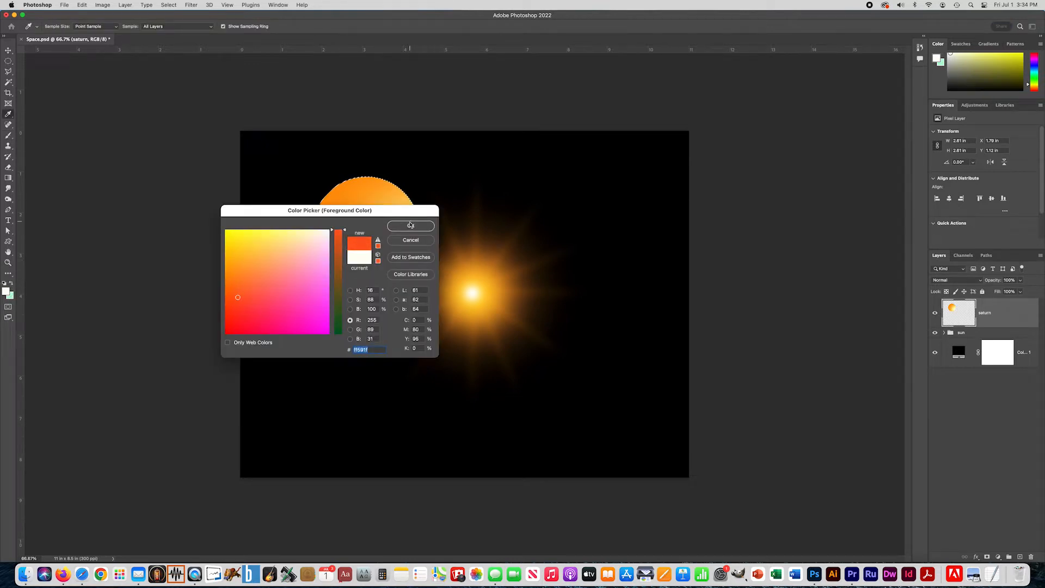
key(Return)
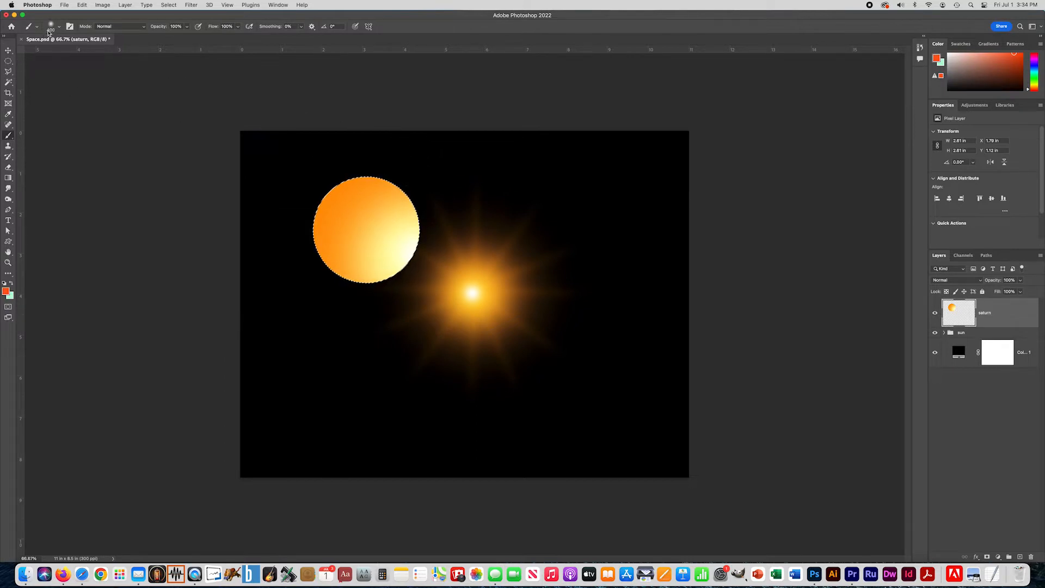
mouse_move(399, 163)
mouse_down()
mouse_move(349, 173)
mouse_move(318, 205)
mouse_move(313, 250)
mouse_move(333, 302)
mouse_move(312, 296)
mouse_move(321, 222)
mouse_move(362, 168)
mouse_up()
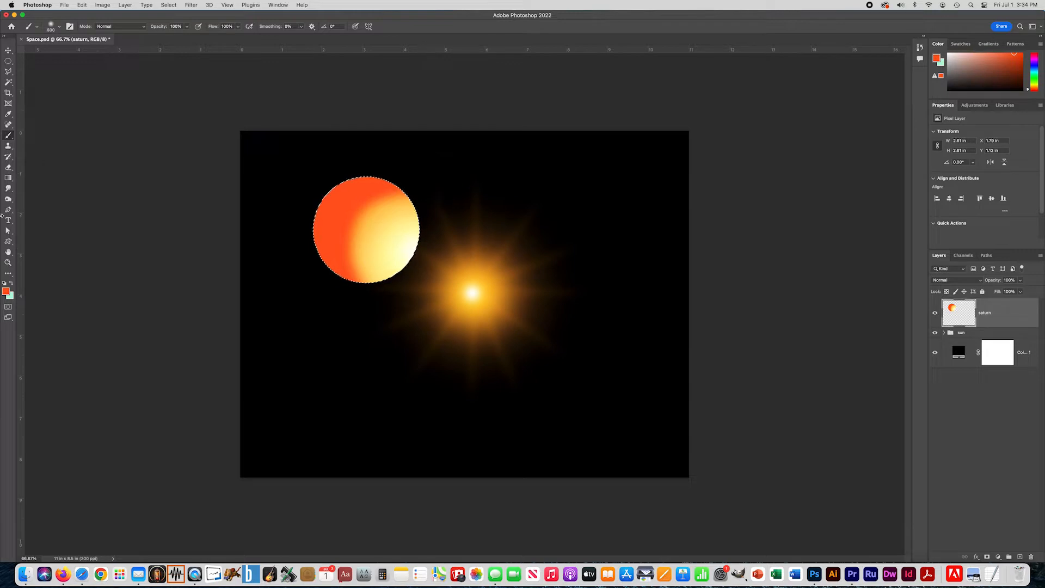
Paint a shadow in near-black #001200 along the planet's upper-left edge.
click(6, 291)
drag(241, 318, 222, 326)
click(335, 299)
drag(336, 301, 318, 335)
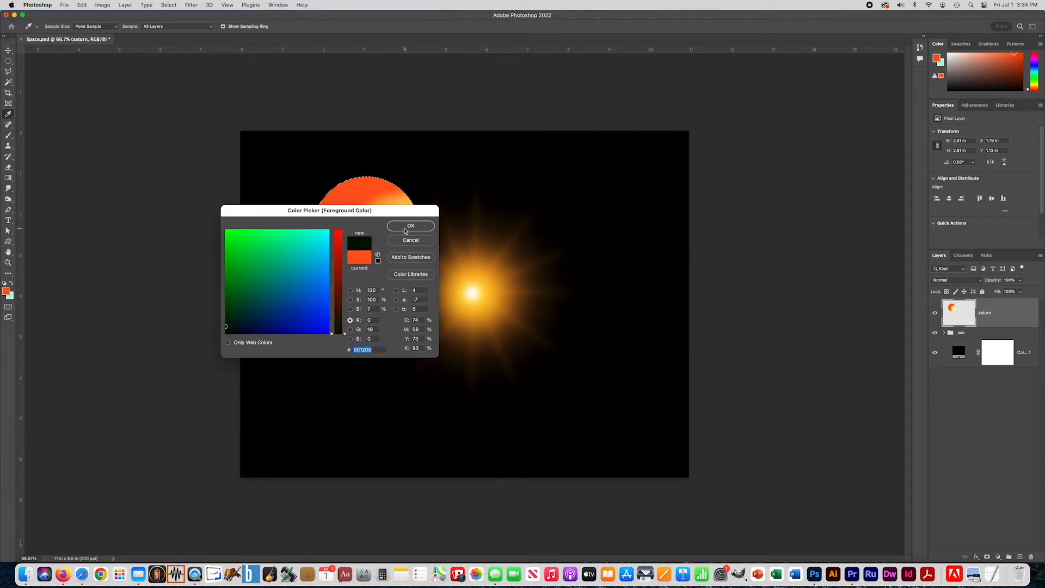
click(405, 228)
mouse_move(350, 147)
mouse_down()
mouse_move(322, 168)
mouse_move(301, 213)
mouse_move(307, 291)
mouse_move(305, 212)
mouse_move(332, 169)
mouse_move(397, 133)
mouse_up()
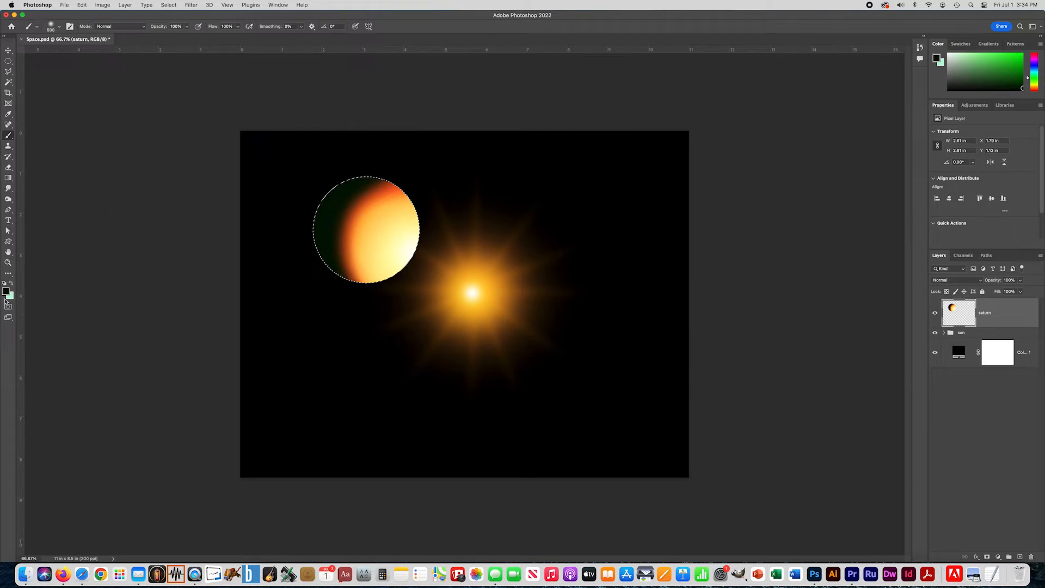
Paint dark red #881200 over the middle of the planet with the brush opacity lowered to 34%.
click(5, 293)
click(338, 278)
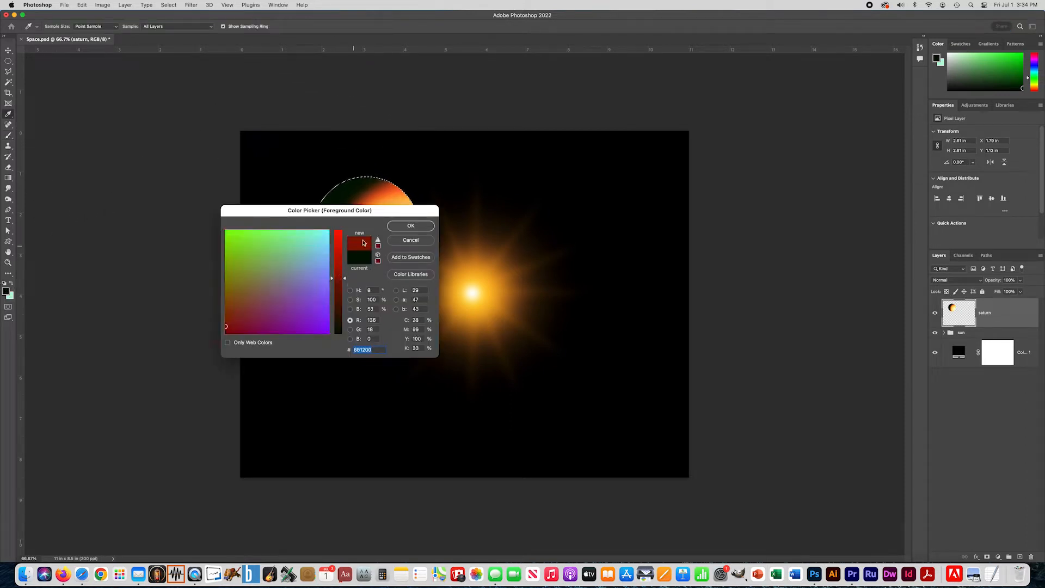
click(410, 225)
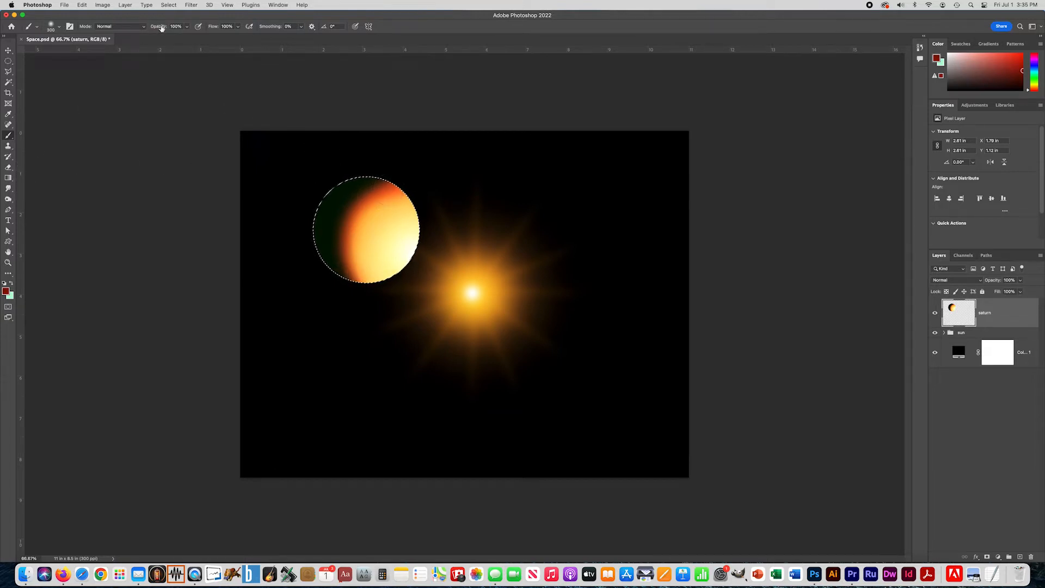
click(187, 26)
drag(190, 36, 160, 36)
drag(403, 184, 374, 194)
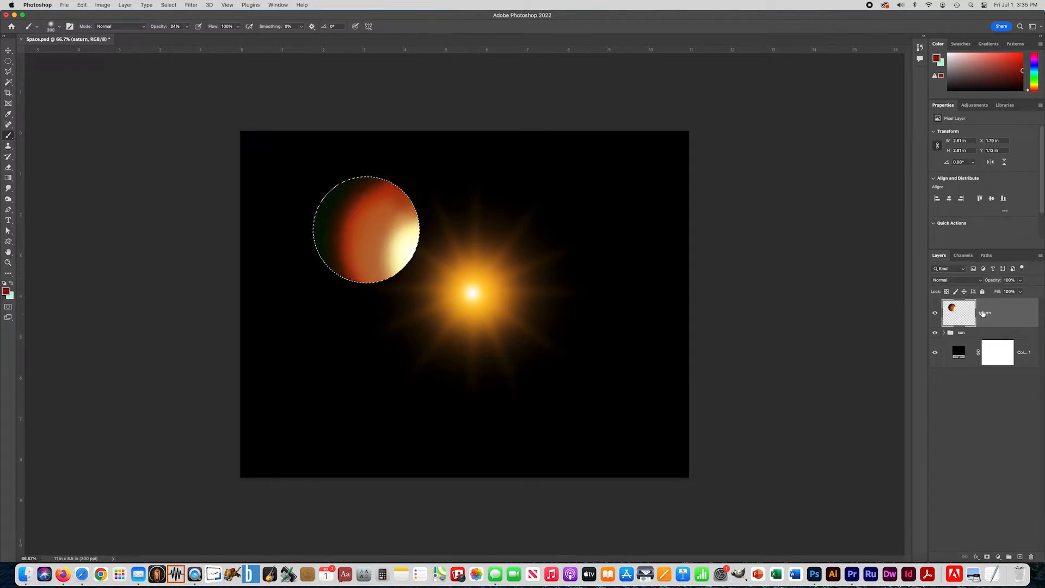
Add a new layer above the saturn layer.
click(1019, 557)
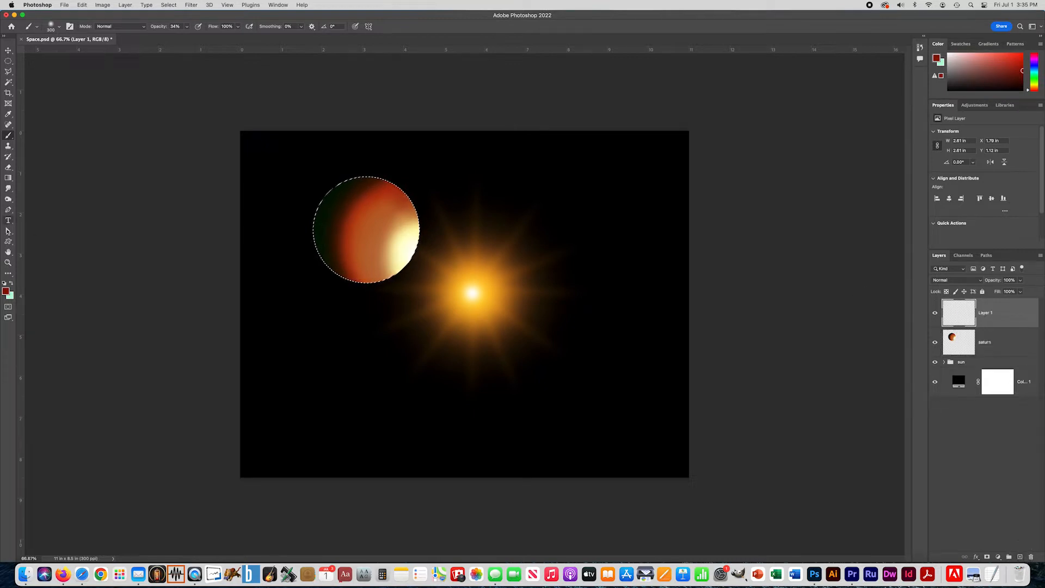
click(5, 292)
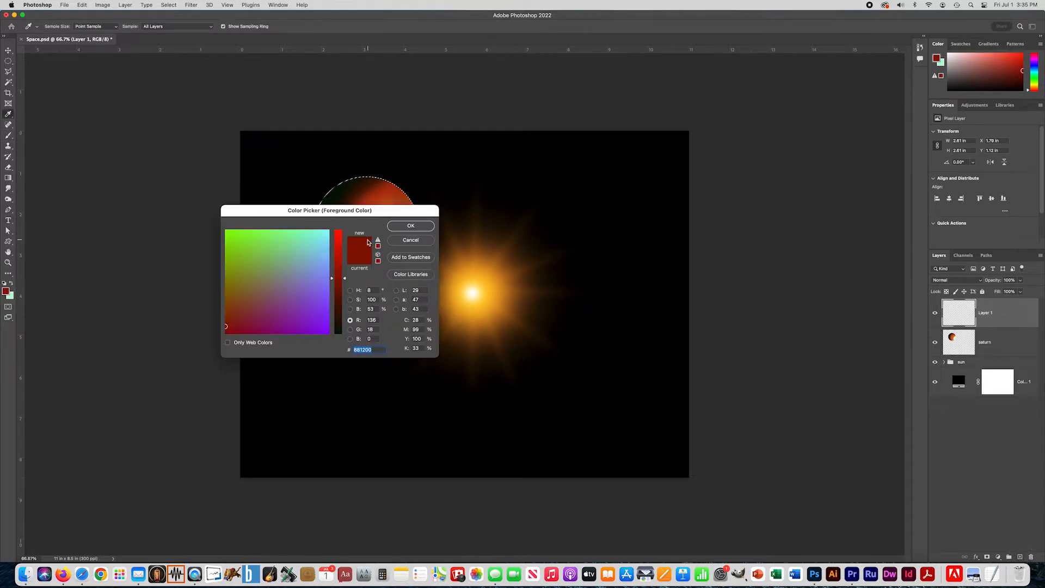
click(338, 249)
drag(338, 262, 338, 263)
click(407, 241)
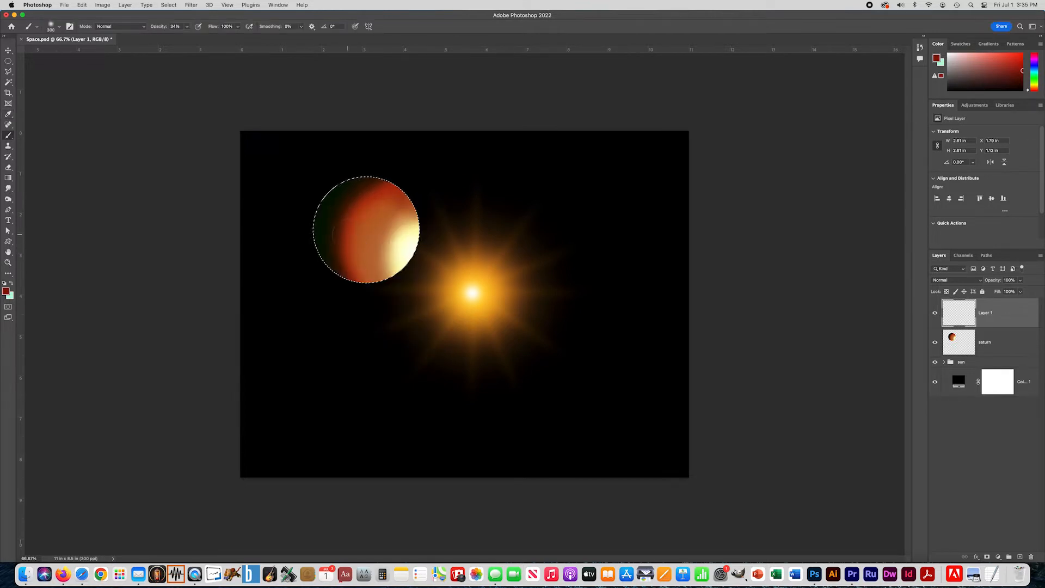
Spatter dark red speckles over the planet's sunlit side with Kyle's Supreme Spatter brush at 284 px.
click(50, 27)
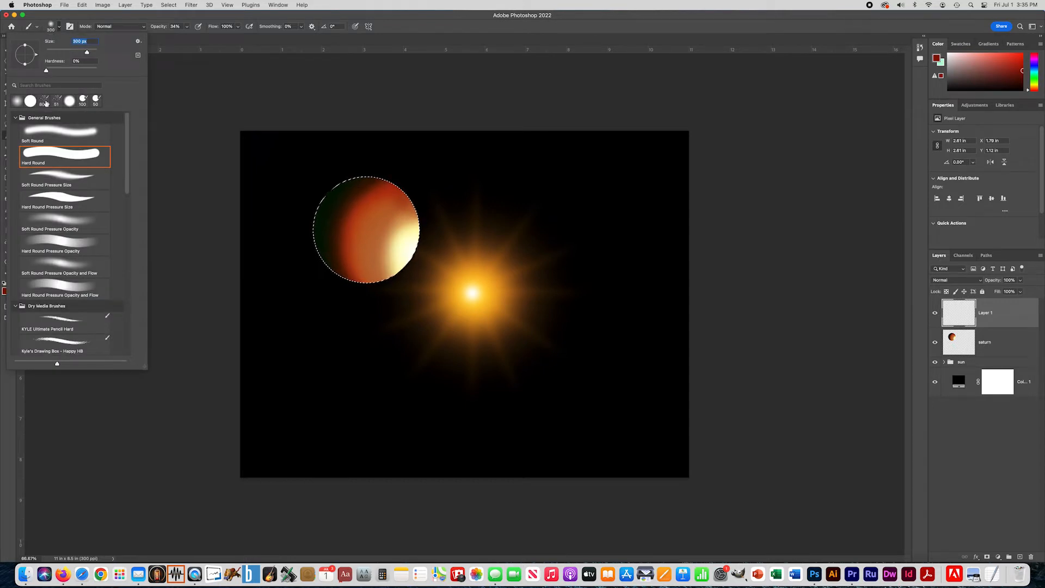
click(45, 102)
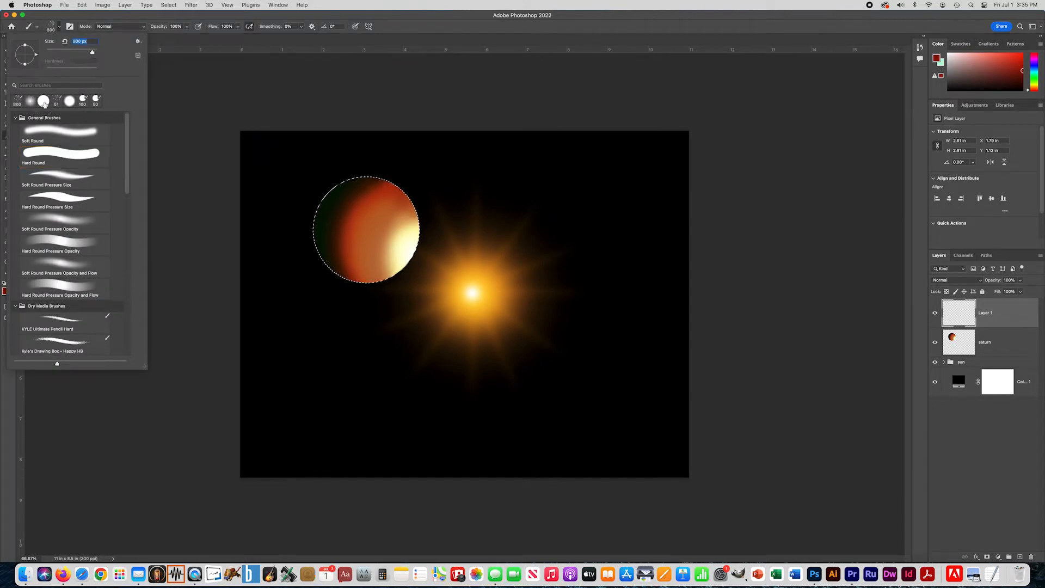
drag(126, 155, 122, 280)
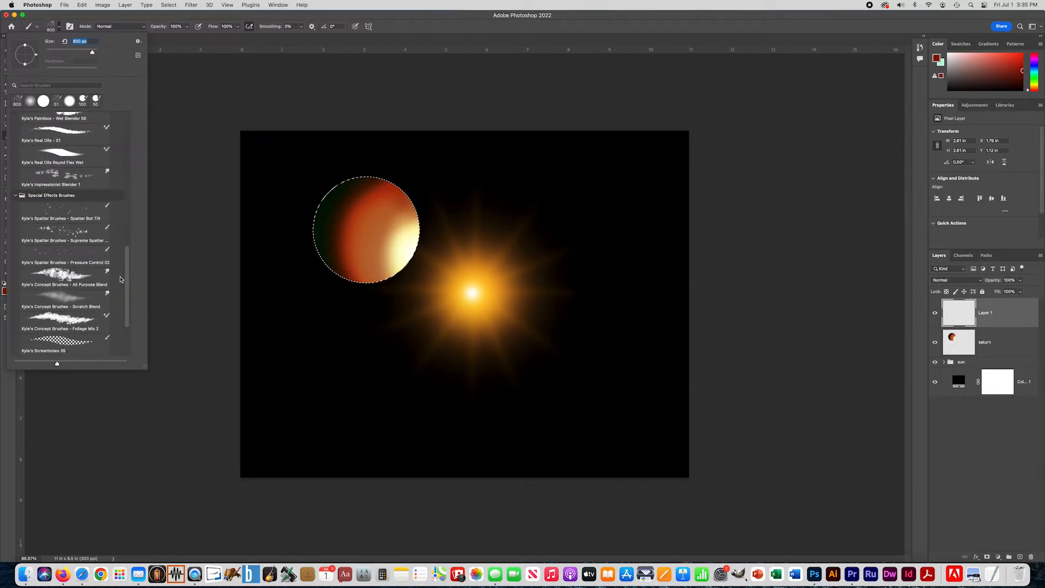
click(57, 234)
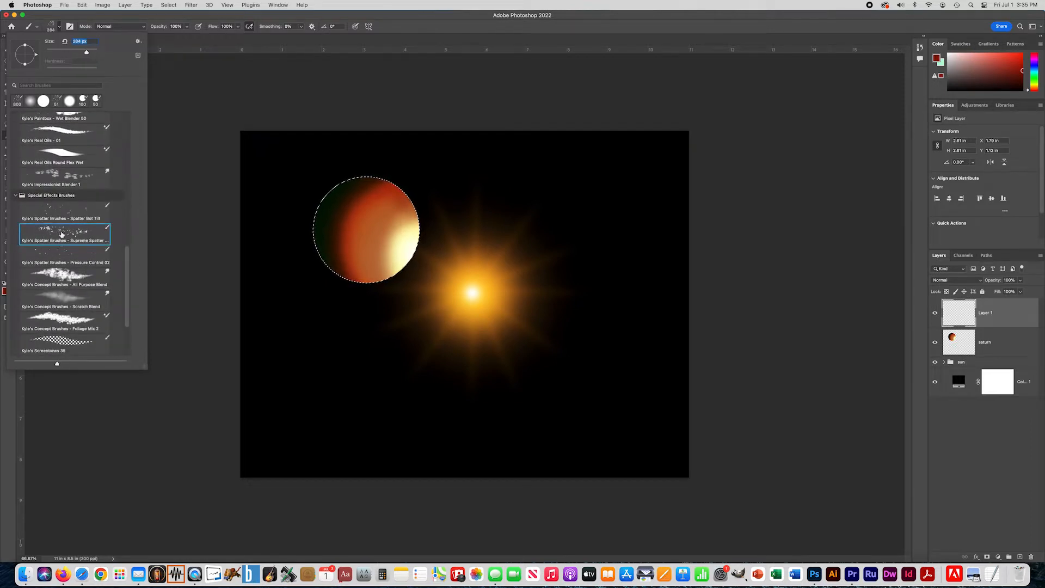
drag(382, 195, 394, 206)
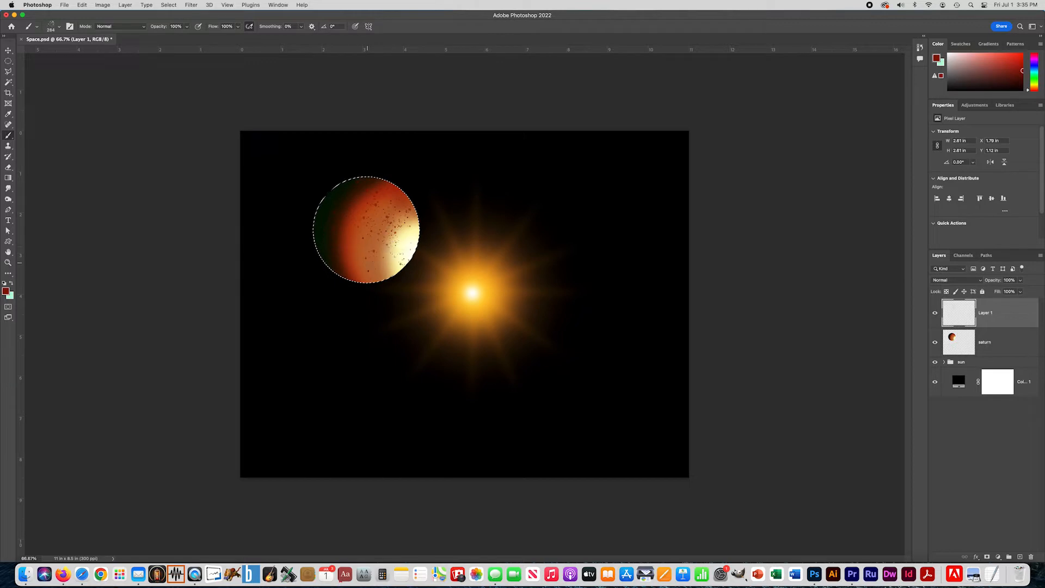
click(384, 274)
click(400, 186)
Apply a Motion Blur to the speckles at an angle of 56° with a shortened distance.
click(191, 5)
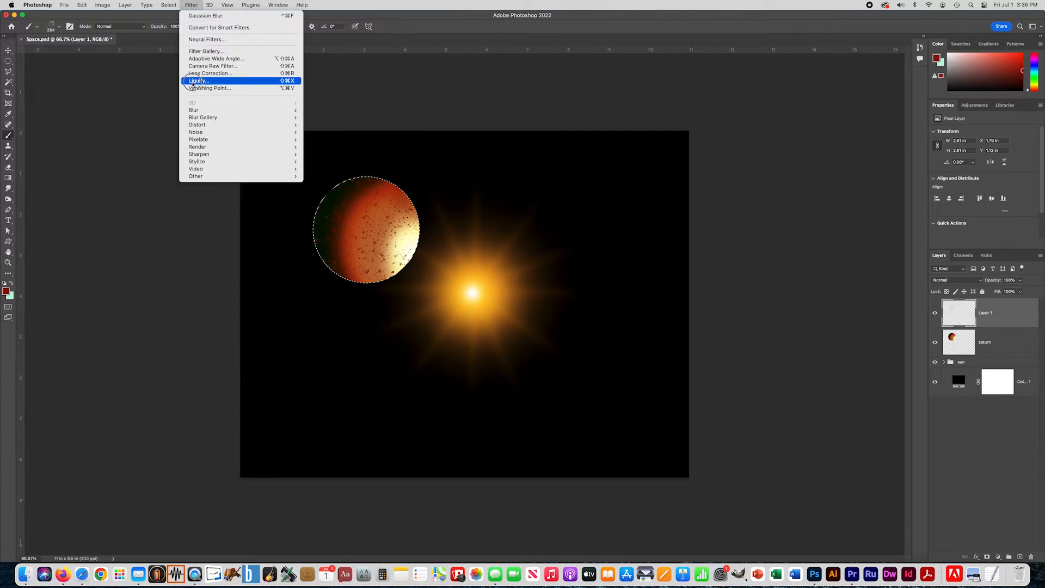
mouse_move(193, 109)
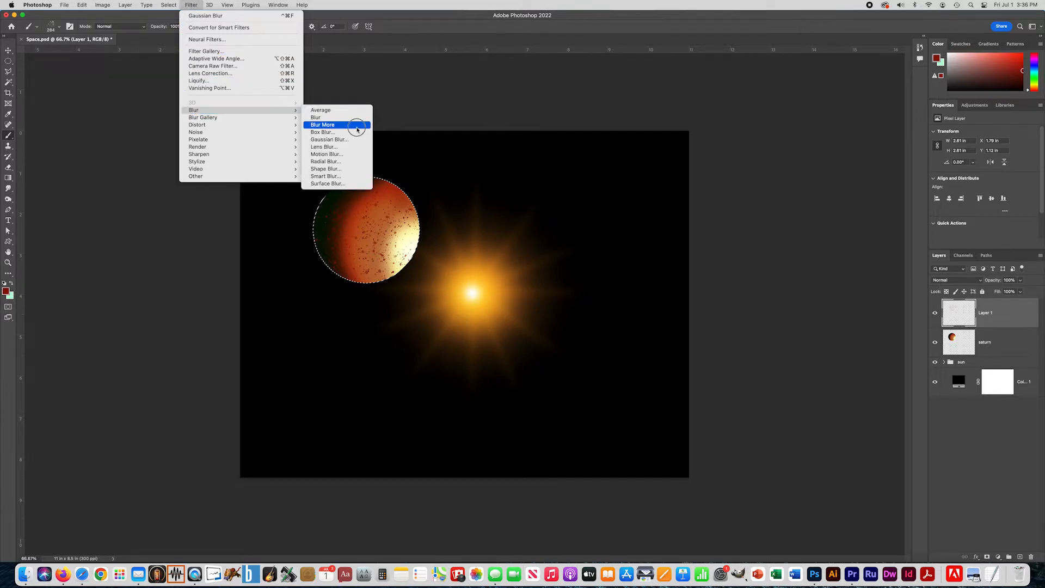
click(320, 155)
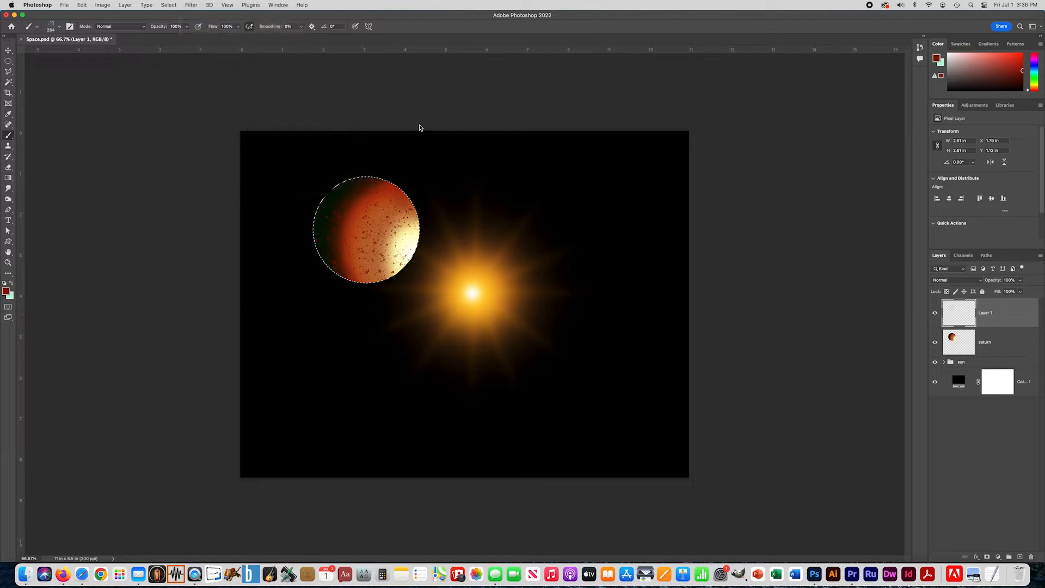
drag(521, 273, 527, 267)
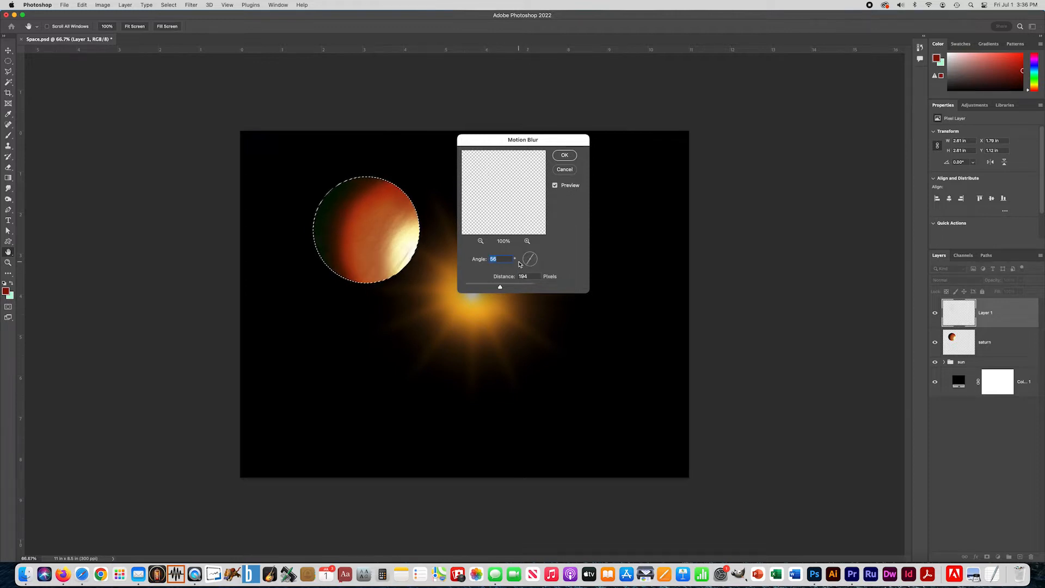
drag(500, 286, 488, 287)
click(564, 156)
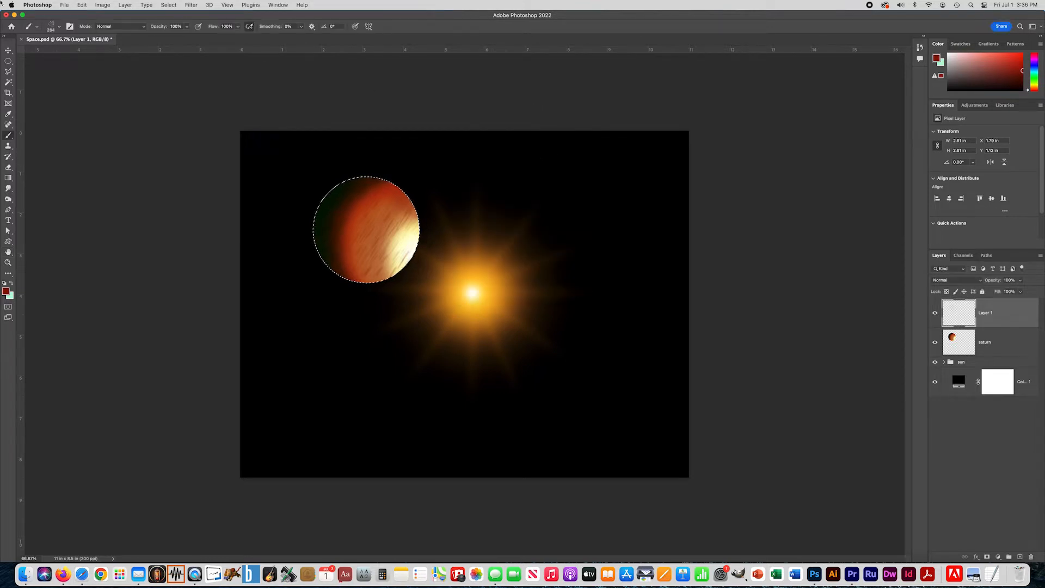
Apply the Spherize filter to the blurred speckles with an amount of 100% in Normal mode.
click(191, 5)
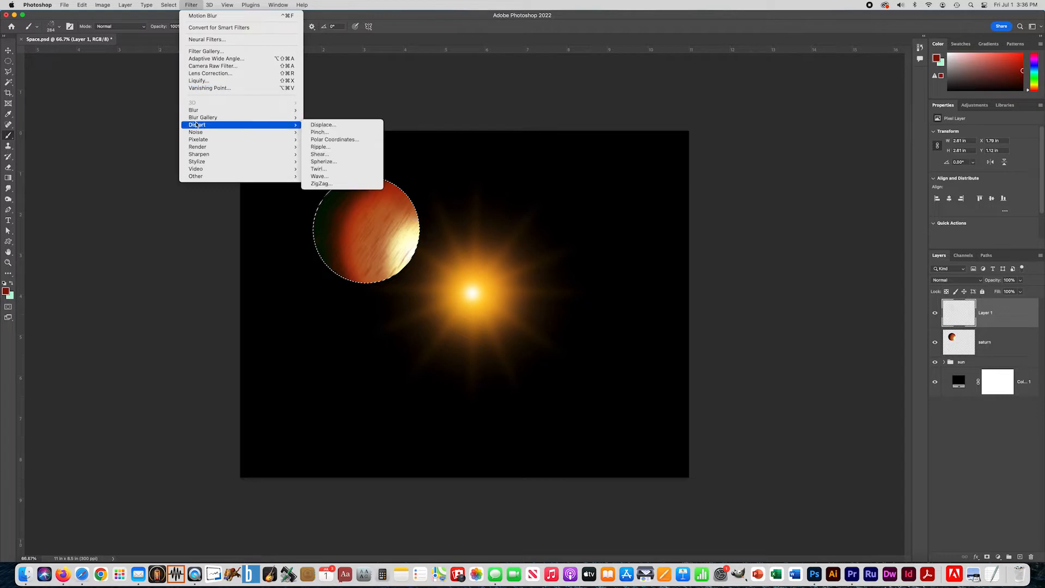
click(341, 162)
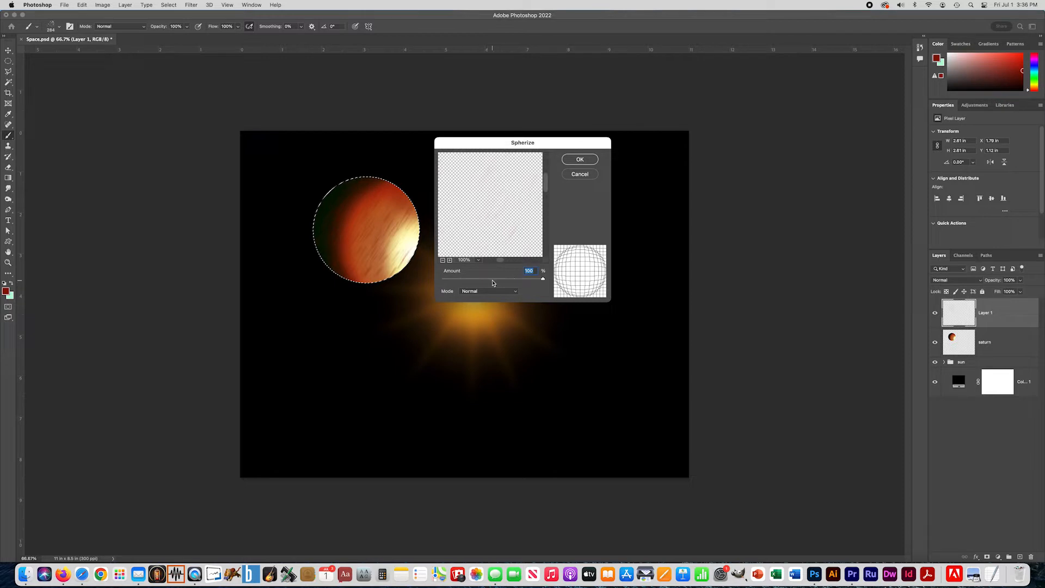
click(580, 160)
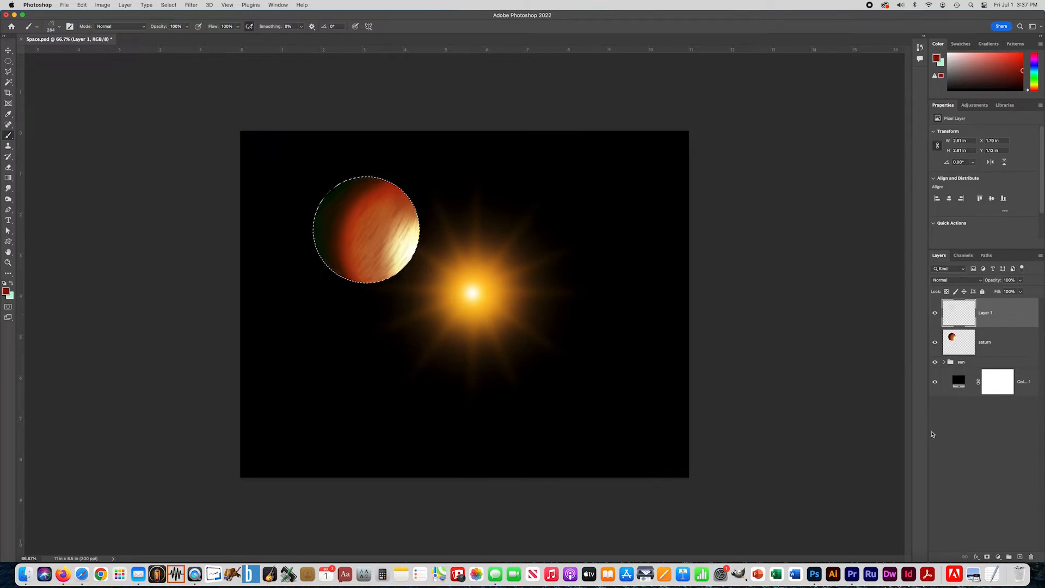
On a new layer, paint a blue rim (RGB 63, 79, 238) along the planet's upper-left edge with a soft 284 px brush and deselect.
click(1020, 558)
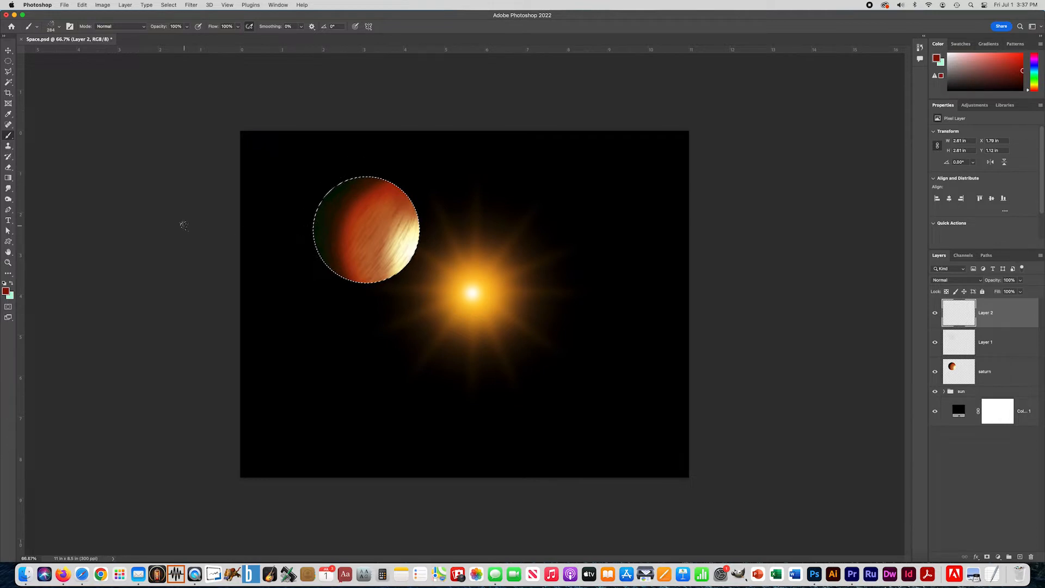
click(7, 290)
drag(292, 280, 315, 246)
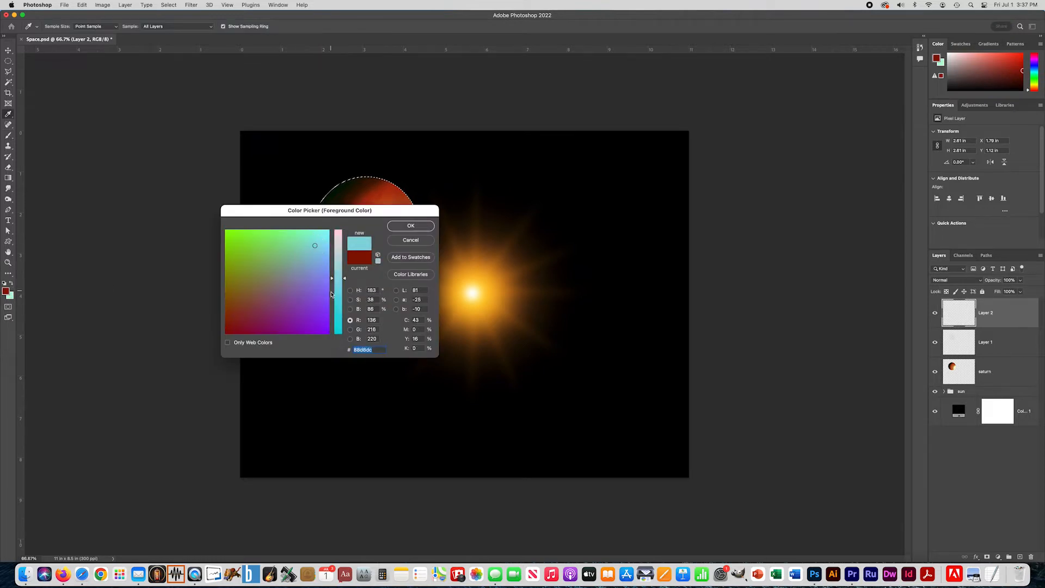
click(338, 306)
drag(337, 309, 323, 301)
click(314, 306)
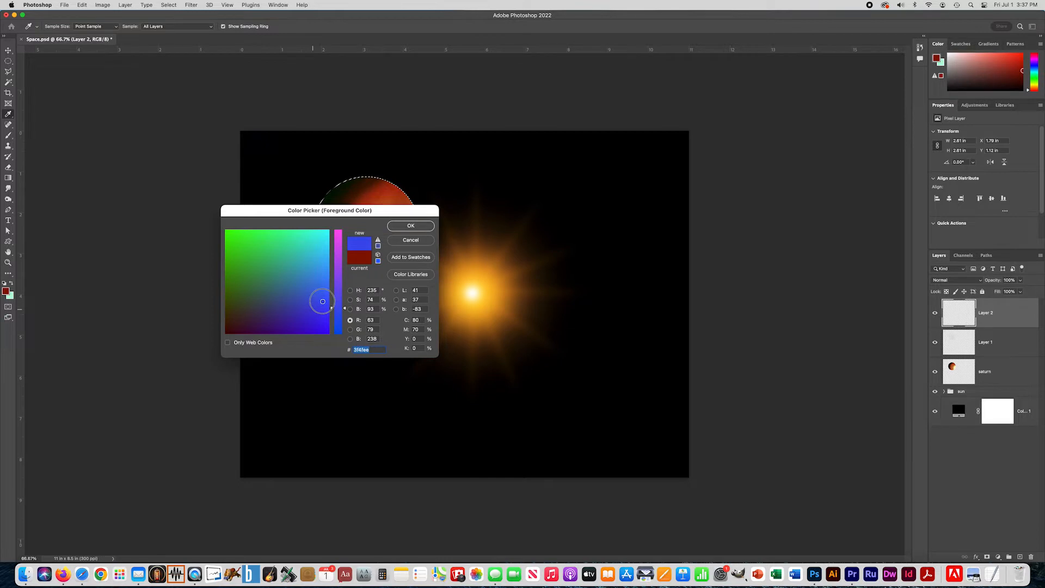
click(402, 226)
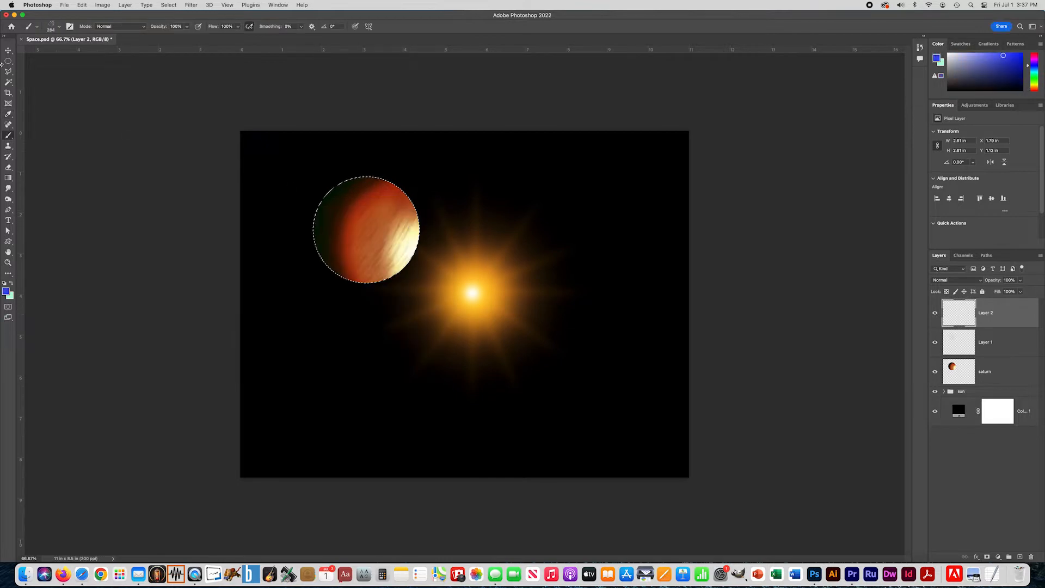
click(50, 27)
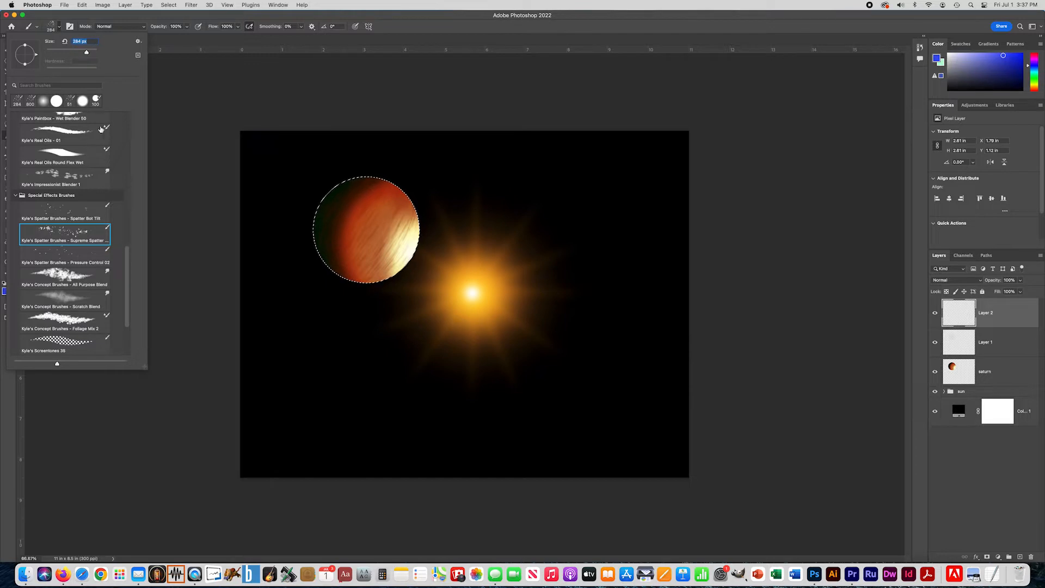
click(46, 101)
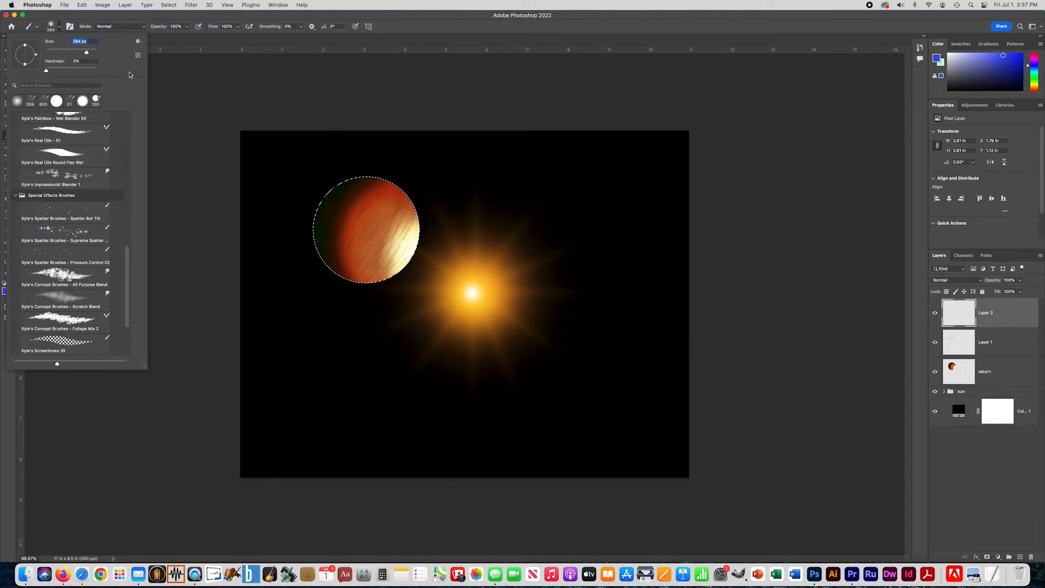
click(236, 102)
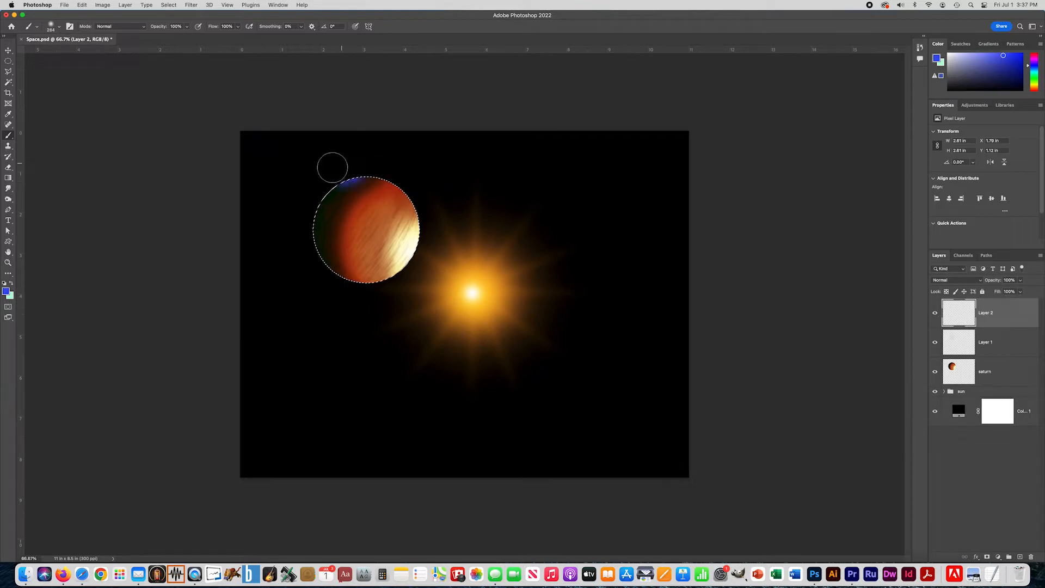
mouse_move(313, 186)
mouse_down()
mouse_move(291, 222)
mouse_move(309, 285)
mouse_move(298, 179)
mouse_move(352, 145)
mouse_move(372, 154)
mouse_up()
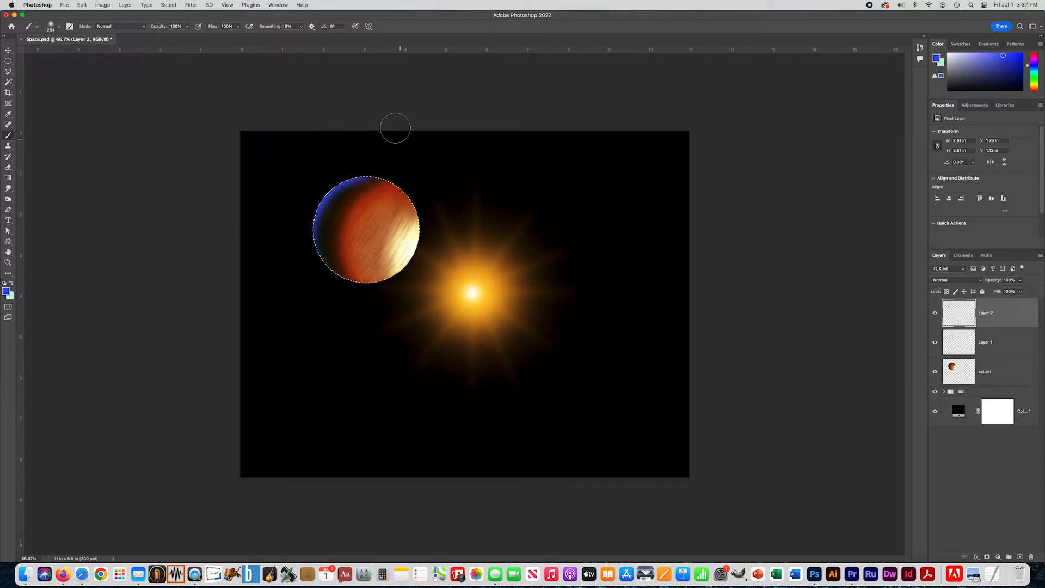
key(super+d)
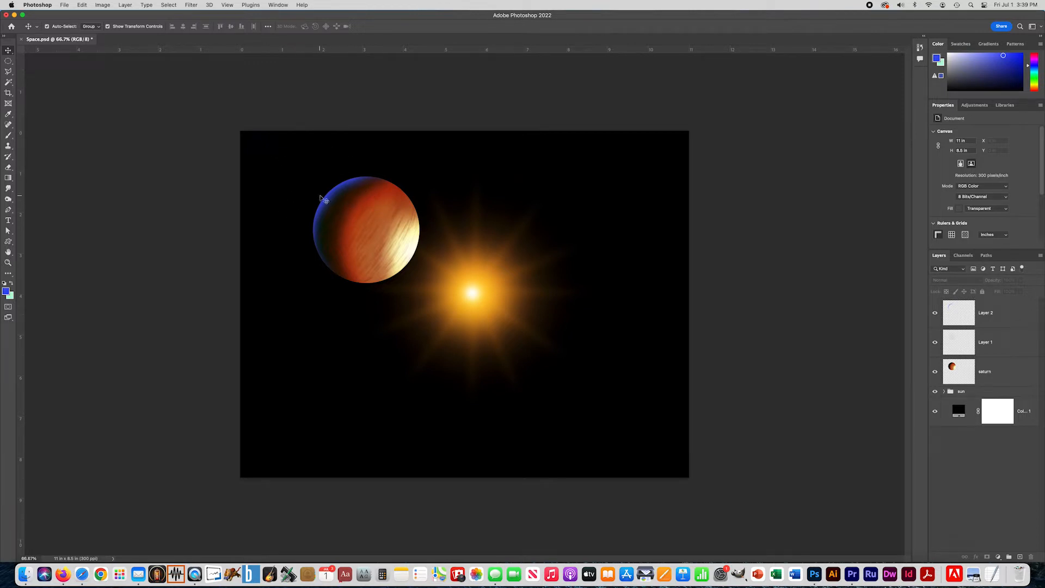
Move the saturn layer, Layer 1 and Layer 2 together slightly up and left, to about X 1.67 in, Y 1 in.
click(985, 377)
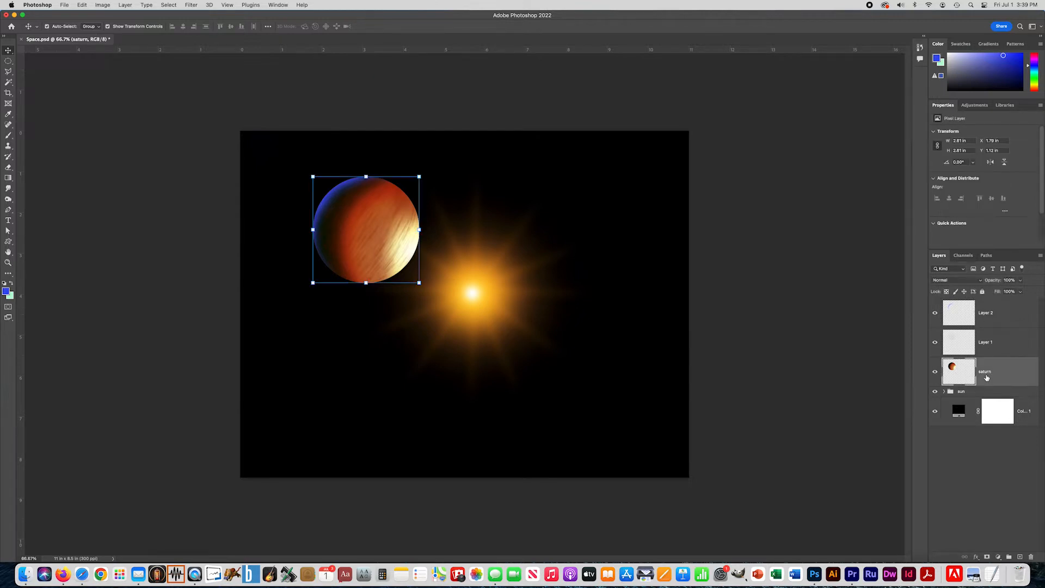
shift+click(986, 342)
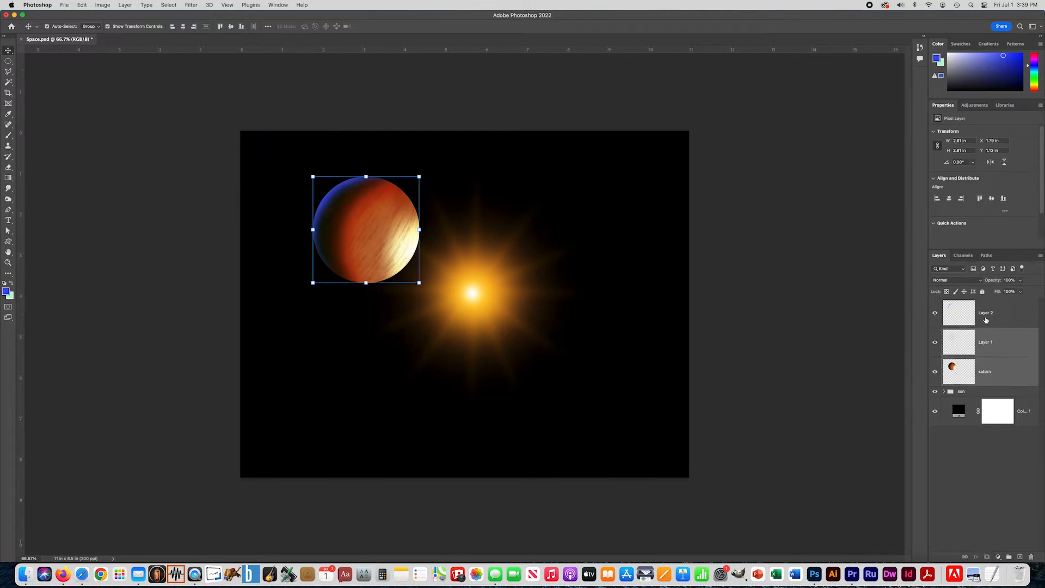
shift+click(985, 320)
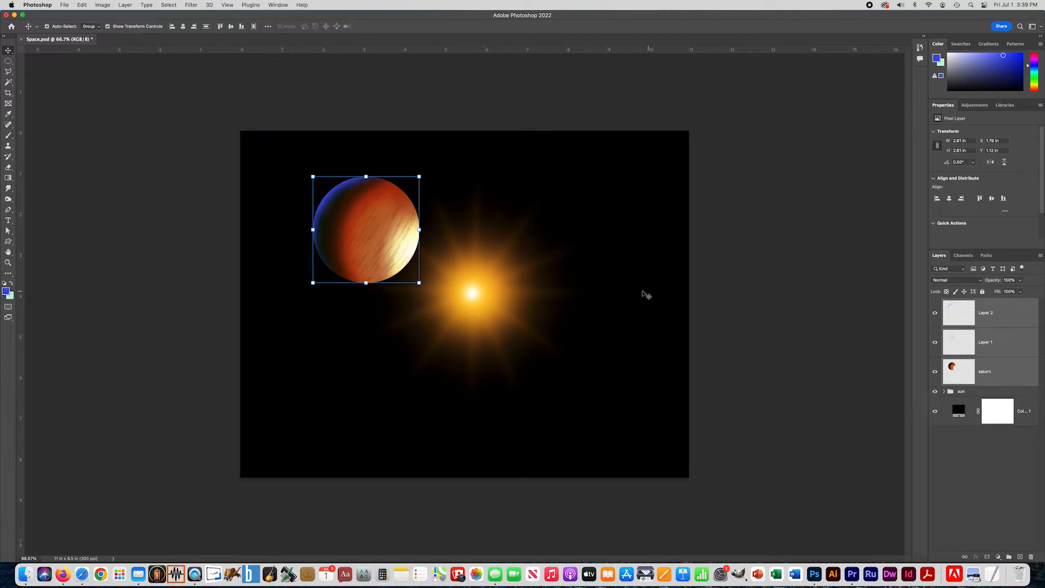
key(b)
mouse_move(407, 253)
mouse_down()
mouse_move(428, 252)
mouse_move(409, 256)
mouse_move(414, 245)
mouse_move(408, 256)
mouse_move(331, 203)
mouse_move(417, 256)
mouse_move(389, 247)
mouse_up()
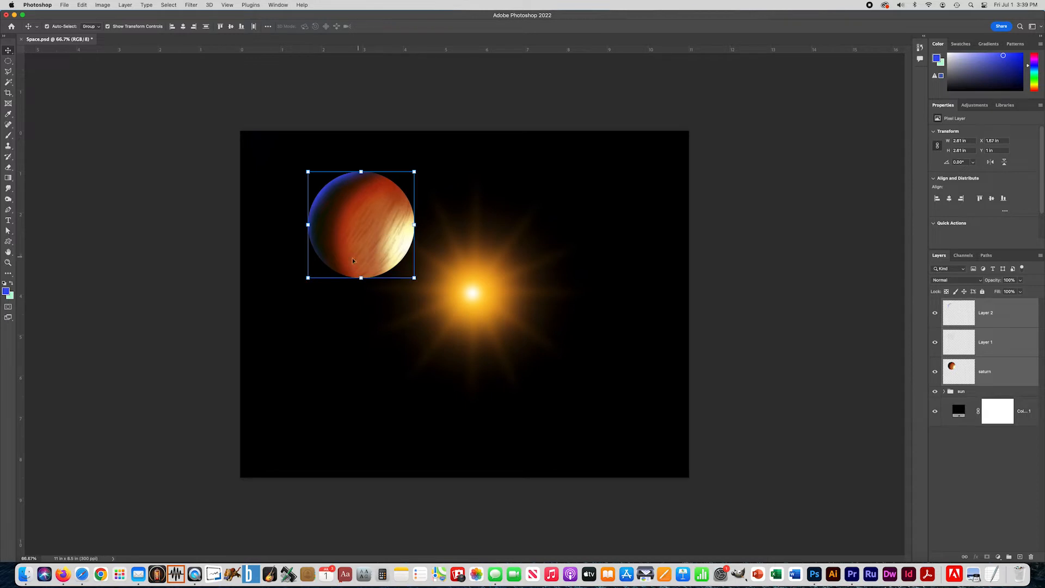
On a new layer, draw a flat elliptical selection about 5.29 by 0.64 in across the middle of the planet.
click(8, 60)
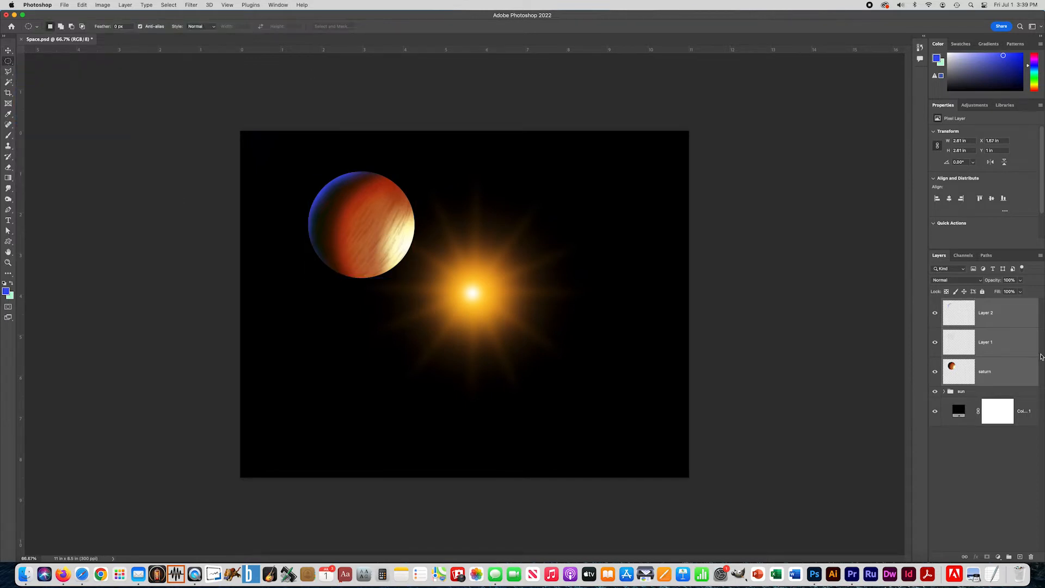
click(1019, 557)
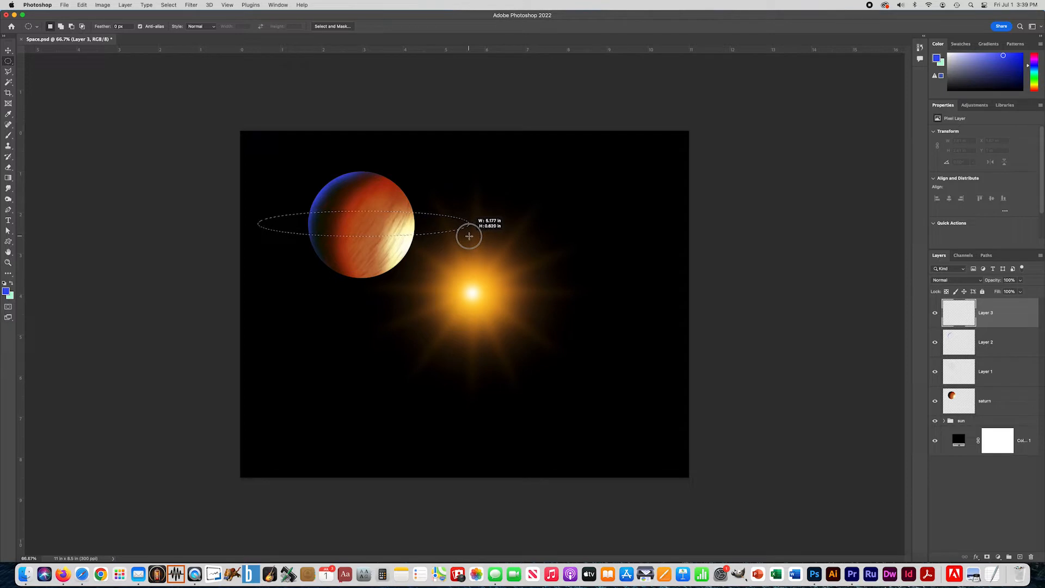
drag(471, 236, 473, 237)
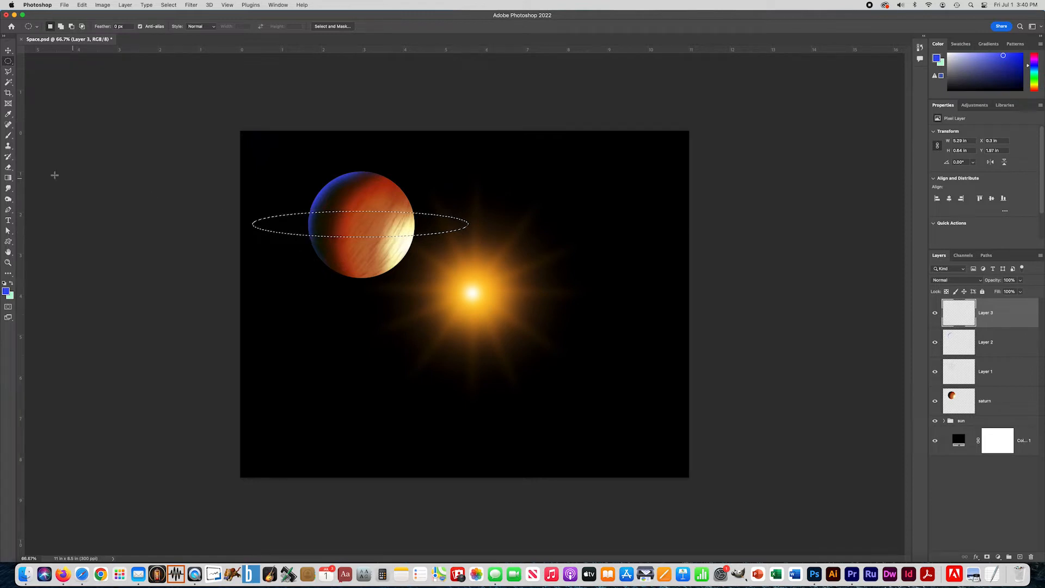
Paint the elliptical ring selection solid blue, deselect it and duplicate the ring's layer.
click(8, 135)
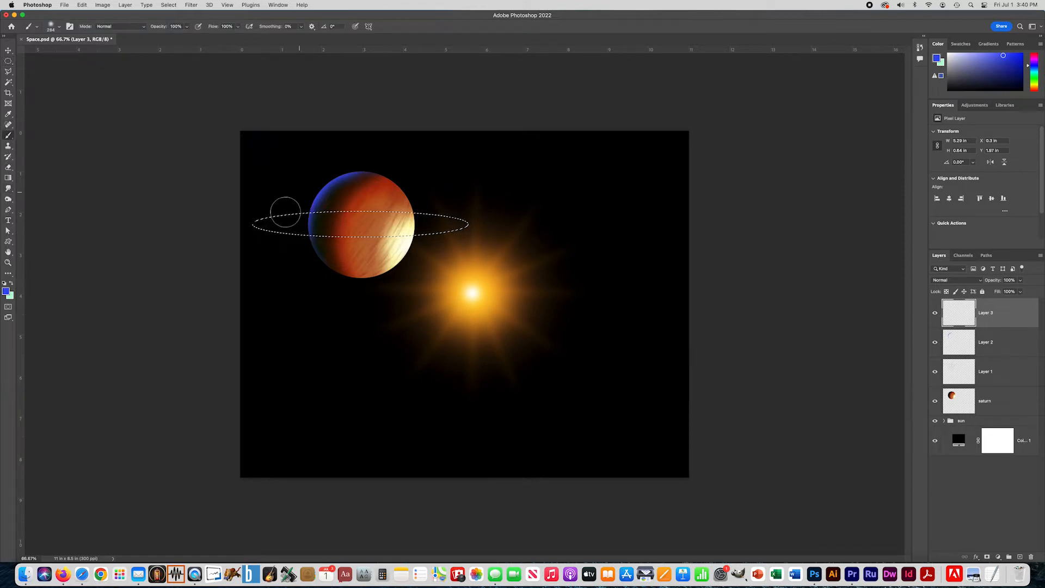
drag(467, 219, 188, 229)
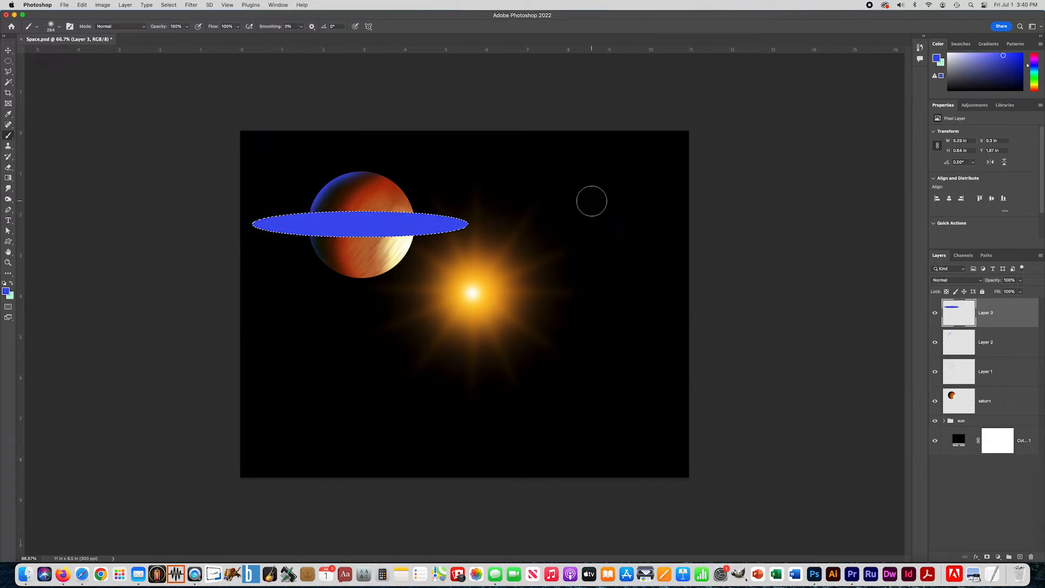
key(super+d)
key(super+j)
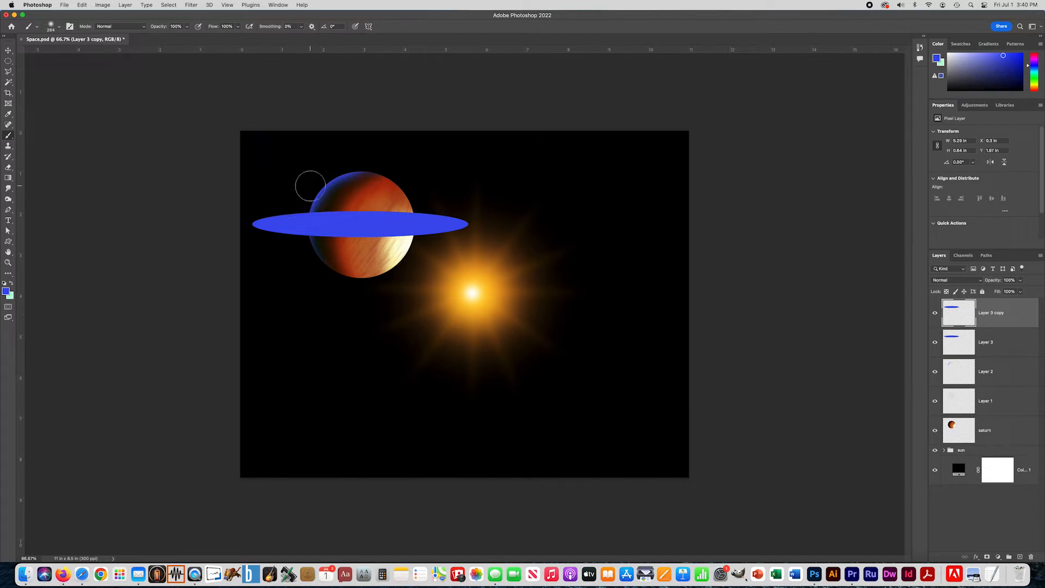
Invert the copied ring ellipse to yellow and scale it to about 4.39 by 0.53 in inside the blue one.
key(super+i)
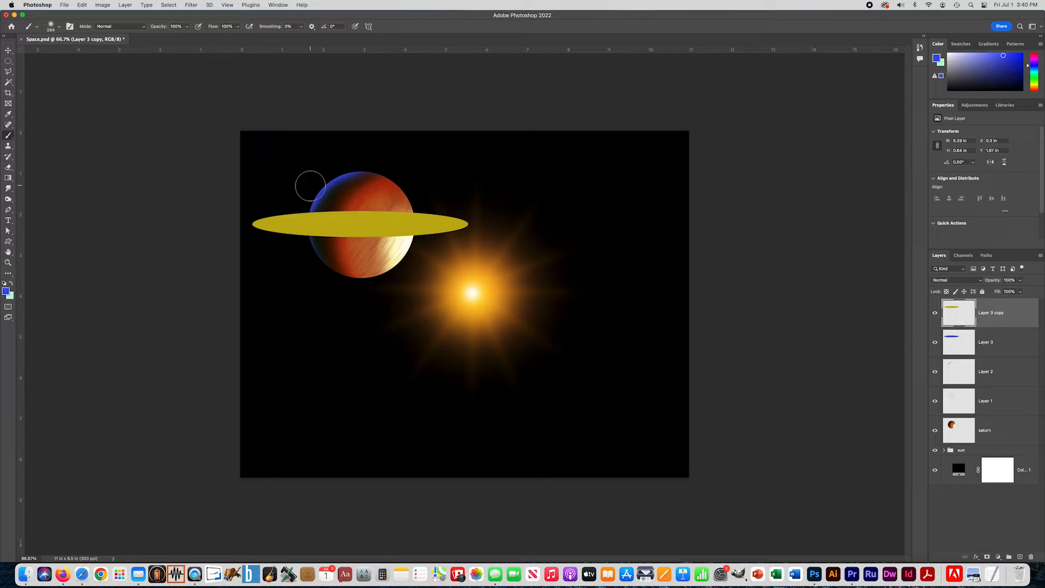
key(super+t)
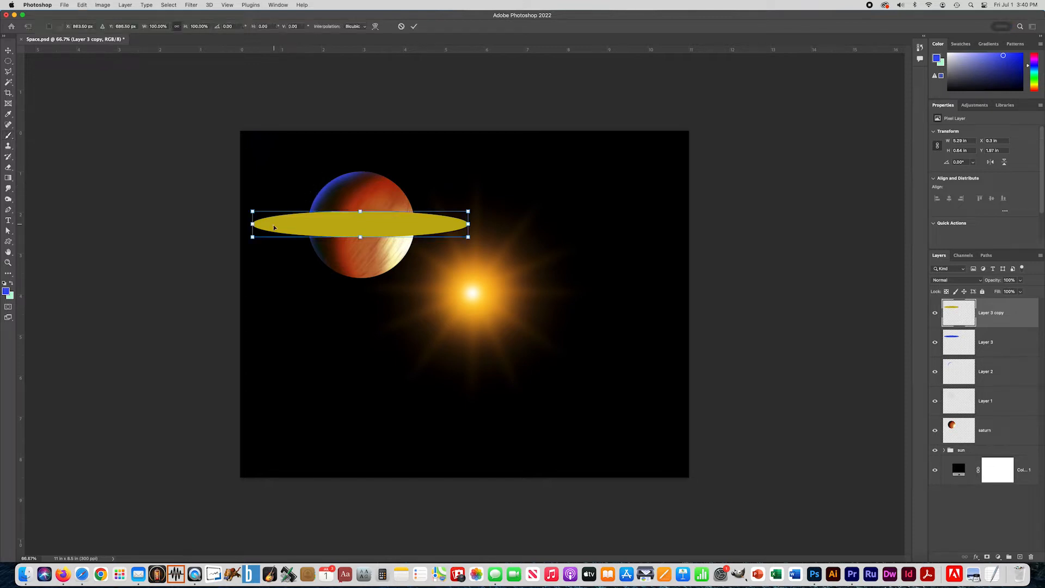
drag(252, 236, 265, 235)
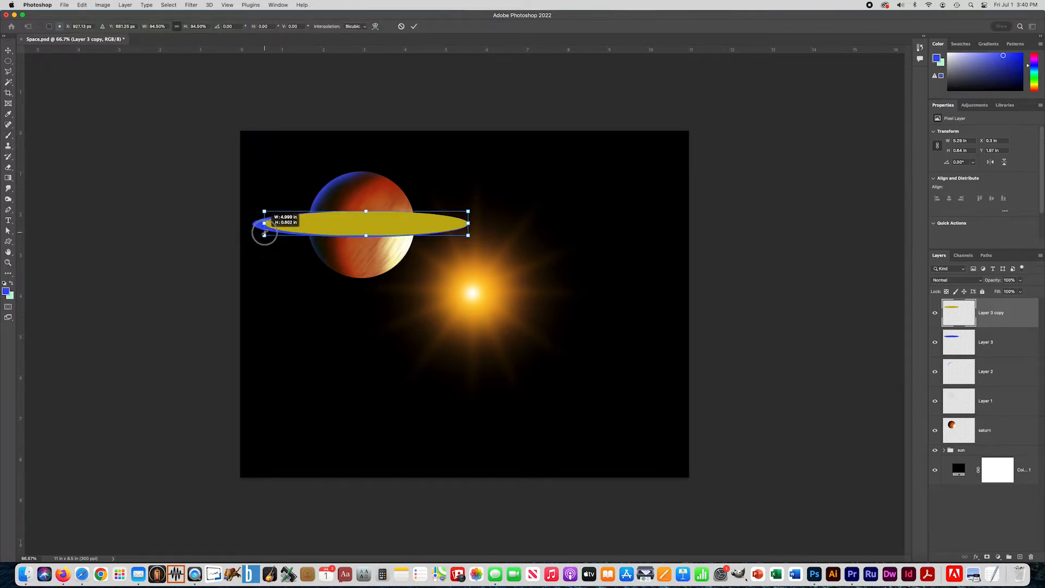
drag(468, 235, 450, 234)
drag(264, 233, 270, 233)
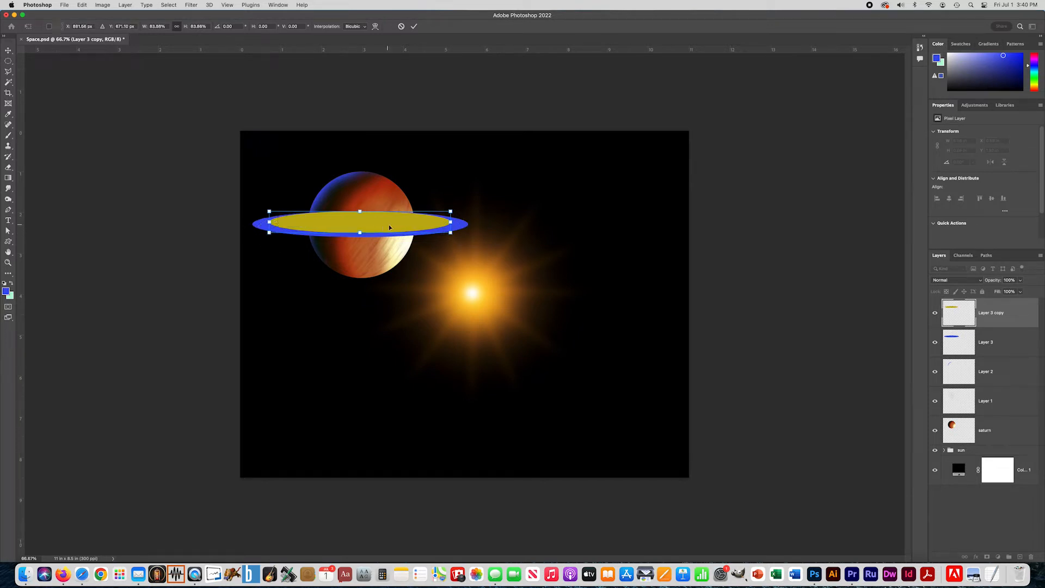
drag(450, 233, 447, 233)
click(169, 5)
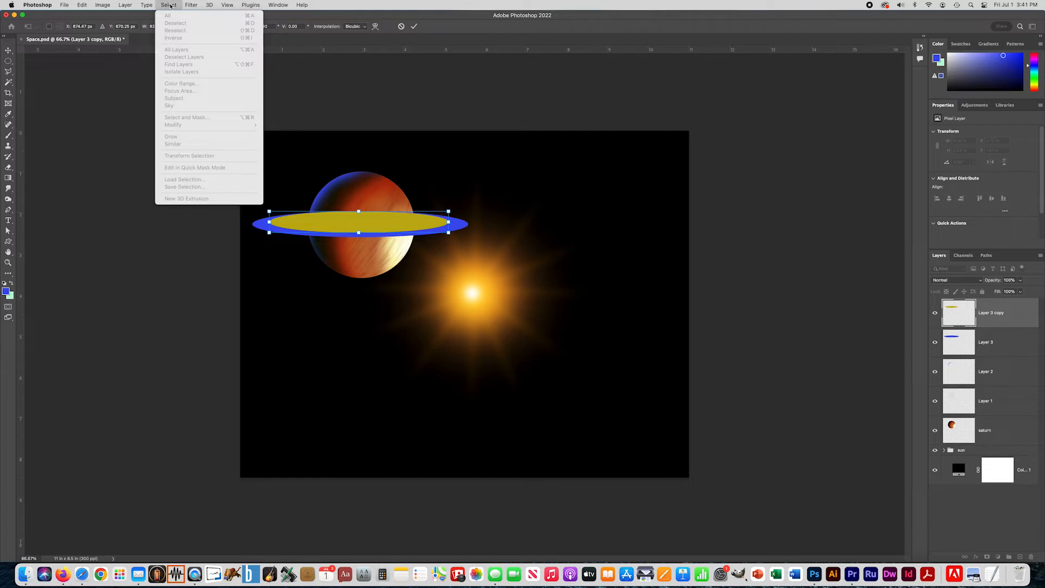
click(170, 5)
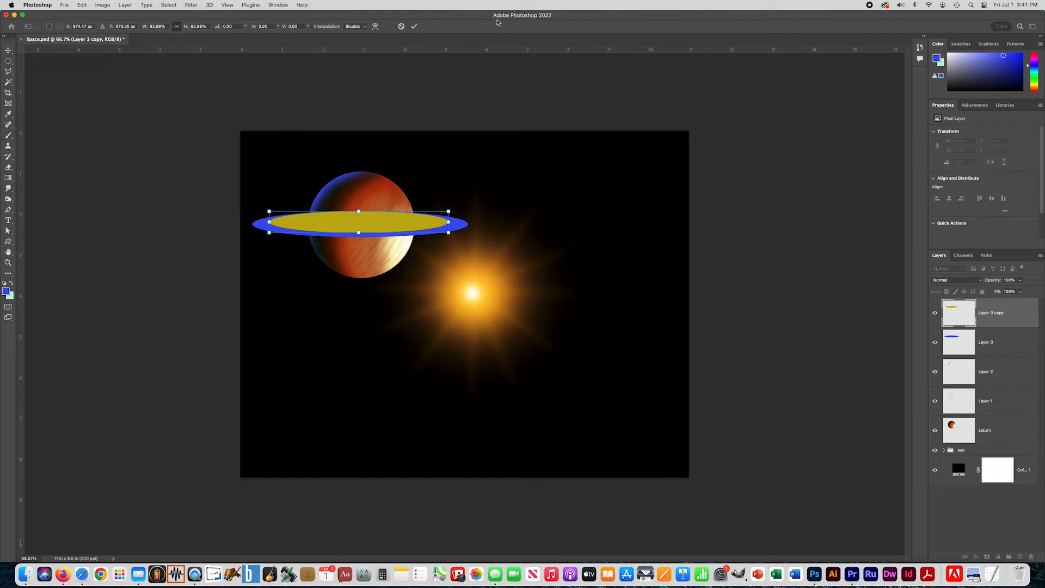
click(413, 27)
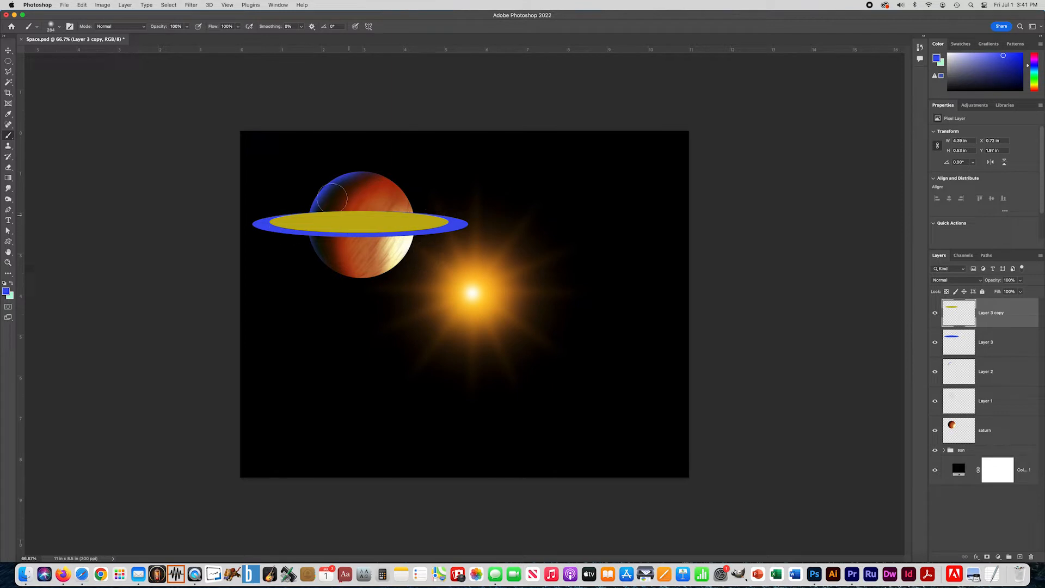
Load the Layer 3 copy transparency as a selection, hide that layer, cut the selected area out of Layer 3 and deselect.
click(166, 4)
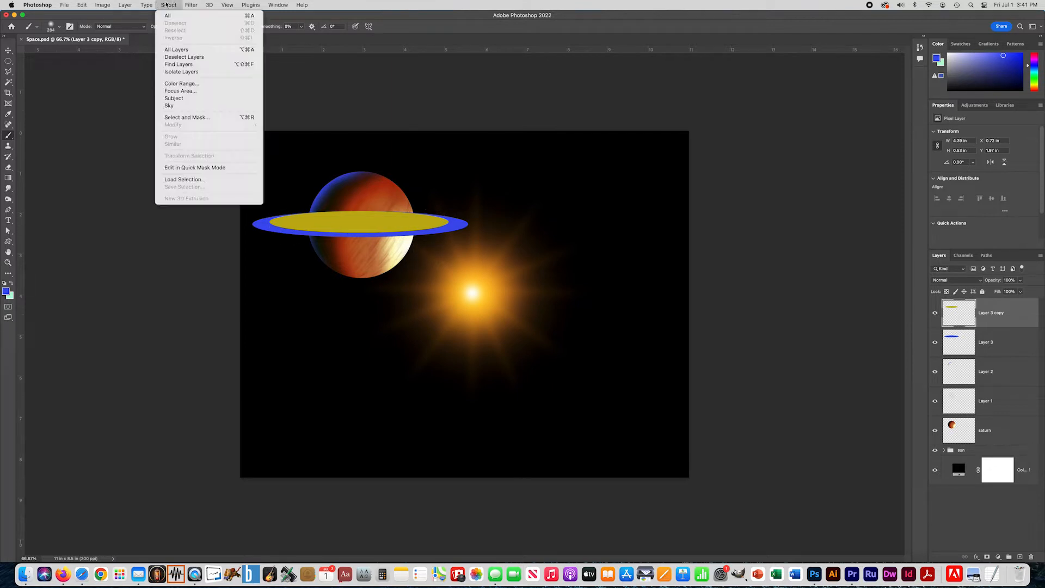
click(187, 179)
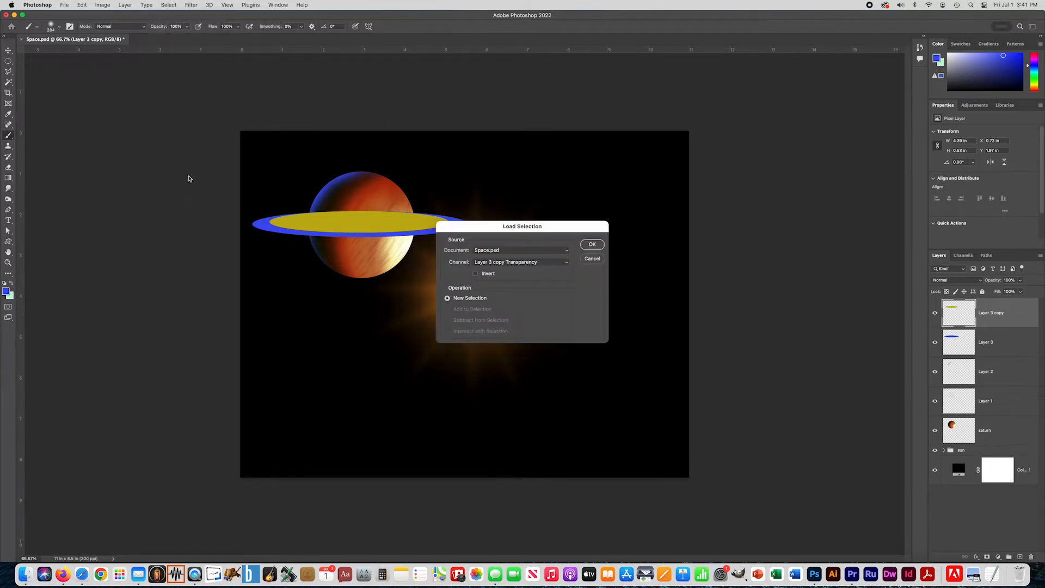
click(592, 244)
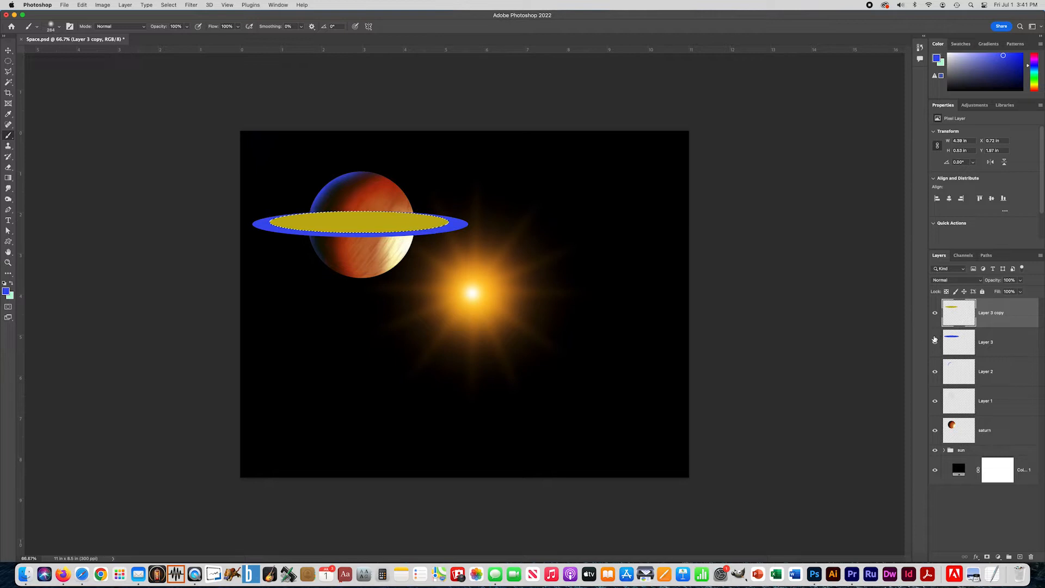
click(995, 345)
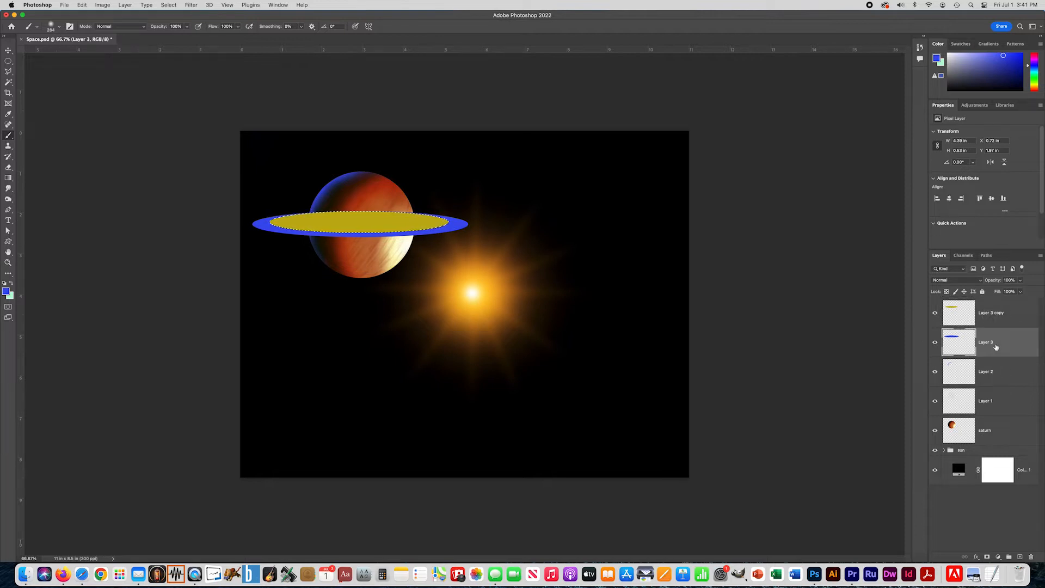
click(934, 313)
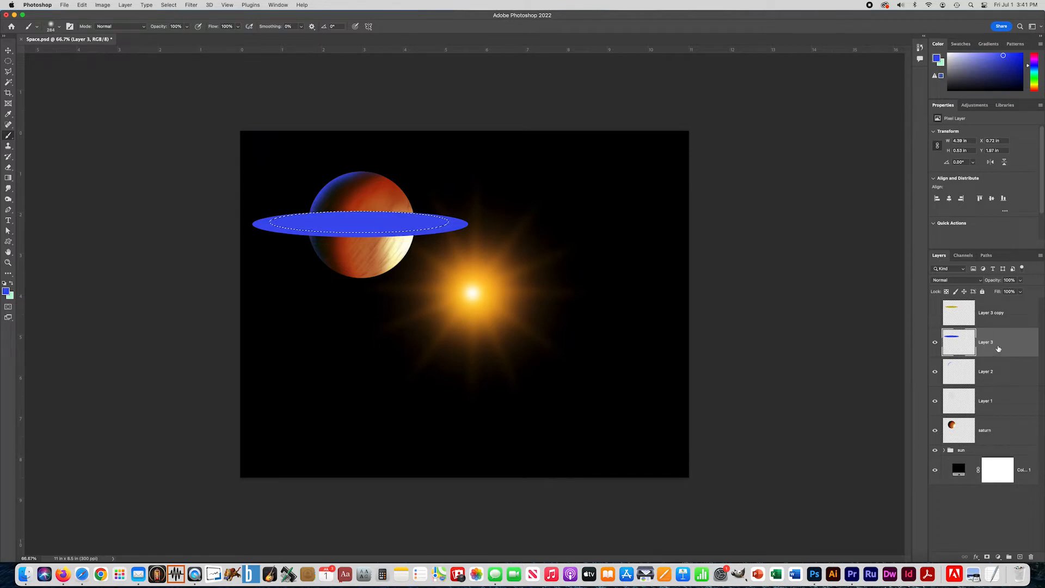
key(Delete)
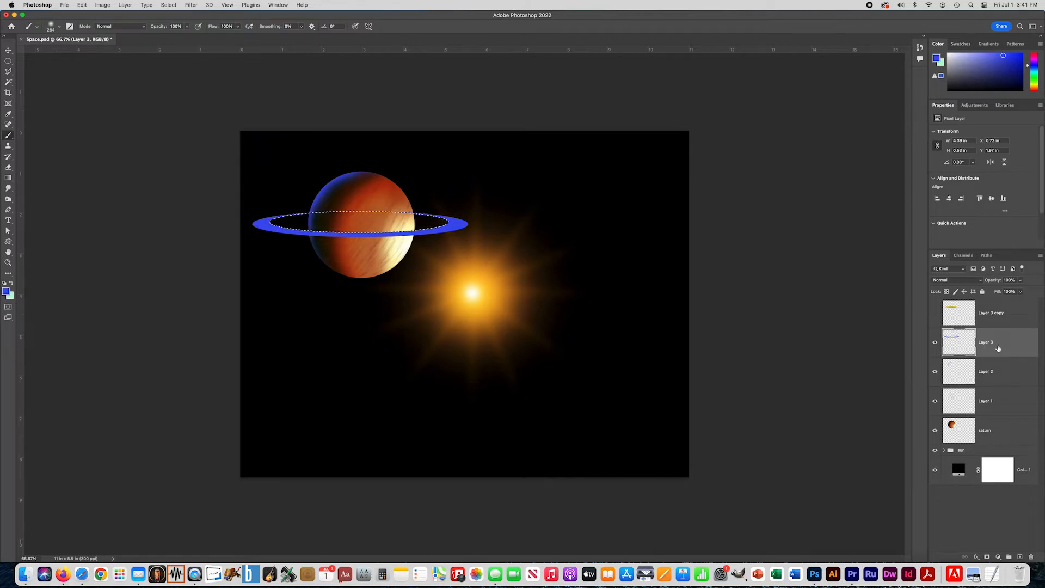
key(super+d)
Duplicate the hollow blue ring and scale the copy to about 77.4%, nesting it inside the first ring.
key(super+j)
key(super+t)
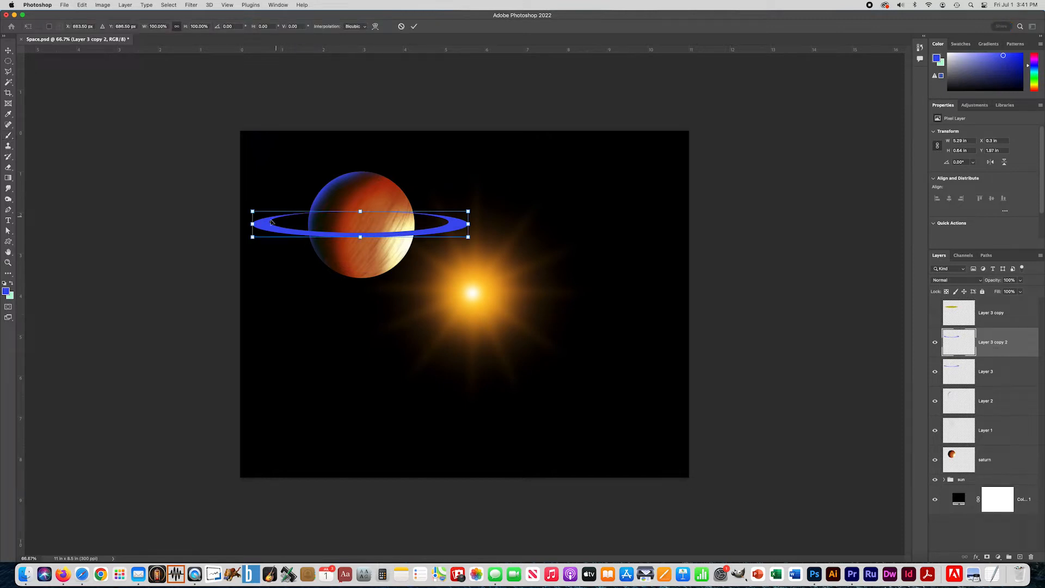
drag(252, 237, 271, 235)
drag(469, 237, 444, 232)
drag(271, 210, 276, 211)
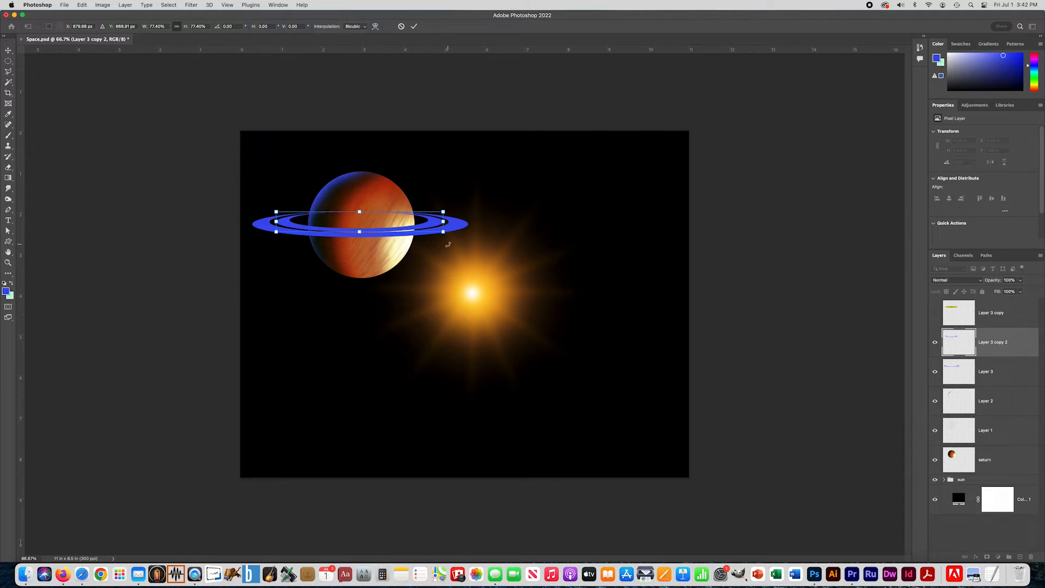
key(Return)
key(b)
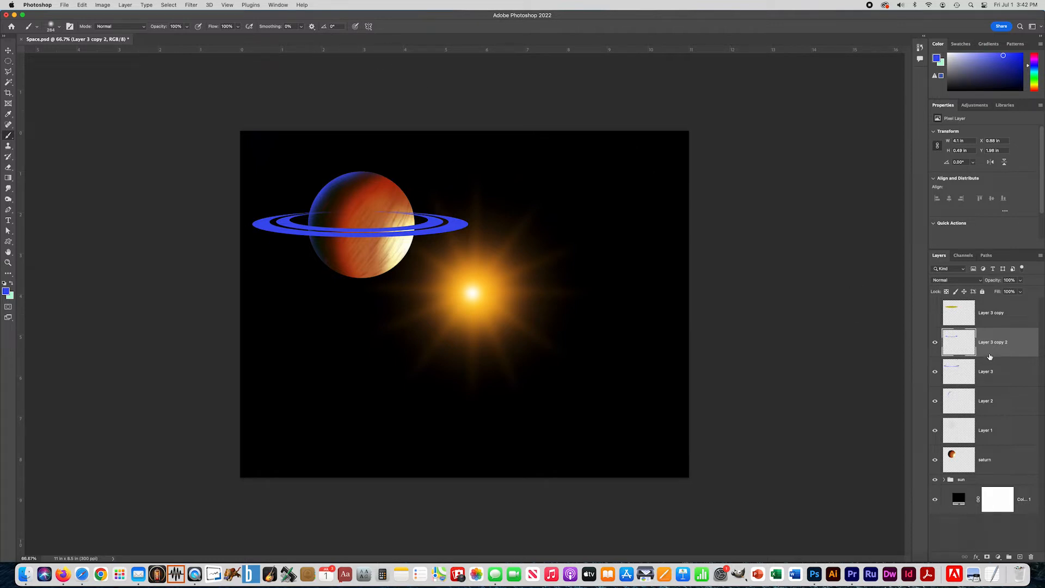
Merge the two blue ring layers into one and delete the hidden Layer 3 copy.
shift+click(987, 373)
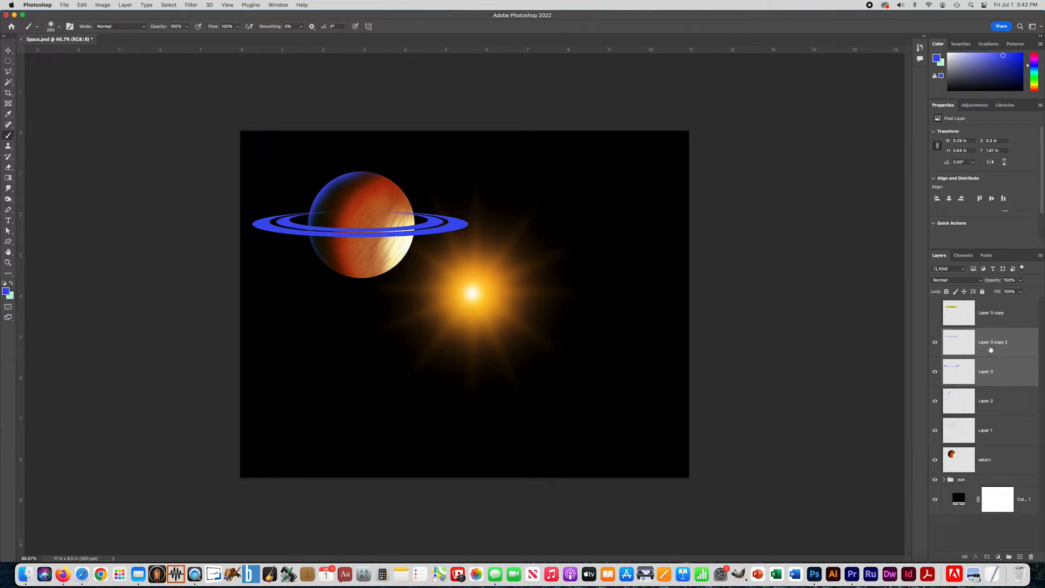
key(super+e)
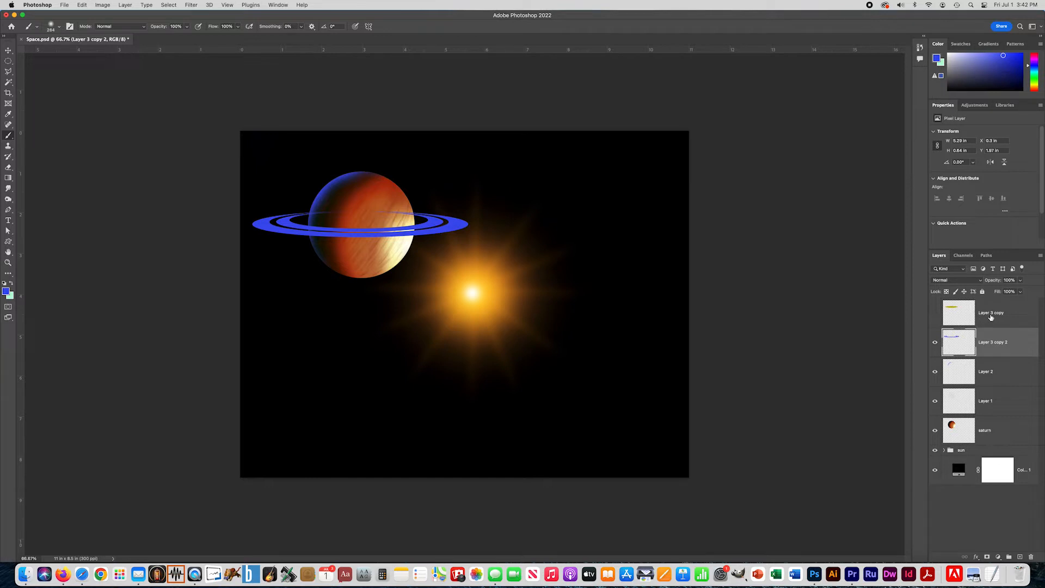
drag(990, 314, 1031, 555)
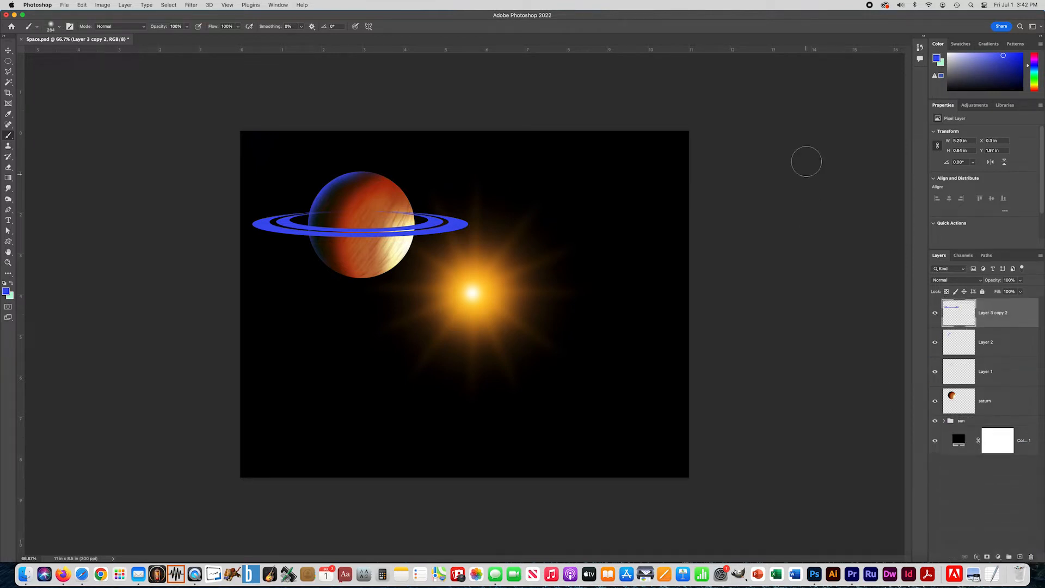
Rename the merged ring layer as rings.
double_click(986, 313)
text(r)
key(BackSpace)
key(BackSpace)
key(BackSpace)
text(ngs)
key(Return)
Rotate the rings counterclockwise by about 16.37° around the planet.
click(9, 50)
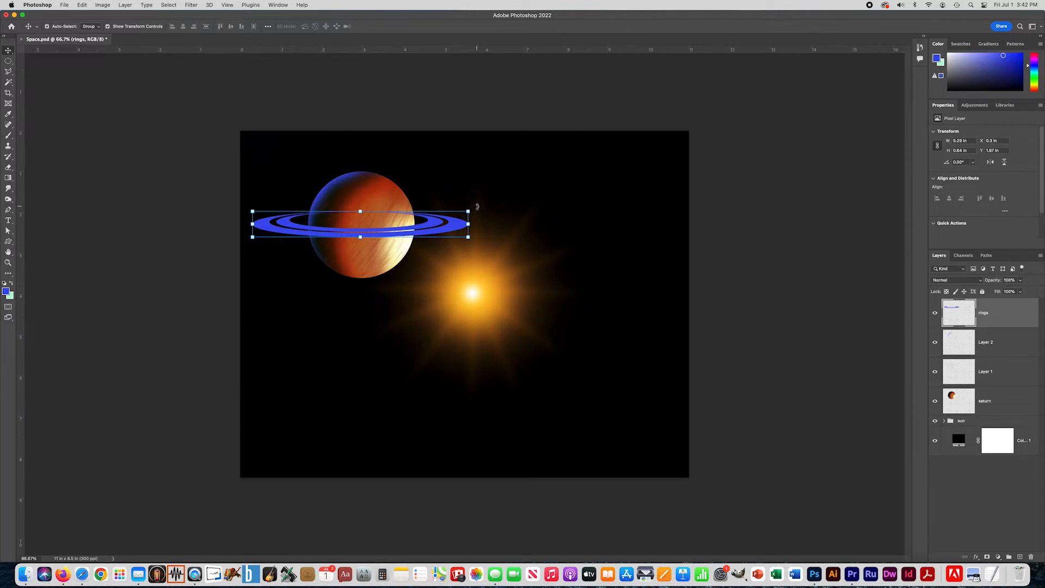
drag(476, 207, 473, 173)
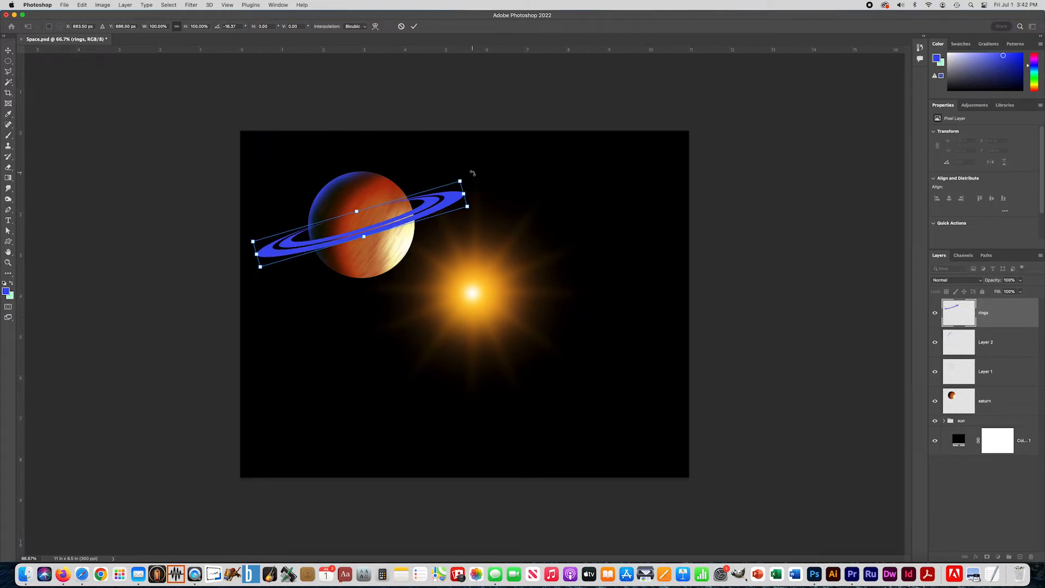
click(413, 26)
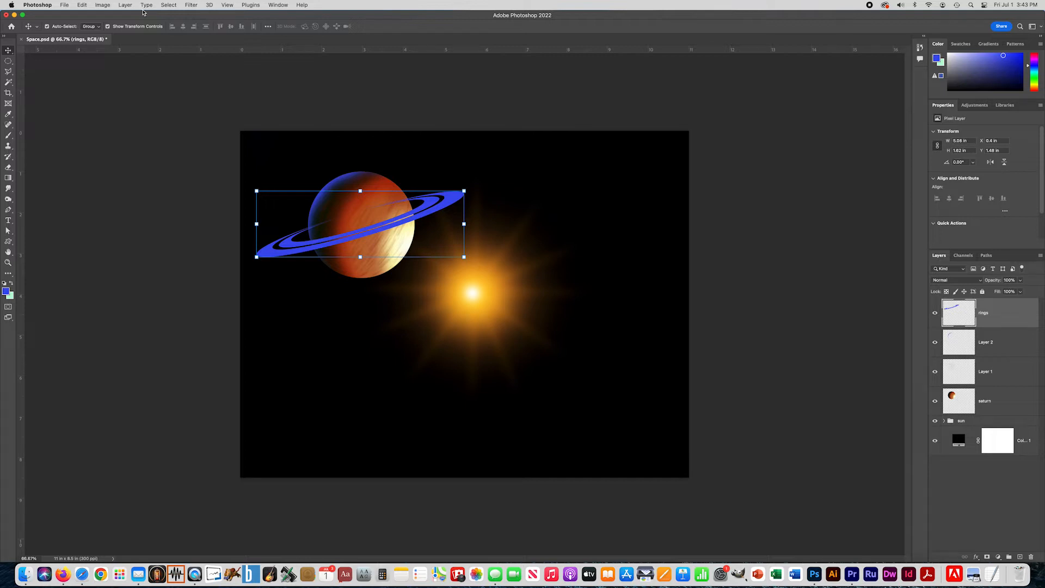
Load the rings layer's transparency as a selection and set the foreground color to dark violet (170054).
click(168, 5)
click(175, 180)
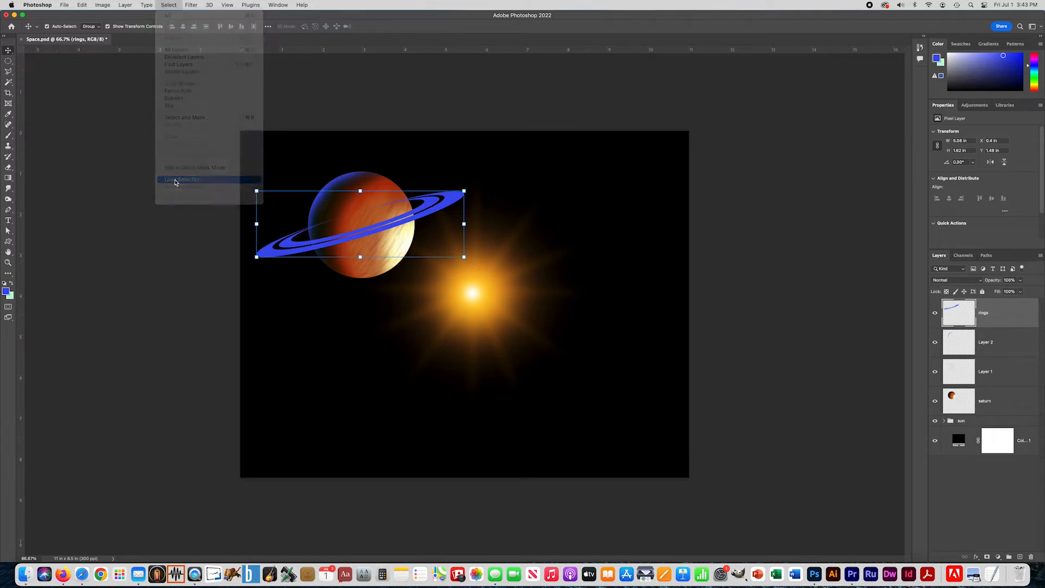
click(599, 245)
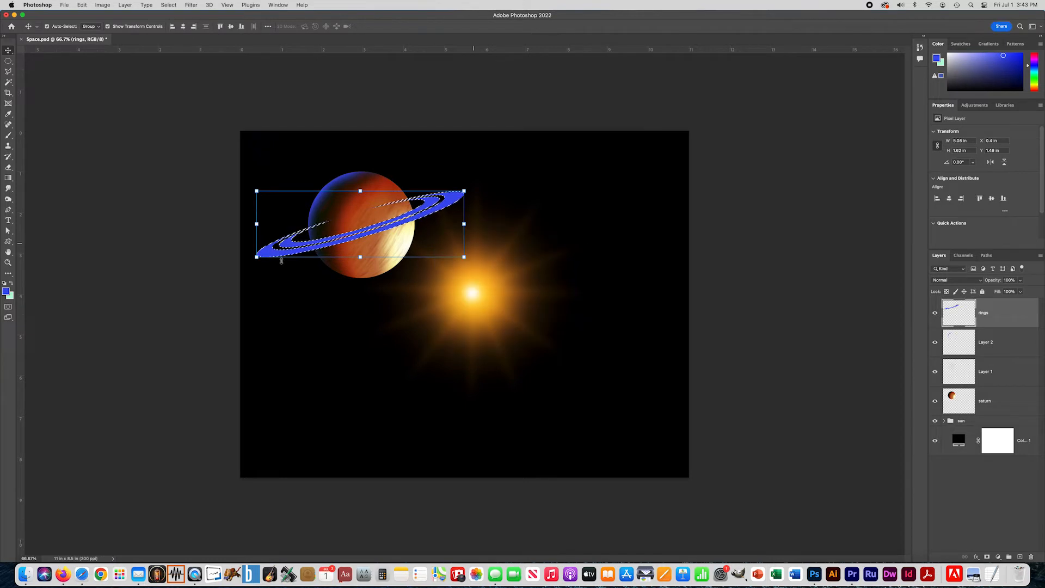
click(5, 291)
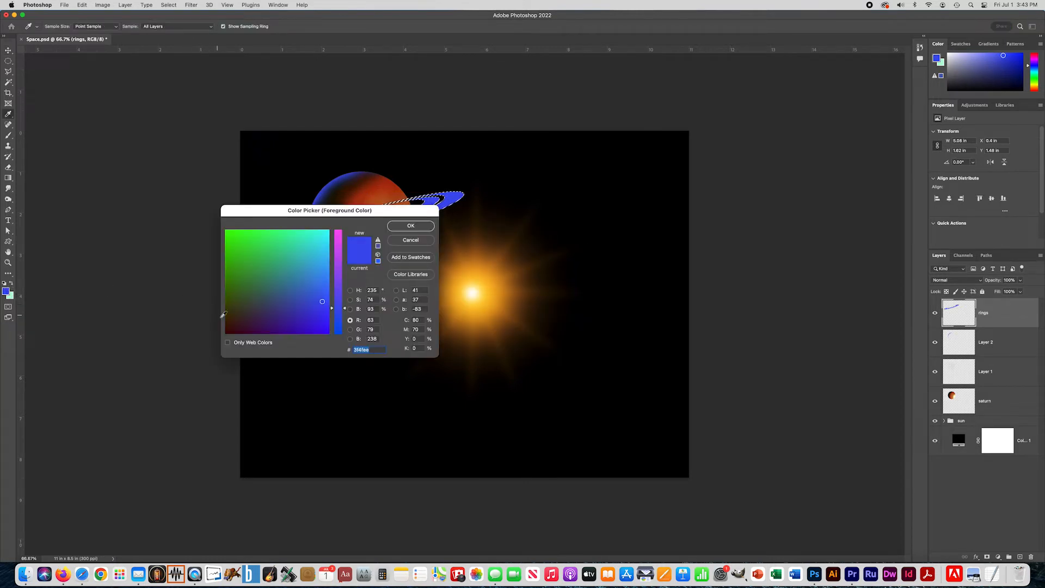
click(316, 318)
click(337, 323)
drag(338, 322, 259, 333)
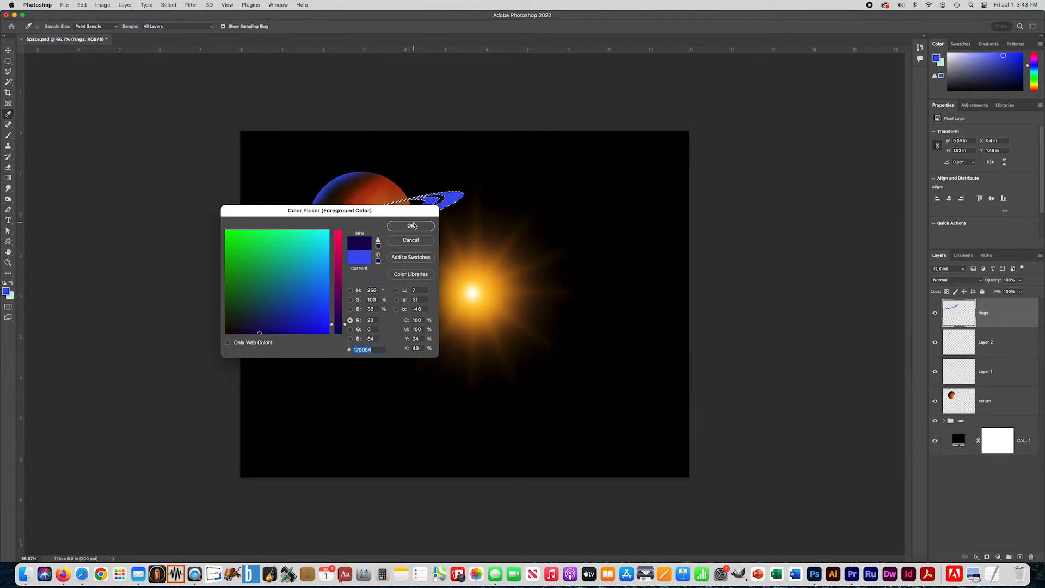
click(414, 226)
Shade the selected rings darker at their left end and beside the planet's upper right with a soft 600 to 800 px brush, and deselect.
click(8, 135)
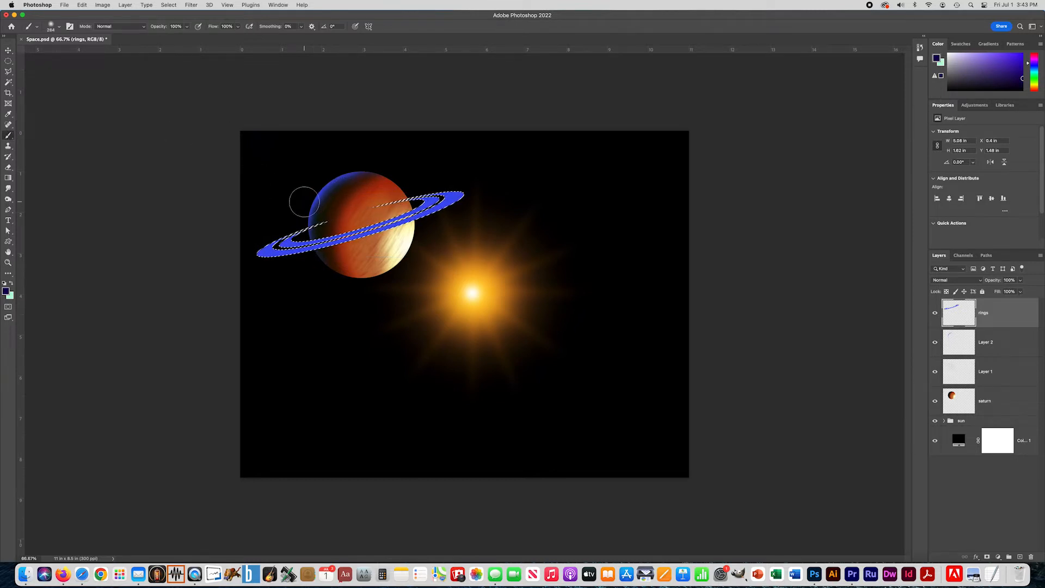
key(bracketright)
key(bracketright)
key(bracketright)
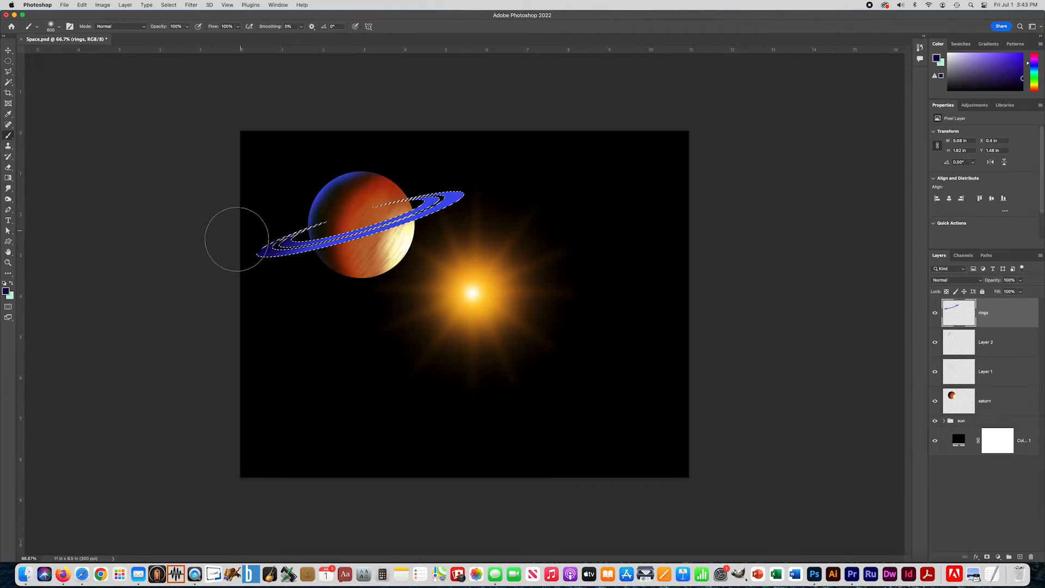
key(bracketright)
key(bracketright)
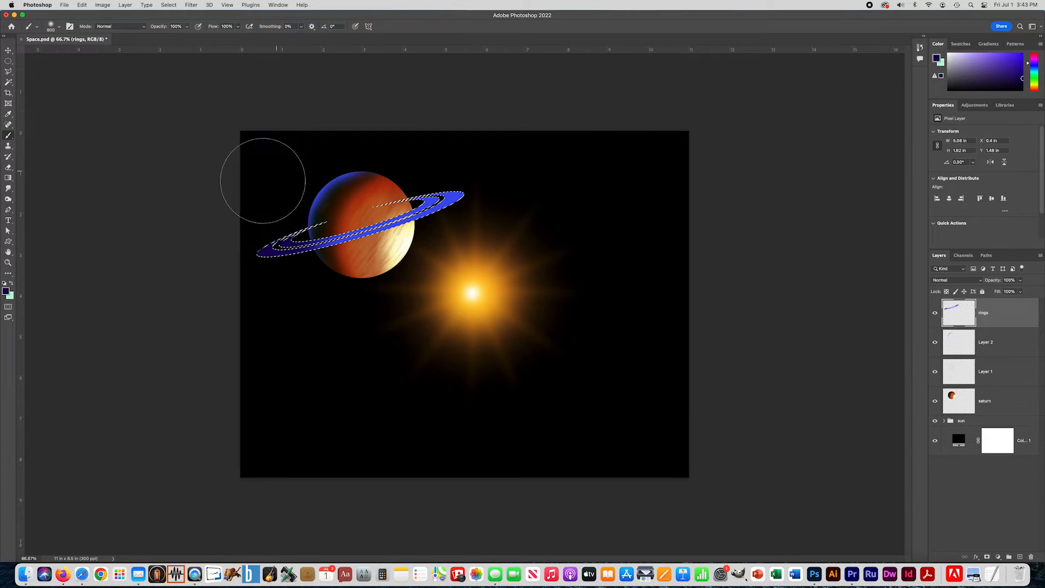
key(bracketleft)
key(bracketleft)
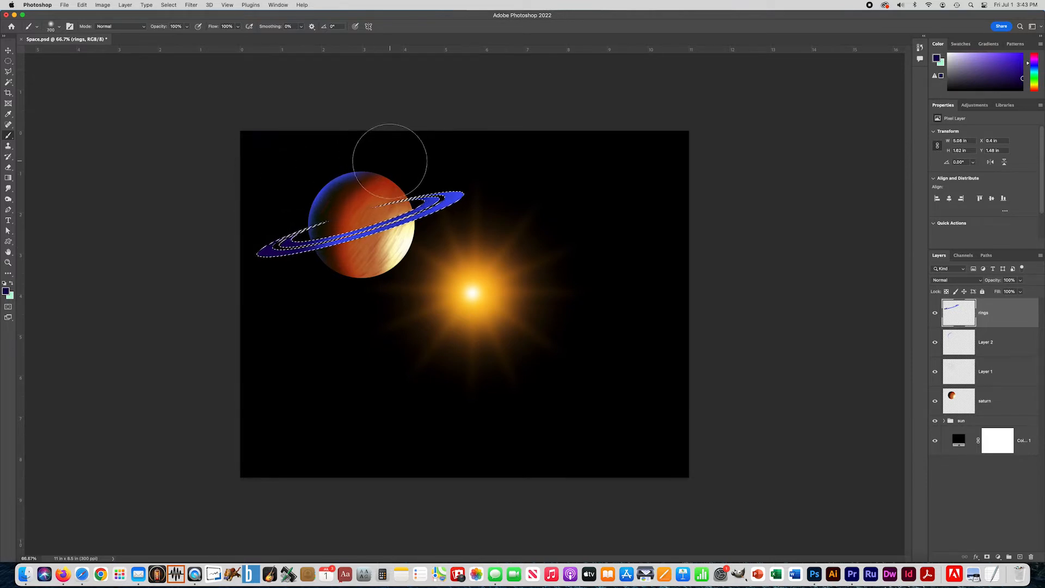
drag(392, 166, 406, 163)
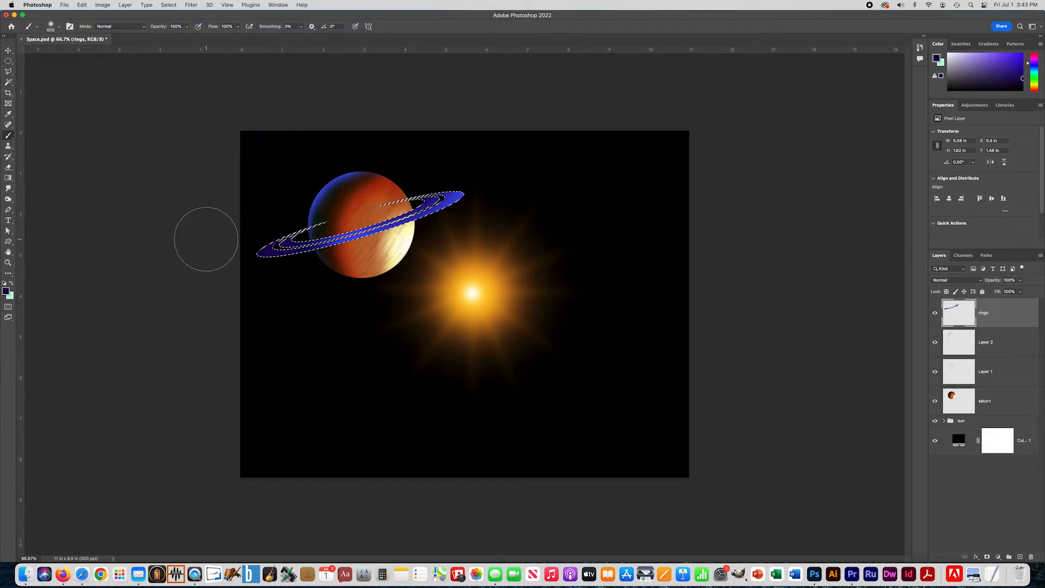
key(super+d)
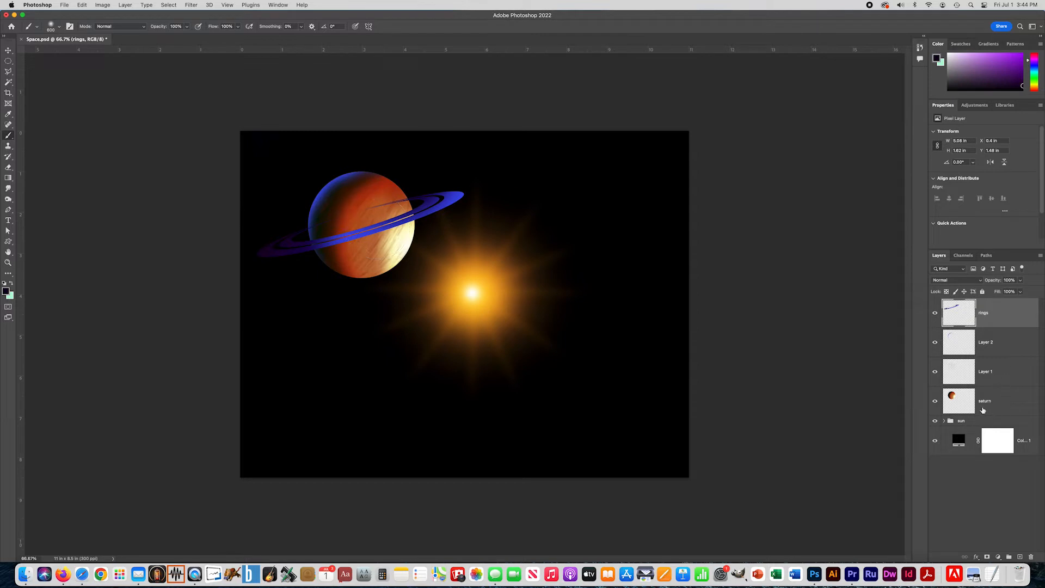
Load the saturn layer's transparency as a new selection around the planet.
click(992, 404)
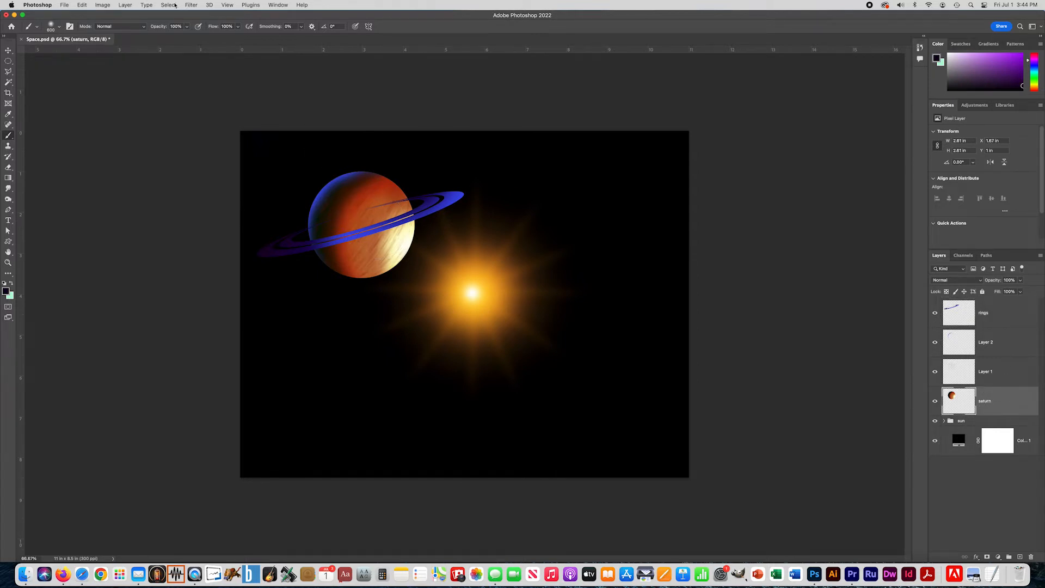
click(169, 5)
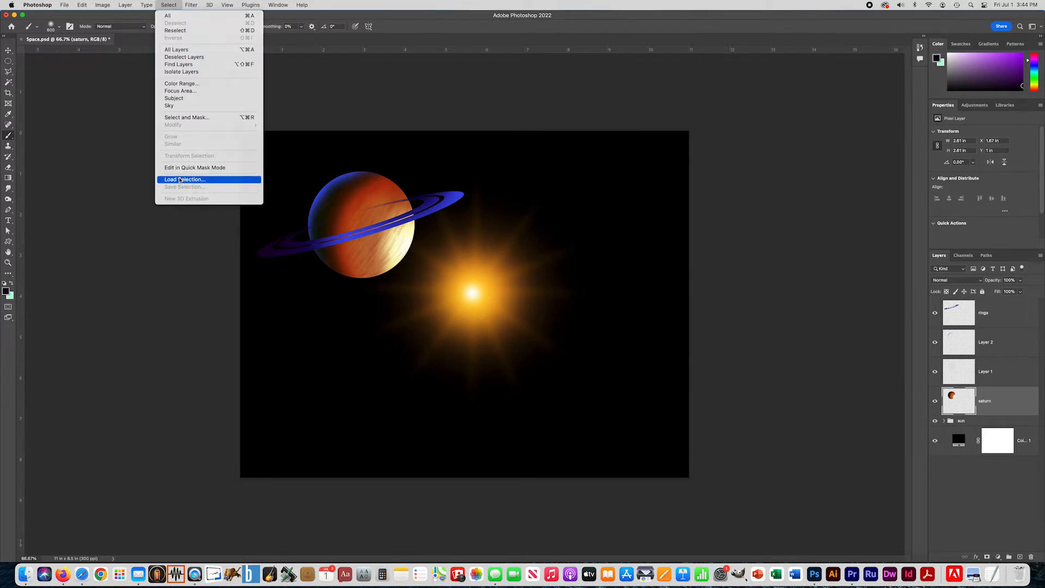
click(180, 180)
click(590, 244)
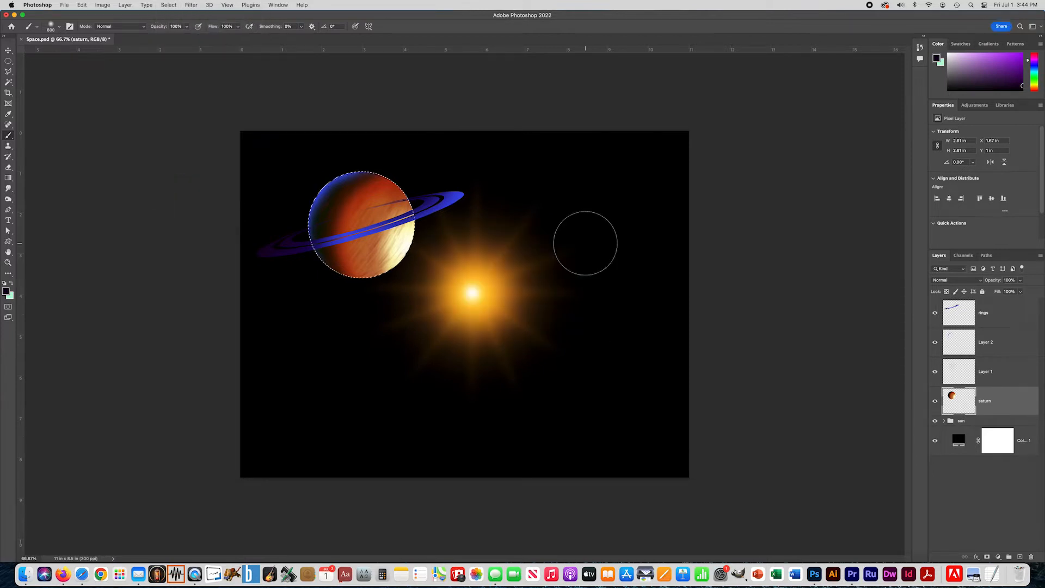
Add a layer mask to the rings layer that hides the selected planet area.
click(984, 313)
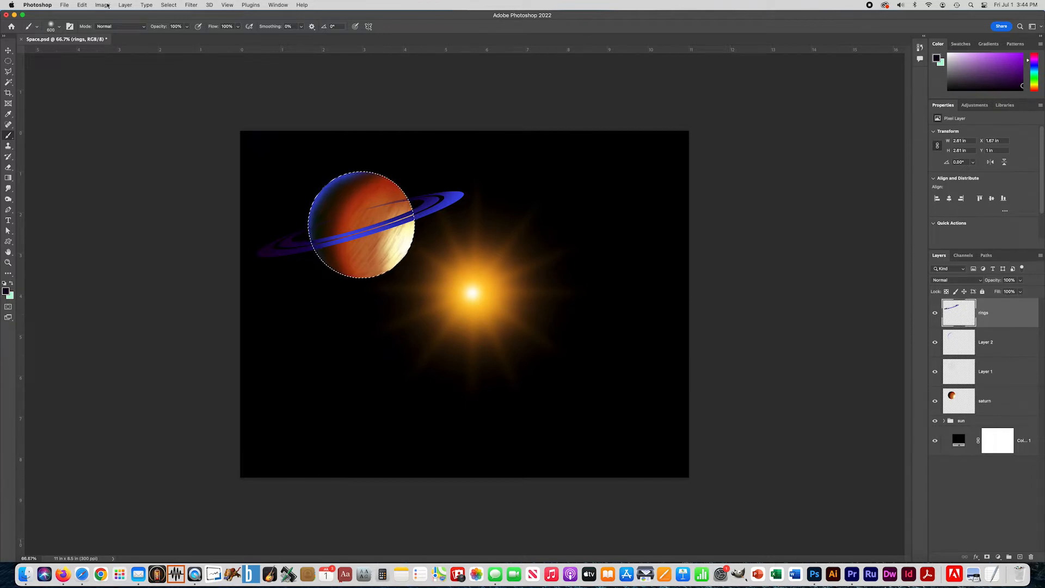
click(124, 5)
mouse_move(146, 132)
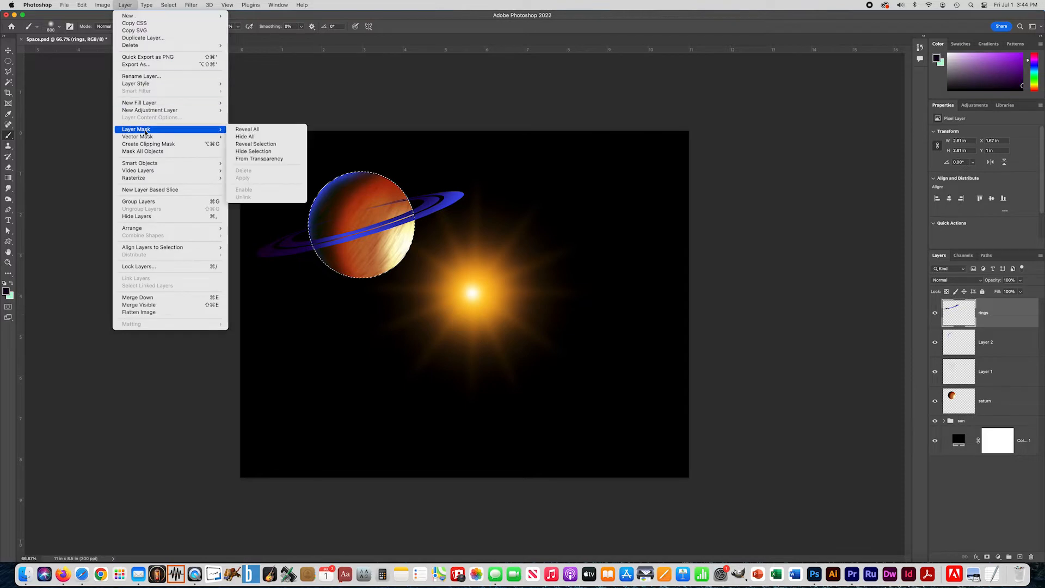
click(253, 152)
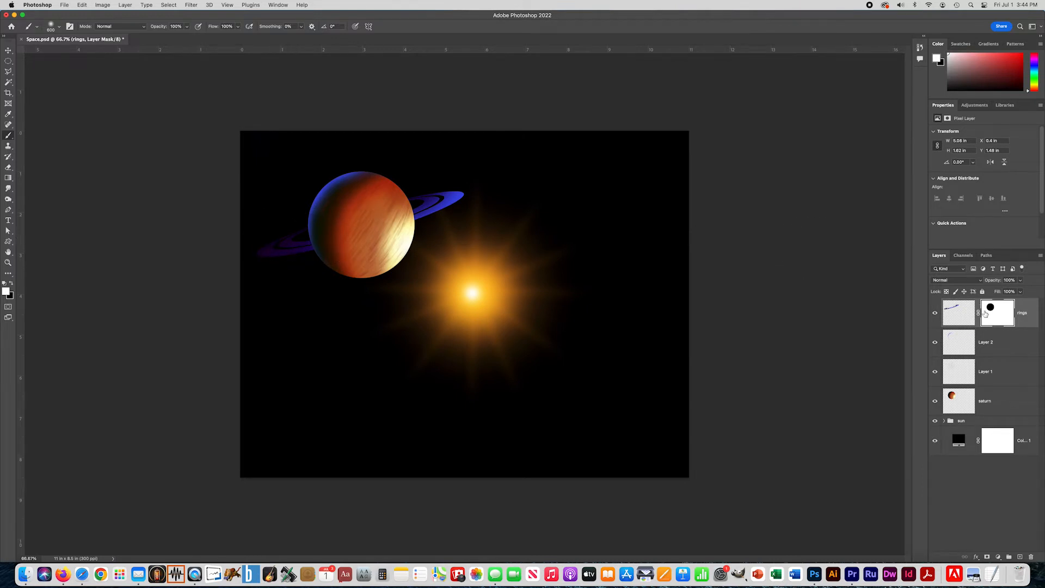
Paint white on the rings layer's mask with a smaller brush to reveal the front section of the rings across the planet.
click(991, 308)
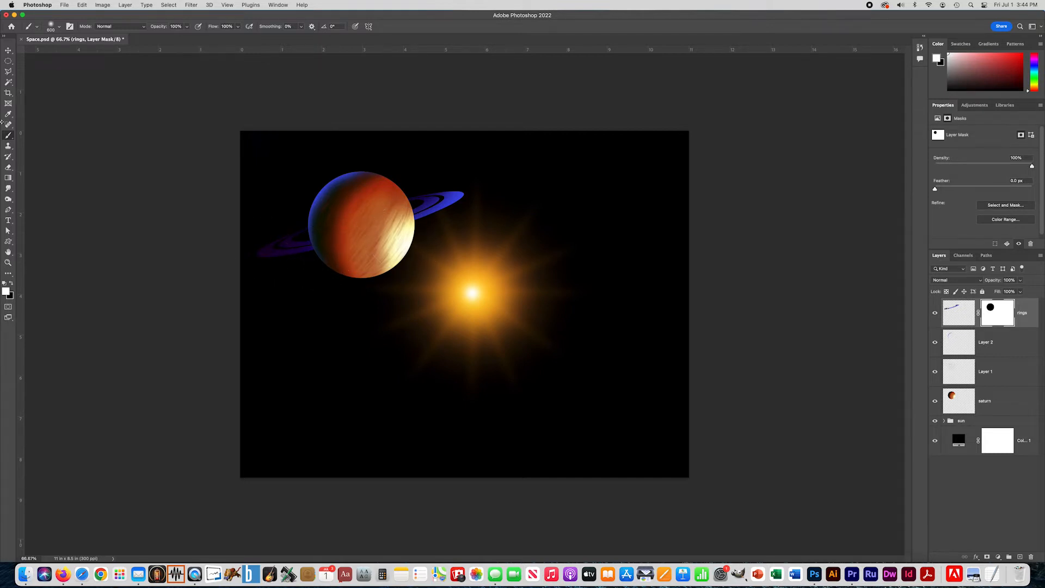
click(51, 26)
mouse_move(91, 54)
mouse_down()
mouse_move(57, 52)
mouse_move(71, 55)
mouse_up()
mouse_move(422, 213)
mouse_down()
mouse_move(299, 243)
mouse_move(360, 236)
mouse_move(334, 242)
mouse_move(424, 209)
mouse_move(307, 242)
mouse_up()
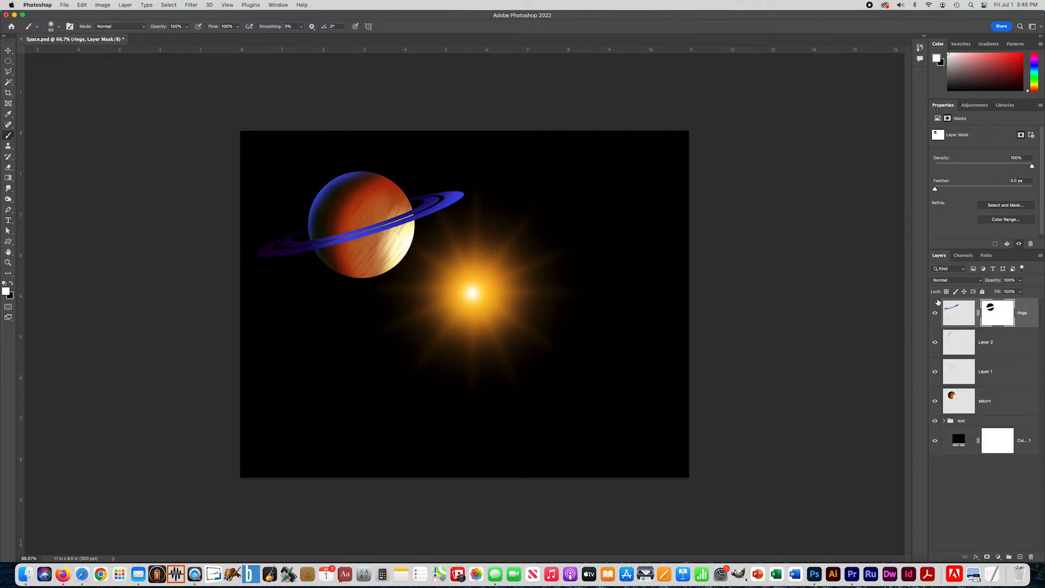
click(953, 307)
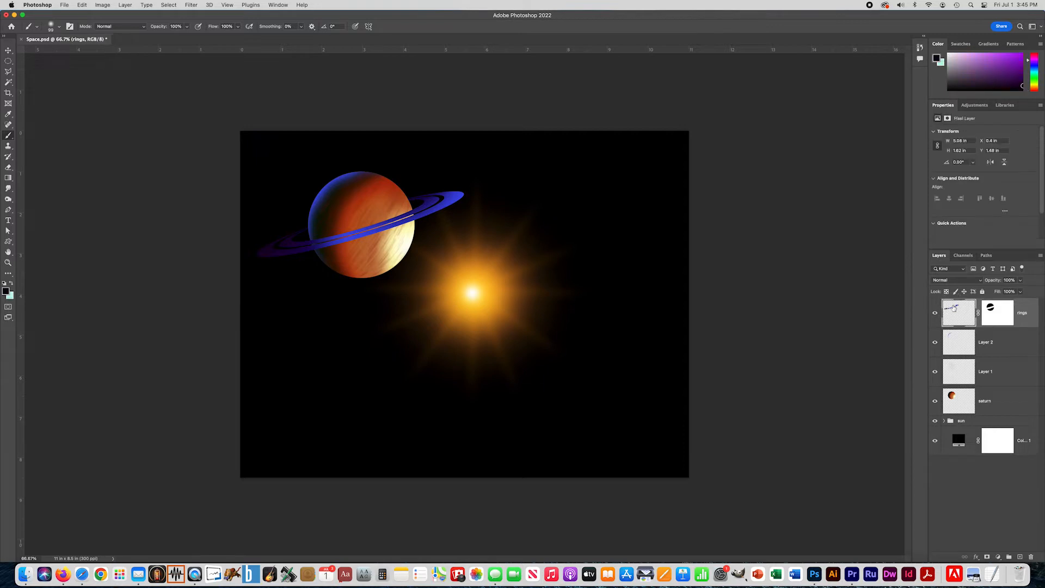
click(999, 314)
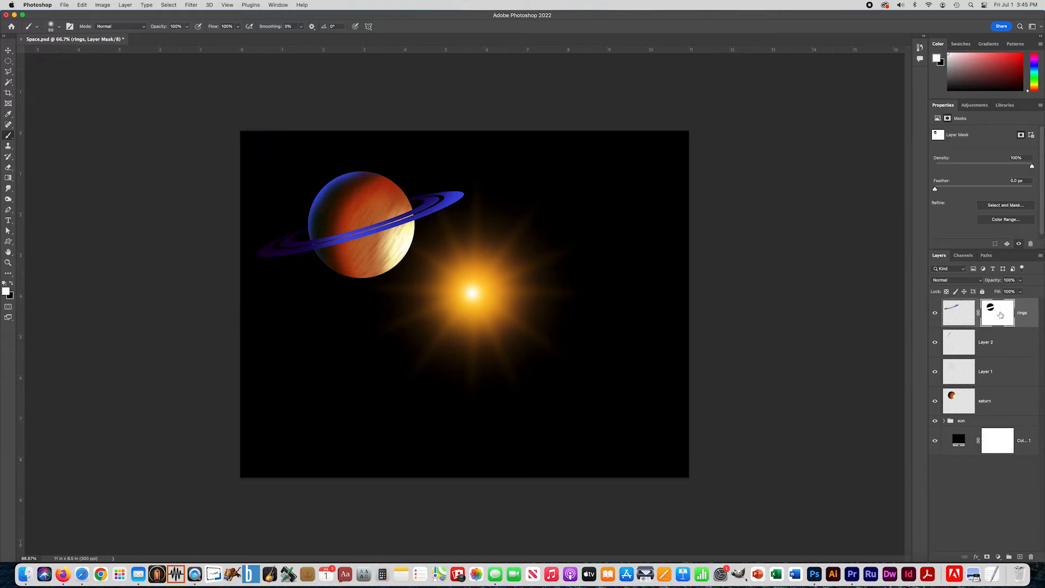
click(960, 315)
click(993, 310)
Recolor the rings layer's artwork from blue to red with a Hue/Saturation adjustment, using saturation +34 and lightness -5.
click(960, 314)
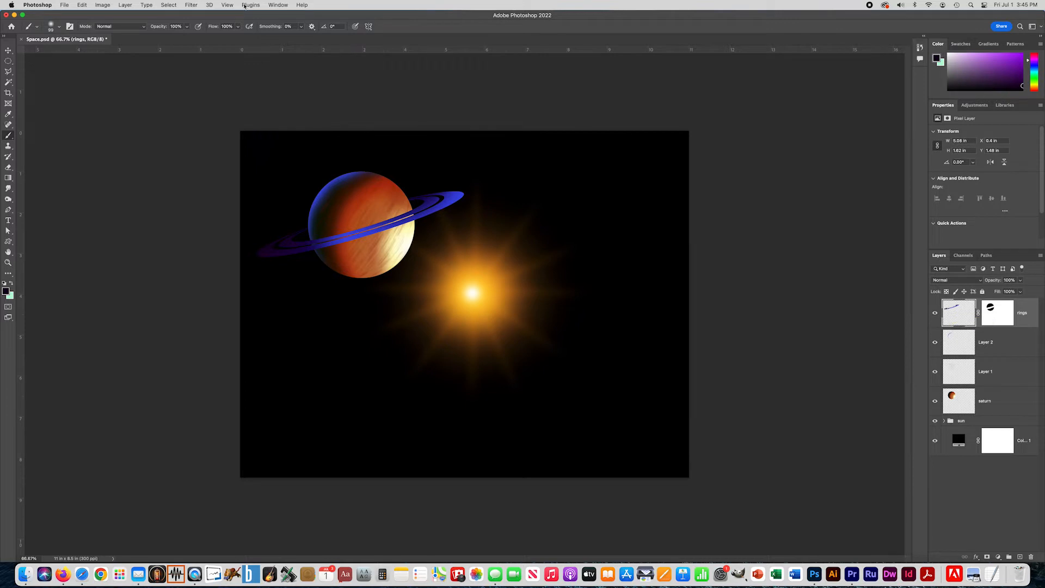
click(101, 5)
mouse_move(114, 27)
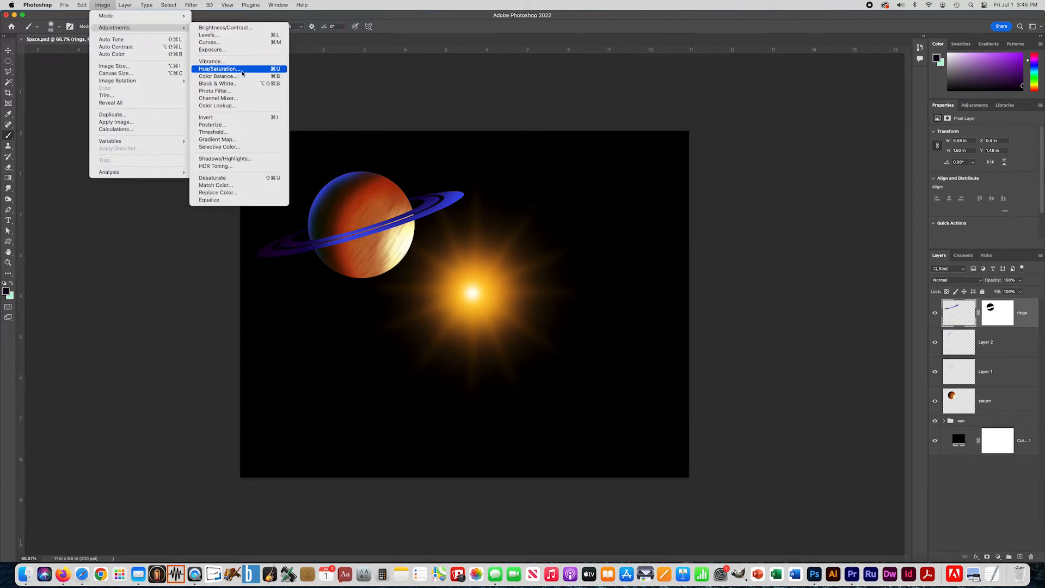
click(258, 71)
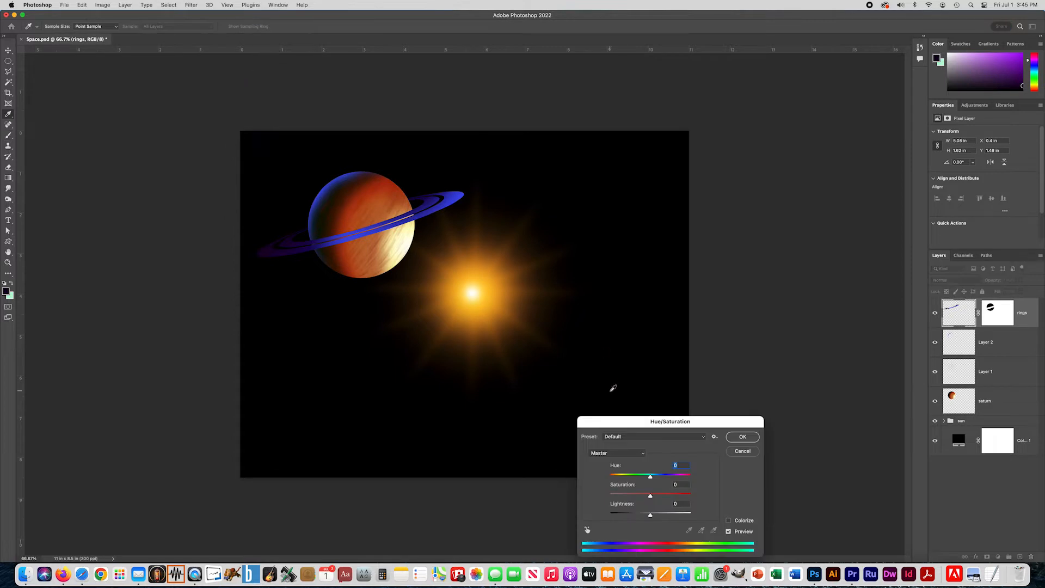
drag(618, 422, 457, 314)
click(493, 369)
drag(495, 370, 519, 372)
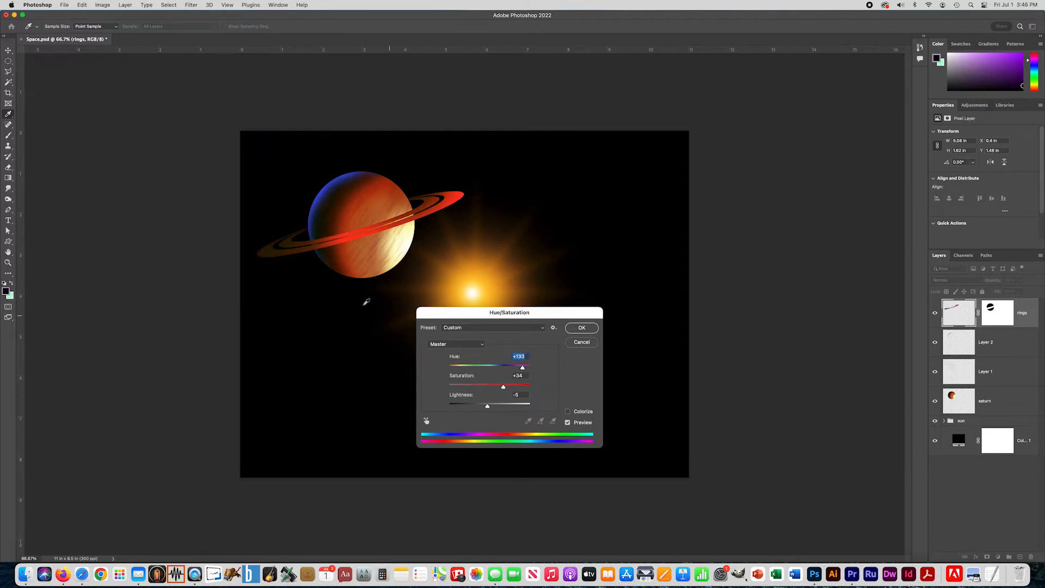
click(579, 328)
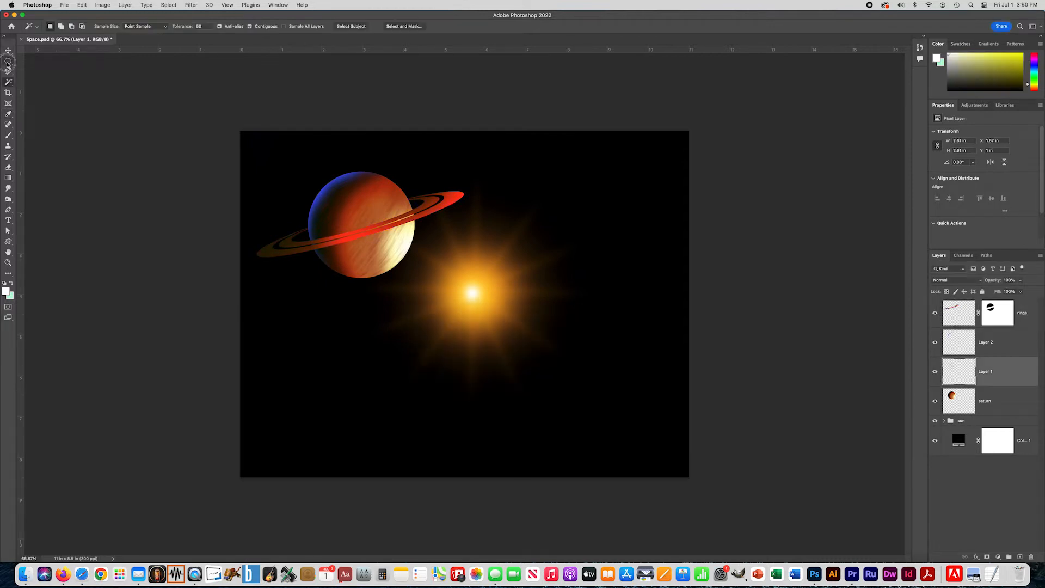
Rotate the surface texture on Layer 1 clockwise by about 41.14° and apply the transform.
click(8, 63)
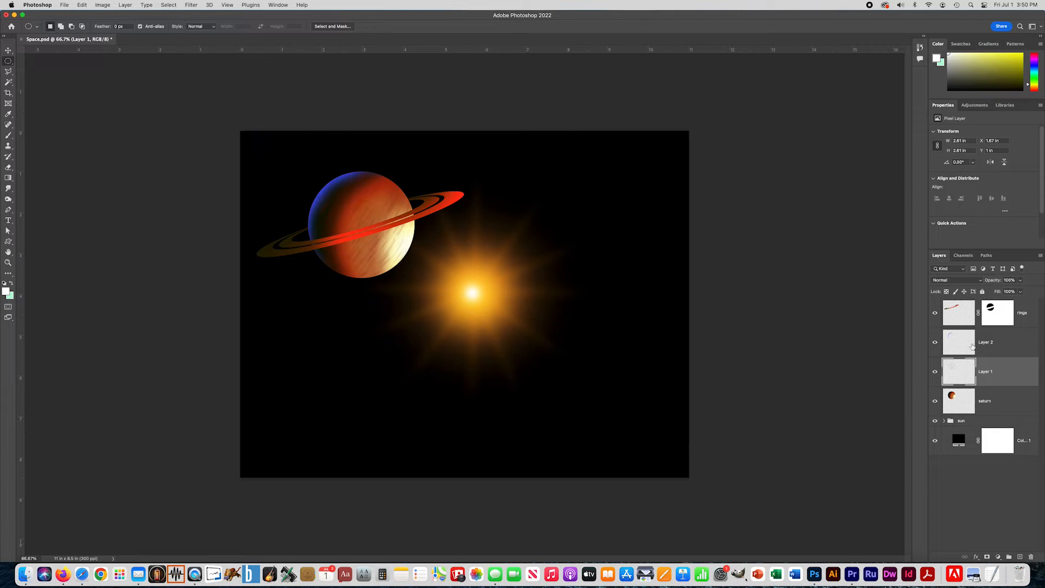
key(super+t)
drag(423, 164, 483, 216)
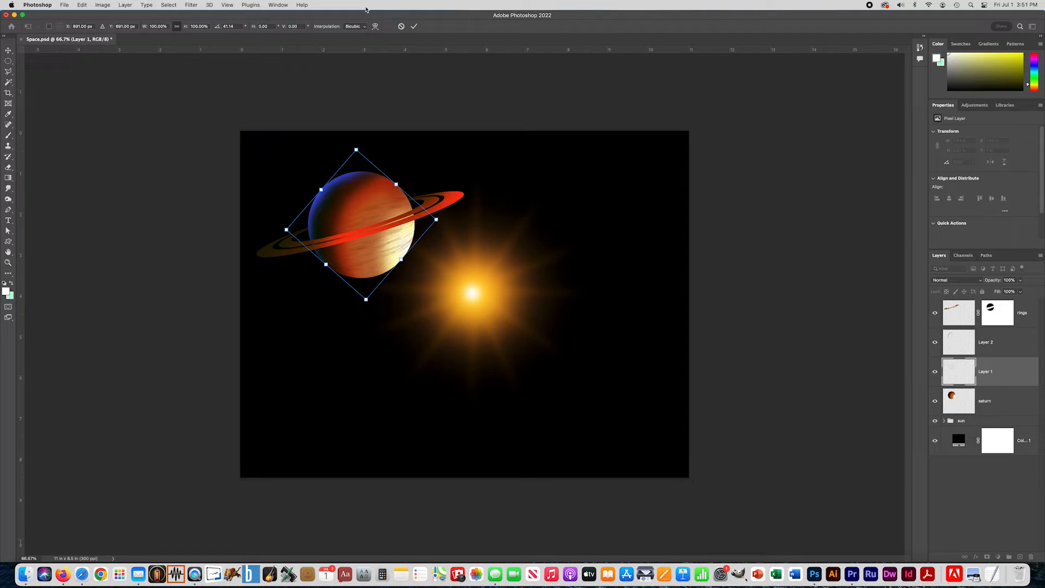
click(413, 26)
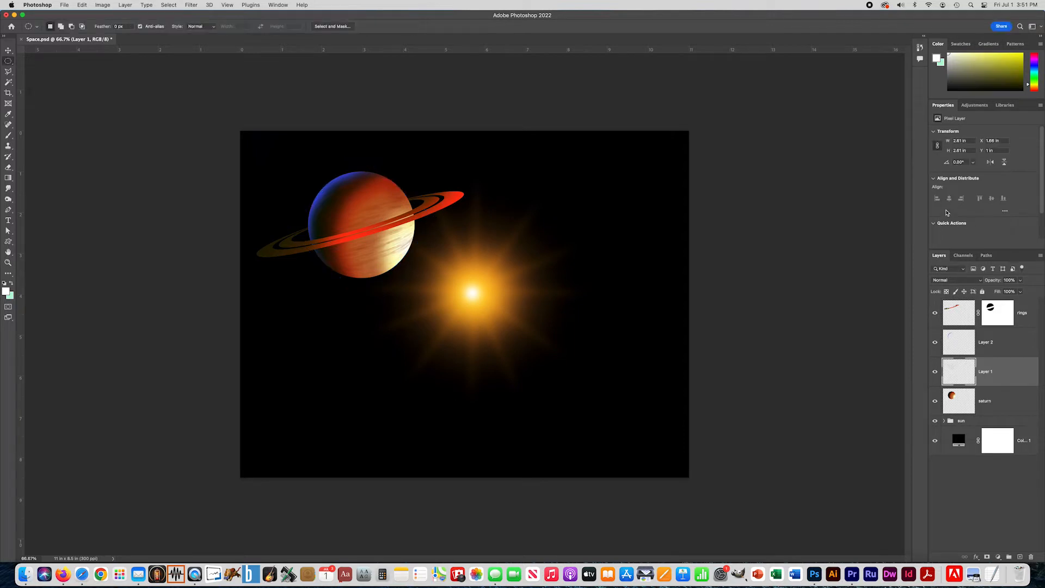
Group the layers from rings down to saturn and name the group saturn.
click(1022, 320)
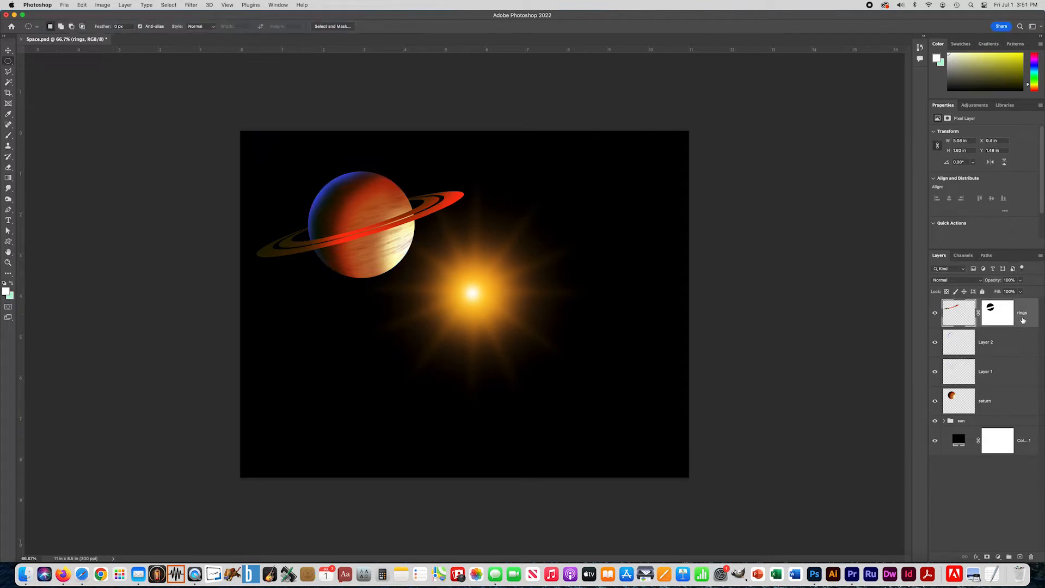
shift+click(1010, 404)
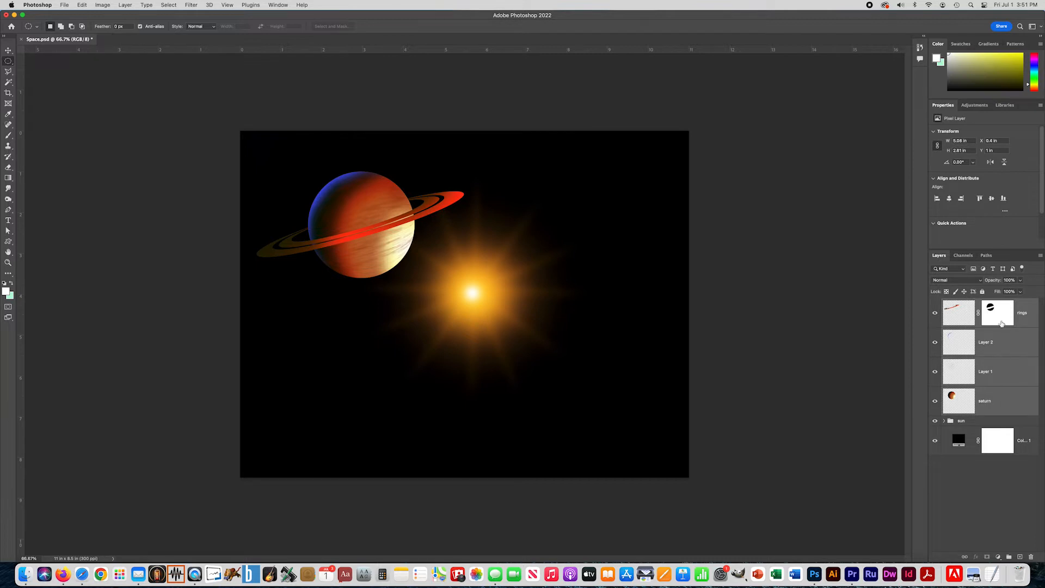
key(super+g)
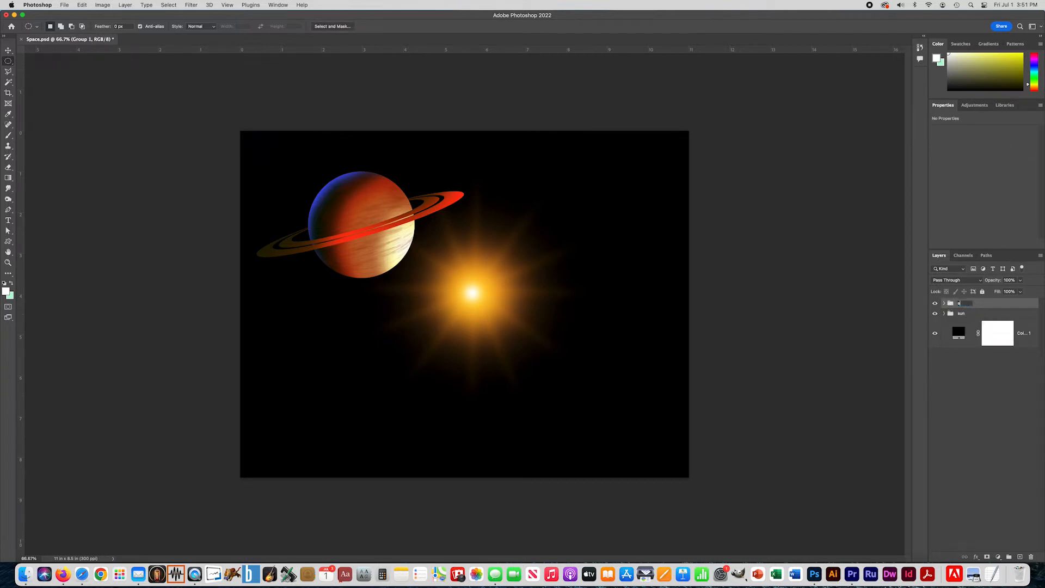
key(Return)
On a new layer, make a circular selection about 2.78 in wide to the sun's upper right and fill it with white.
click(1020, 557)
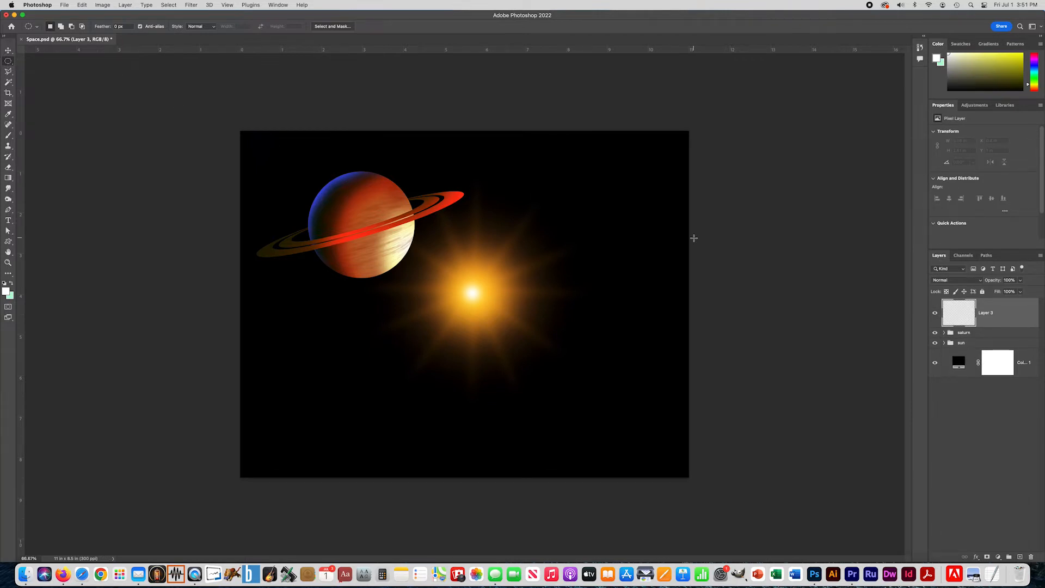
drag(522, 193, 632, 298)
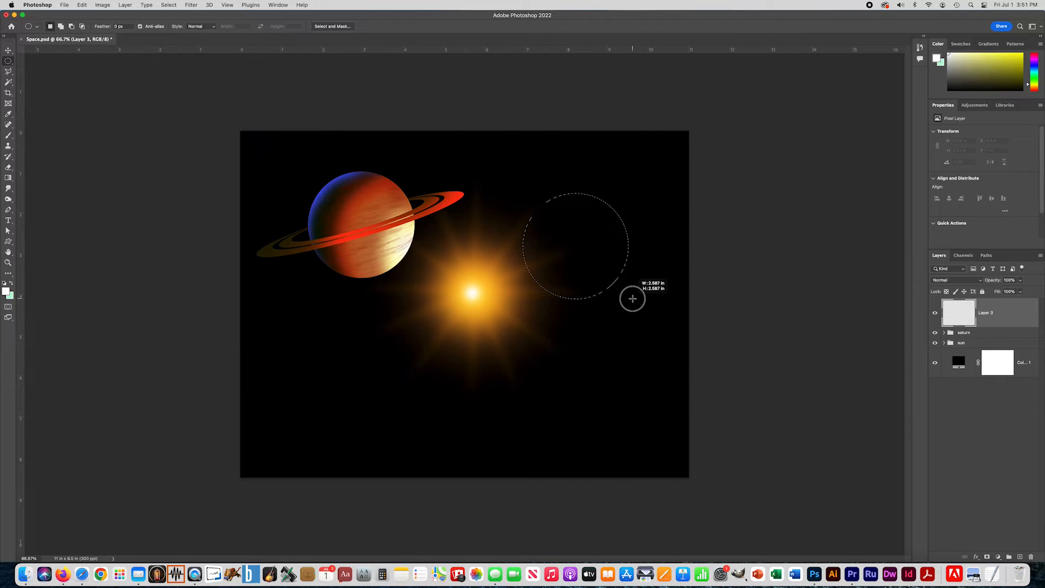
drag(632, 299, 609, 276)
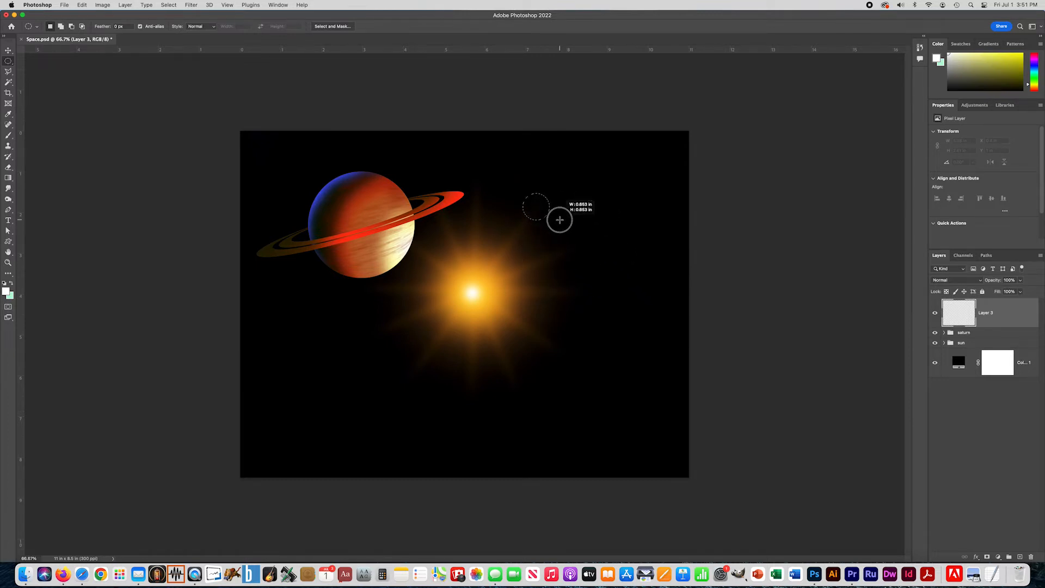
drag(615, 299, 636, 335)
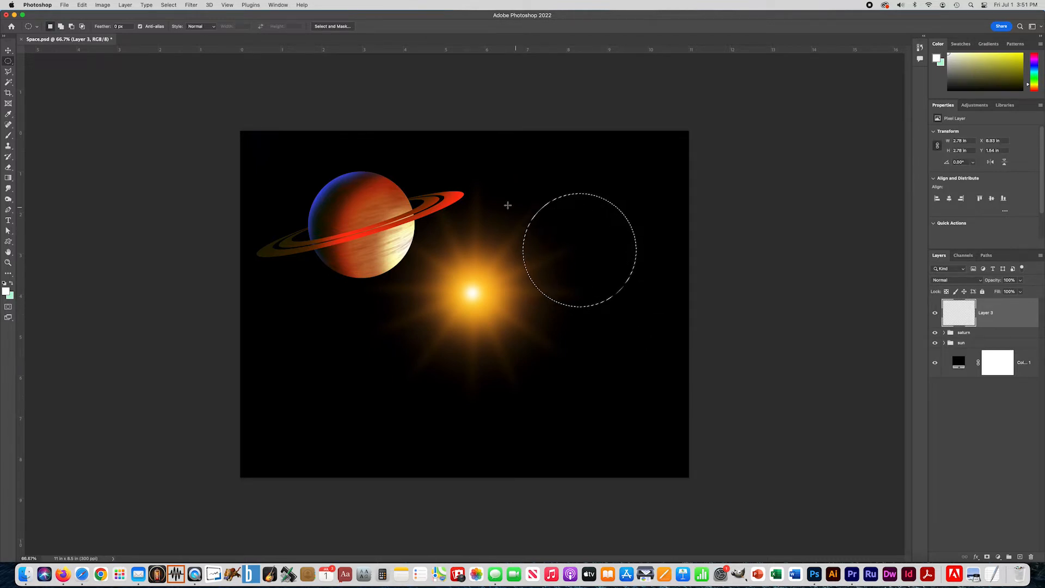
click(8, 135)
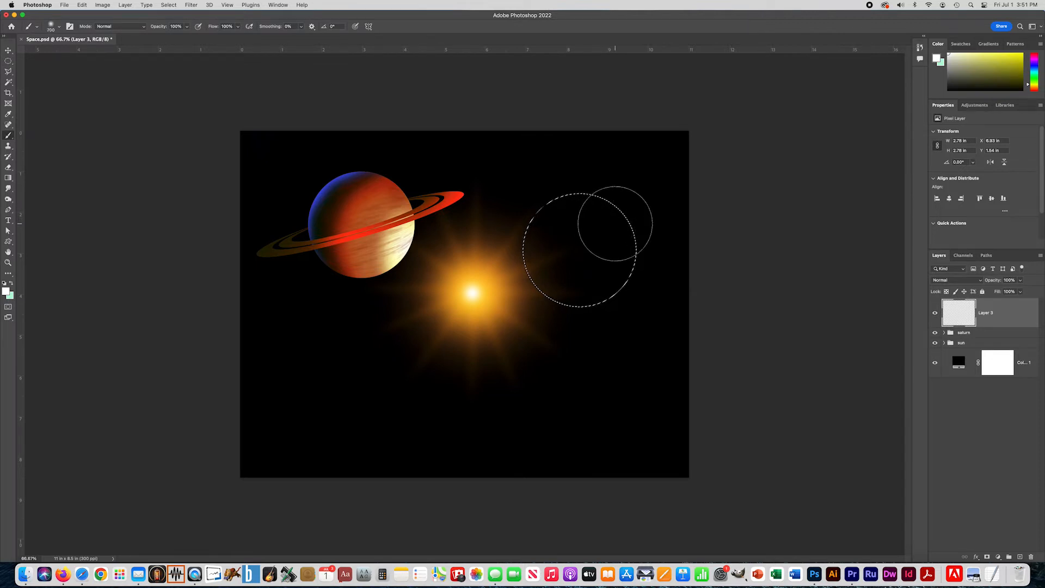
drag(577, 284, 594, 256)
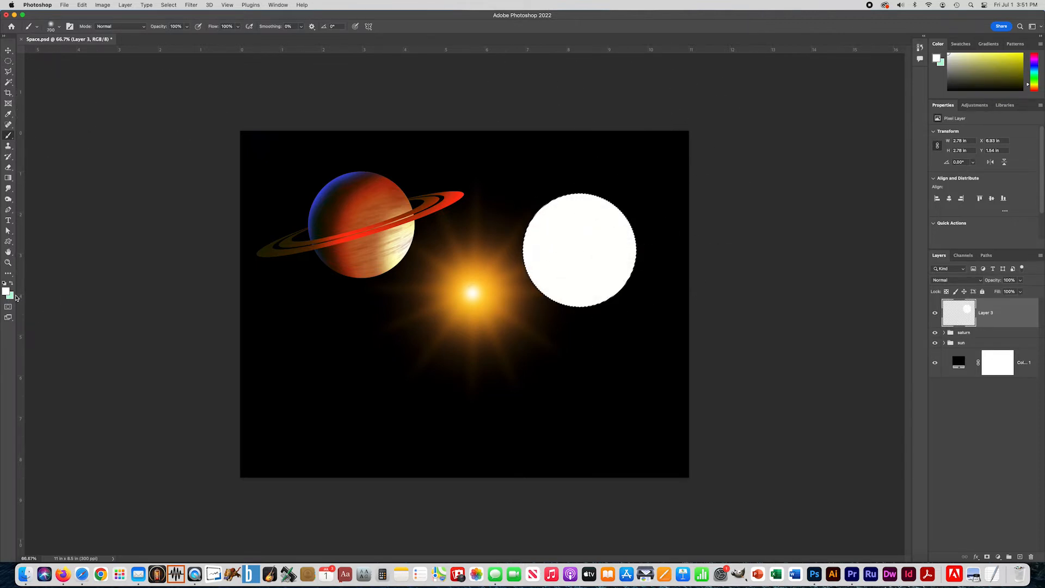
Set the foreground color to bright cyan (48fffd).
click(6, 291)
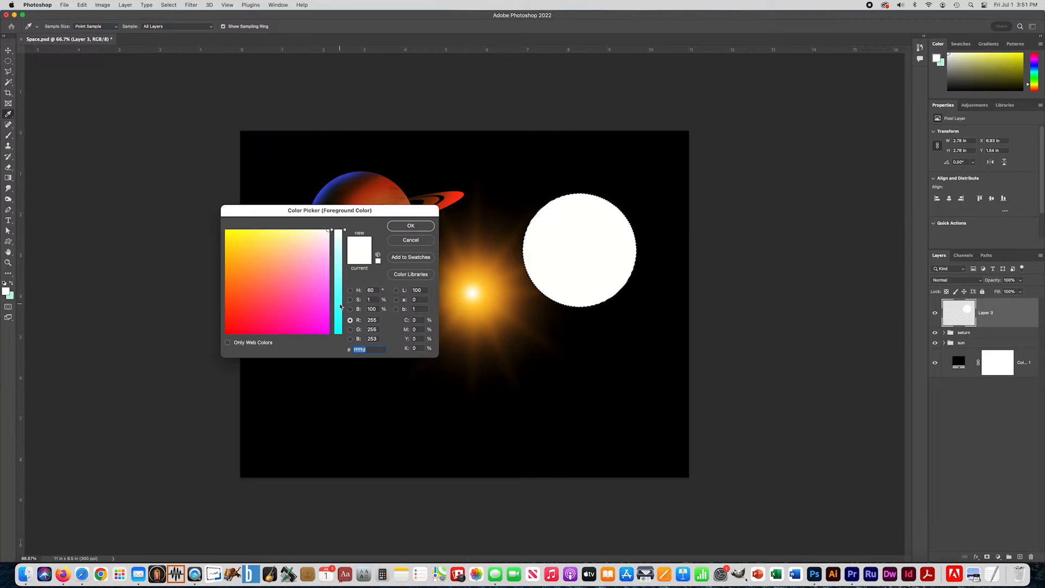
click(340, 306)
click(410, 226)
drag(582, 245, 596, 298)
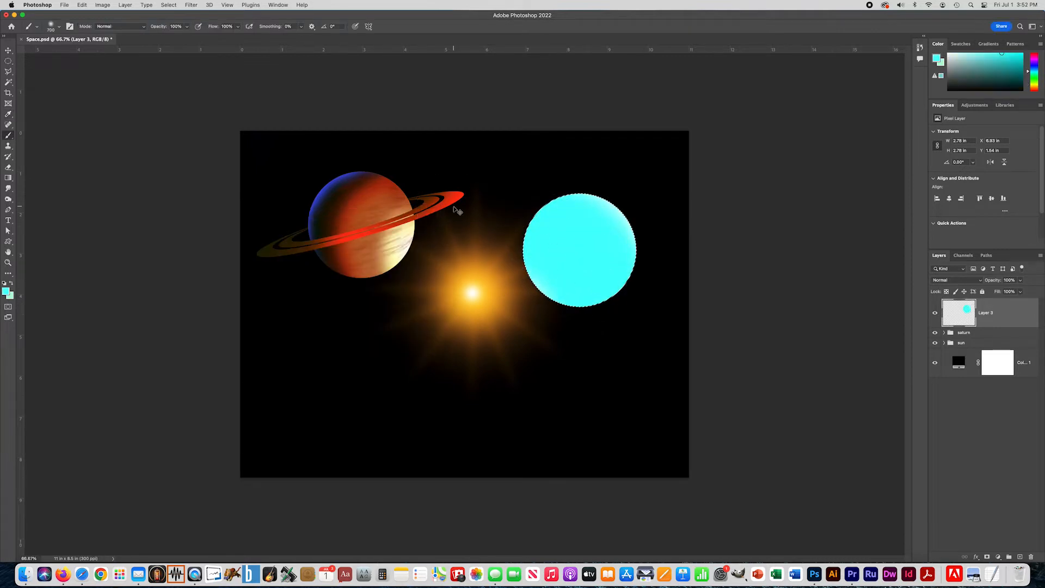
key(super+z)
key(bracketleft)
key(bracketleft)
mouse_move(518, 222)
mouse_down()
mouse_move(570, 261)
mouse_move(569, 301)
mouse_up()
key(super+z)
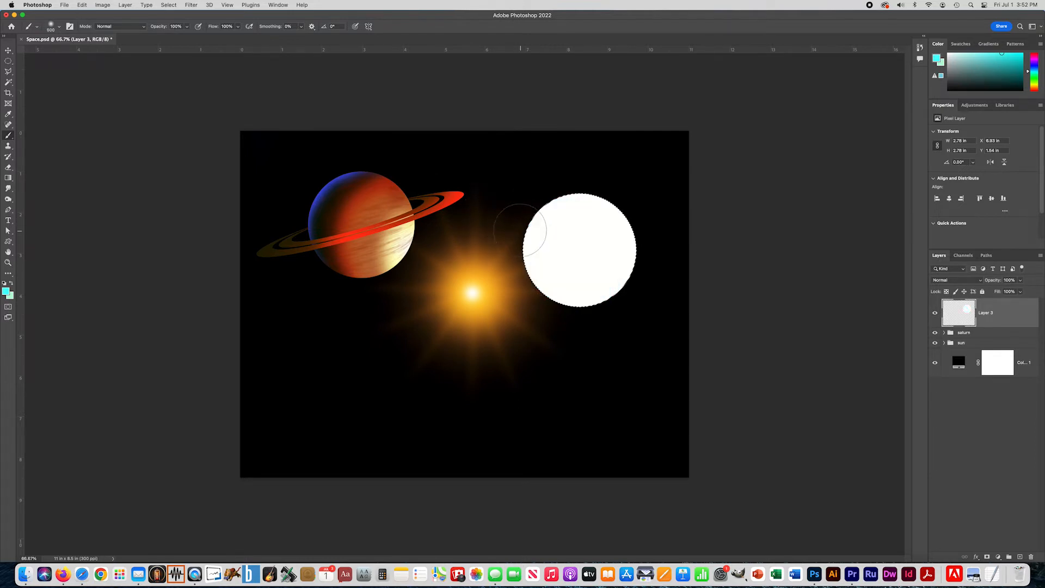
Reduce the soft brush to 300 px and paint a curved cyan band along the new planet's sunward left side.
key(bracketleft)
key(bracketleft)
mouse_move(525, 230)
mouse_down()
mouse_move(550, 299)
mouse_move(567, 232)
mouse_up()
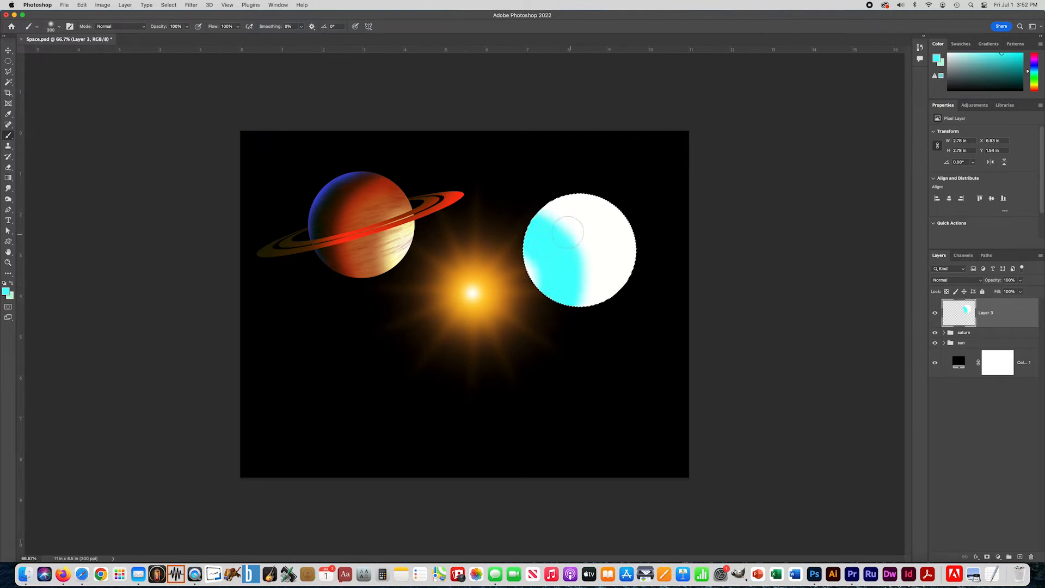
Set the foreground color to sky blue (48bdfb) and paint a curved band beside the planet's cyan area.
click(6, 291)
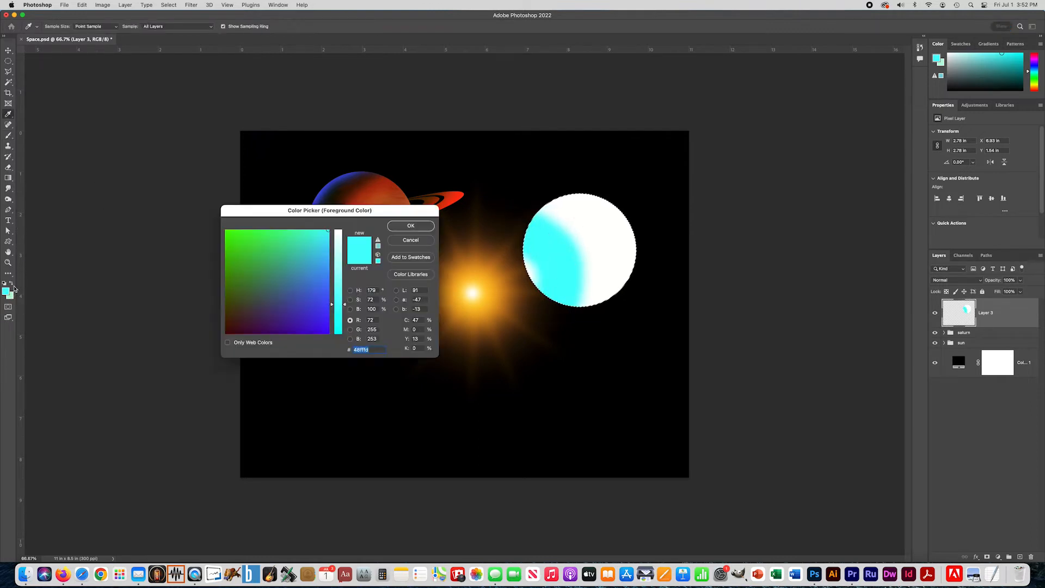
drag(325, 267, 327, 256)
click(409, 228)
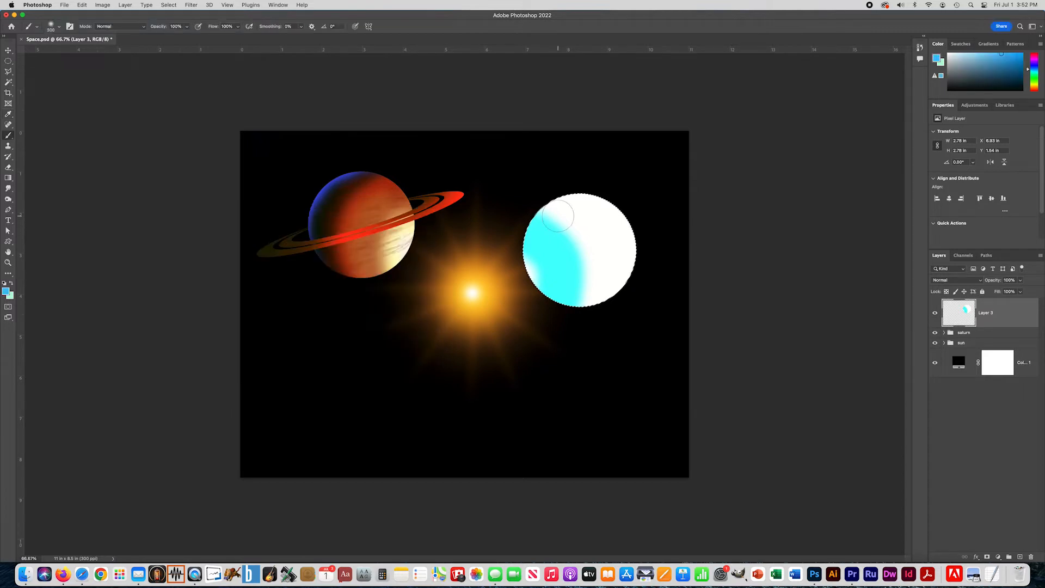
drag(533, 198, 573, 234)
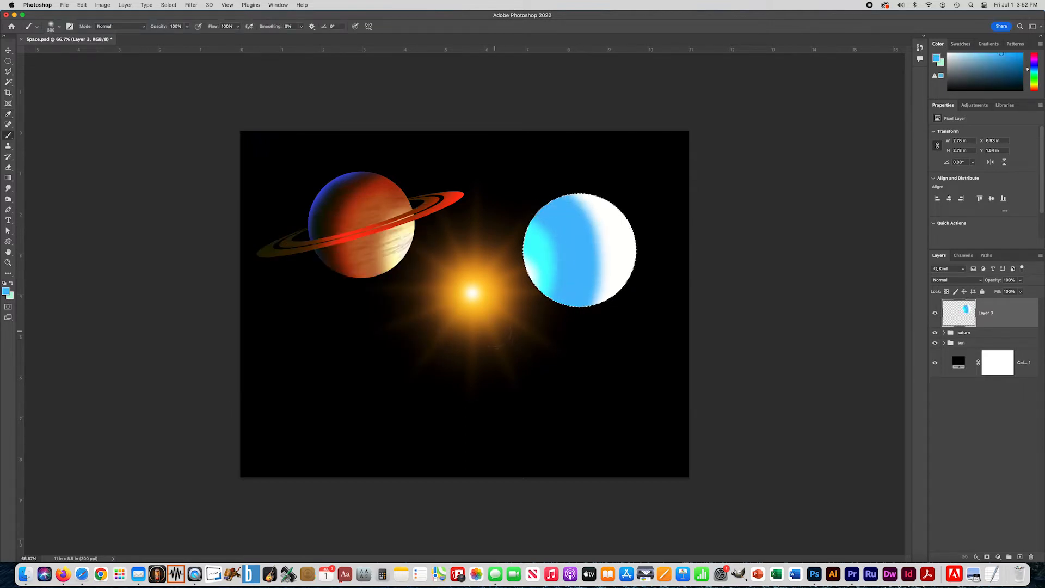
Set the foreground color to medium blue (3970fc) and paint a curved band to the right of the sky blue one.
click(6, 291)
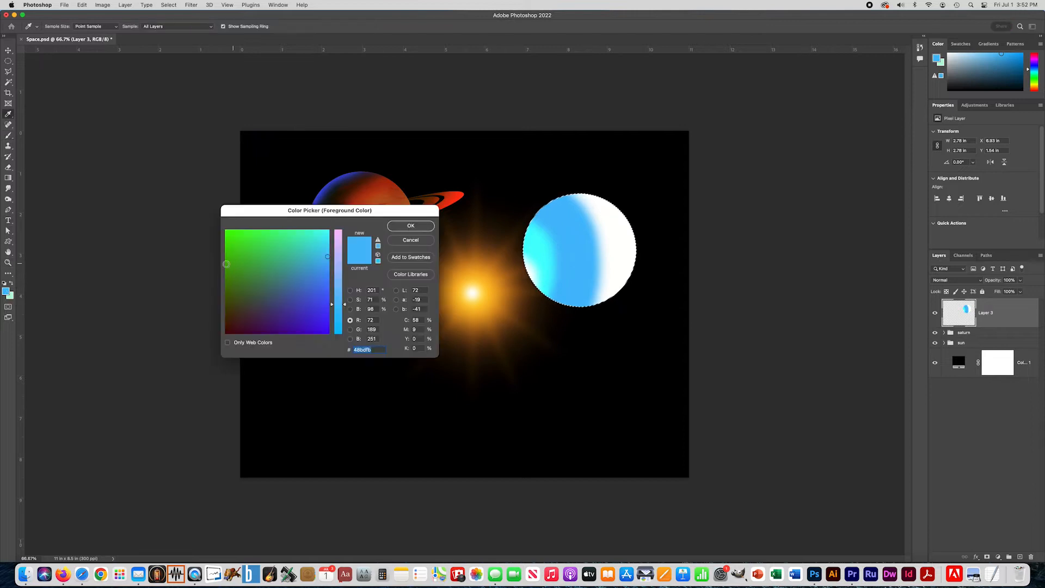
click(327, 288)
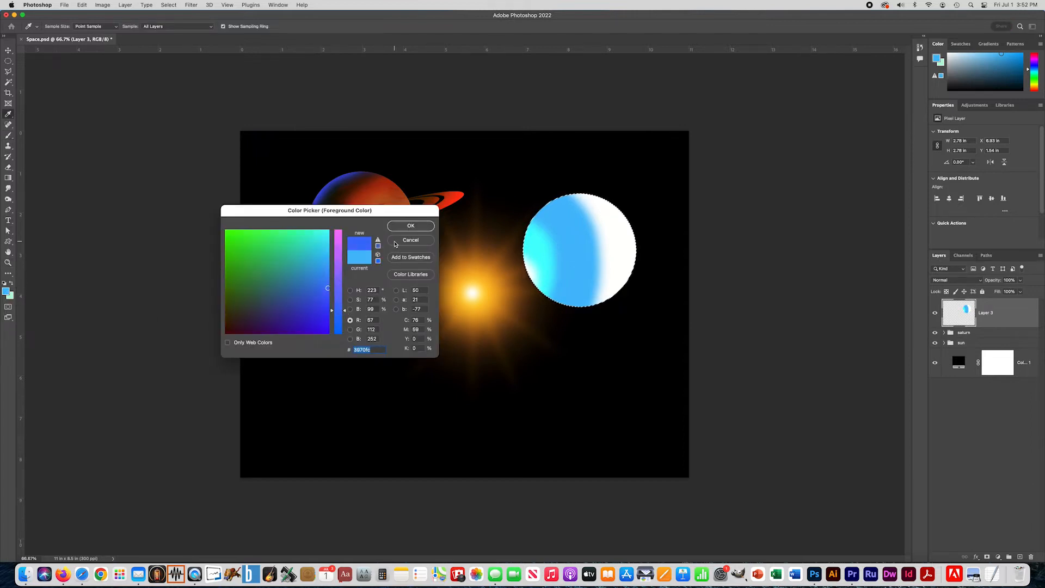
click(409, 225)
mouse_move(571, 193)
mouse_down()
mouse_move(593, 212)
mouse_move(612, 288)
mouse_move(593, 291)
mouse_up()
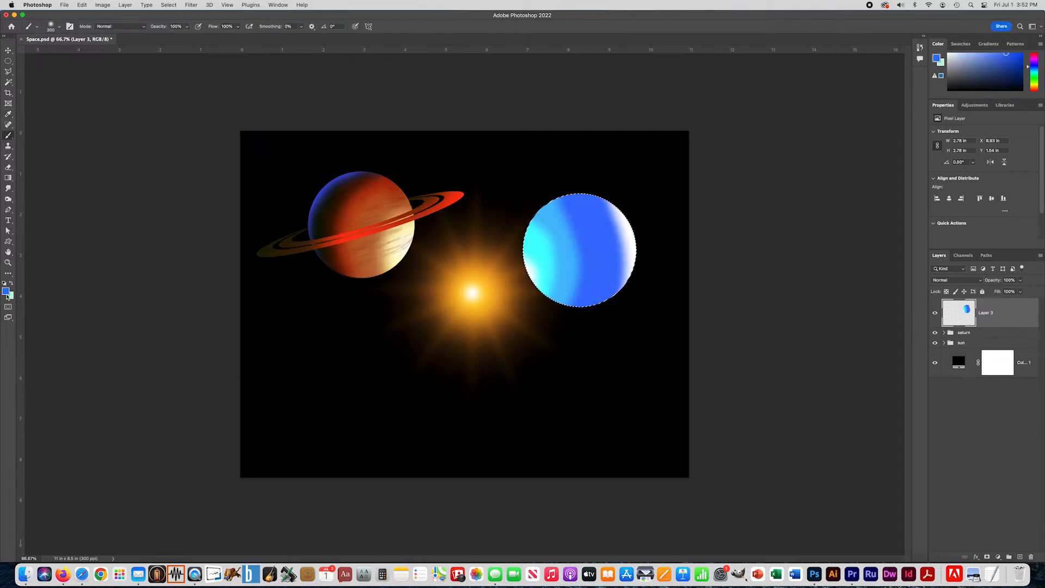
Set the foreground color to dark navy (000054) and paint a curved band over the blue planet's right side.
click(6, 291)
drag(280, 312, 345, 358)
drag(339, 315, 340, 352)
drag(267, 326, 257, 344)
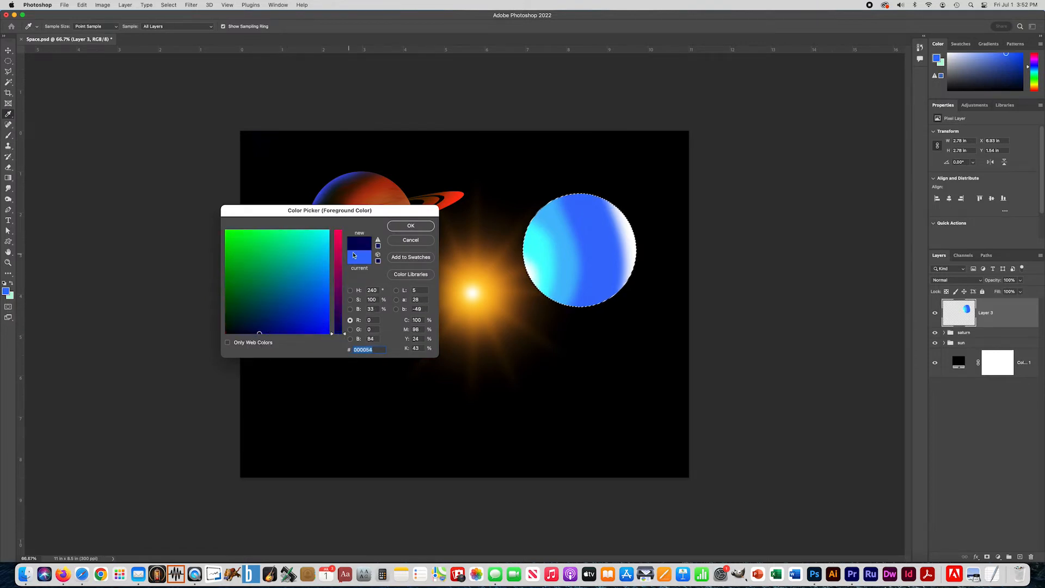
click(417, 229)
key(b)
mouse_move(573, 168)
mouse_down()
mouse_move(616, 197)
mouse_move(641, 295)
mouse_up()
mouse_move(604, 338)
mouse_down()
mouse_move(641, 270)
mouse_move(633, 197)
mouse_move(573, 161)
mouse_move(608, 191)
mouse_move(626, 238)
mouse_move(617, 307)
mouse_move(597, 327)
mouse_move(622, 306)
mouse_move(634, 256)
mouse_move(586, 177)
mouse_up()
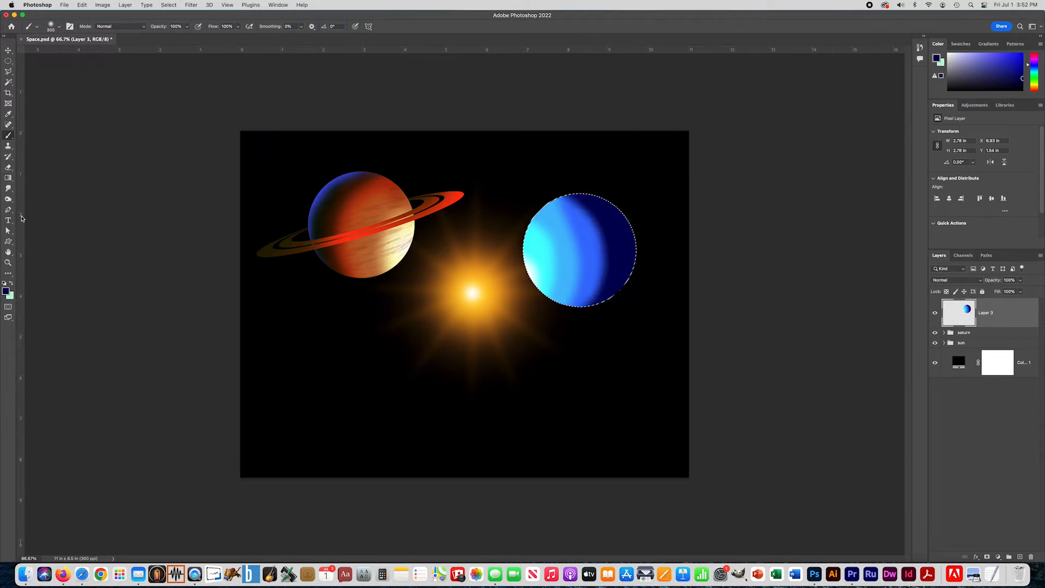
Set the foreground color to black (000000) and paint the shadow along the blue planet's far right edge.
click(5, 292)
click(228, 331)
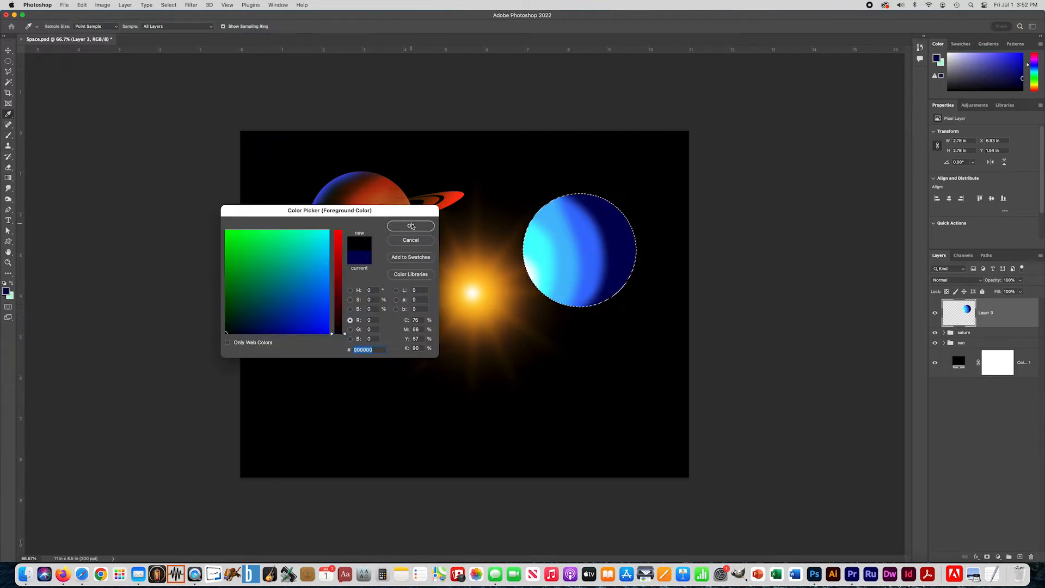
click(410, 226)
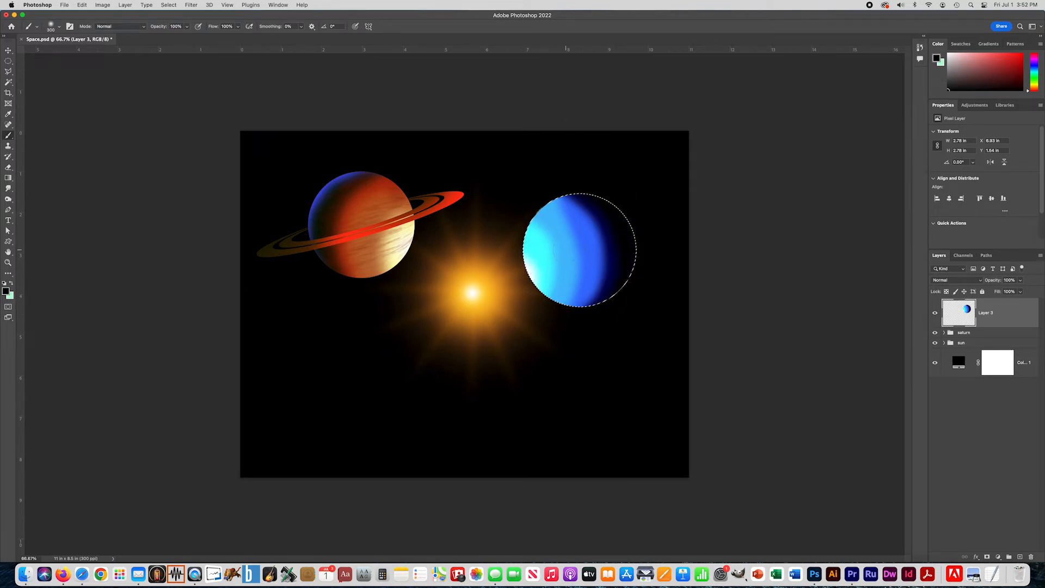
Apply a Gaussian Blur with a 34.0 pixel radius to the blue planet's painted bands.
click(191, 4)
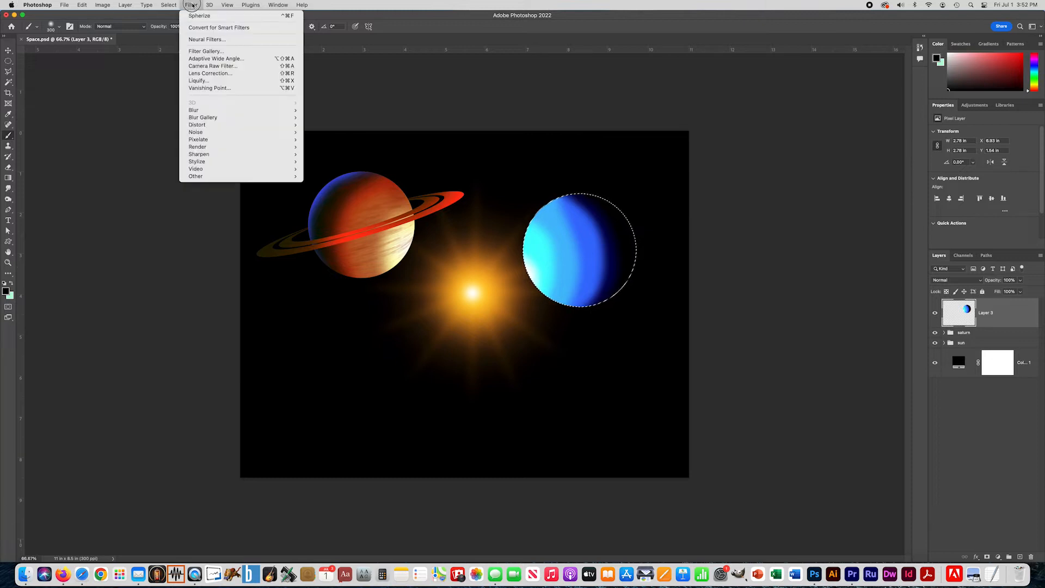
mouse_move(206, 110)
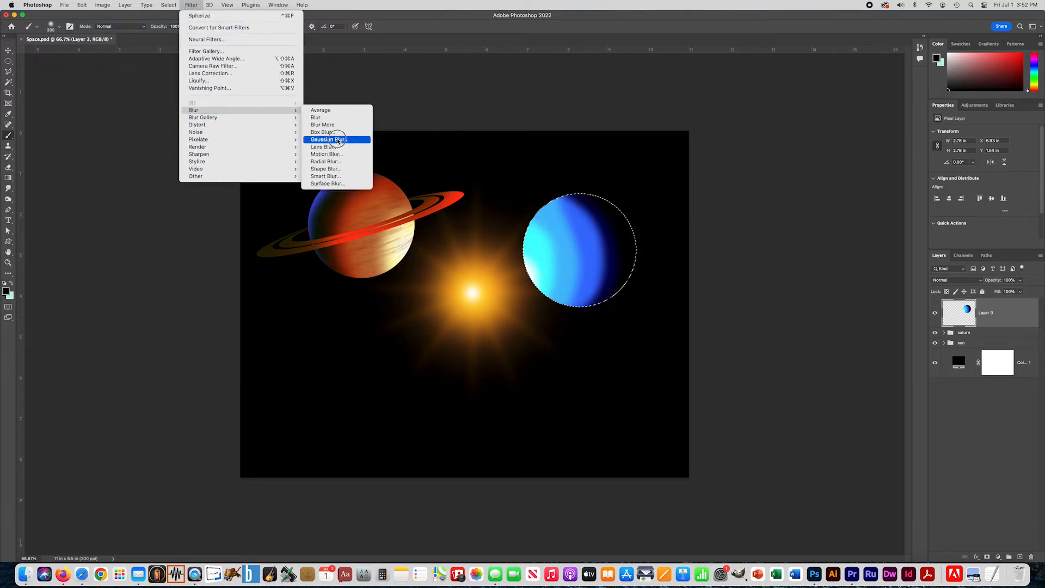
click(340, 140)
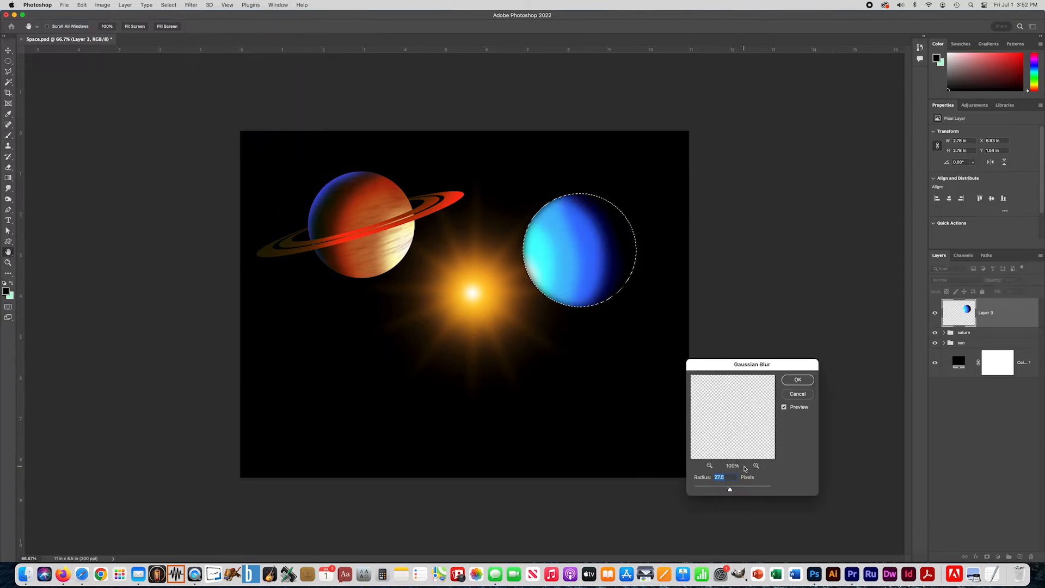
drag(730, 489, 731, 489)
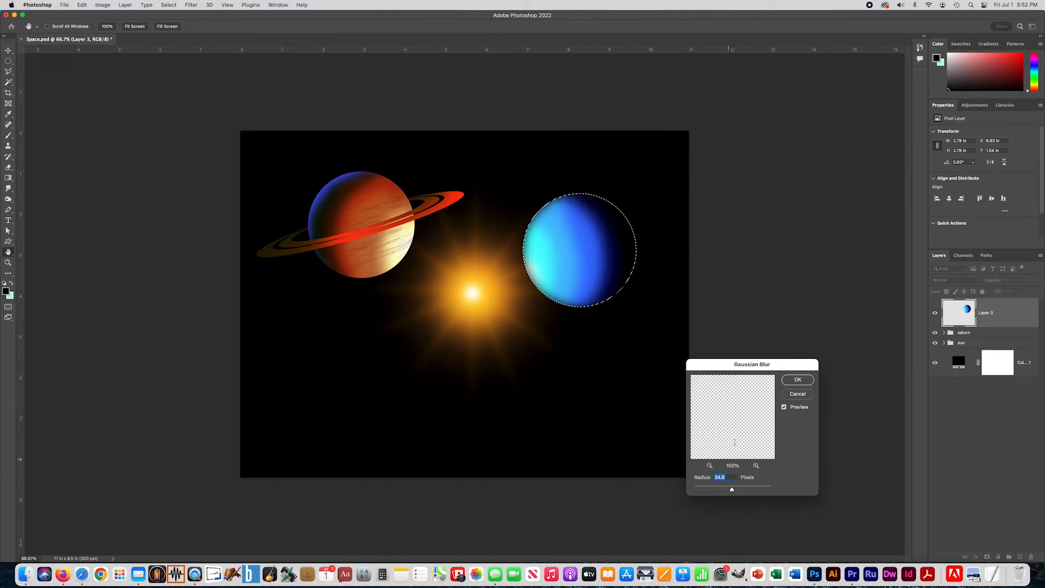
click(794, 381)
key(b)
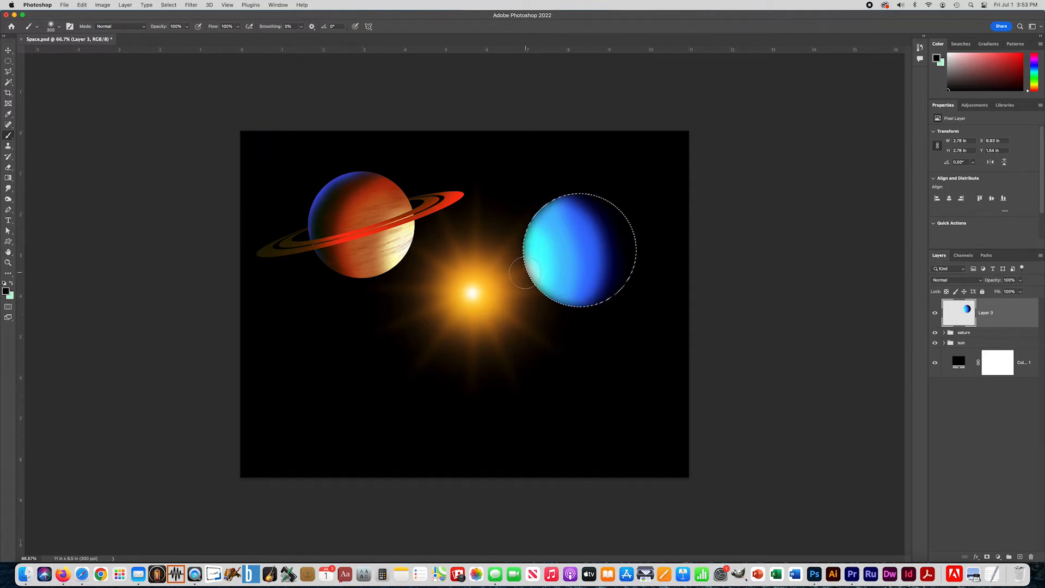
Swap the foreground and background colors and set the foreground color to pale cyan (b5ffff).
click(11, 285)
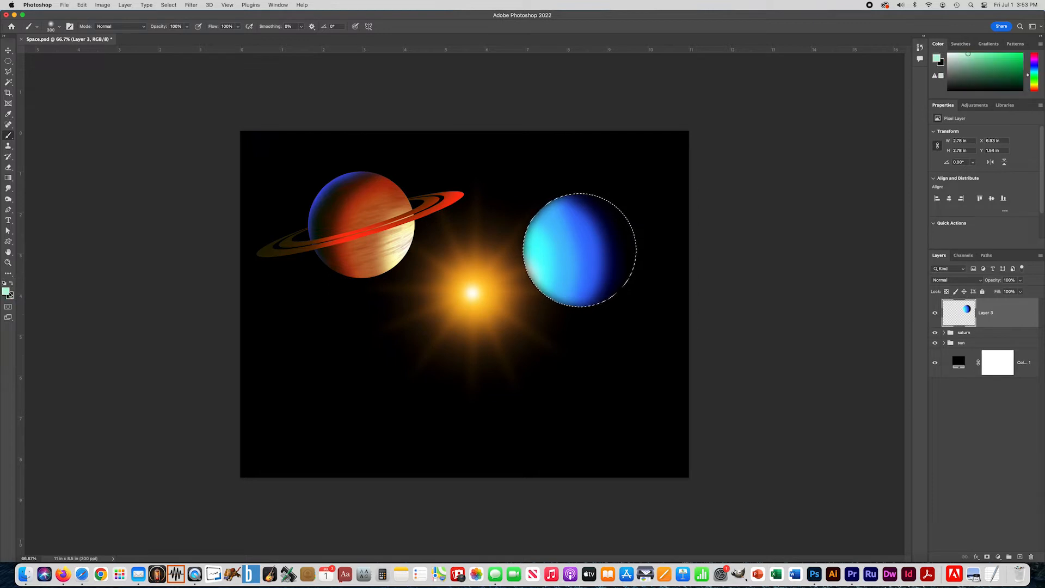
click(6, 293)
drag(318, 239, 328, 229)
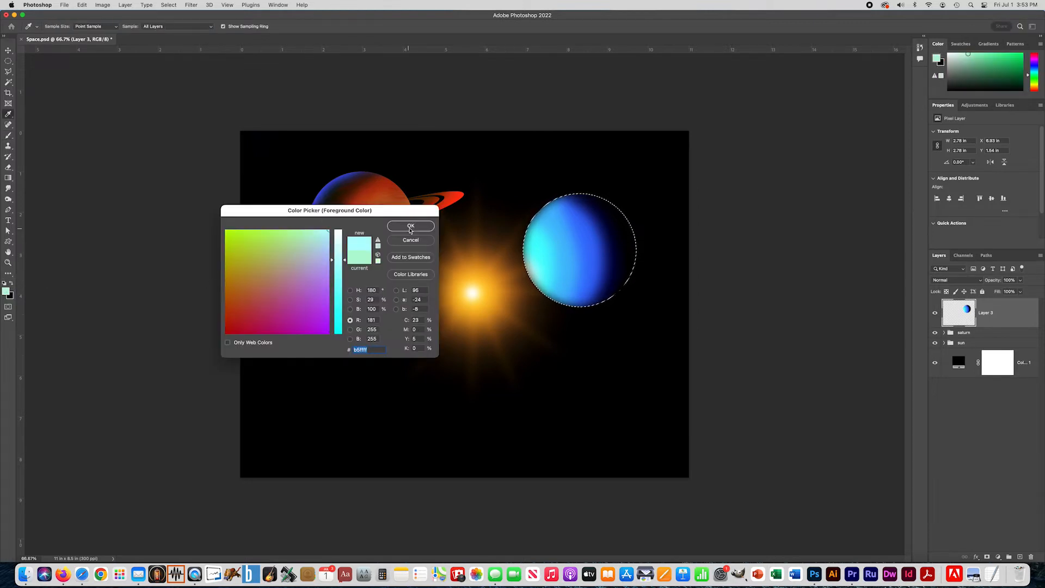
click(411, 227)
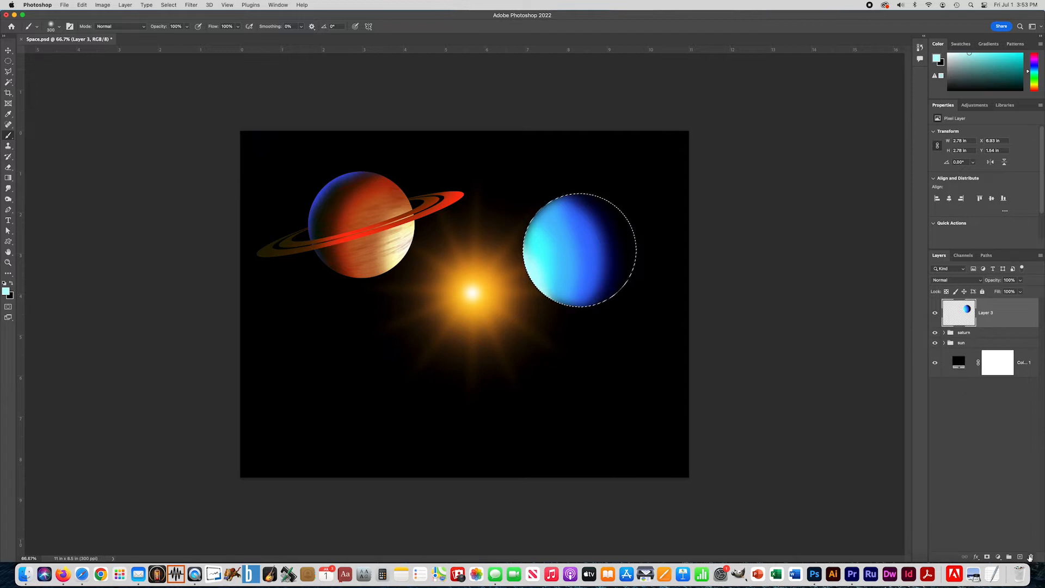
Add a new layer above the blue planet's layer and set the foreground color to green (179932).
click(1020, 558)
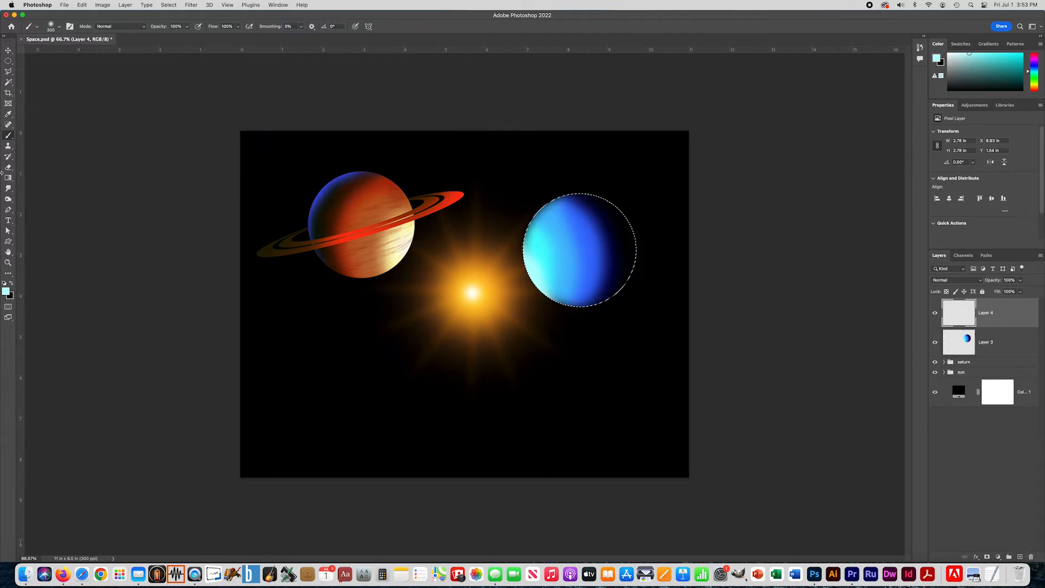
click(6, 291)
click(316, 278)
click(235, 231)
drag(337, 290, 337, 307)
drag(267, 269, 246, 271)
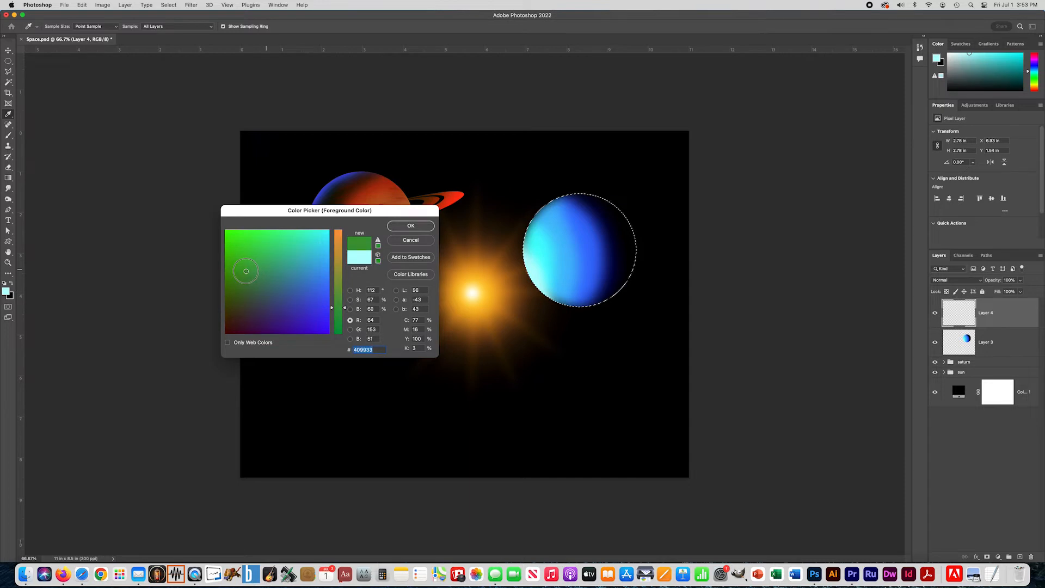
drag(337, 308, 336, 324)
click(413, 227)
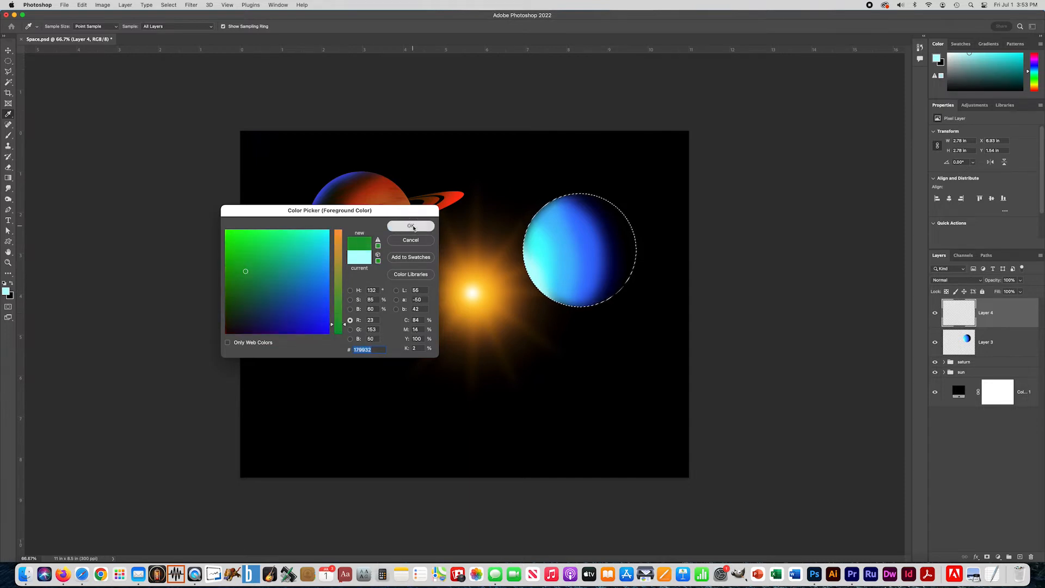
Set the 300 px brush's hardness to 100% and clear the selection around the blue planet.
key(b)
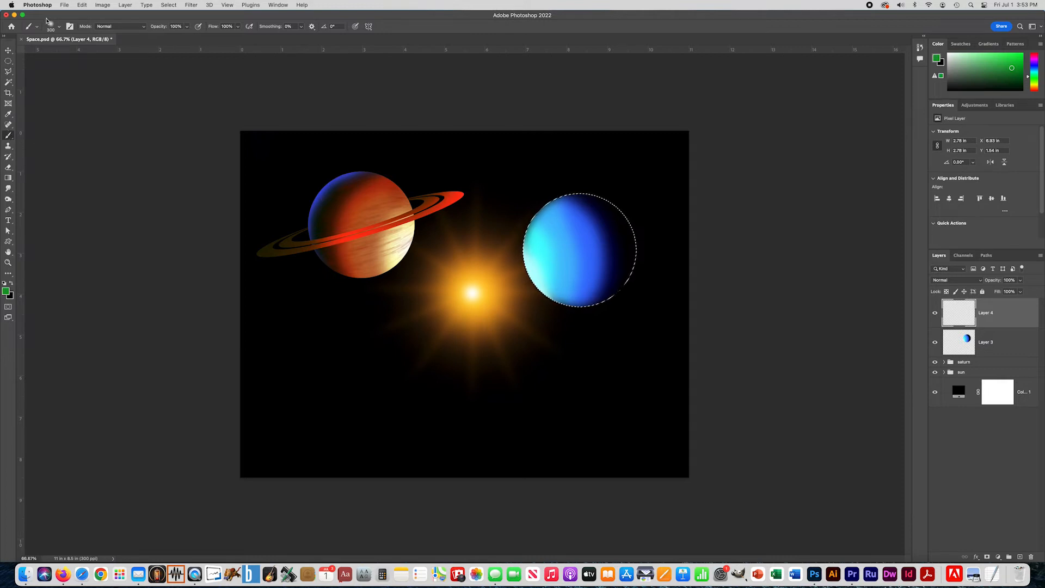
click(50, 25)
drag(52, 71, 98, 70)
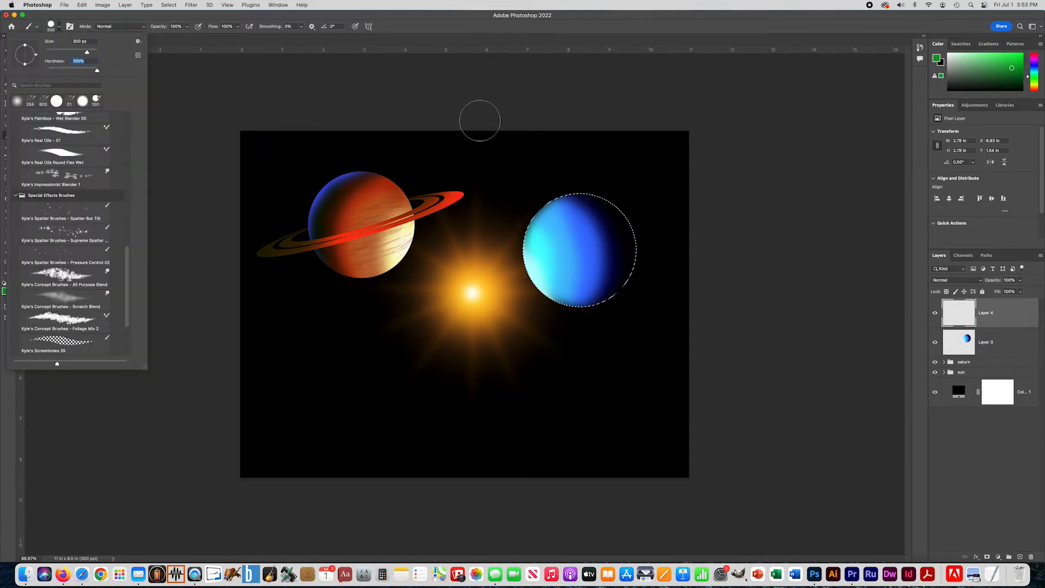
key(super+d)
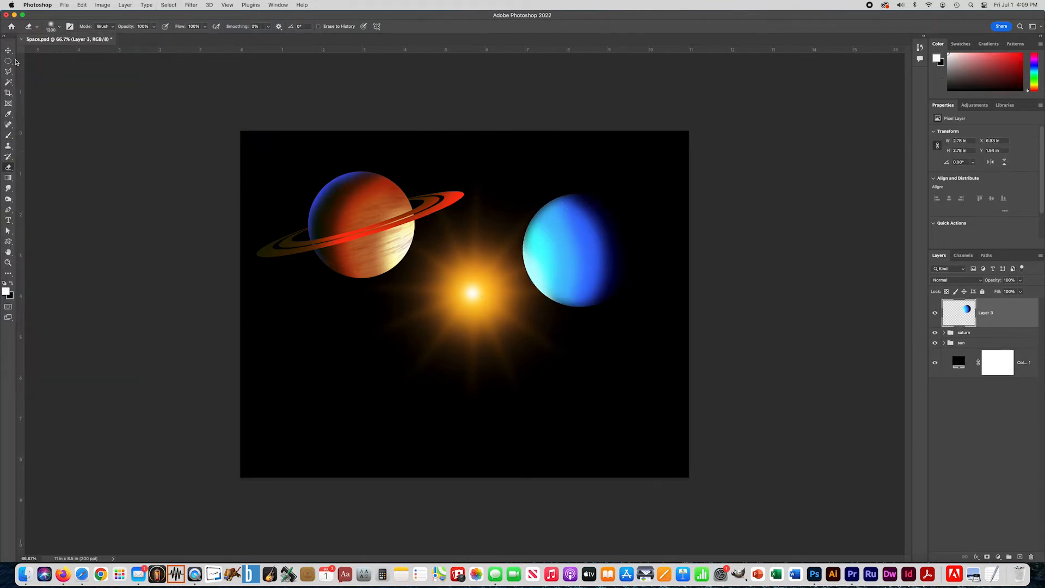
Load the blue planet's outline as a selection and add a new layer above the planet's layer.
click(11, 61)
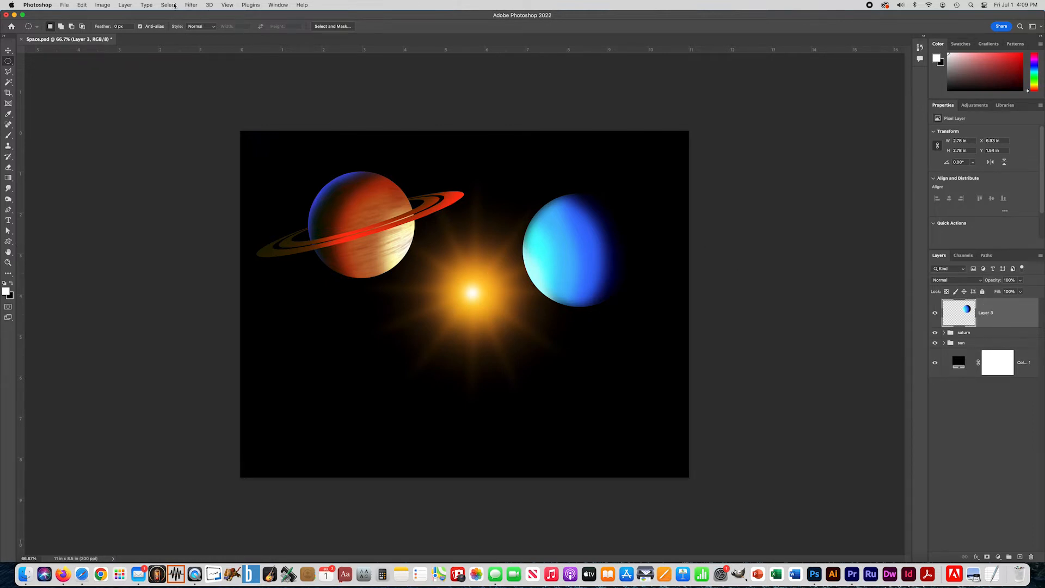
click(169, 4)
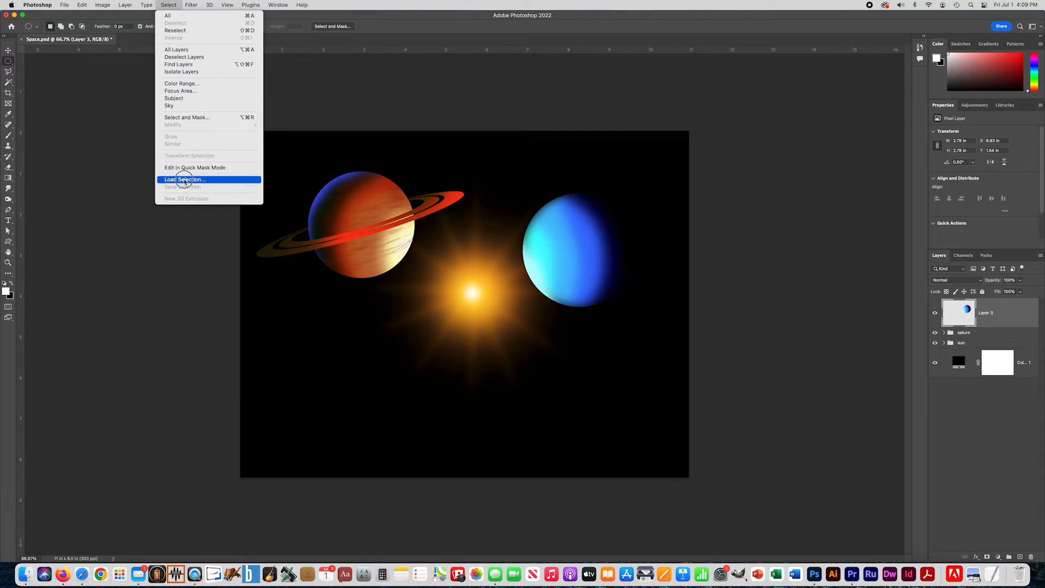
click(185, 181)
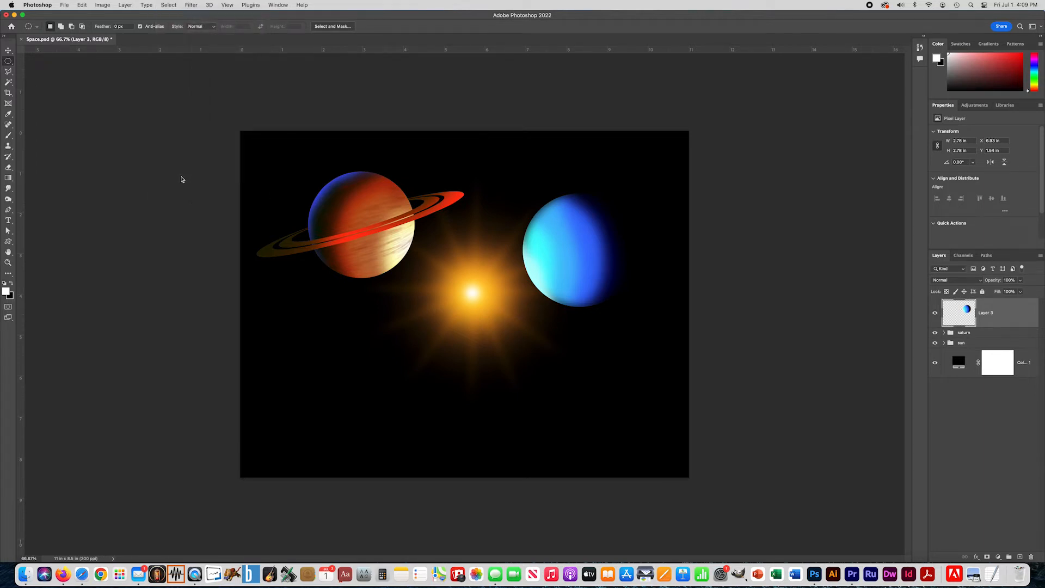
click(593, 245)
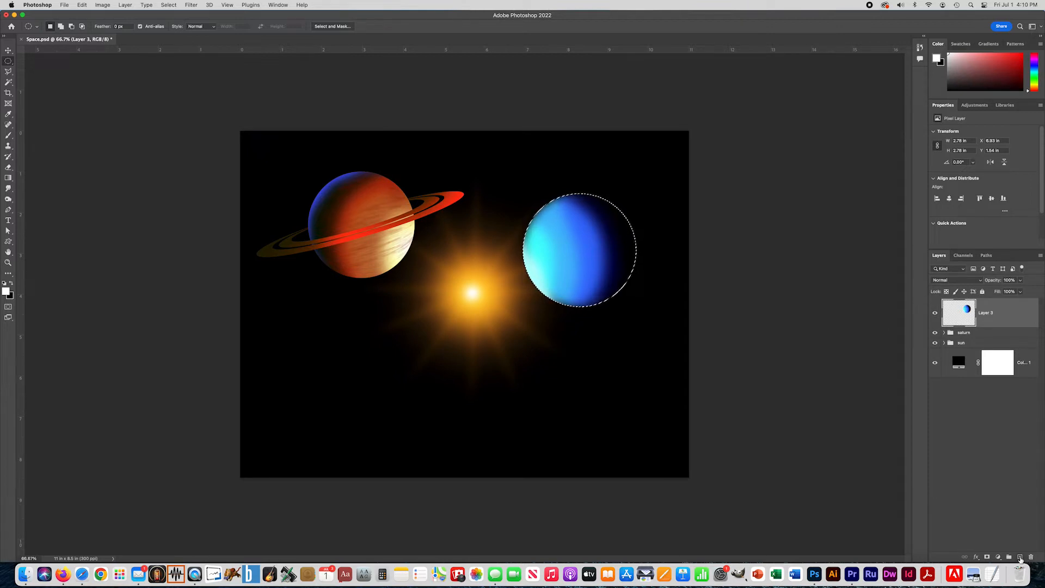
click(1020, 558)
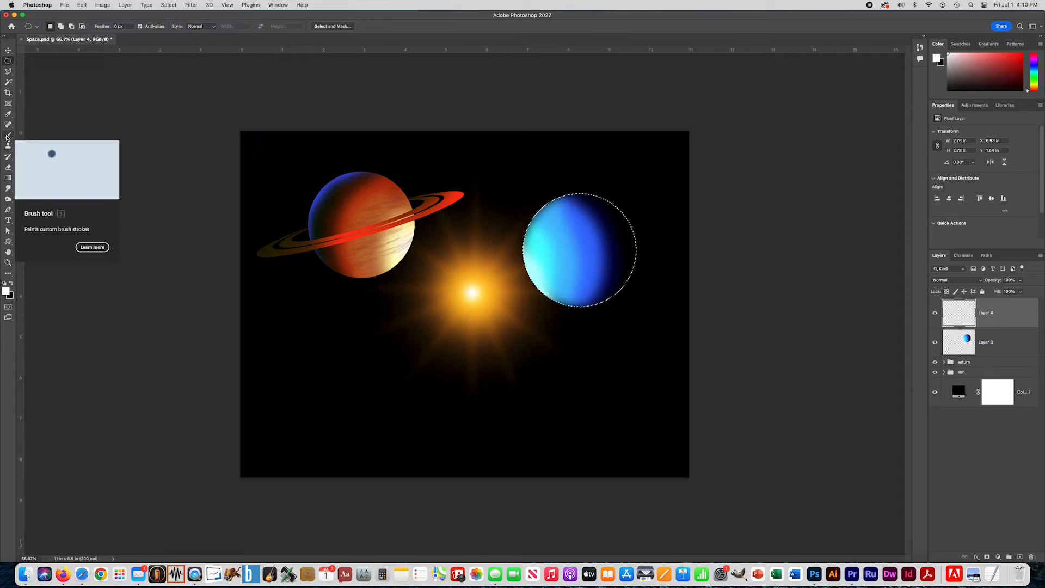
Set up the Brush tool with the Hard Round brush at 45 px and 100% hardness.
click(7, 136)
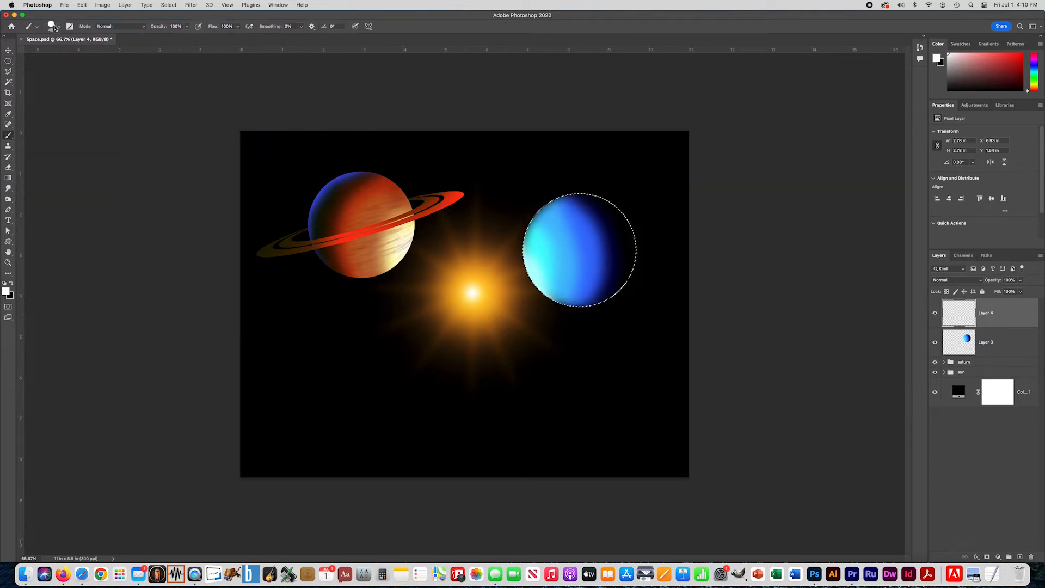
click(56, 27)
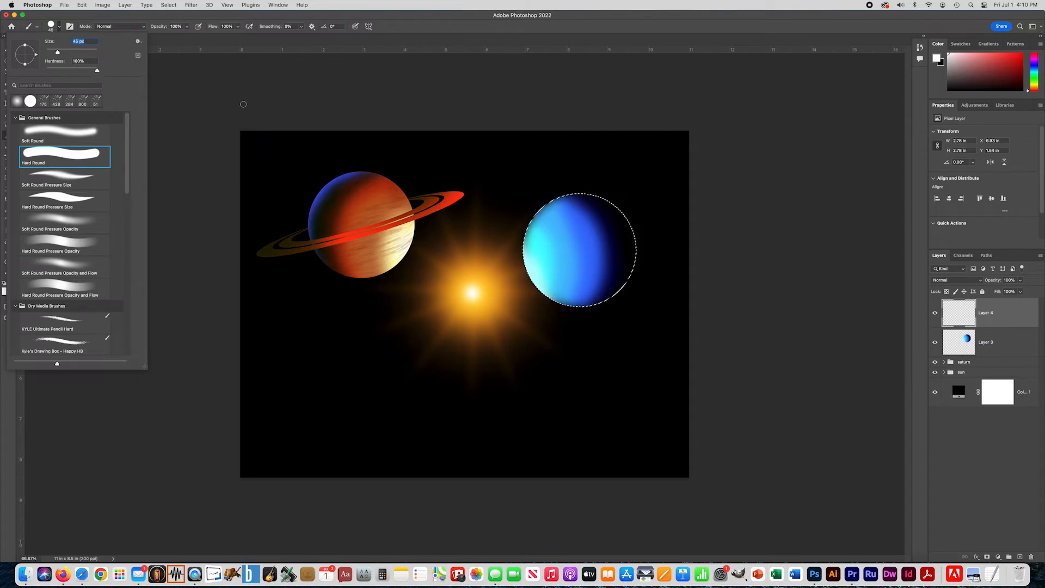
key(Return)
click(589, 240)
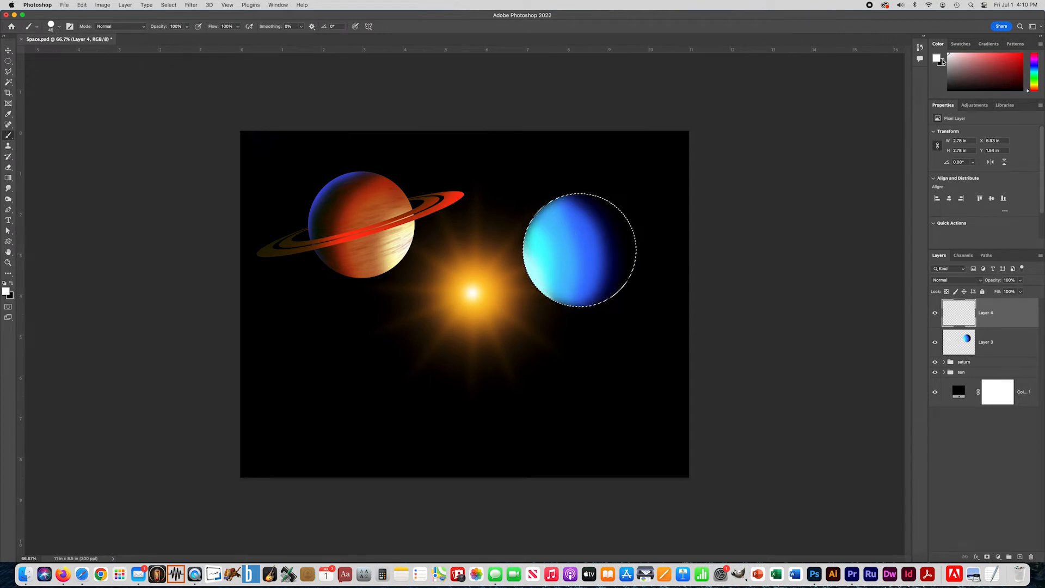
Set the foreground color to green (499c35) and paint irregular continents on the blue planet's upper and lower parts.
click(941, 61)
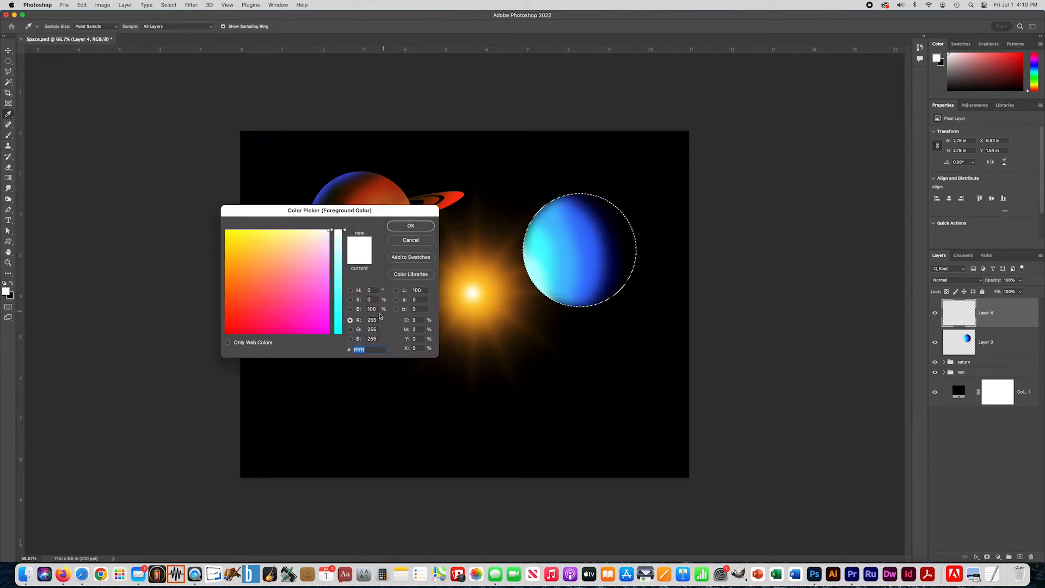
click(337, 306)
click(246, 270)
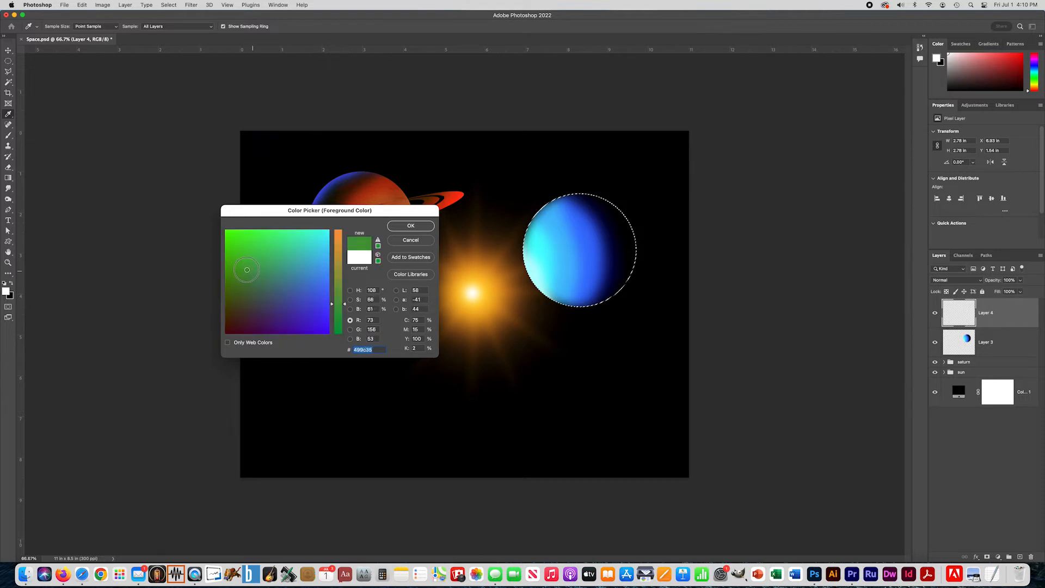
click(402, 225)
drag(580, 234, 569, 228)
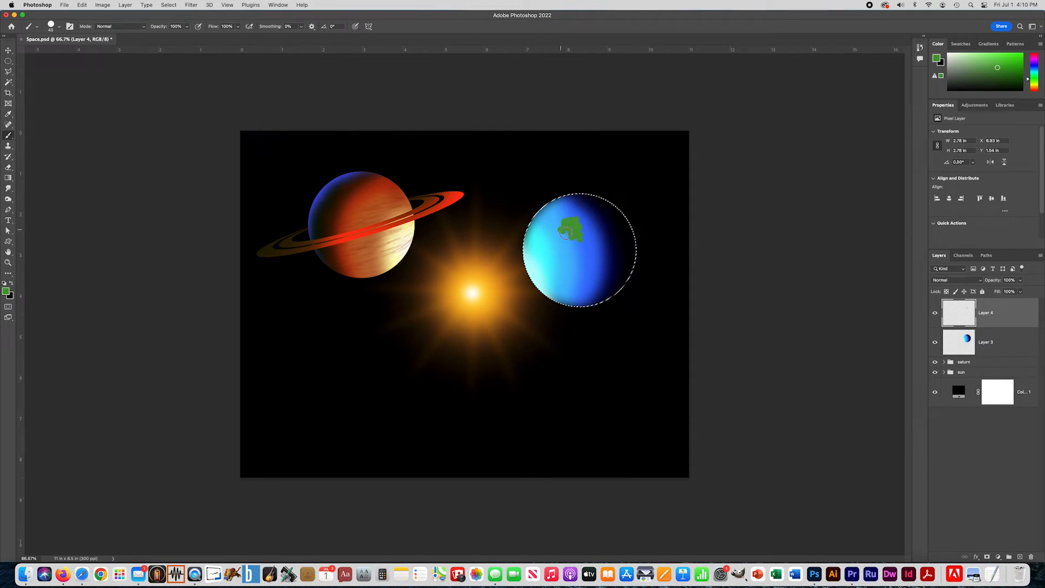
mouse_move(587, 212)
mouse_down()
mouse_move(595, 230)
mouse_move(581, 202)
mouse_move(590, 205)
mouse_move(541, 235)
mouse_move(557, 235)
mouse_up()
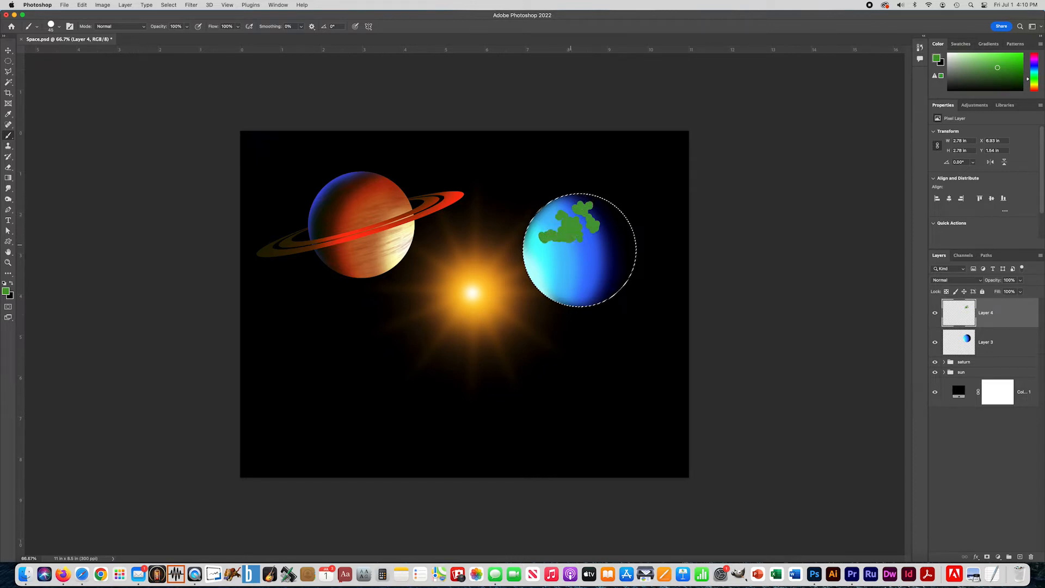
mouse_move(589, 266)
mouse_down()
mouse_move(601, 275)
mouse_move(583, 293)
mouse_up()
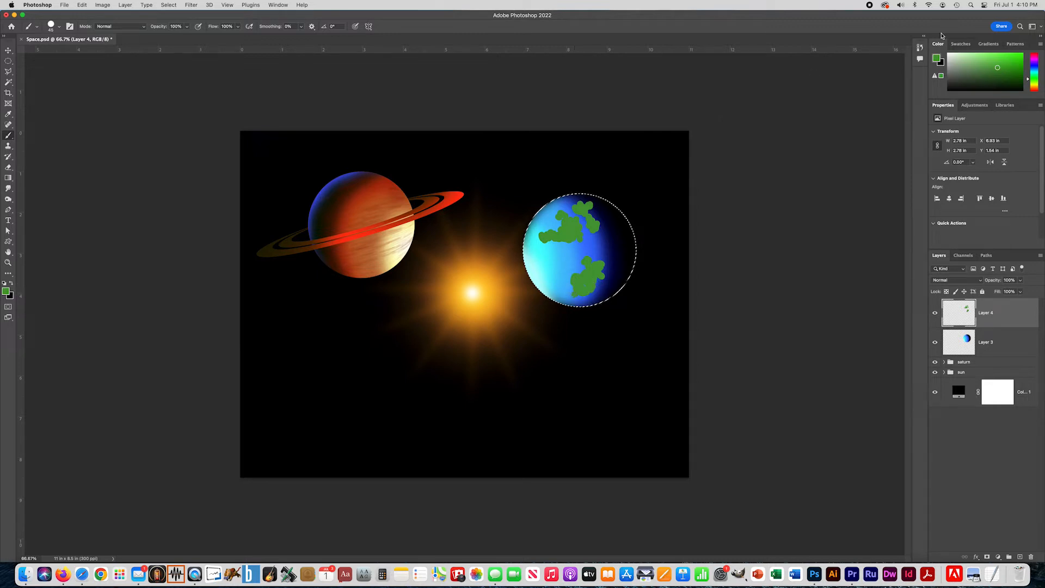
Set the foreground color to olive yellow and paint irregular land patches over and around the planet's green continents.
click(1034, 84)
click(991, 58)
drag(990, 58, 997, 68)
drag(578, 264, 588, 262)
click(597, 260)
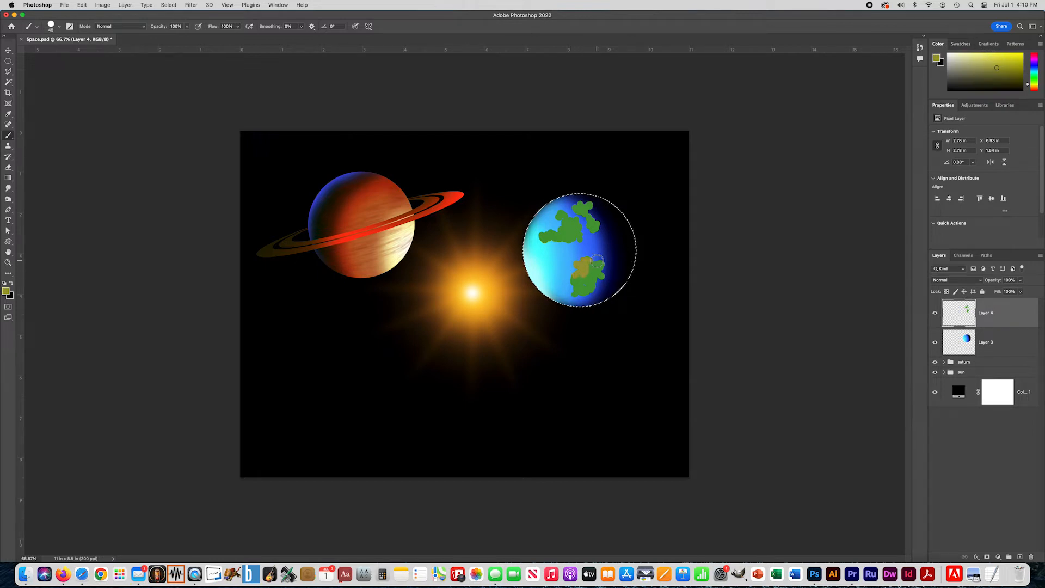
drag(601, 218, 583, 235)
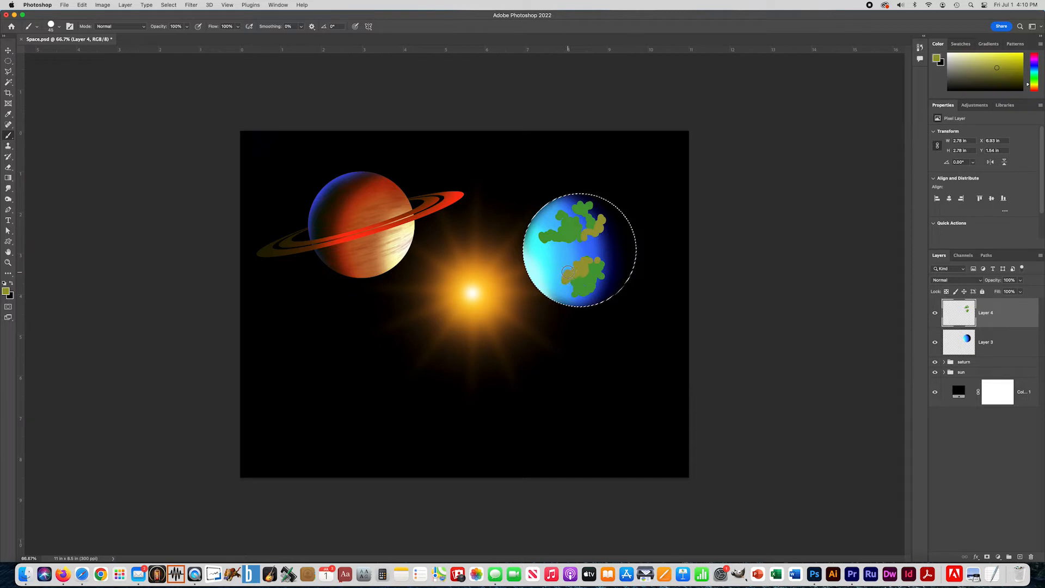
mouse_move(569, 285)
mouse_down()
mouse_move(555, 283)
mouse_move(547, 260)
mouse_move(609, 250)
mouse_move(619, 270)
mouse_move(608, 286)
mouse_up()
drag(602, 197, 568, 195)
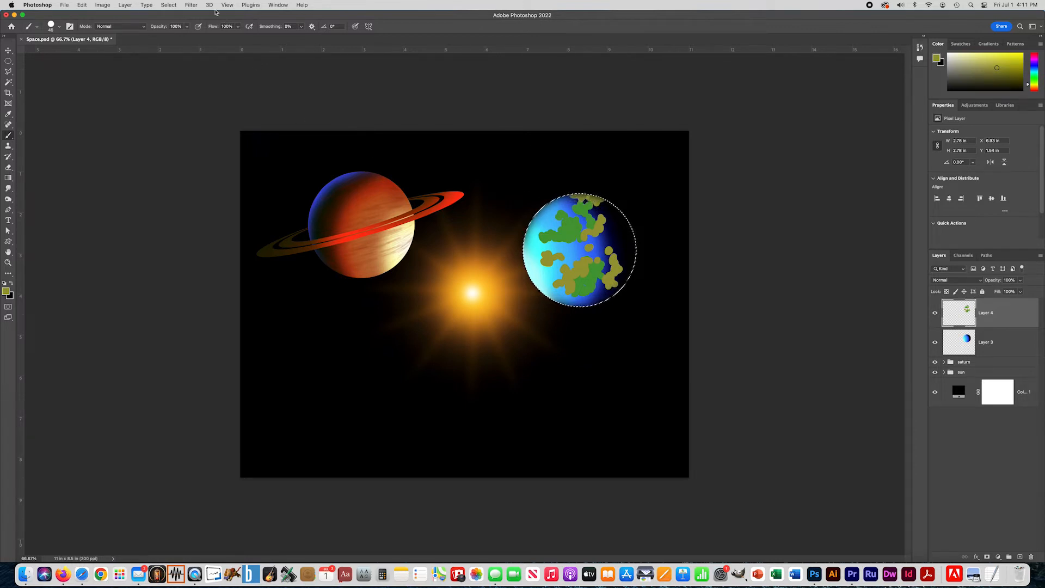
Open the Distort filters for the layer with the painted continents.
click(191, 5)
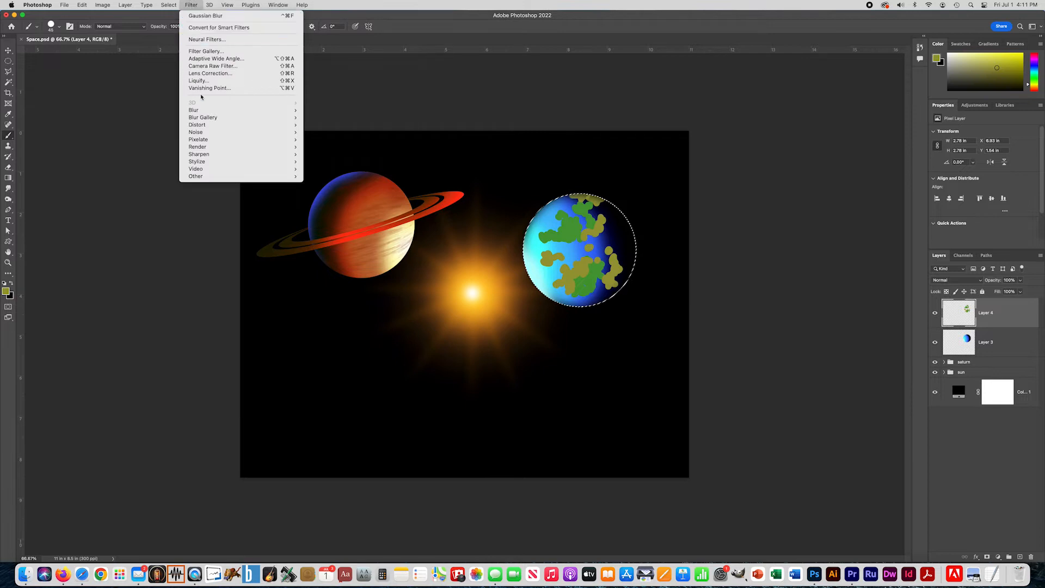
mouse_move(205, 125)
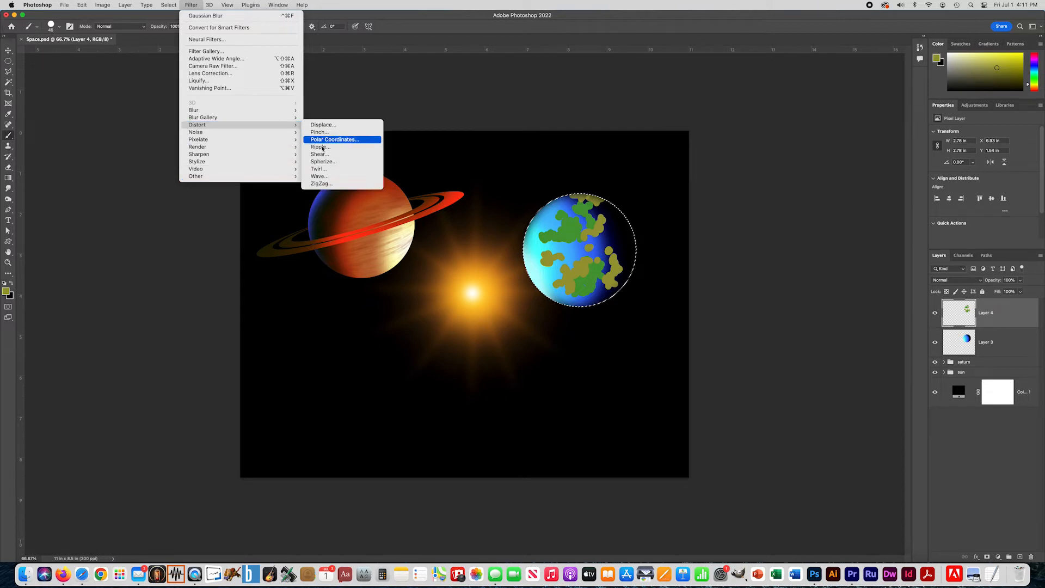
Apply a Sine Wave filter with 13 generators, wavelength 10–120 and amplitude 5–35 to the continents on Layer 4.
click(326, 175)
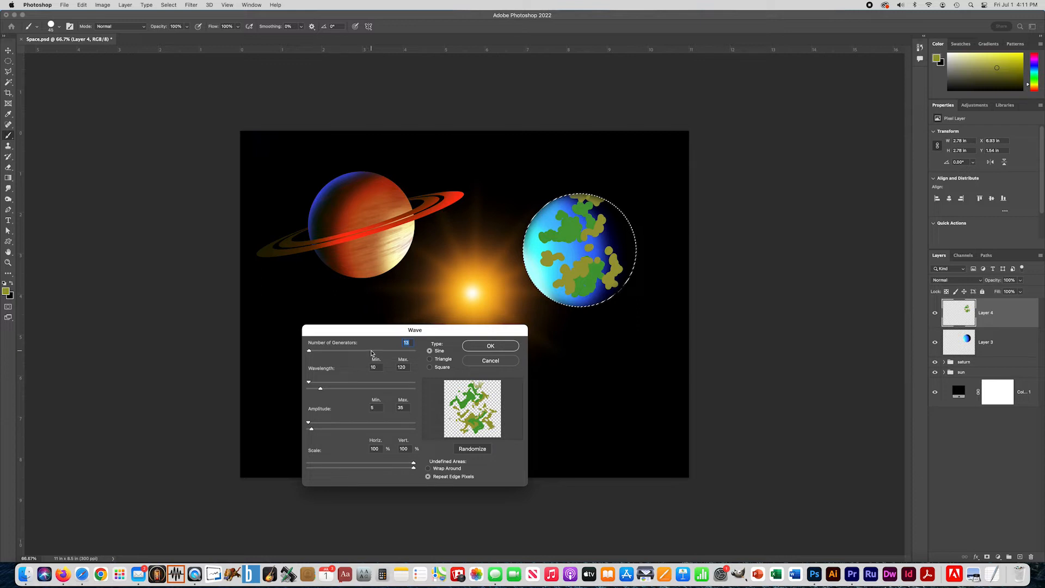
text(13)
drag(308, 352, 310, 353)
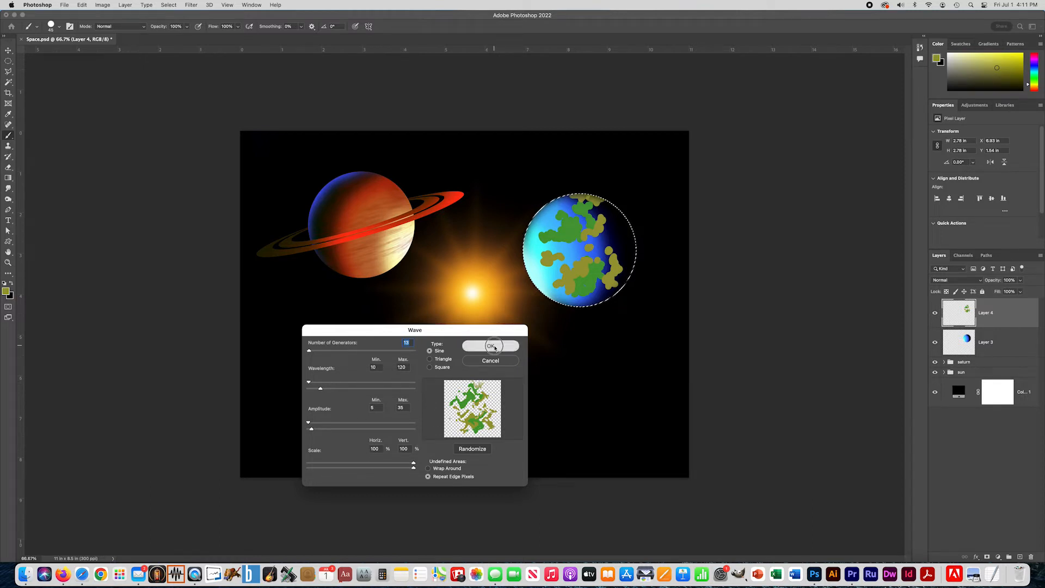
click(491, 346)
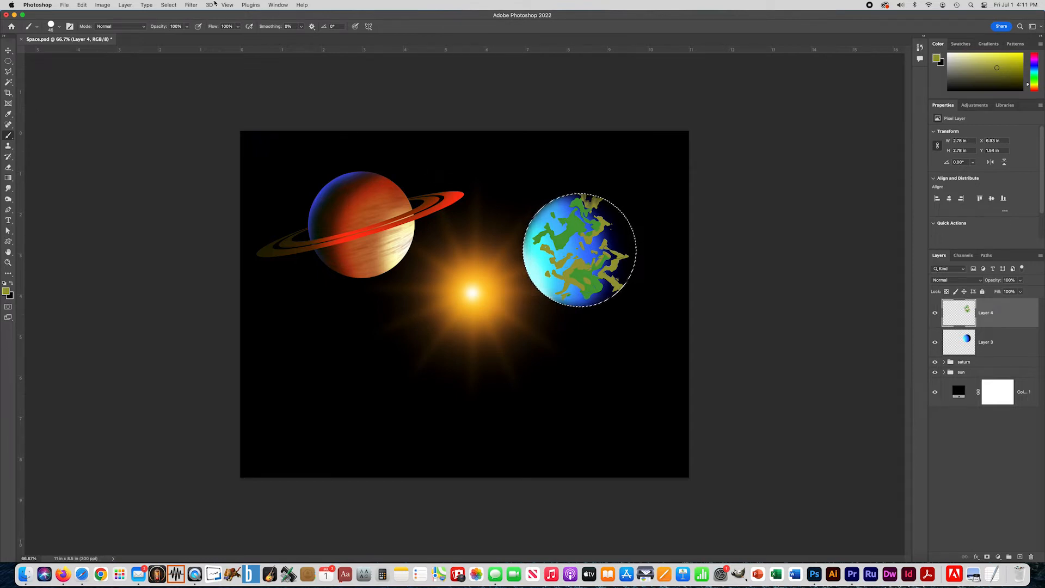
Apply the Spherize filter at 100% in Normal mode to the continents on Layer 4.
click(191, 4)
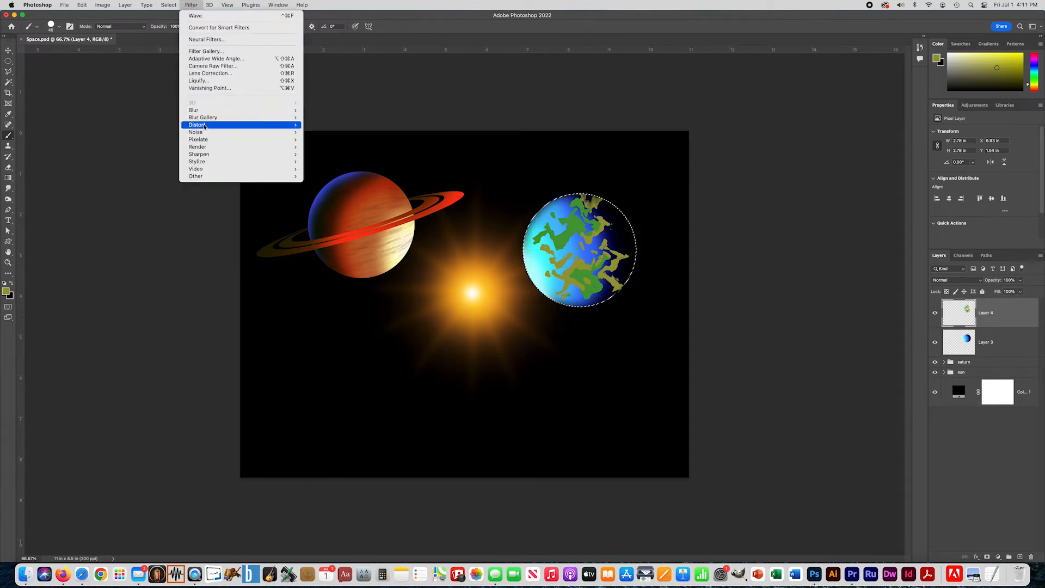
mouse_move(292, 128)
click(327, 161)
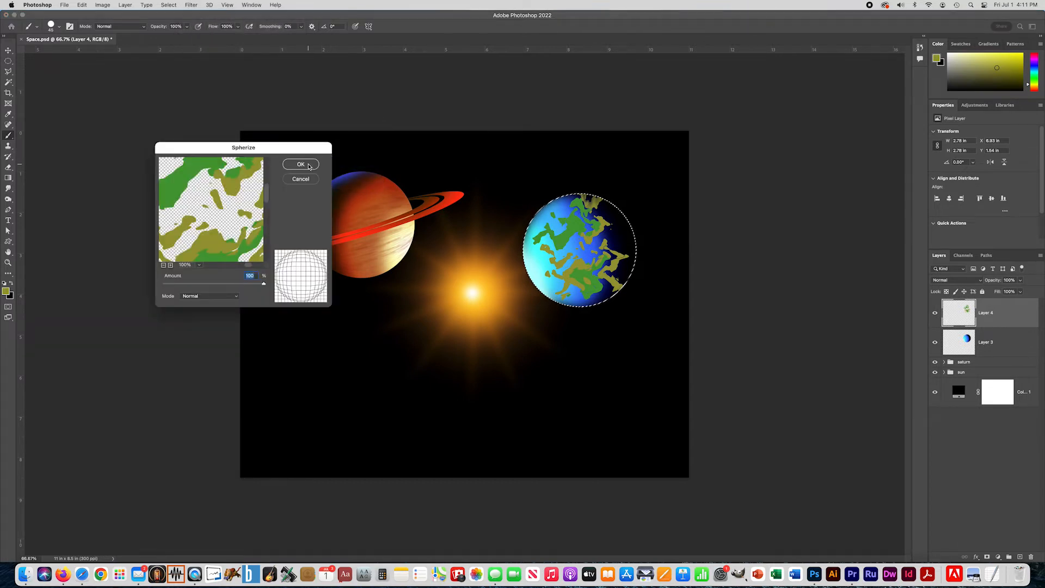
click(309, 166)
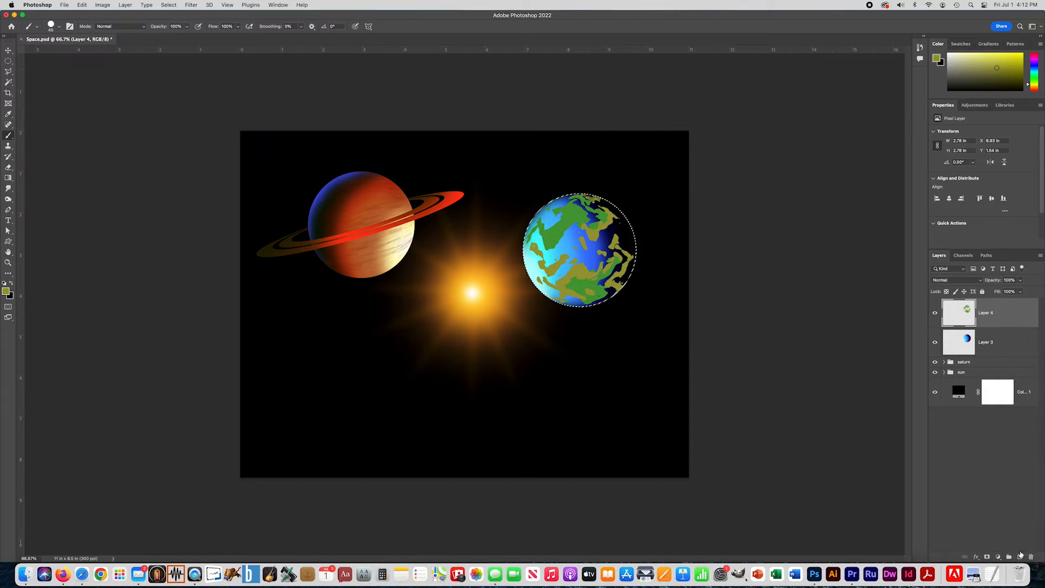
Add a new layer above the continents and set the foreground colour to white (ffffff).
click(1020, 557)
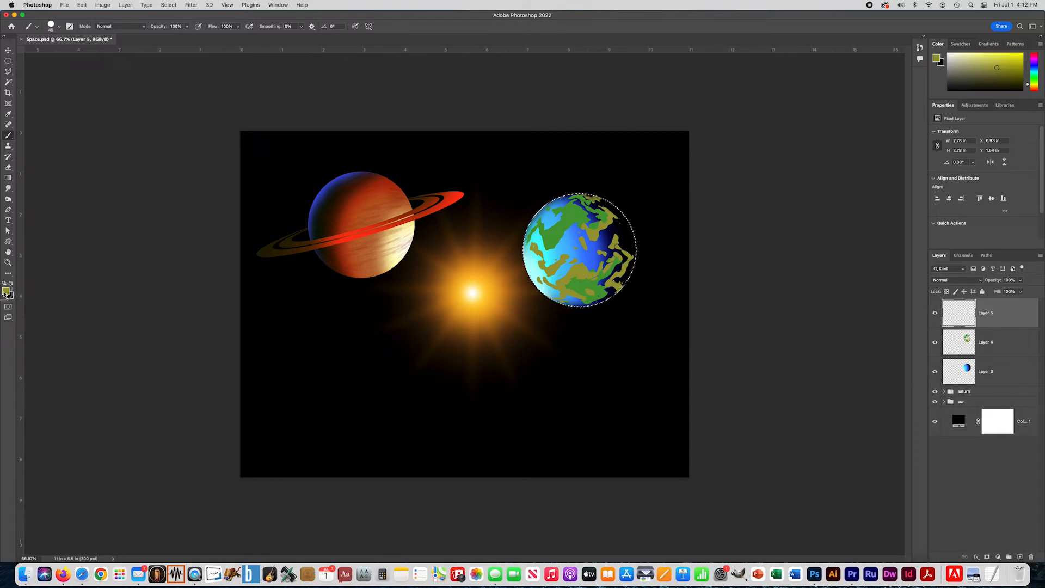
click(6, 292)
drag(291, 262, 366, 177)
click(338, 232)
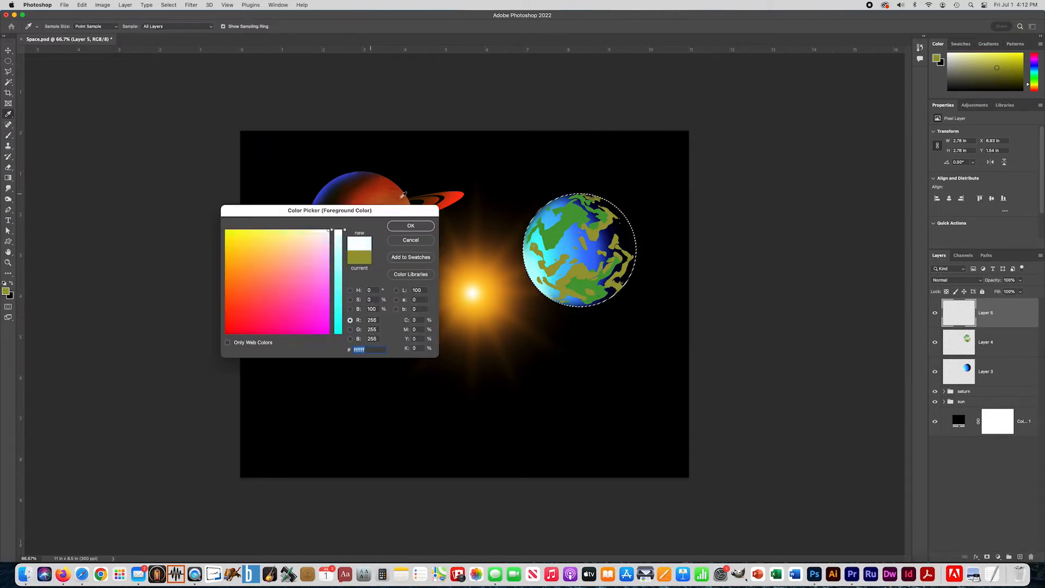
click(425, 227)
Paint scattered white cloud blobs with the Brush tool inside the circular selection over the earthlike planet.
key(b)
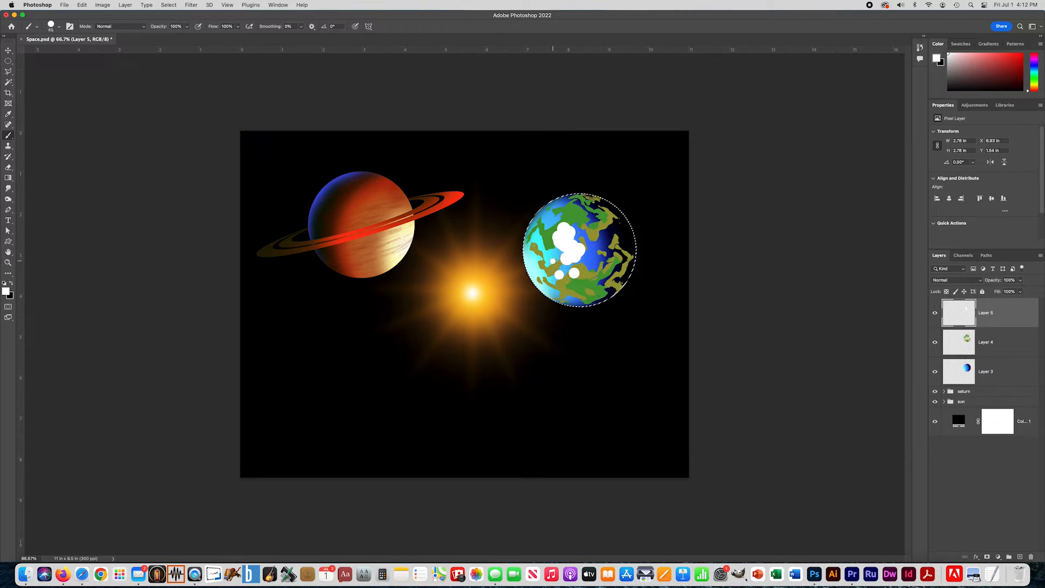
click(591, 237)
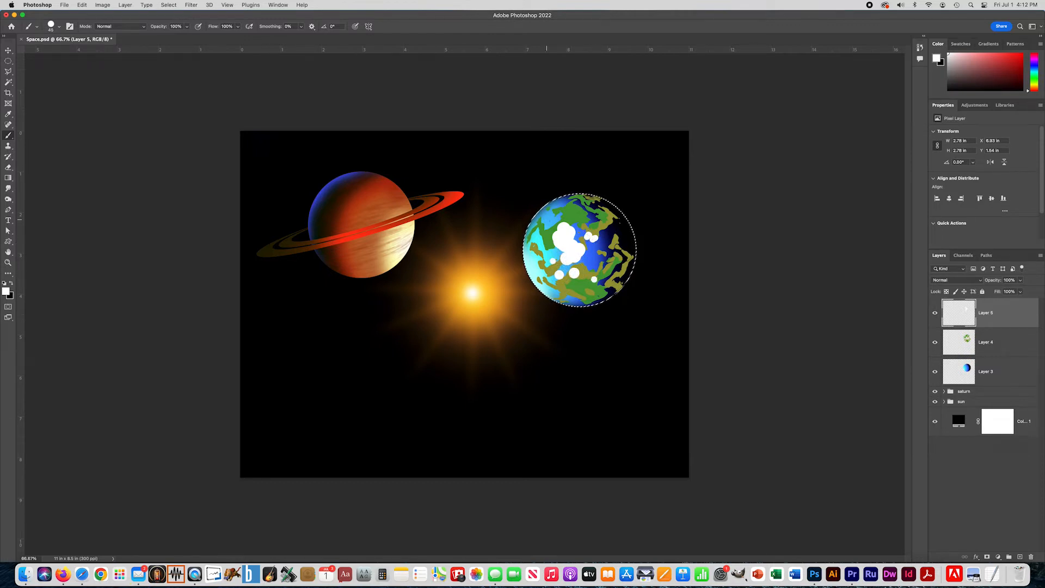
click(540, 216)
click(540, 263)
click(540, 271)
click(572, 289)
click(582, 293)
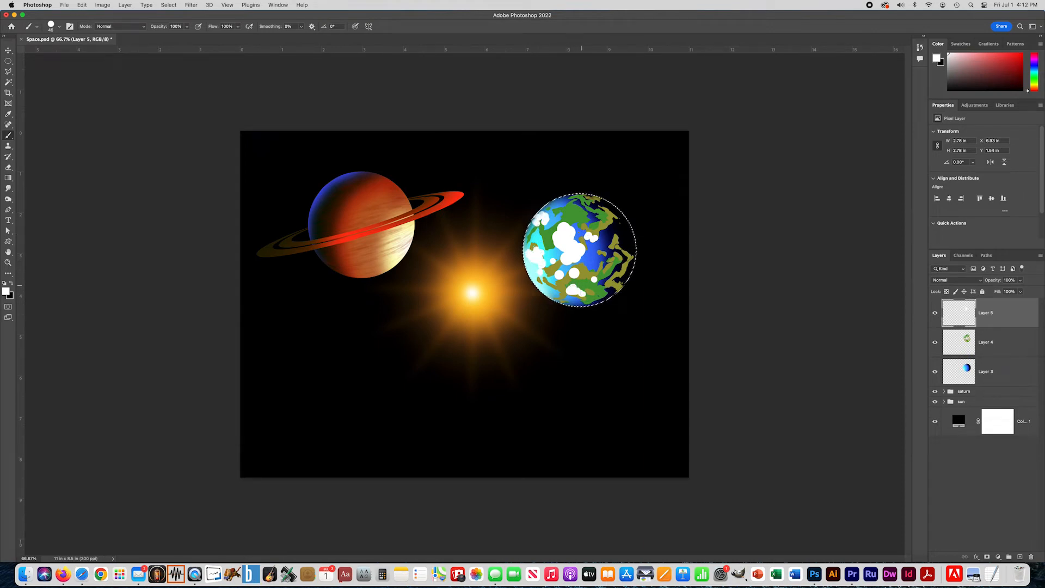
click(574, 210)
click(578, 207)
click(580, 208)
click(584, 203)
click(591, 207)
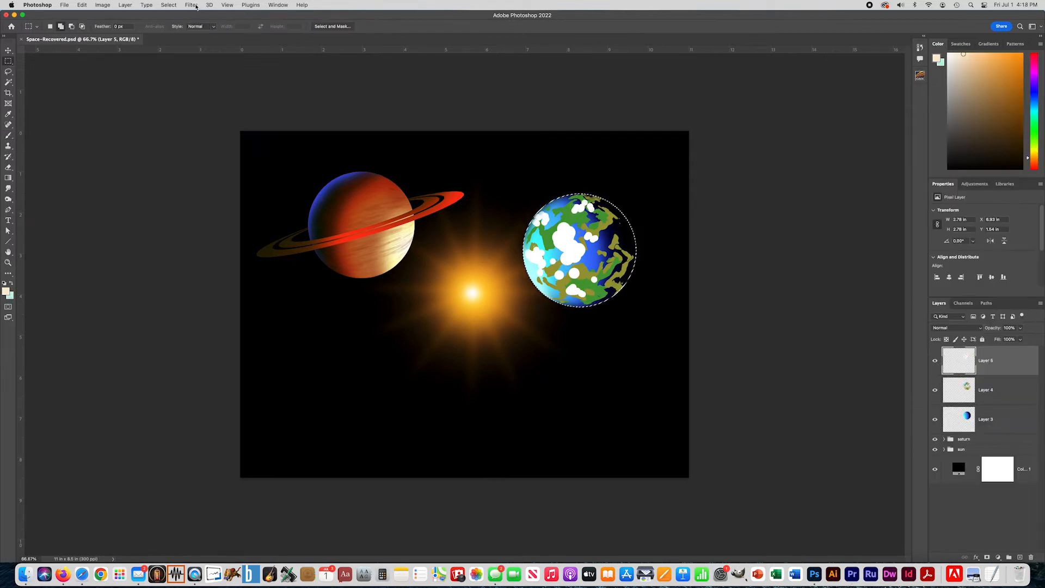
Apply a Sine Wave filter with 15 generators, wavelength 10–120 and amplitude 5–35 to the white clouds.
click(192, 5)
mouse_move(212, 124)
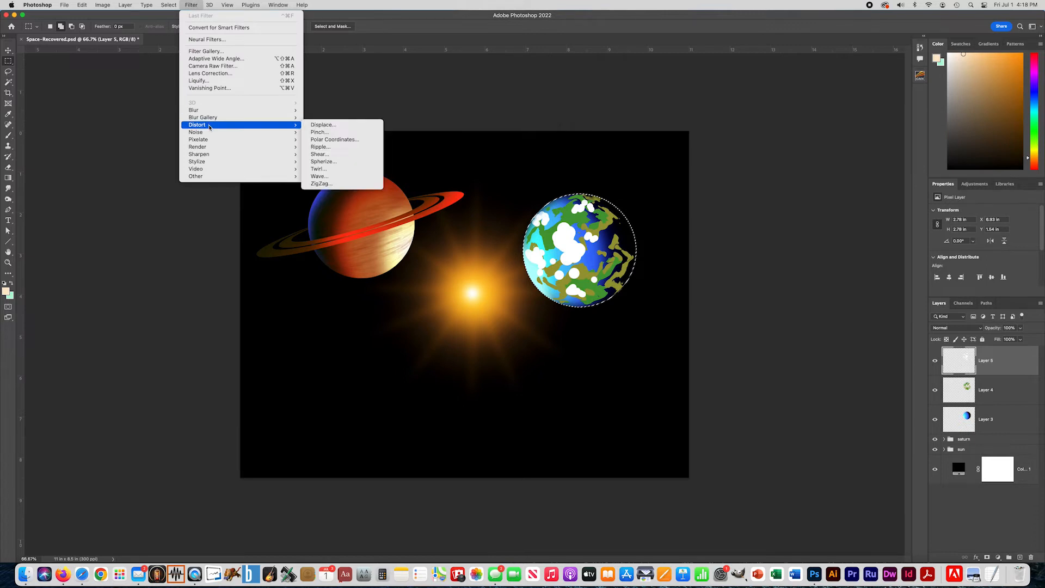
click(329, 177)
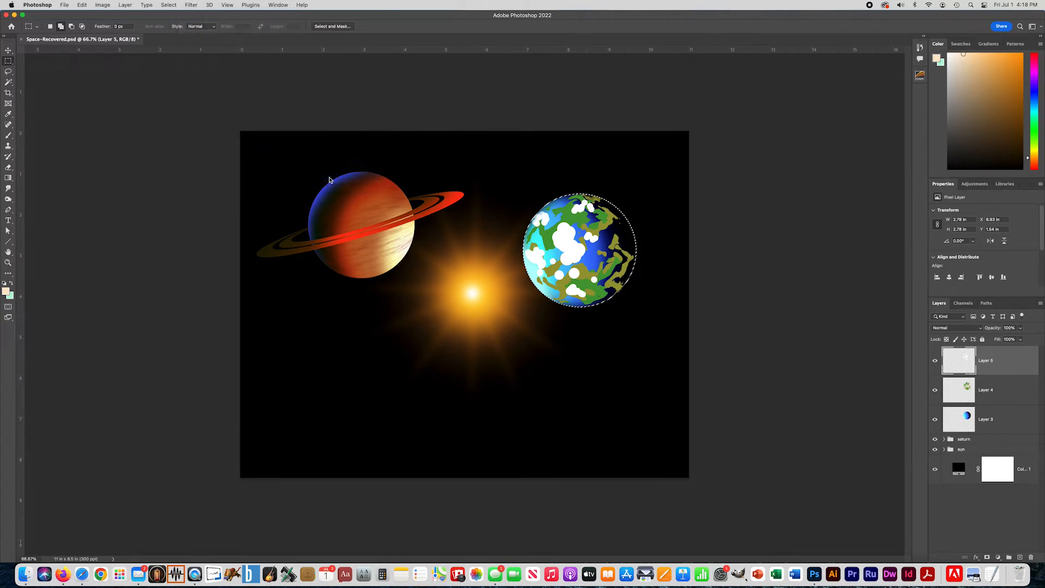
drag(307, 355, 311, 354)
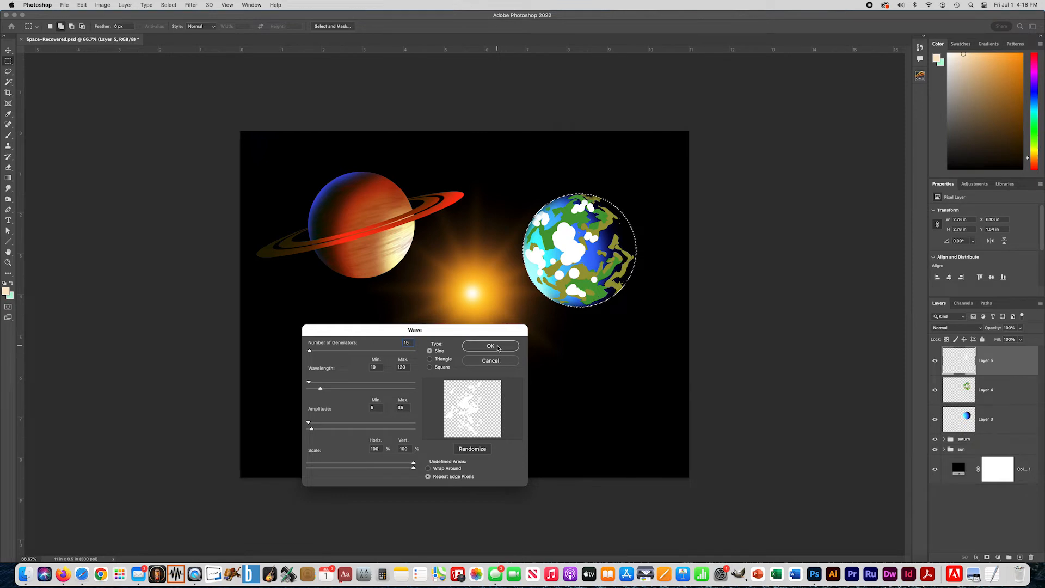
click(497, 346)
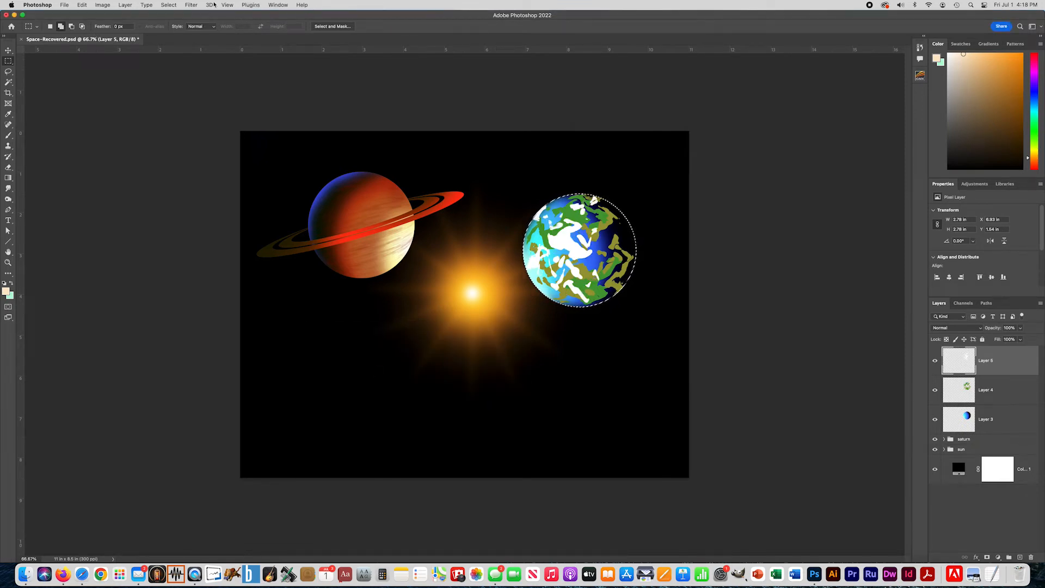
Spherize the clouds on Layer 5 at 100% in Normal mode and clear the circular selection.
click(192, 6)
mouse_move(255, 124)
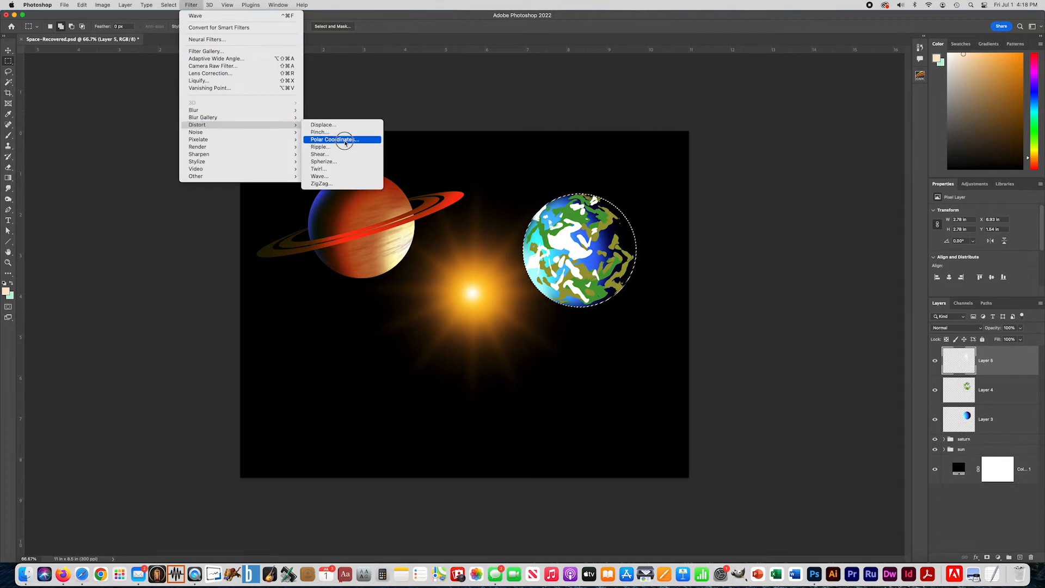
click(335, 162)
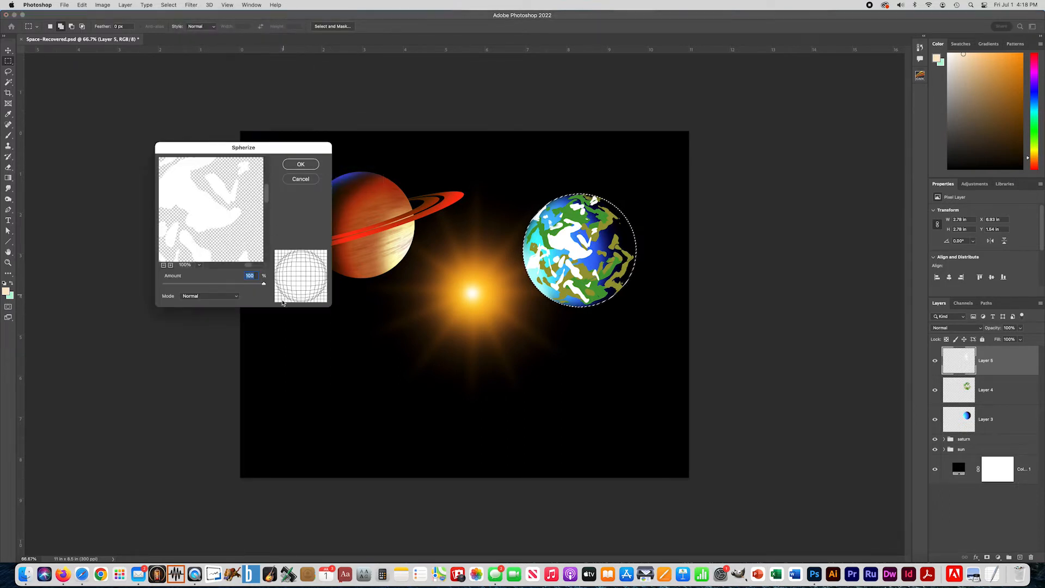
click(303, 166)
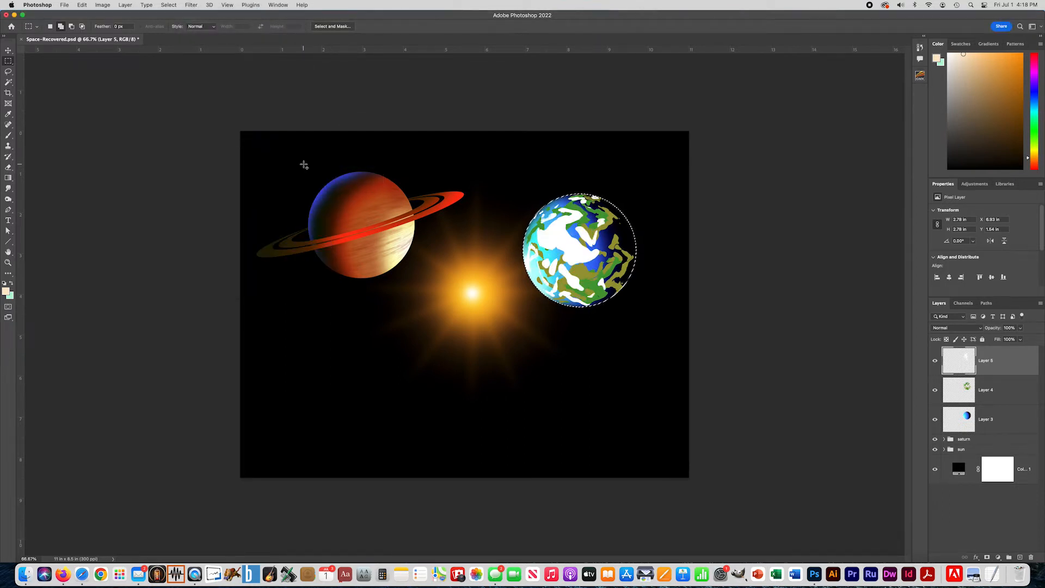
key(super+d)
Set the blend mode of the continents layer, Layer 4, to Darken.
click(978, 387)
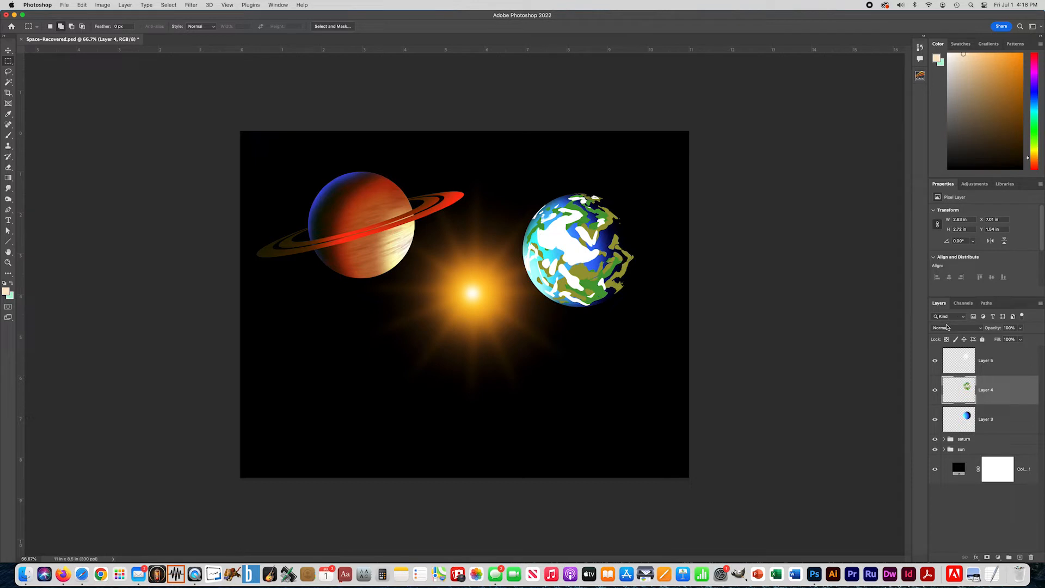
click(946, 327)
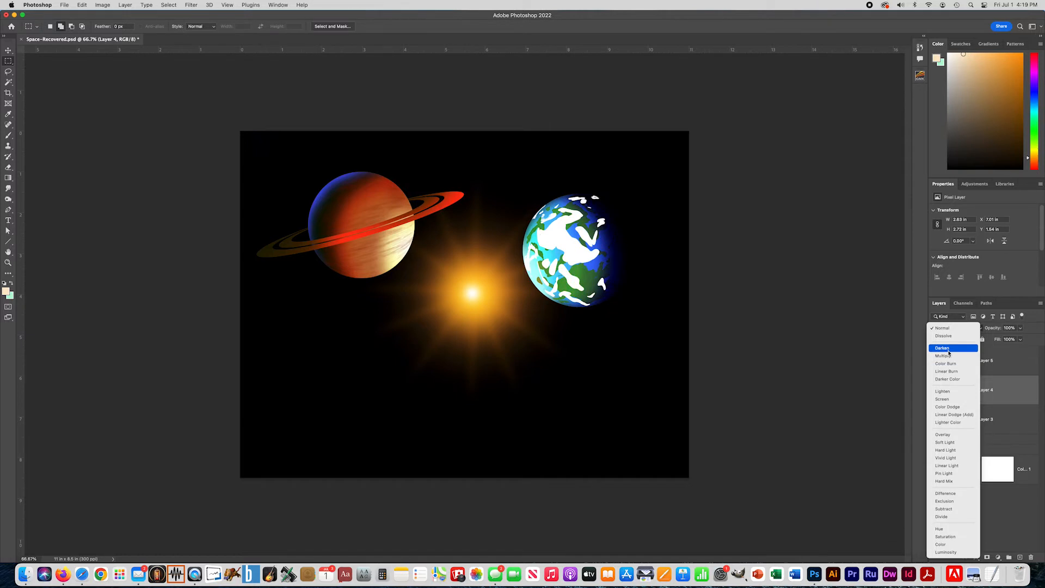
click(948, 350)
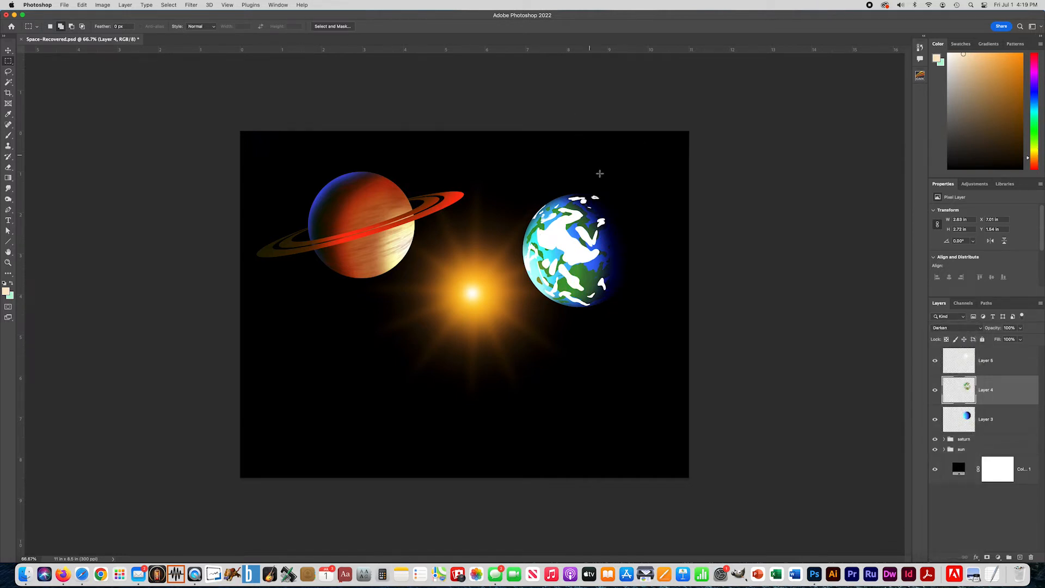
Fade the clouds on Layer 5 along the planet's shaded side using a soft eraser at 0% hardness enlarged to 1000 px.
click(987, 362)
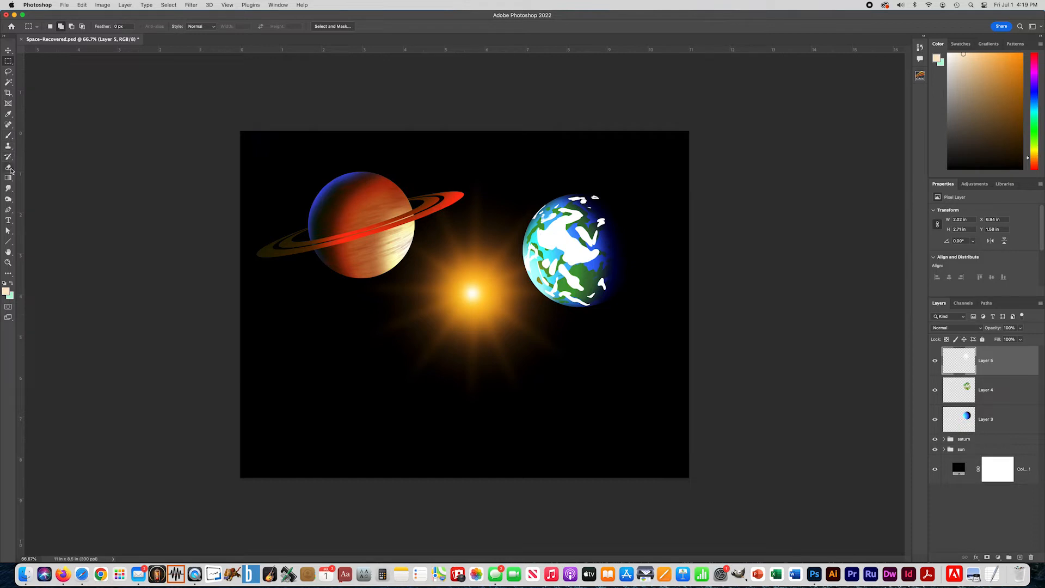
click(9, 168)
click(50, 26)
mouse_move(98, 71)
mouse_down()
mouse_move(31, 72)
mouse_move(93, 52)
mouse_up()
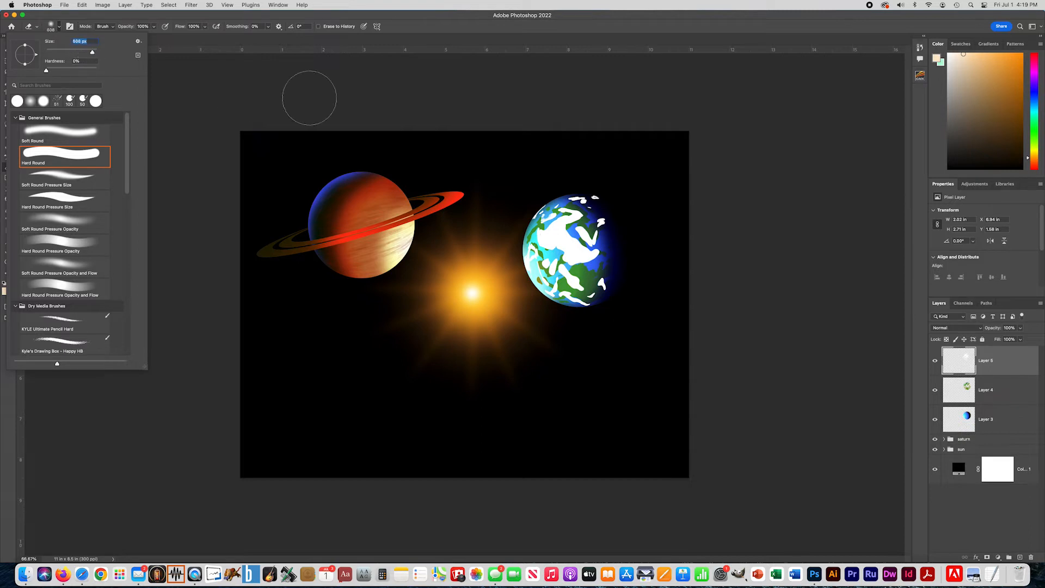
click(619, 166)
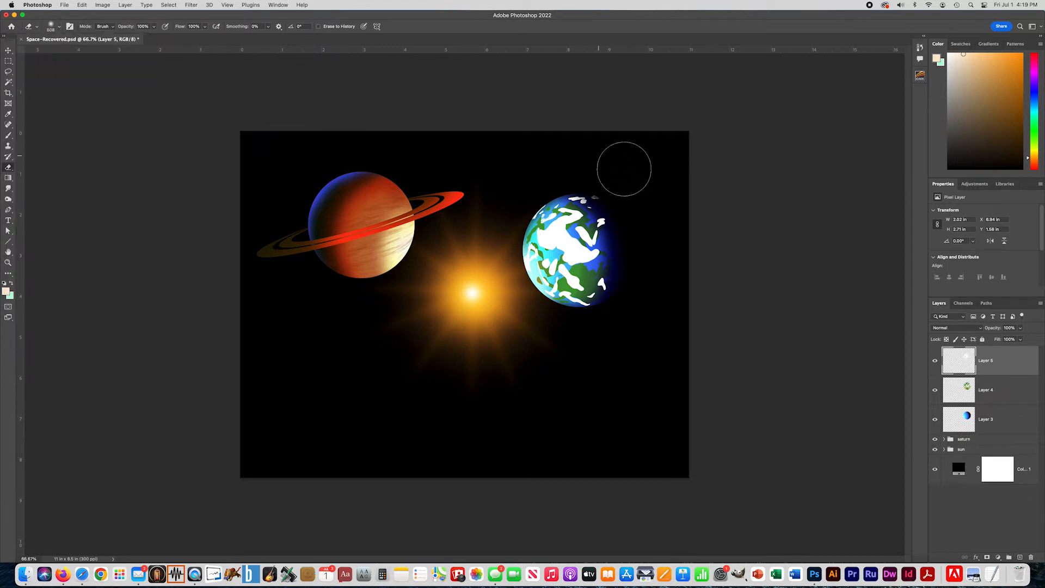
key(bracketright)
key(bracketright)
key(bracketright)
key(bracketright)
key(bracketright)
mouse_move(650, 178)
mouse_down()
mouse_move(545, 120)
mouse_move(618, 149)
mouse_move(645, 174)
mouse_move(662, 205)
mouse_move(667, 268)
mouse_up()
mouse_move(651, 310)
mouse_down()
mouse_move(623, 358)
mouse_move(573, 380)
mouse_up()
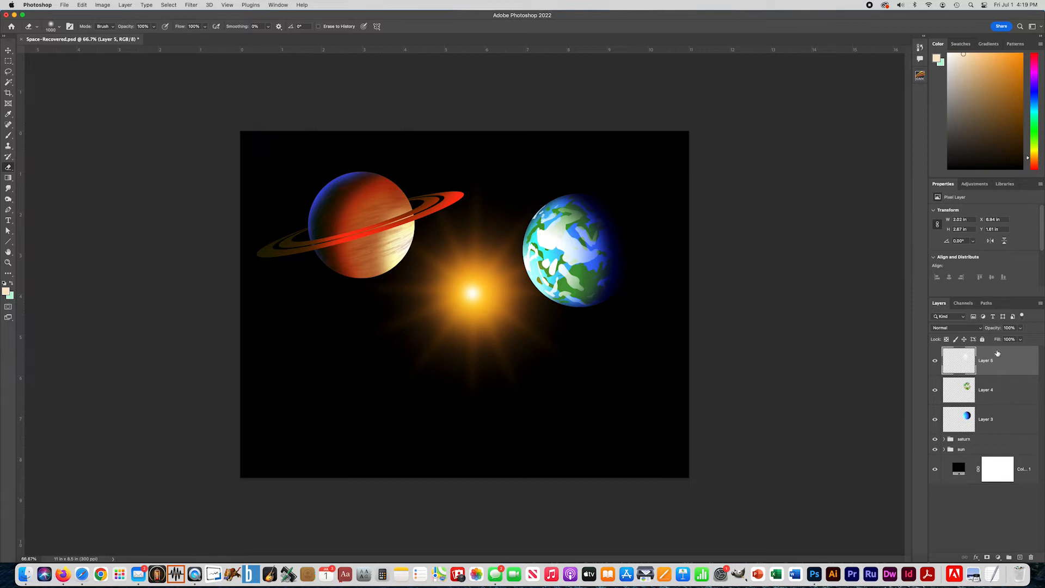
Group Layers 3, 4 and 5 and name the group "earthlike".
click(994, 420)
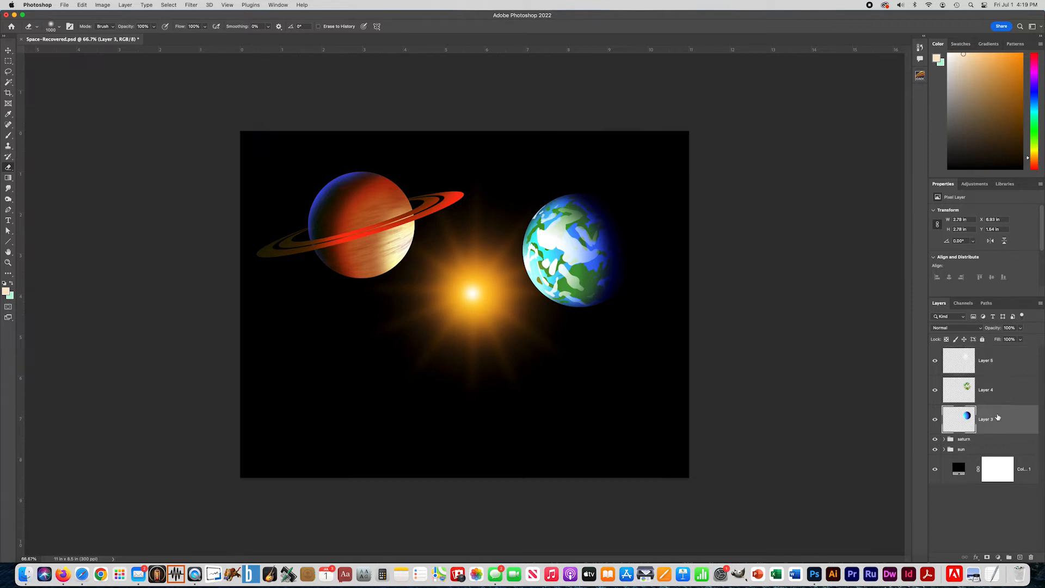
shift+click(988, 368)
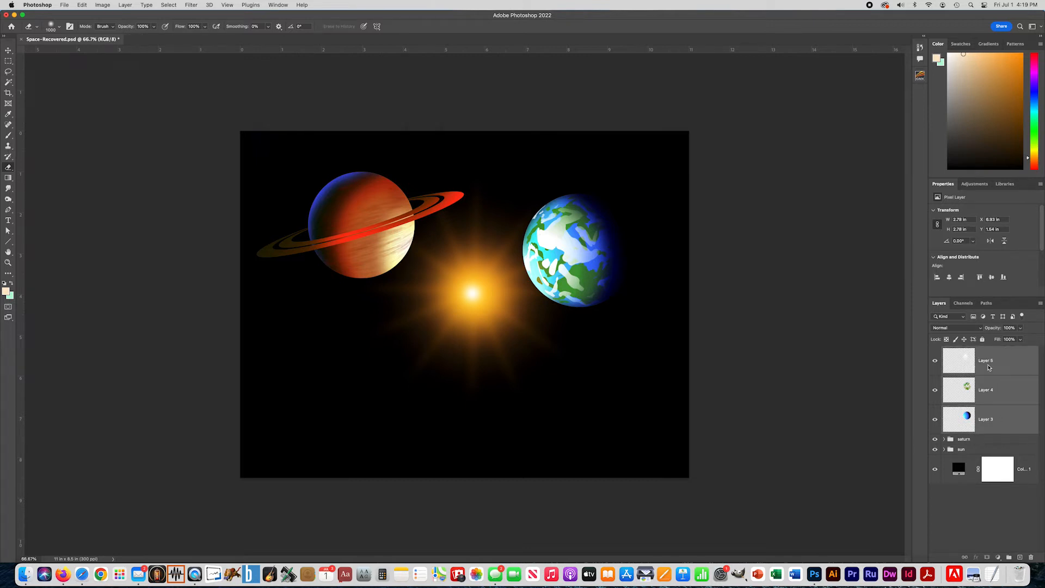
key(super+g)
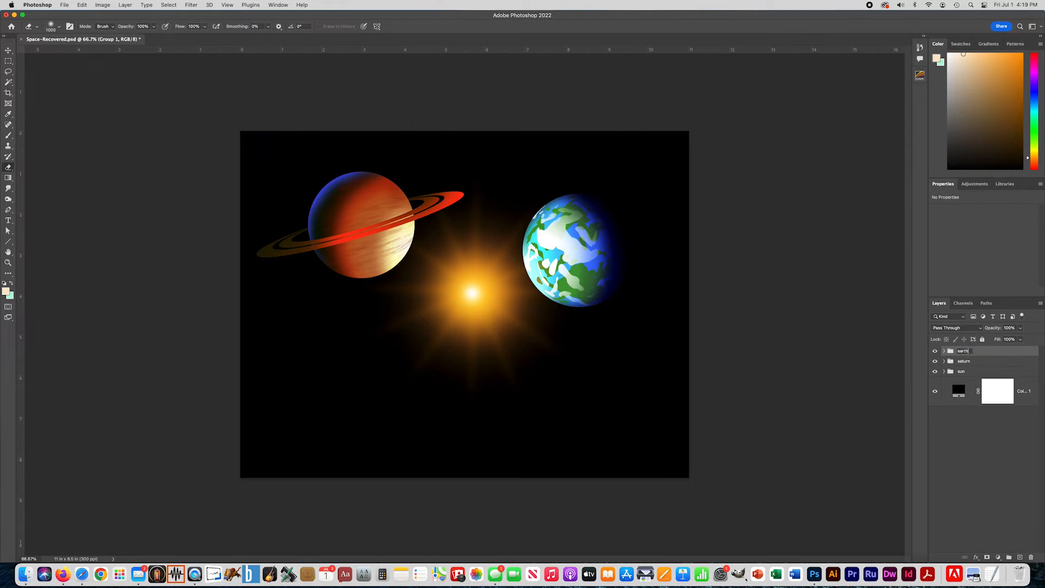
text(earthlike)
key(Return)
Scale the earthlike group to about 53%, rotate it about -14.24°, and place it near the canvas's upper-right corner.
key(super+t)
drag(523, 306, 572, 256)
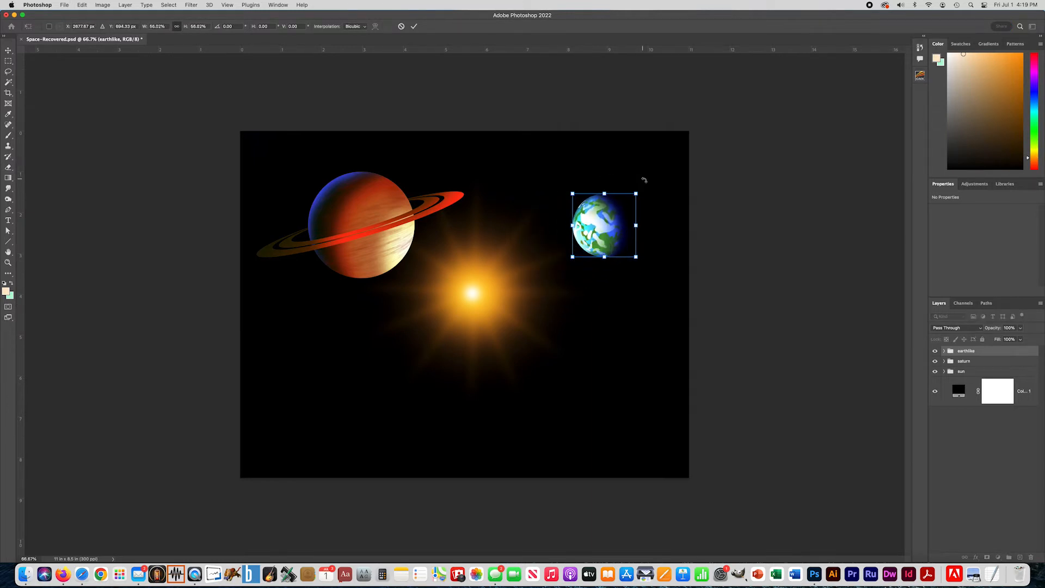
drag(651, 188, 640, 177)
drag(601, 234, 611, 195)
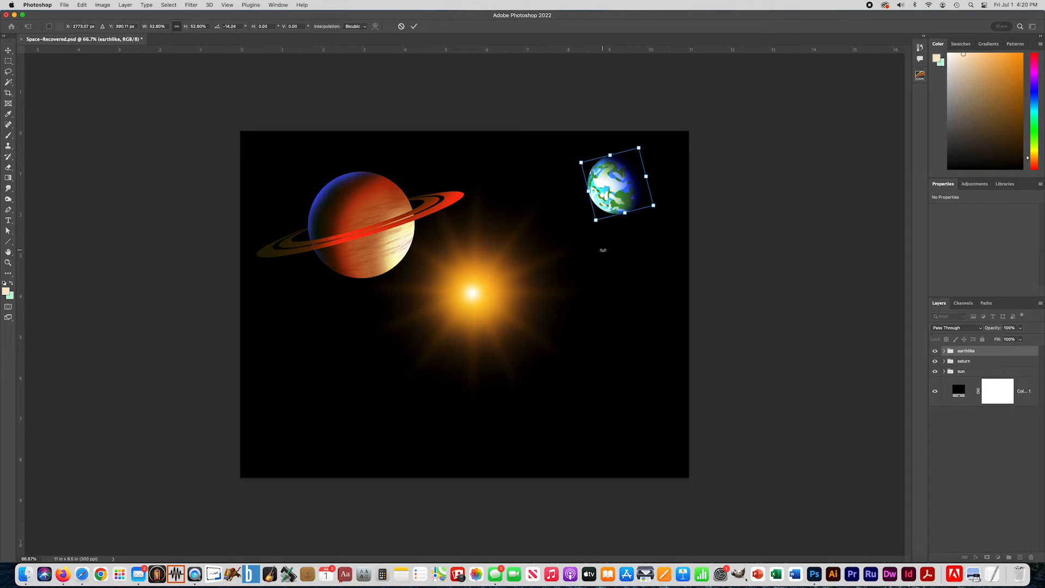
key(e)
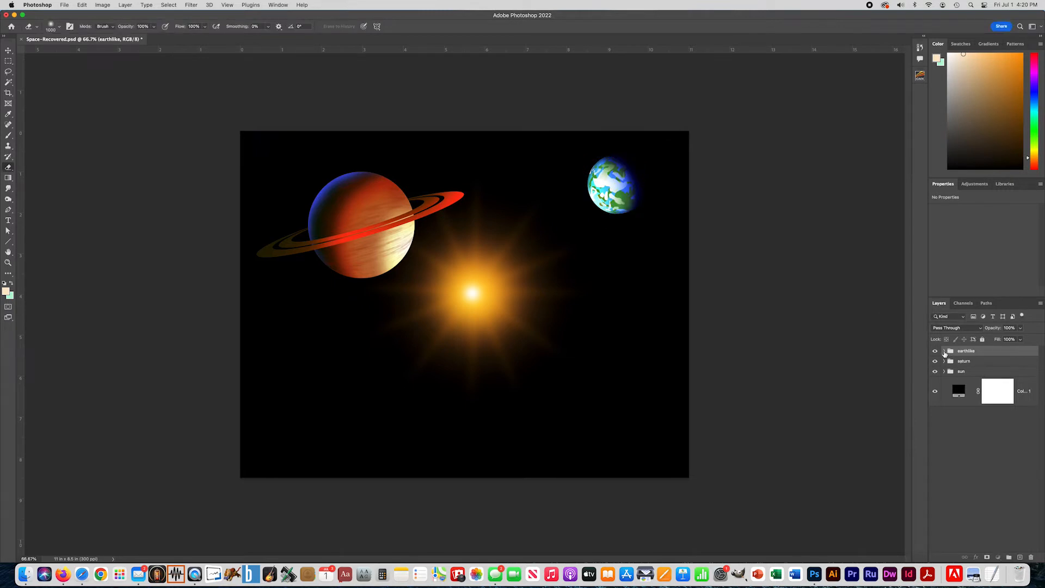
Expand the earthlike group and slightly lower the opacity of the clouds on Layer 5.
click(945, 351)
click(1002, 376)
click(1020, 327)
drag(1020, 338, 1013, 339)
Reduce the opacity of the continents on Layer 4 to about 59% and the clouds on Layer 5 to 64%.
click(1000, 407)
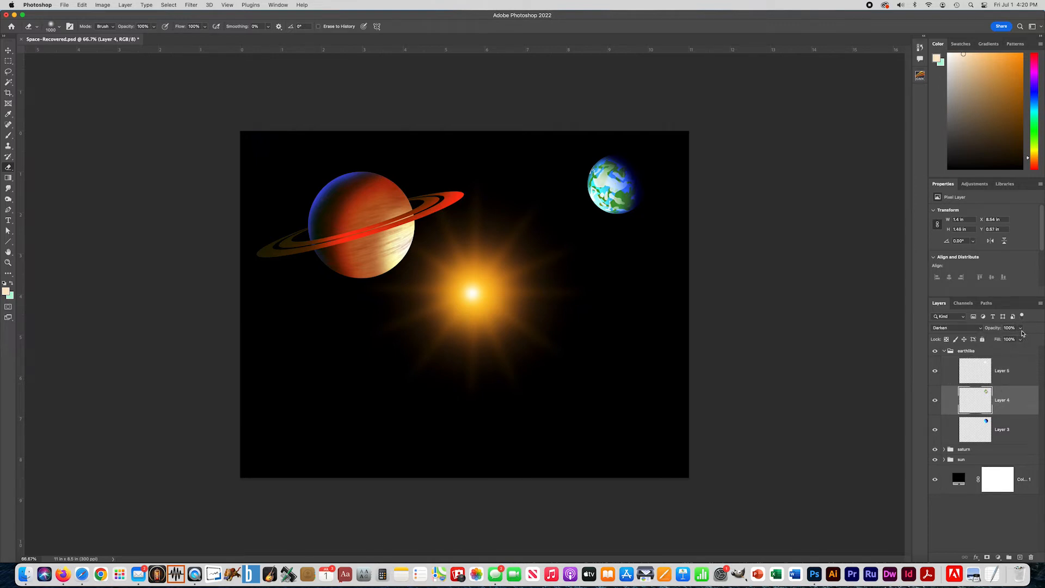
drag(1019, 335, 1005, 340)
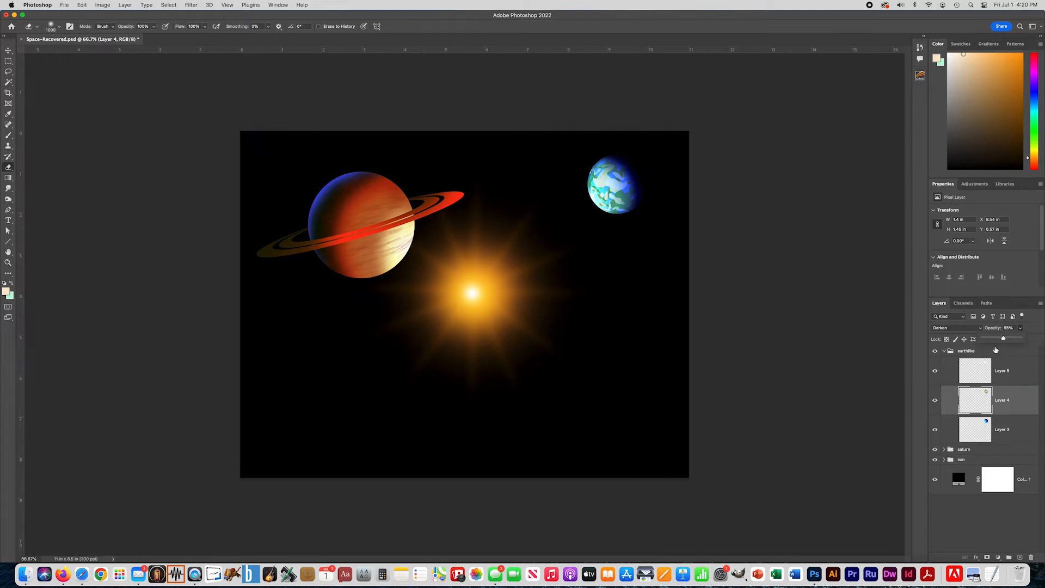
click(1004, 377)
click(1020, 328)
drag(1019, 338, 1015, 339)
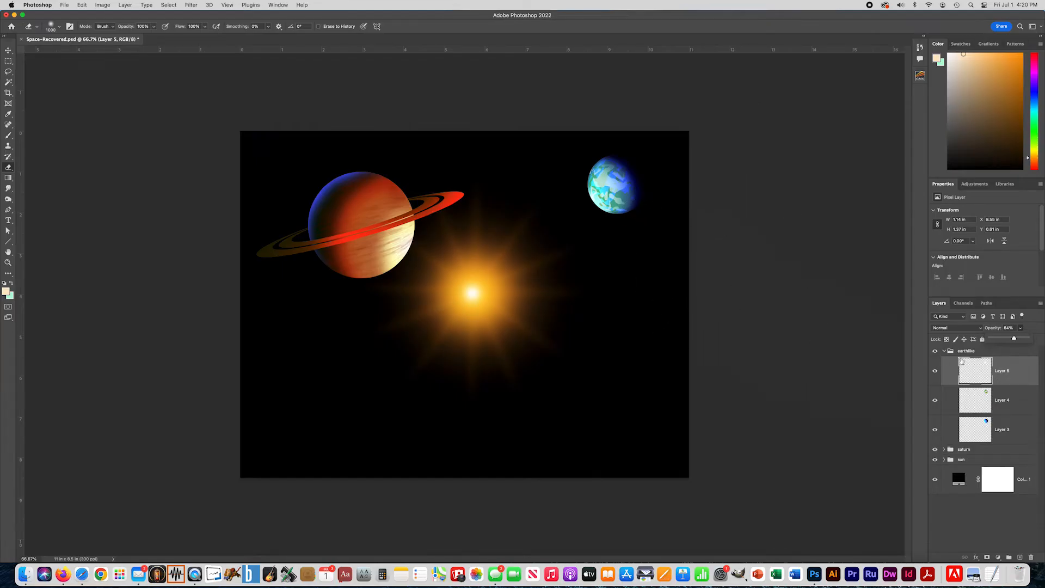
Collapse the earthlike group, add a new layer above it, and make a circular selection about 3.04 in wide beside the sun.
click(944, 350)
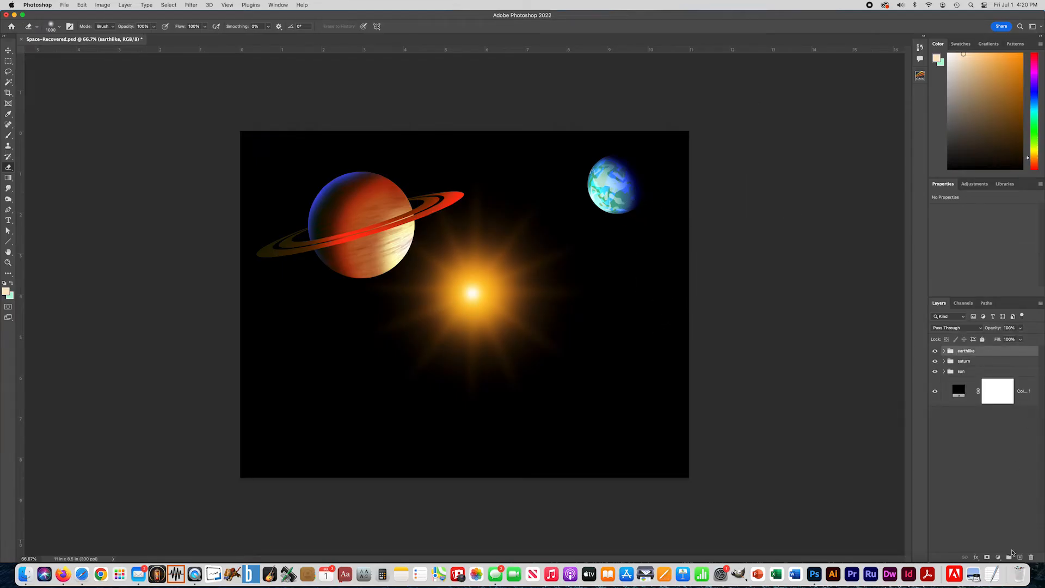
click(1019, 557)
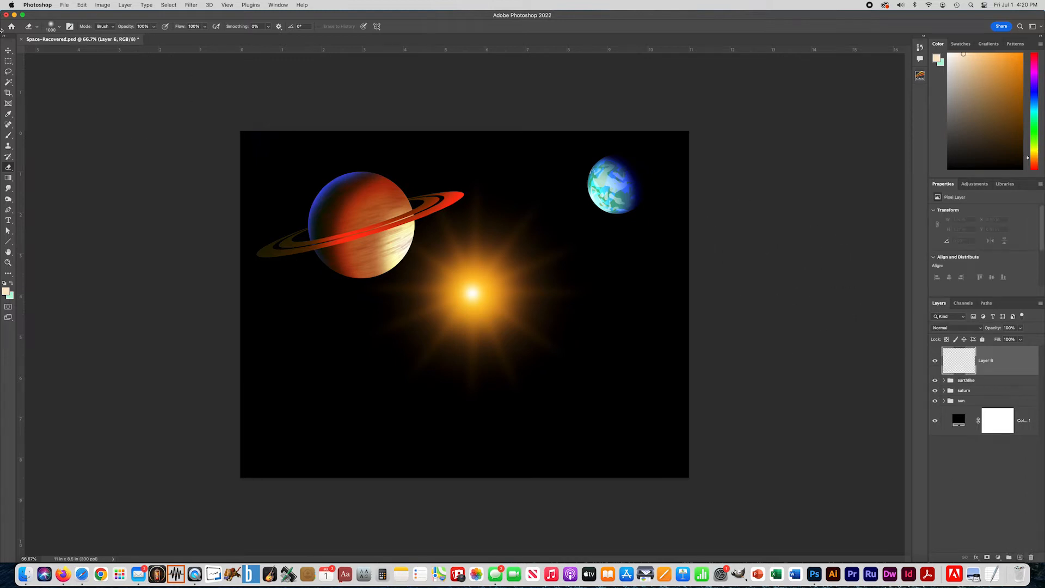
click(8, 60)
click(30, 67)
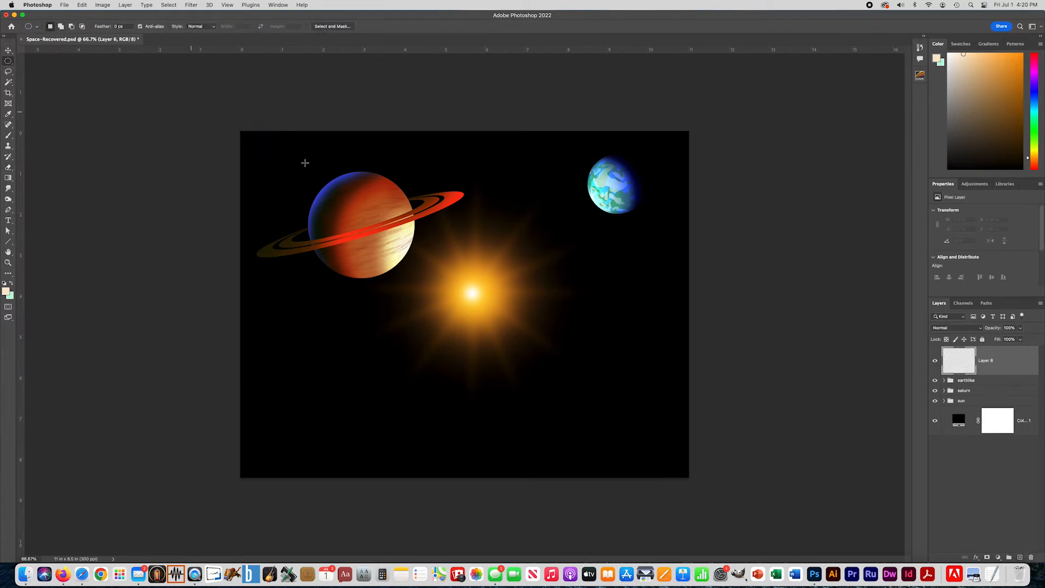
drag(511, 252, 636, 394)
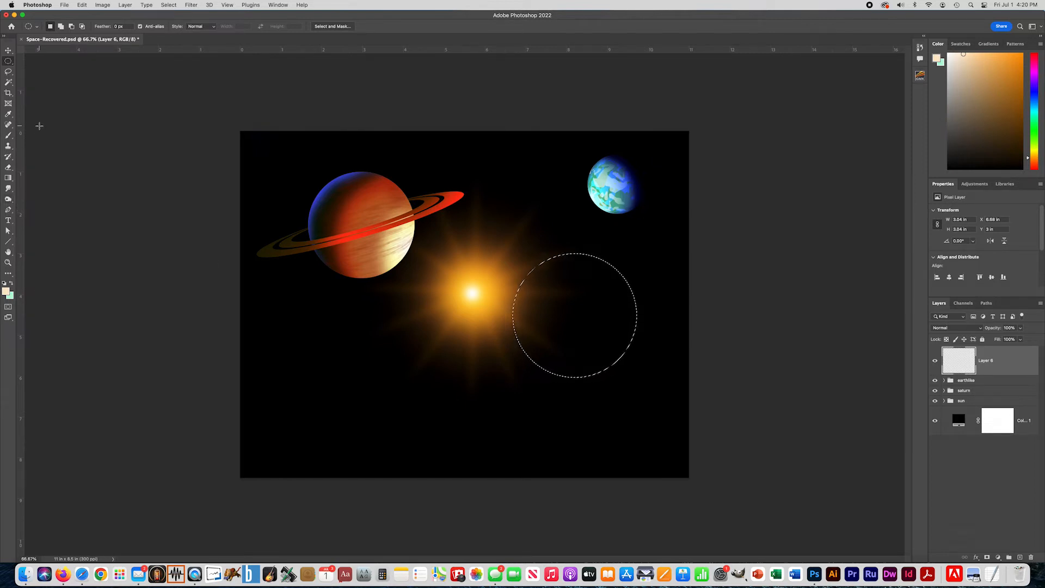
Fill the circular selection with white using a soft round brush at 1400 px.
drag(959, 67, 943, 51)
click(6, 291)
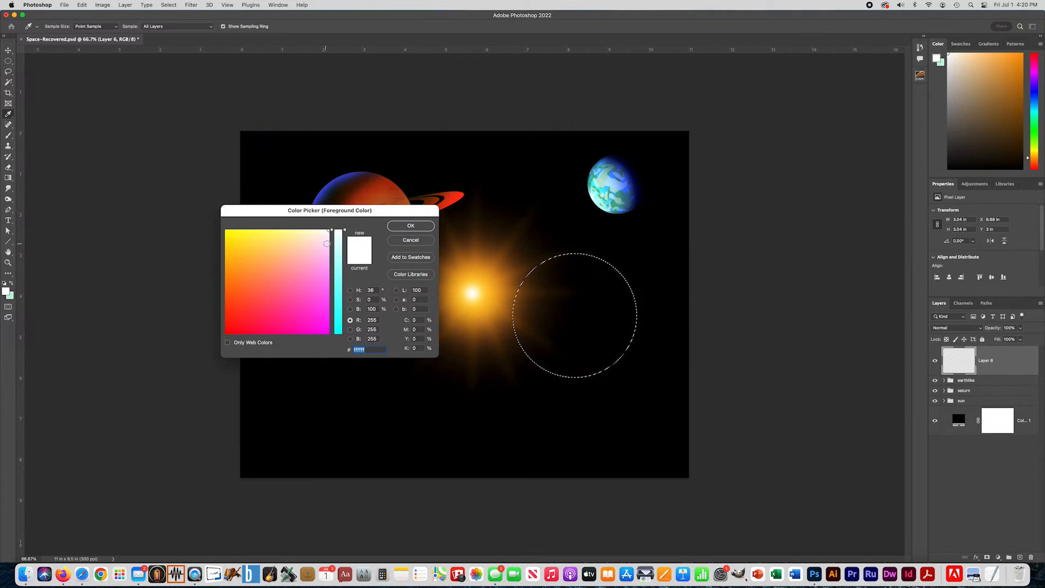
key(Return)
key(b)
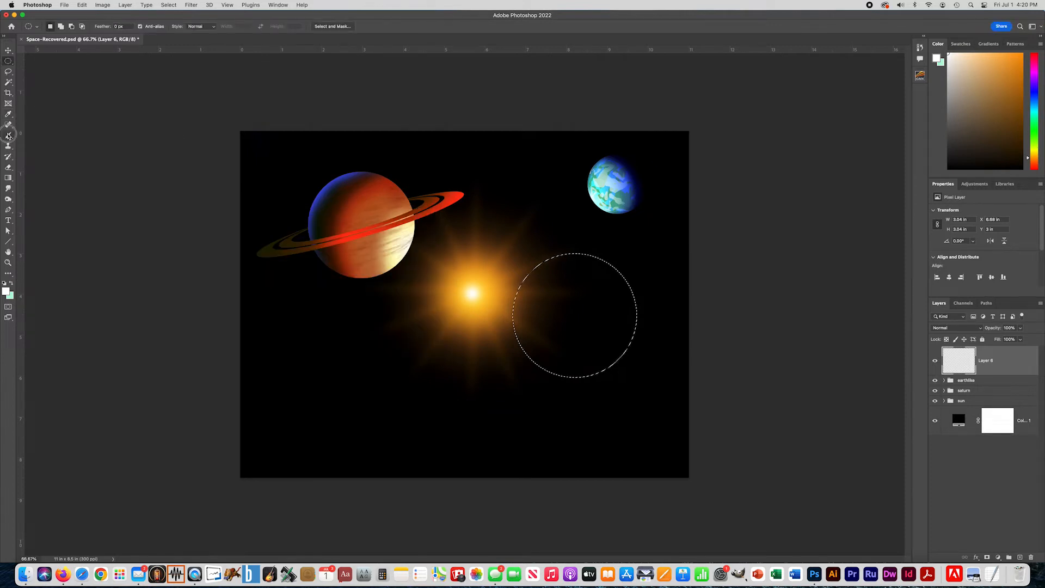
click(51, 26)
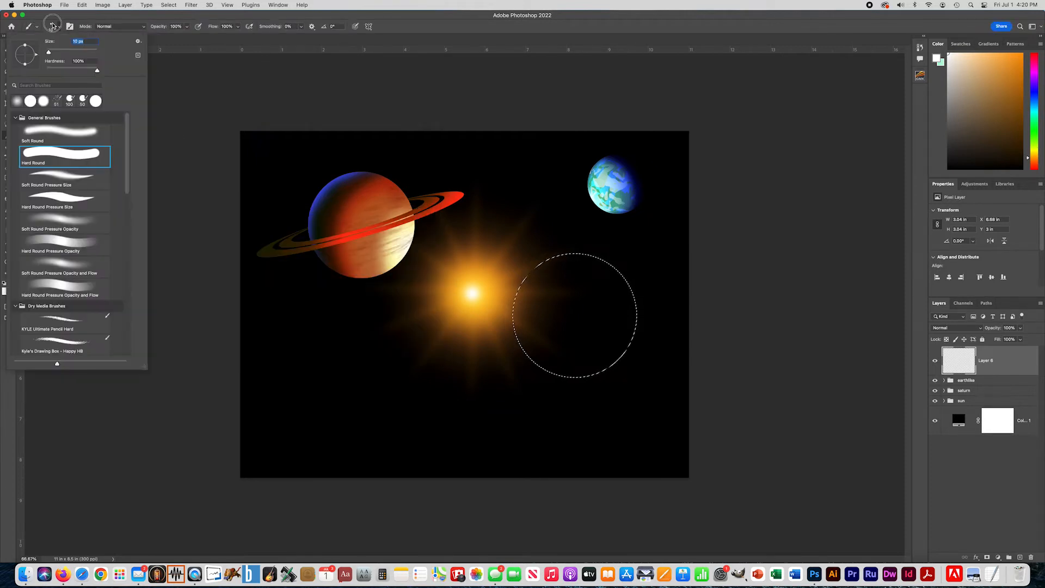
text(1400)
key(Return)
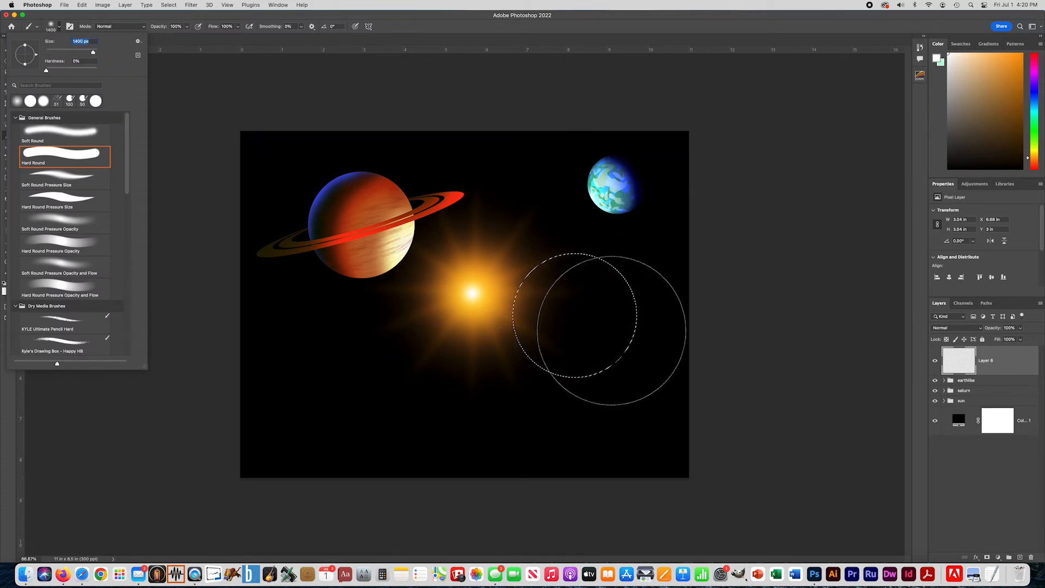
click(604, 348)
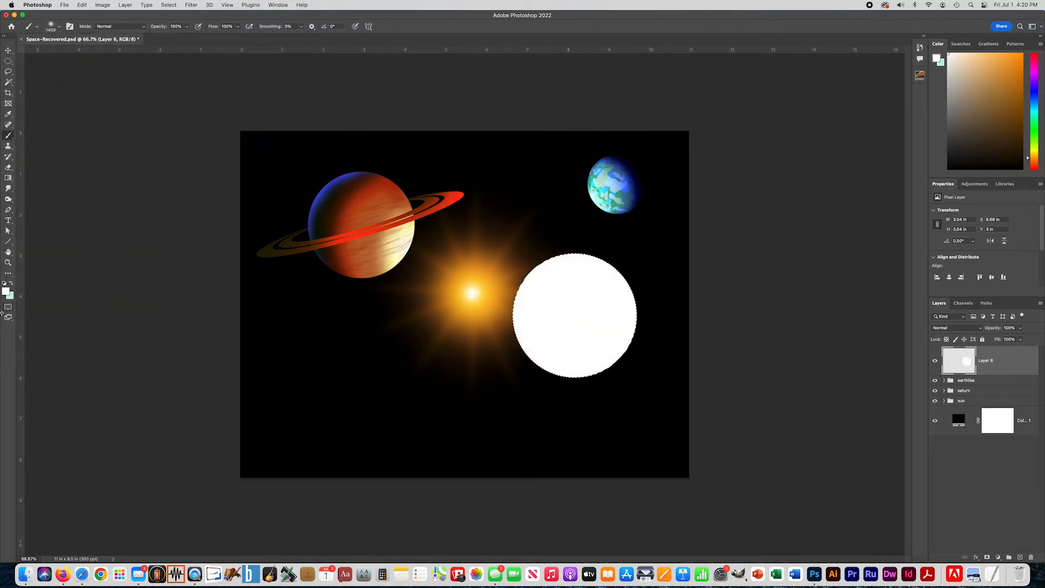
Paint a soft cream (#fff5cf) band down the middle of the white sphere with a 476 px brush.
click(57, 29)
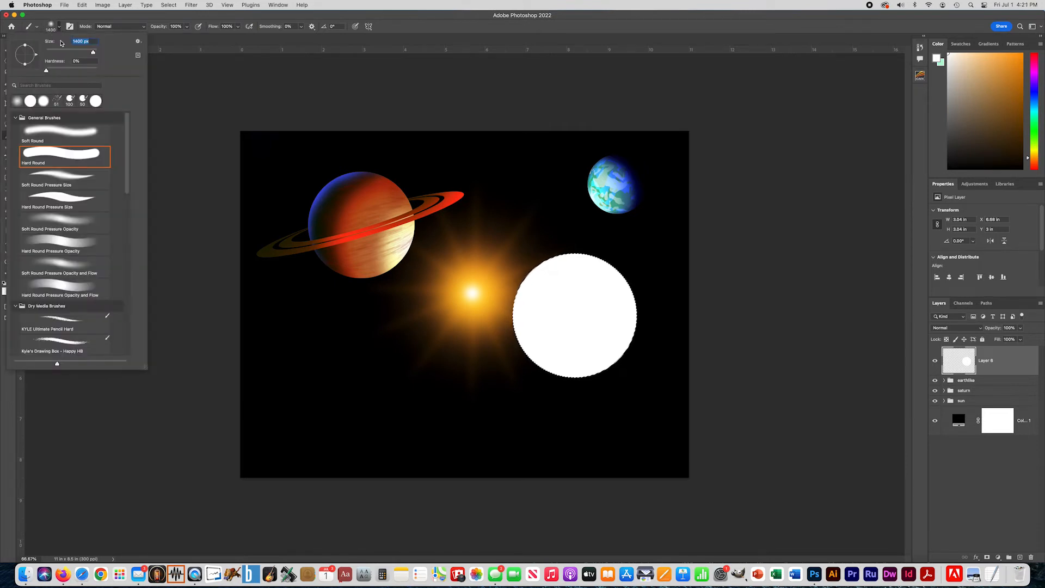
drag(93, 53, 92, 53)
click(222, 111)
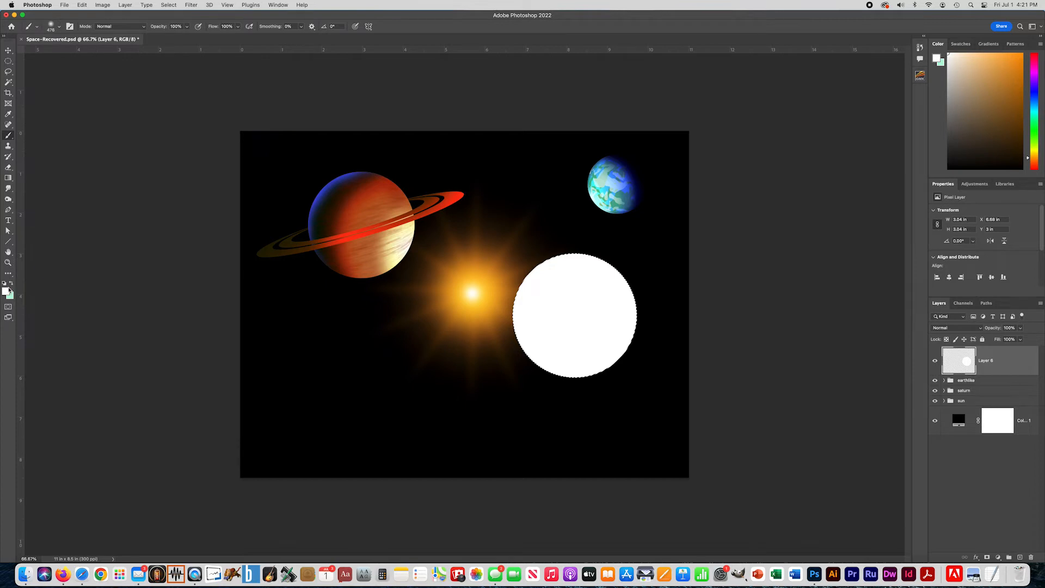
click(6, 291)
drag(315, 242, 310, 234)
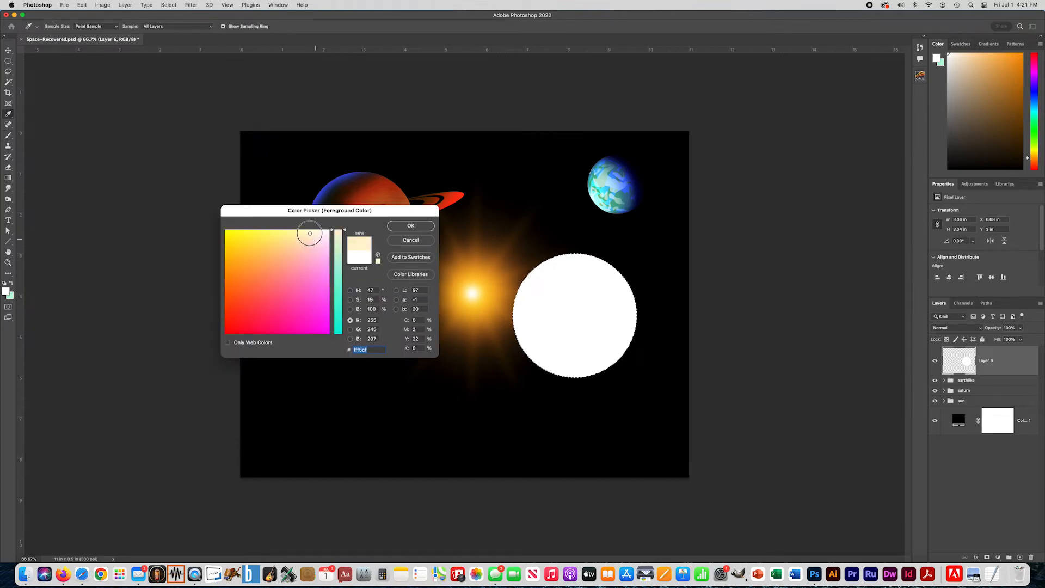
click(411, 225)
mouse_move(536, 294)
mouse_down()
mouse_move(571, 325)
mouse_move(539, 397)
mouse_up()
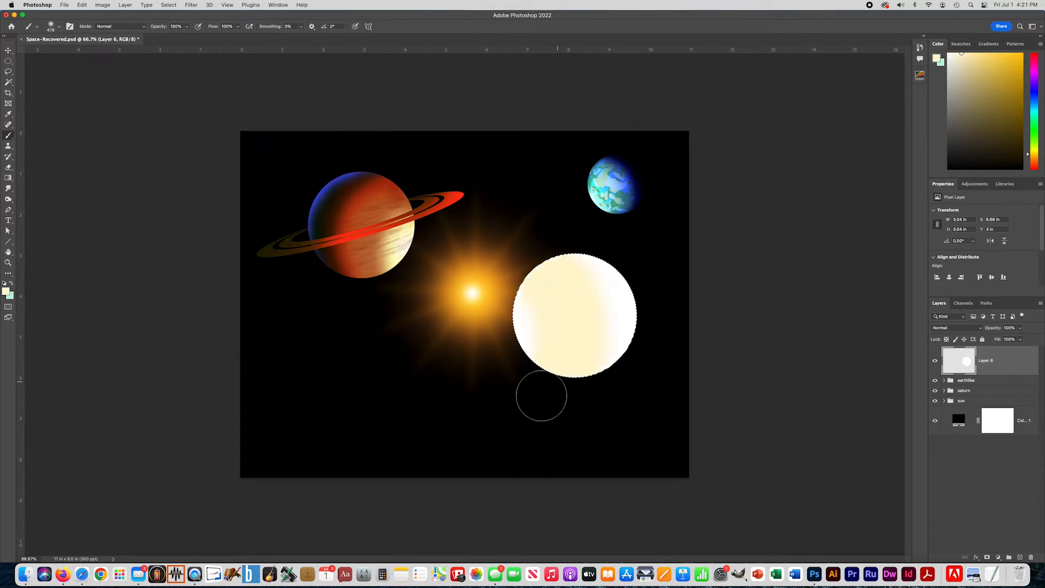
Paint the half of the sphere facing away from the sun with a neutral mid-gray.
click(6, 293)
click(978, 103)
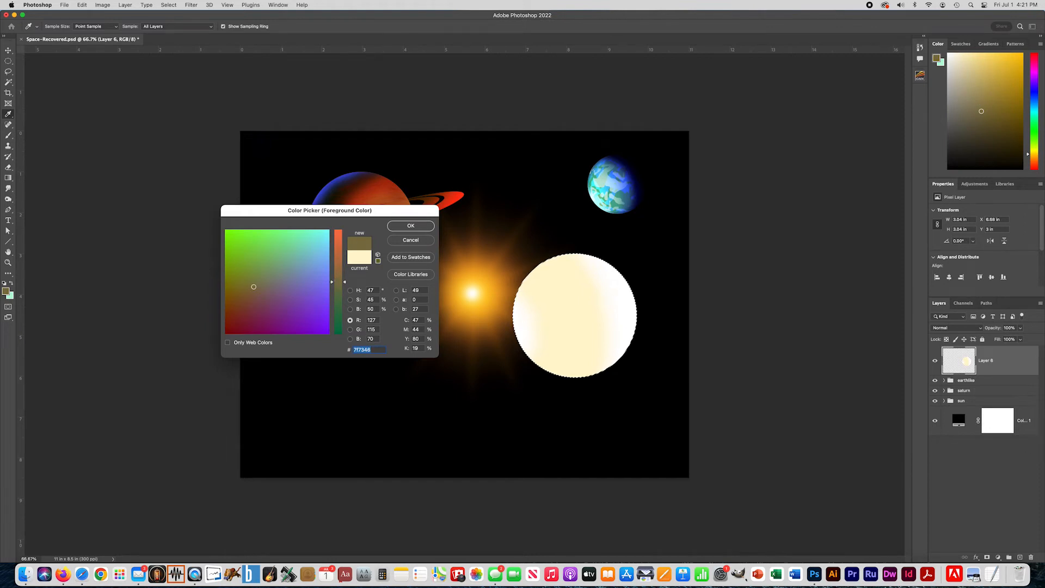
click(410, 226)
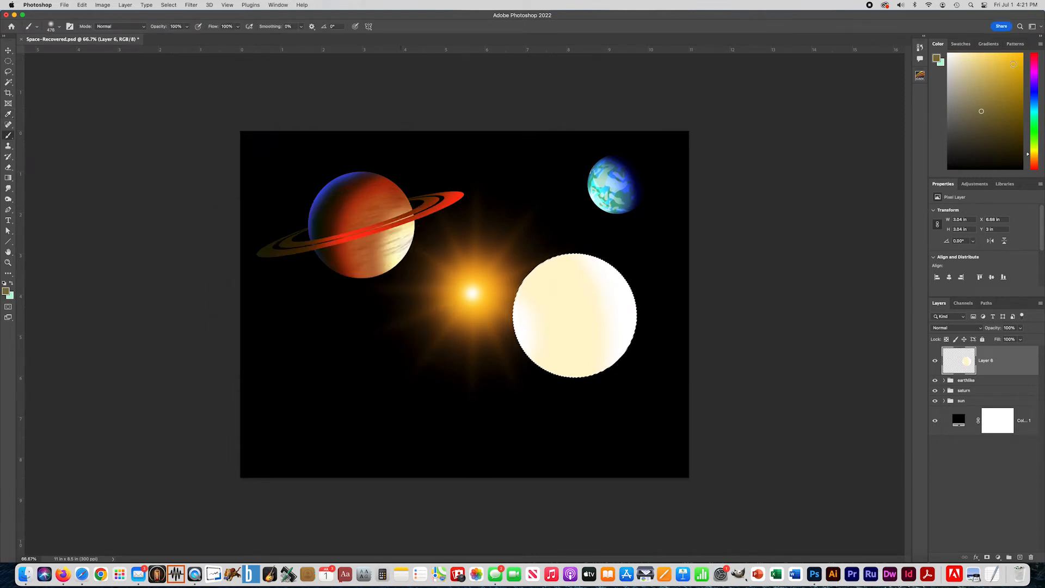
drag(981, 98, 948, 102)
mouse_move(592, 266)
mouse_down()
mouse_move(603, 298)
mouse_move(595, 373)
mouse_up()
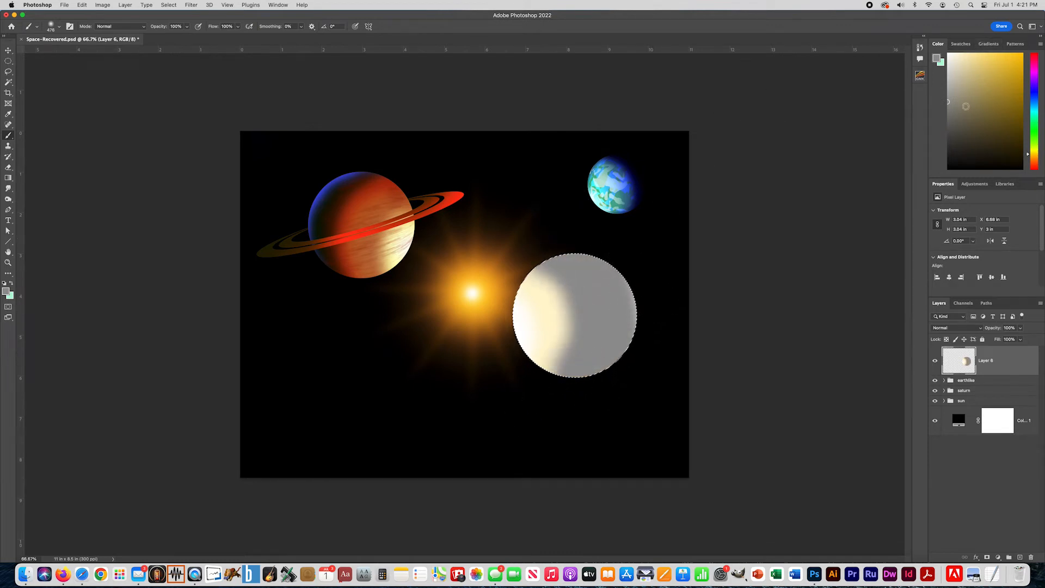
Deepen the sphere's shadow with progressively darker grays, ending in black along the edge farthest from the sun.
click(948, 124)
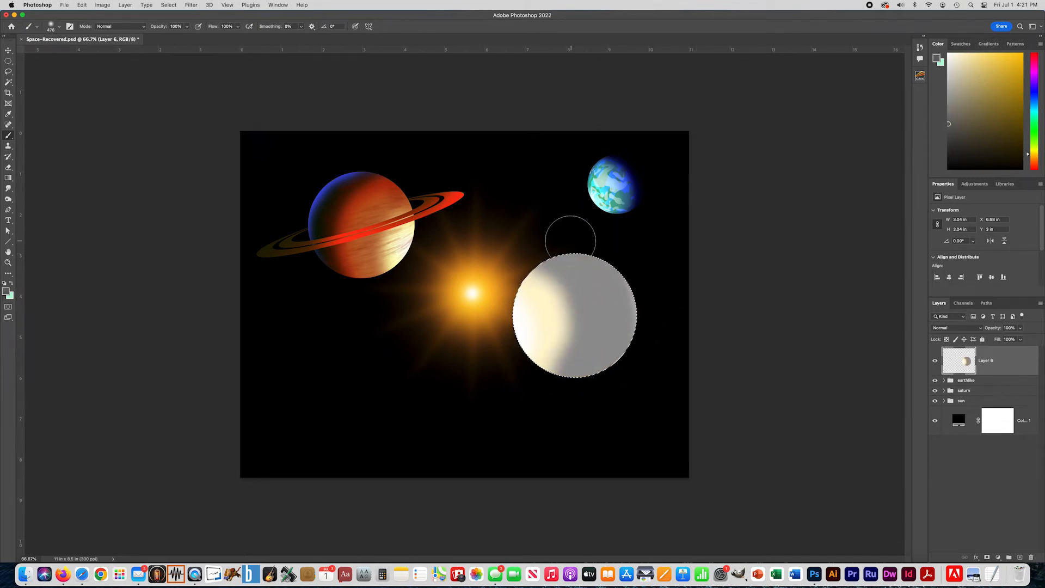
mouse_move(603, 280)
mouse_down()
mouse_move(612, 329)
mouse_move(590, 396)
mouse_up()
click(947, 148)
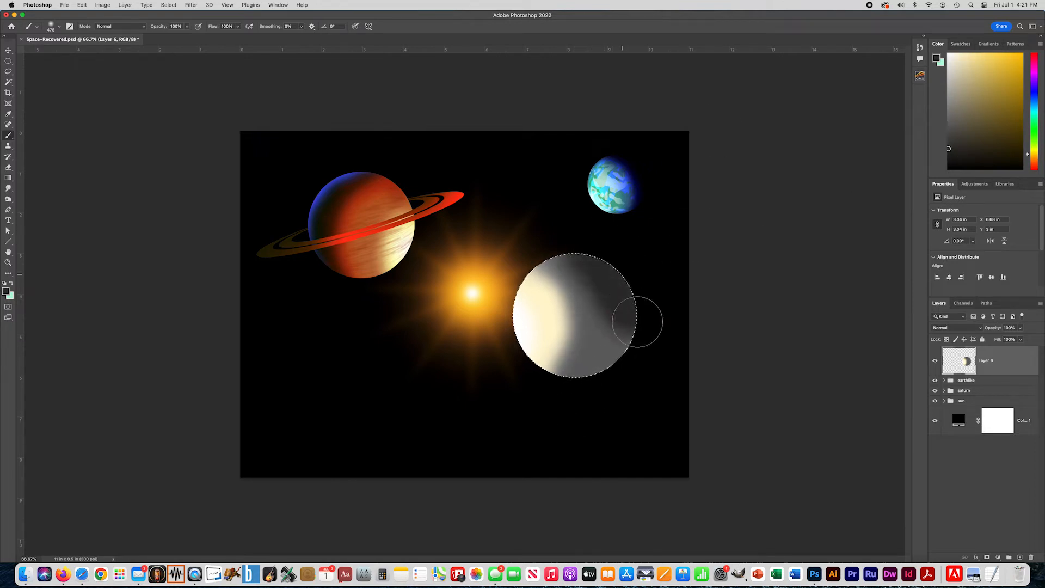
click(946, 169)
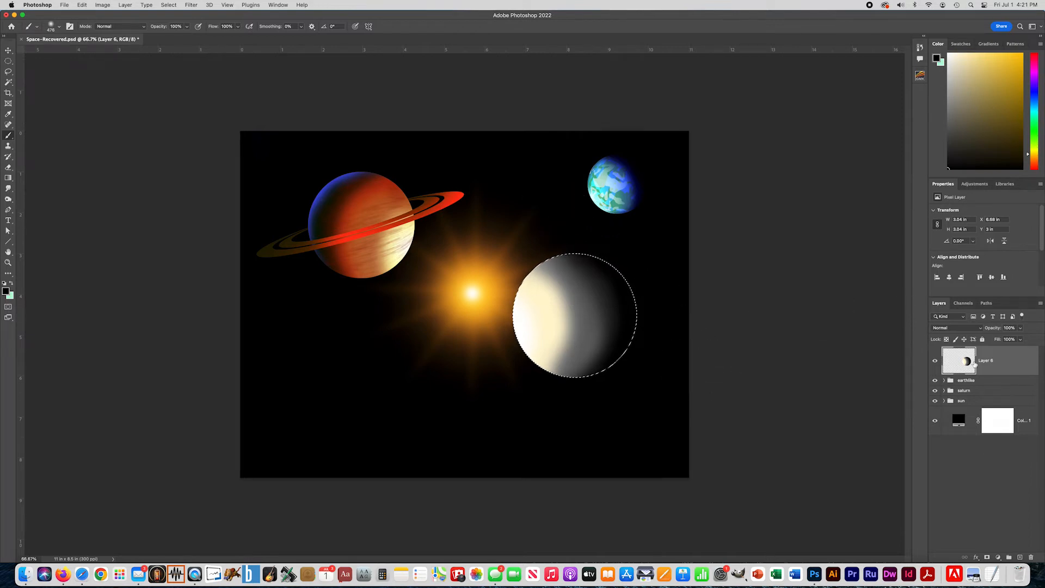
On a new layer above the sphere, paint gray-brown craters of varied sizes using a round brush at 100% hardness.
click(1019, 557)
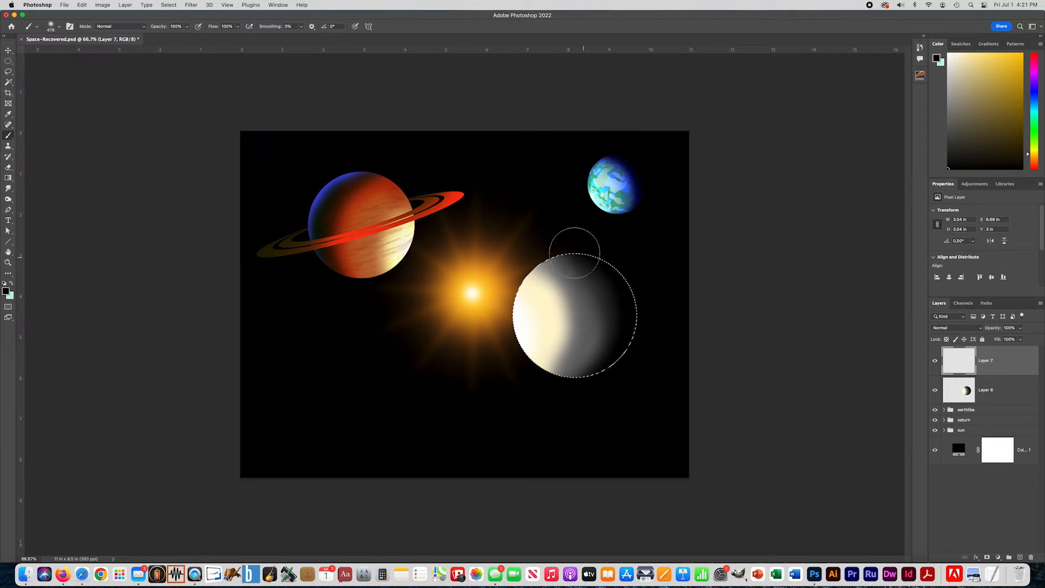
click(51, 26)
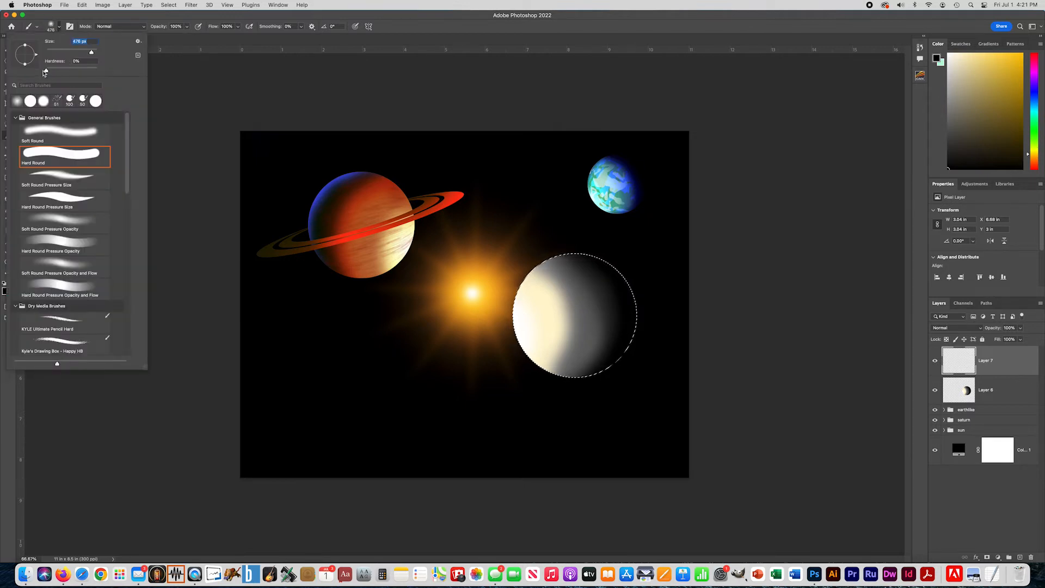
key(Tab)
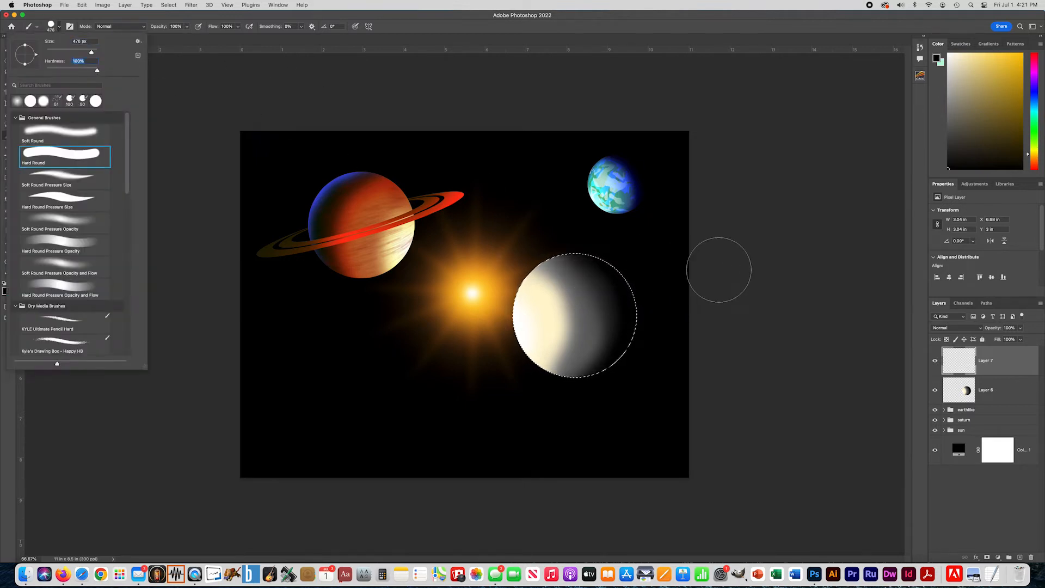
click(740, 267)
key(bracketleft)
key(bracketleft)
key(bracketleft)
key(bracketleft)
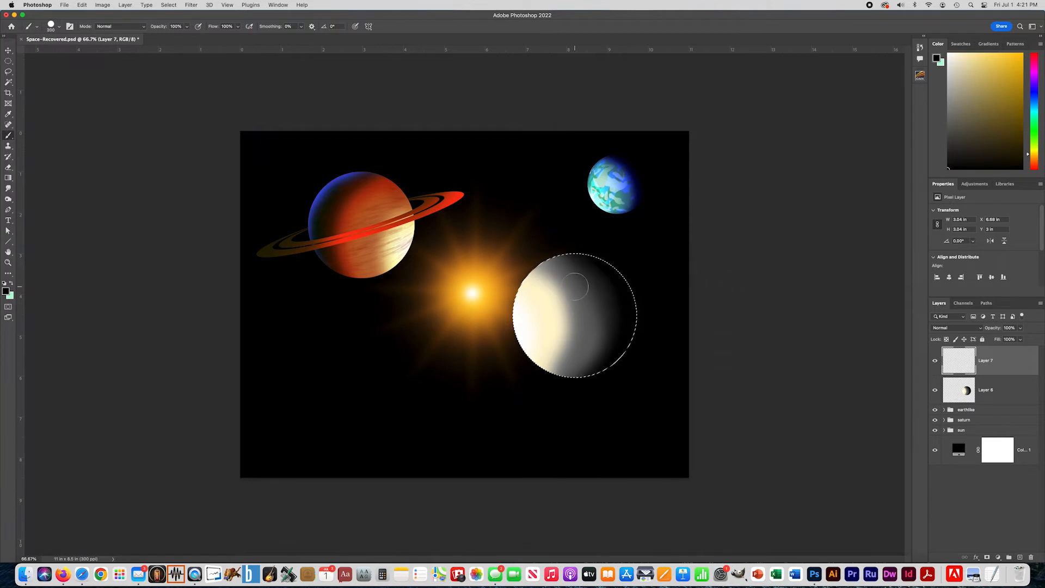
click(563, 289)
drag(957, 112, 965, 103)
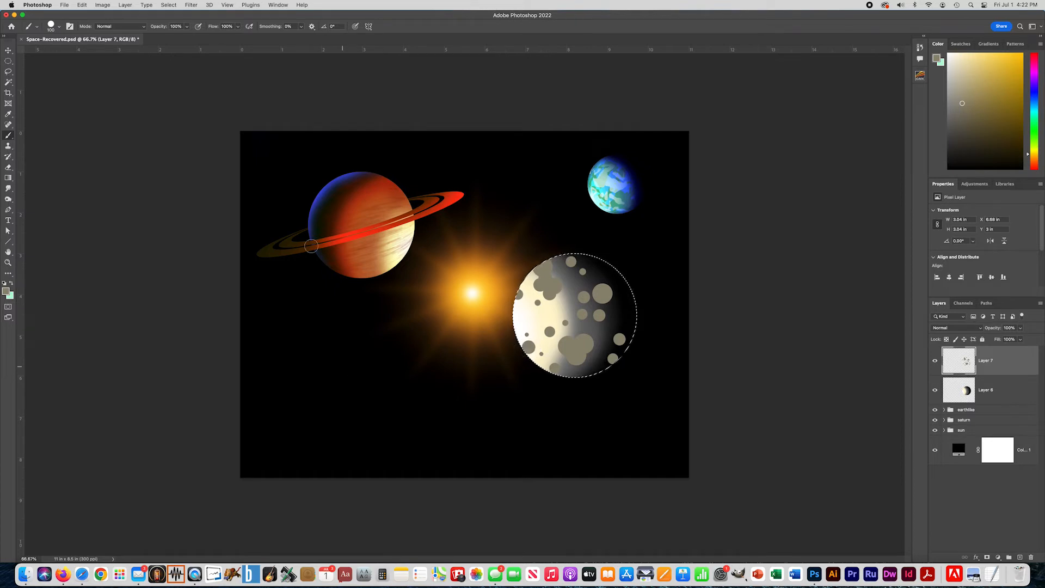
Apply the Spherize filter at 100% in Normal mode to the craters on Layer 7.
click(198, 4)
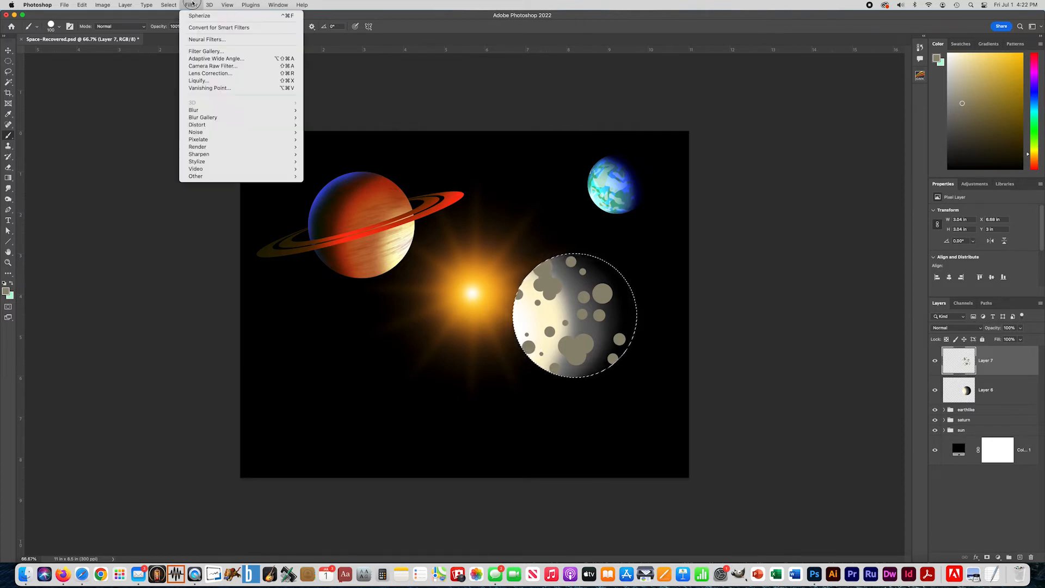
mouse_move(217, 124)
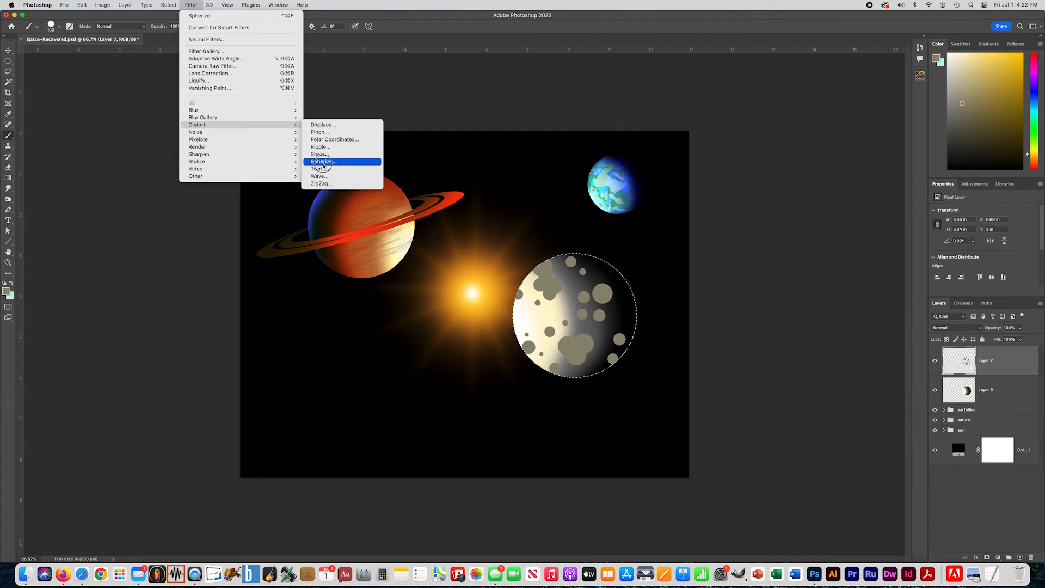
click(323, 162)
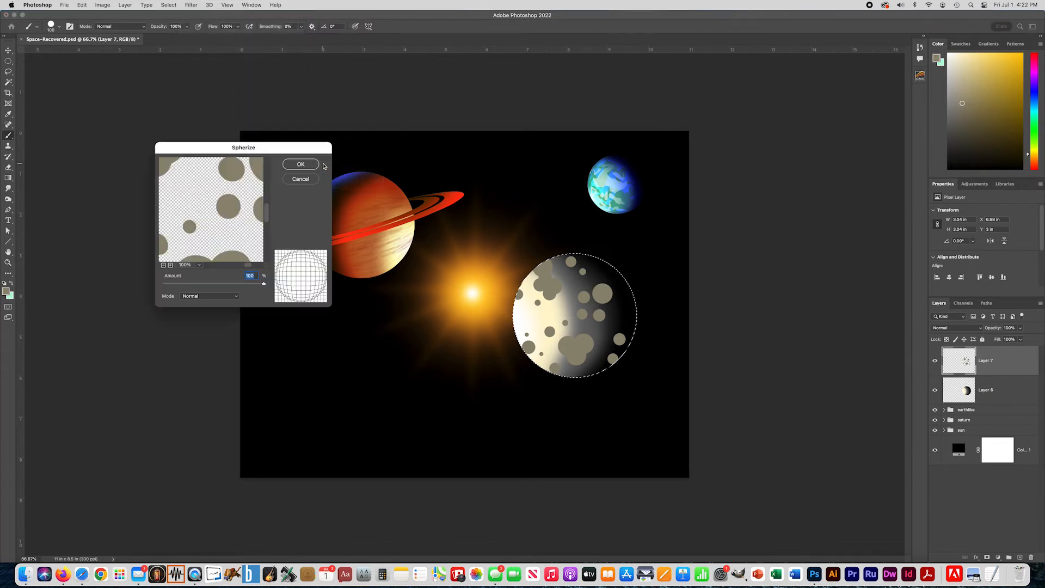
click(301, 164)
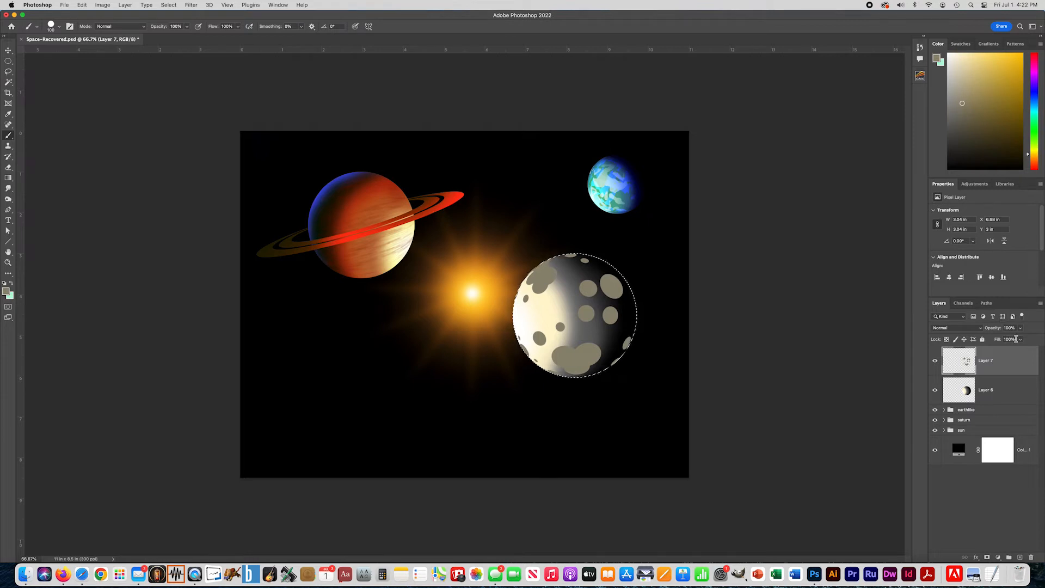
Lower the crater layer's opacity to 32% and softly erase the craters on the sphere's shadowed side.
click(1019, 339)
drag(1018, 339, 995, 341)
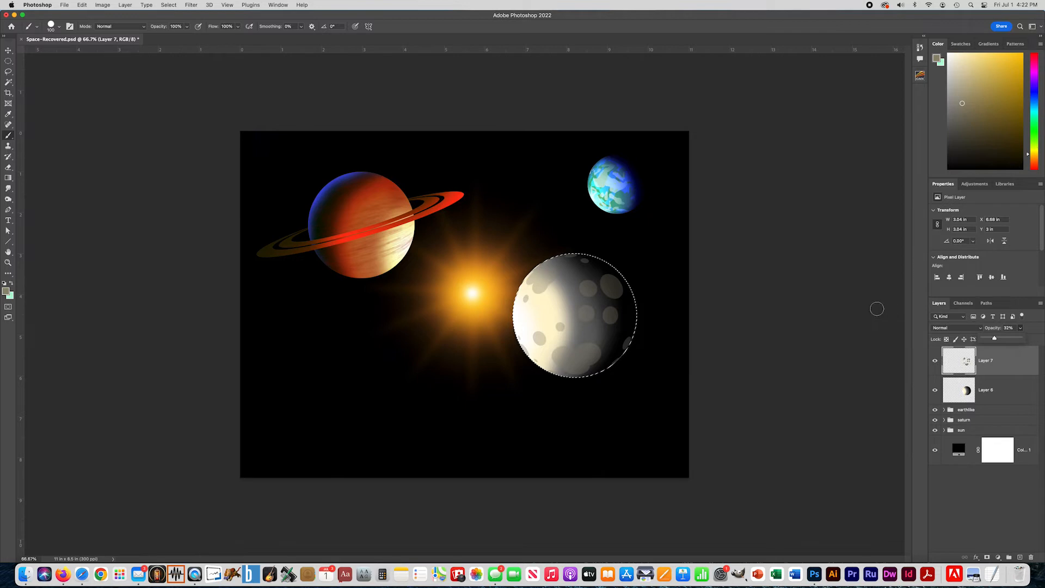
click(8, 167)
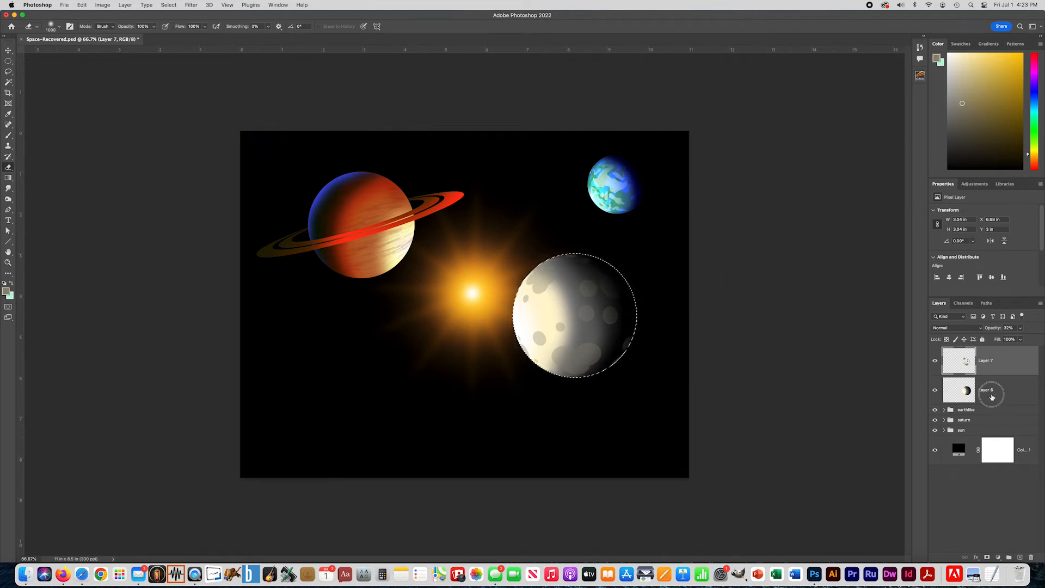
Group Layers 6 and 7 and name the group "moon".
shift+click(991, 397)
key(super+g)
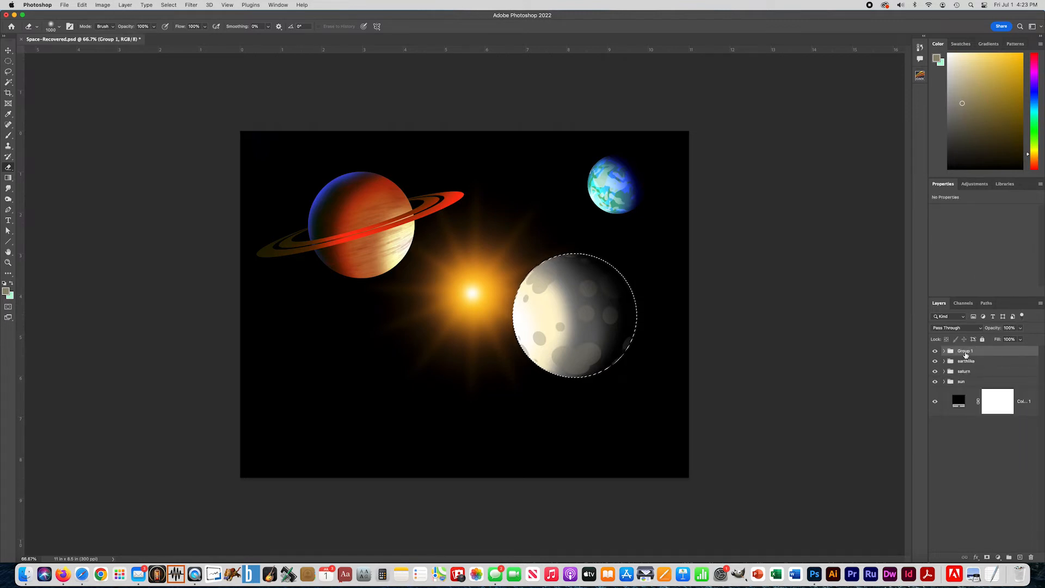
text(moon)
key(Return)
Scale the moon group to about 12.34%, rotate it about -19.27°, and place it just right of the earthlike planet.
key(super+t)
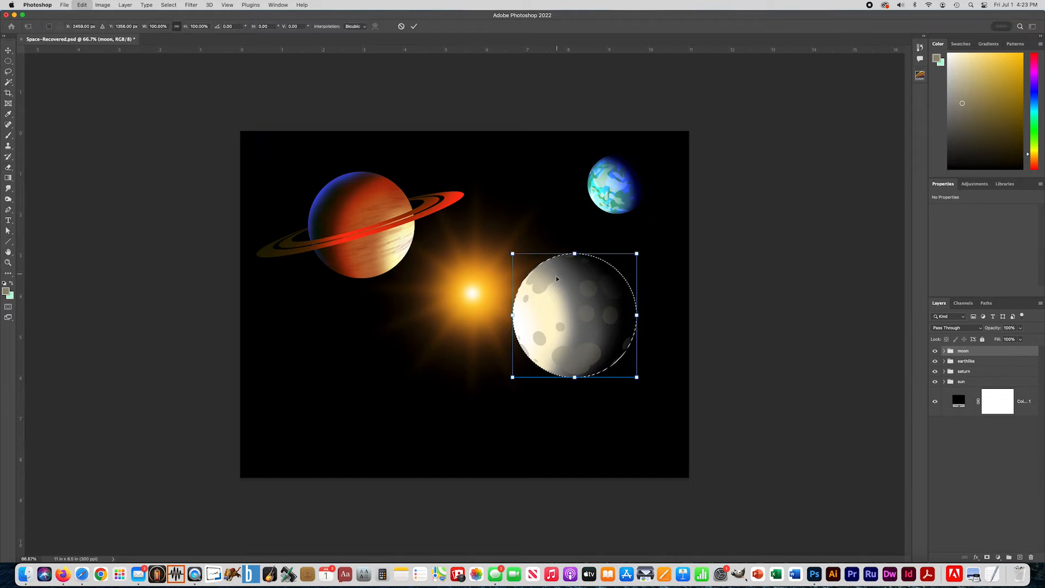
drag(512, 376, 664, 193)
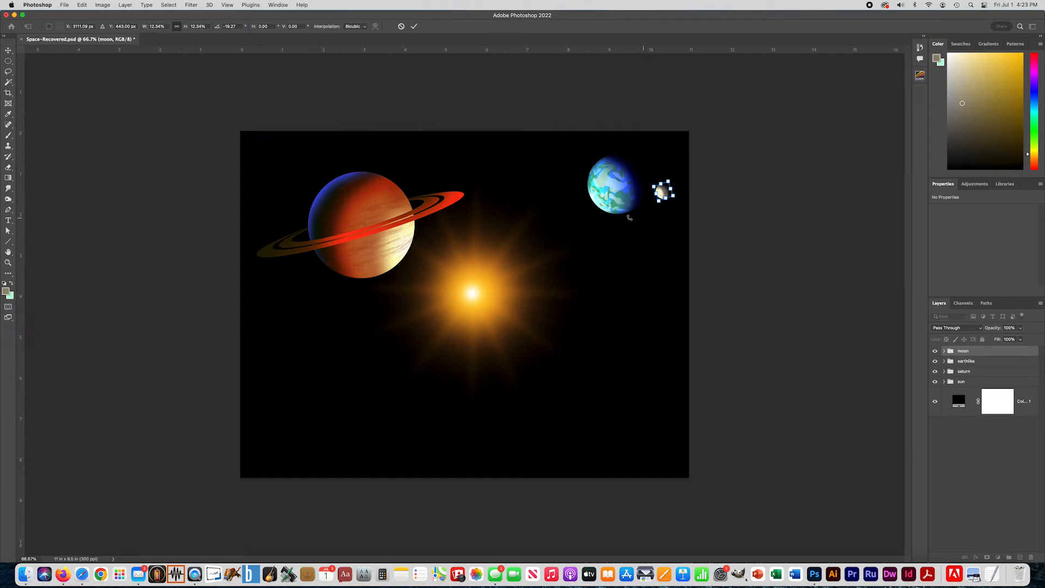
click(413, 26)
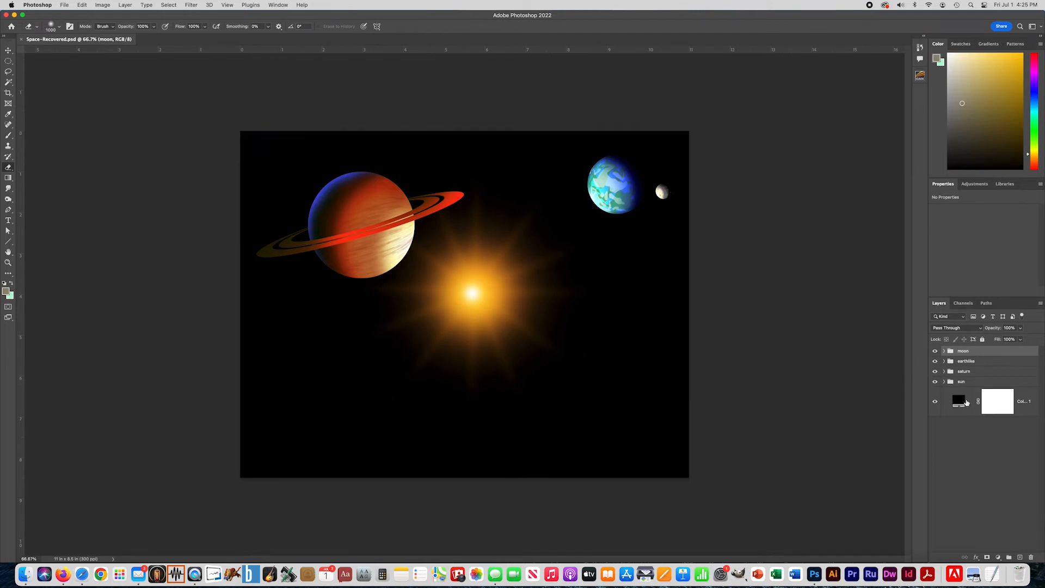
Add a new layer just above the black color fill layer and name it "horizon".
click(962, 398)
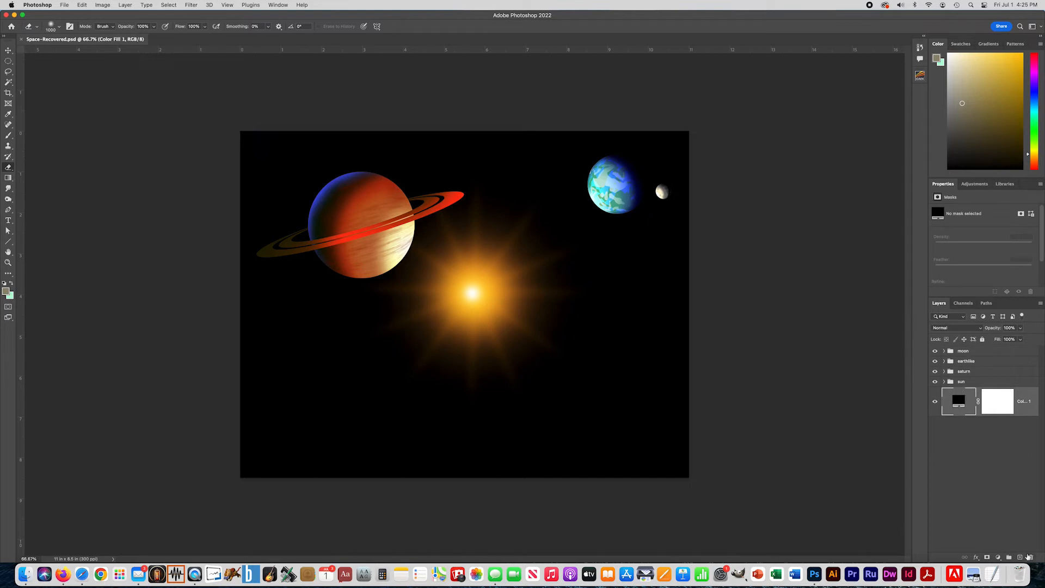
click(1019, 556)
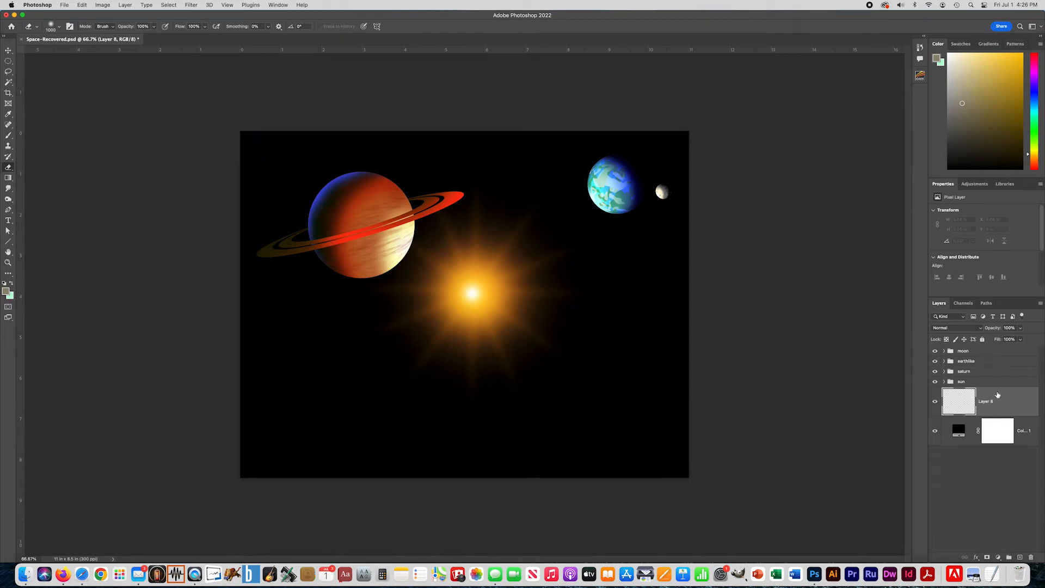
mouse_move(997, 406)
mouse_down()
mouse_move(991, 347)
mouse_move(985, 404)
mouse_up()
text(horizon)
key(Return)
Set the foreground color to golden yellow d3a634.
click(6, 292)
drag(335, 245, 246, 264)
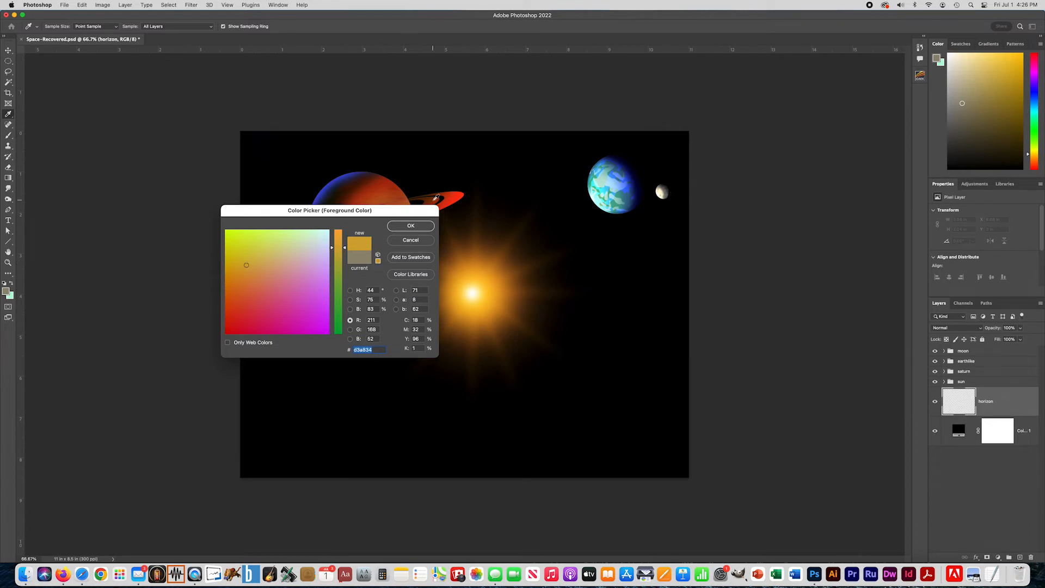
click(412, 225)
Paint a golden ground band across the lower part of the canvas with a 1000 px brush at 0% hardness.
click(10, 137)
click(48, 26)
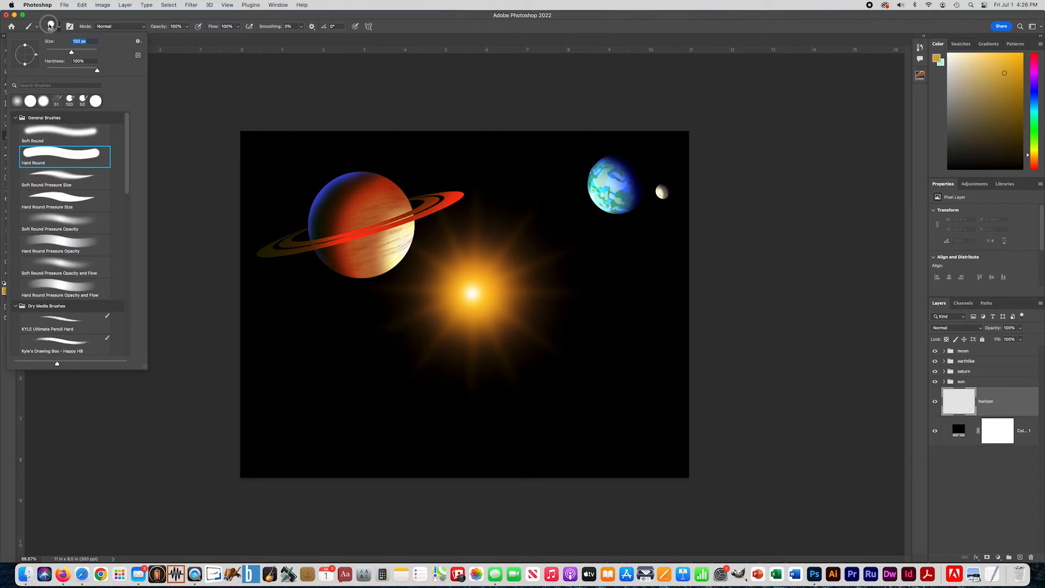
drag(94, 69, 9, 71)
click(76, 41)
text(1)
key(Return)
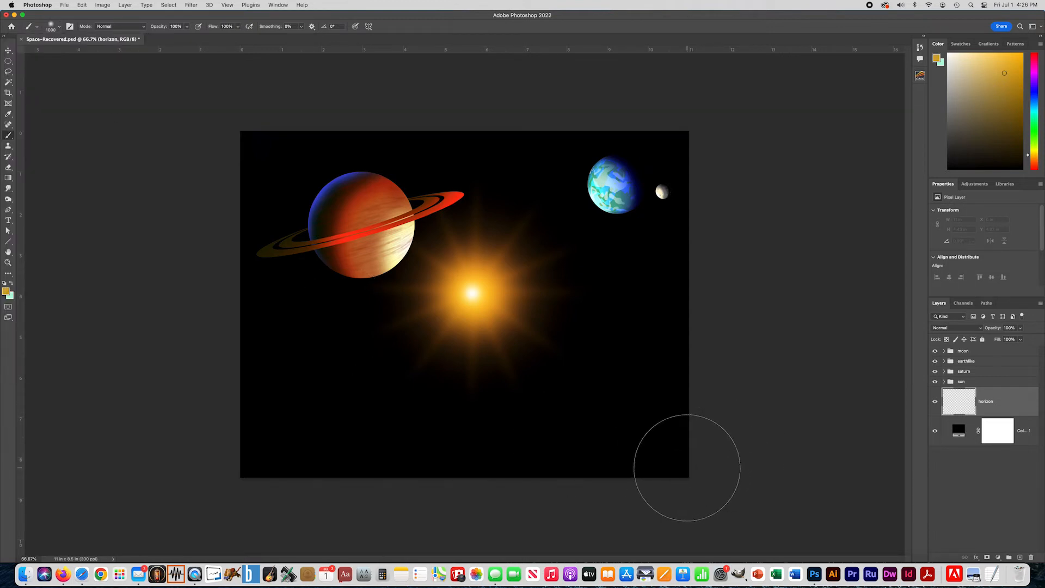
mouse_move(697, 462)
mouse_down()
mouse_move(497, 478)
mouse_move(199, 477)
mouse_move(694, 485)
mouse_up()
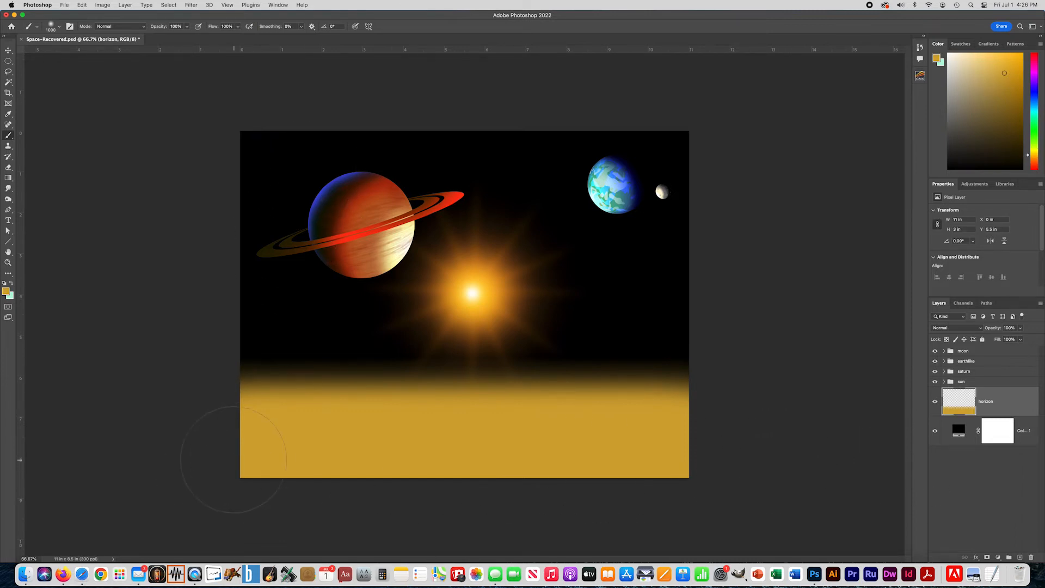
mouse_move(219, 456)
mouse_down()
mouse_move(374, 485)
mouse_move(618, 489)
mouse_move(724, 466)
mouse_up()
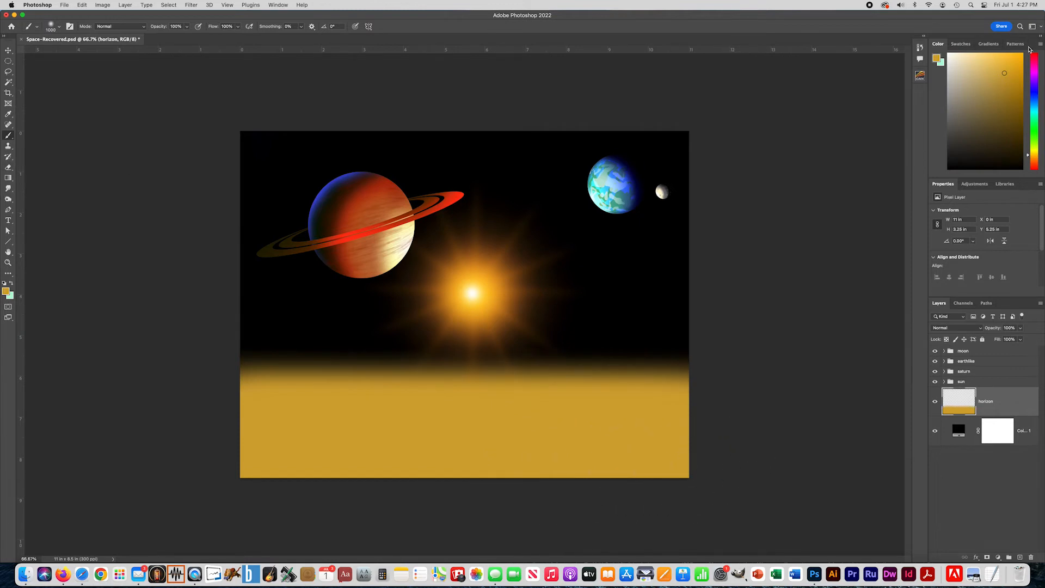
Shade the lower ground with full-width 1000 px brush strokes in progressively darker browns toward the canvas's bottom edge.
click(1006, 85)
mouse_move(706, 491)
mouse_down()
mouse_move(205, 497)
mouse_move(531, 503)
mouse_up()
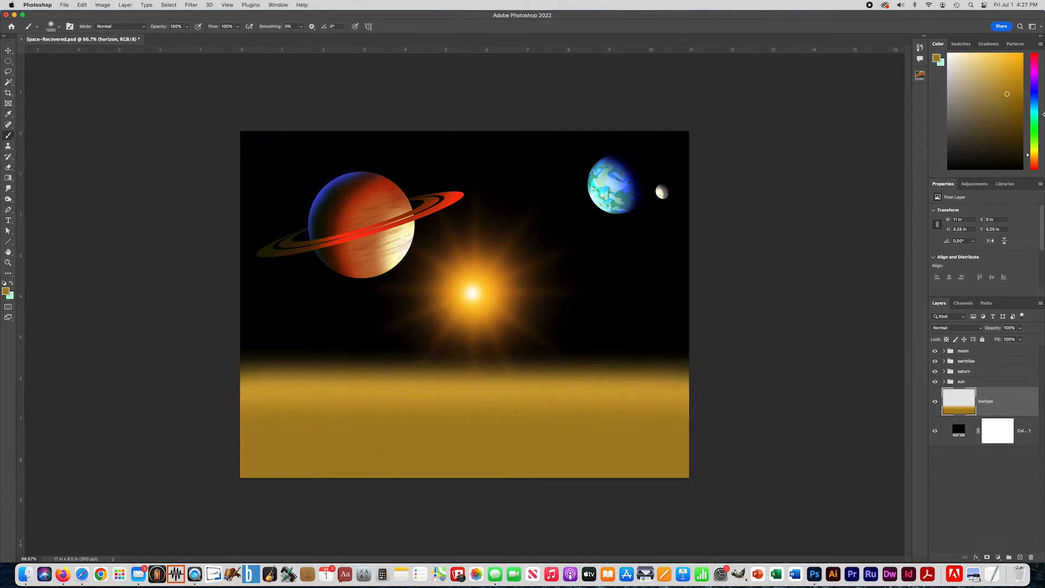
drag(1012, 108, 1012, 118)
drag(714, 512, 252, 517)
drag(126, 505, 861, 501)
drag(990, 131, 1013, 134)
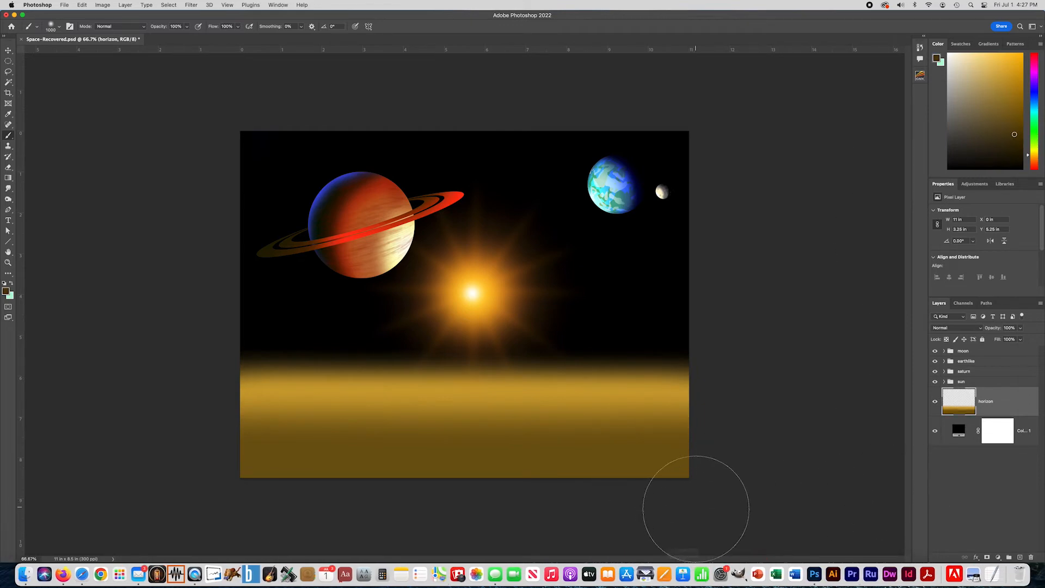
drag(697, 511, 209, 516)
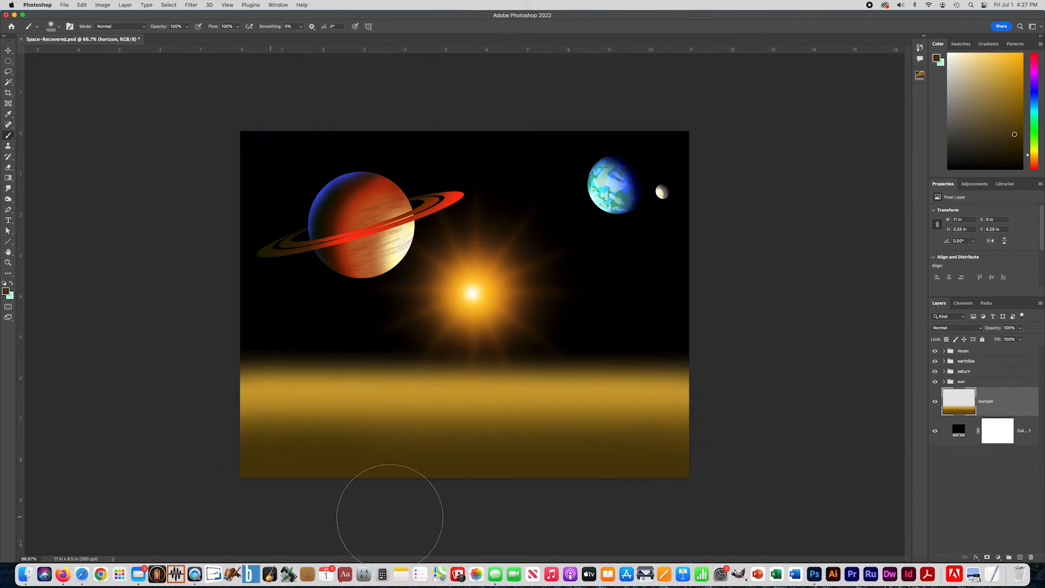
Darken the ground's bottom edge with a near-black brown stroke using the brush reduced to 500 px.
key(bracketleft)
key(bracketleft)
key(bracketleft)
key(bracketleft)
key(bracketleft)
click(1015, 145)
key(bracketleft)
drag(716, 490, 154, 492)
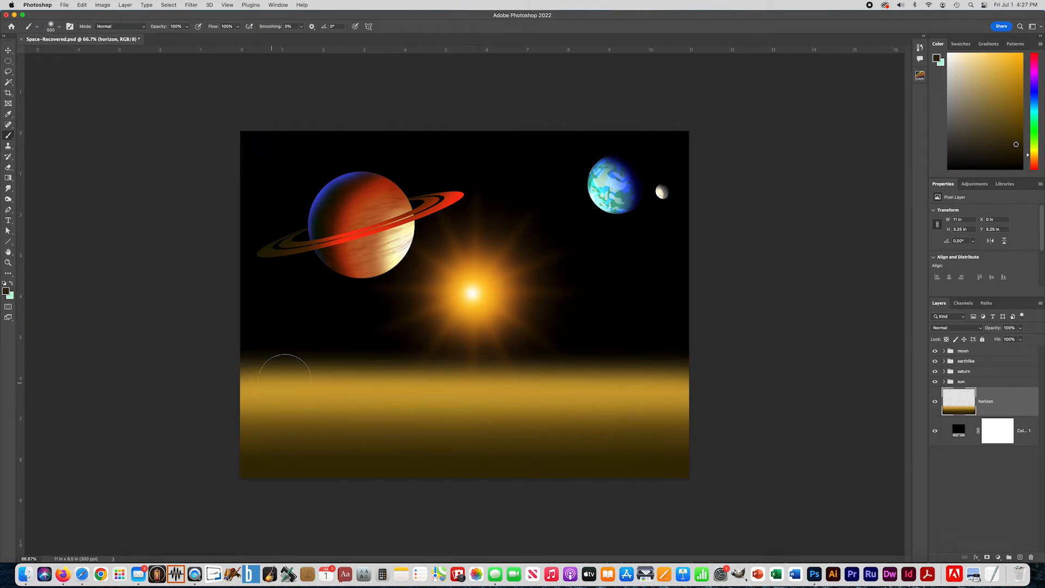
Add a new layer above the horizon and lasso a thin wavy streak about 7.4 in long from the canvas's left edge.
click(1021, 557)
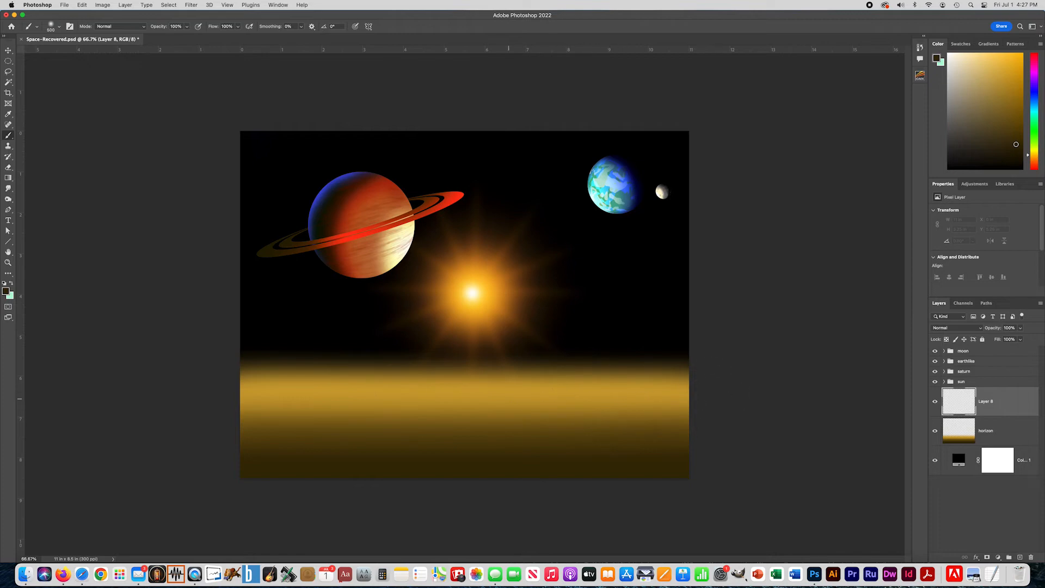
click(9, 72)
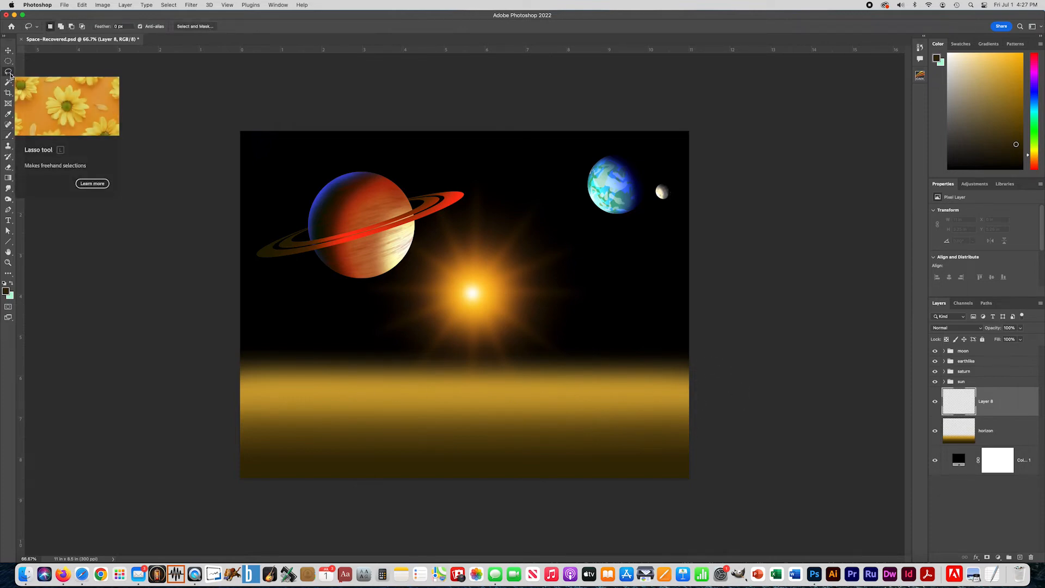
mouse_move(240, 384)
mouse_down()
mouse_move(305, 370)
mouse_move(539, 370)
mouse_move(262, 393)
mouse_move(239, 383)
mouse_up()
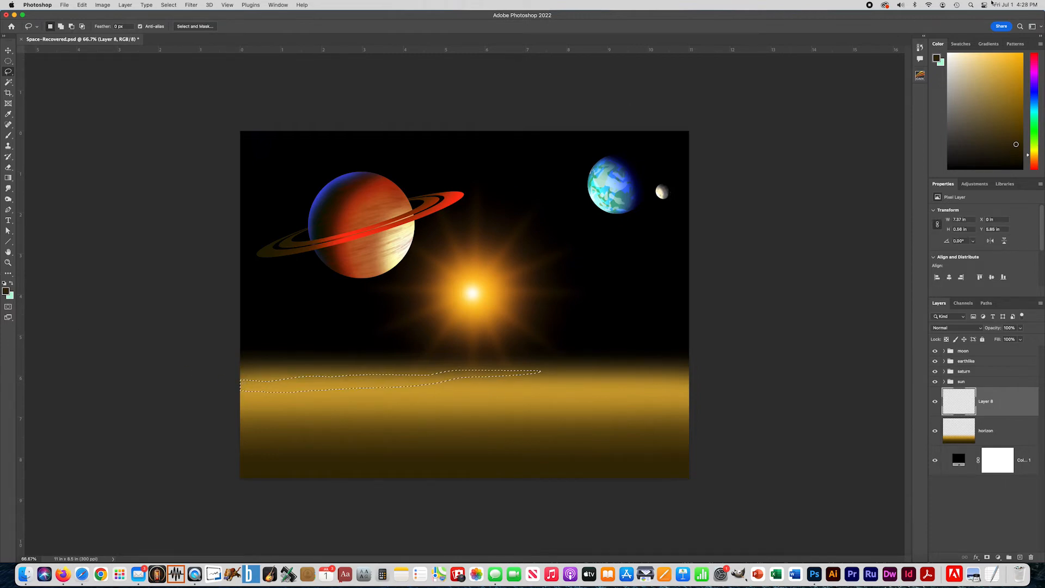
Pick a bright orange foreground color and fill the streak selection with it at 100% opacity in Normal mode.
click(1034, 161)
click(1001, 76)
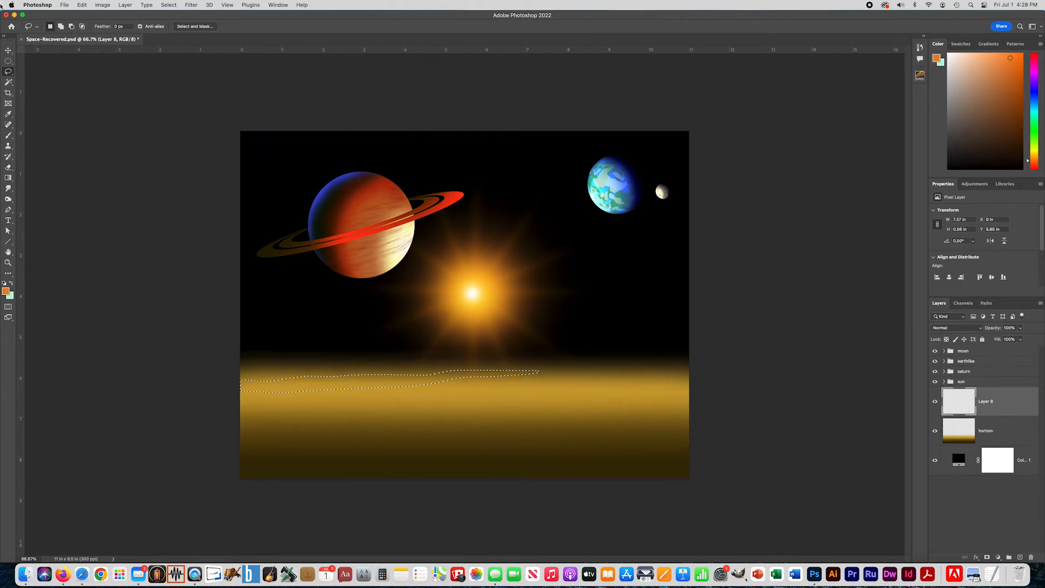
click(82, 5)
click(98, 125)
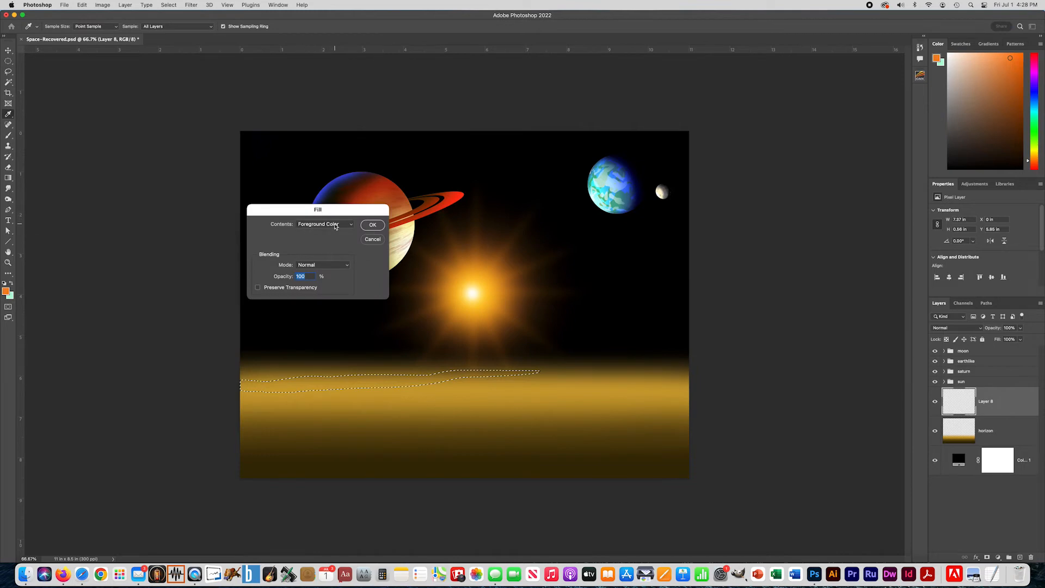
click(329, 224)
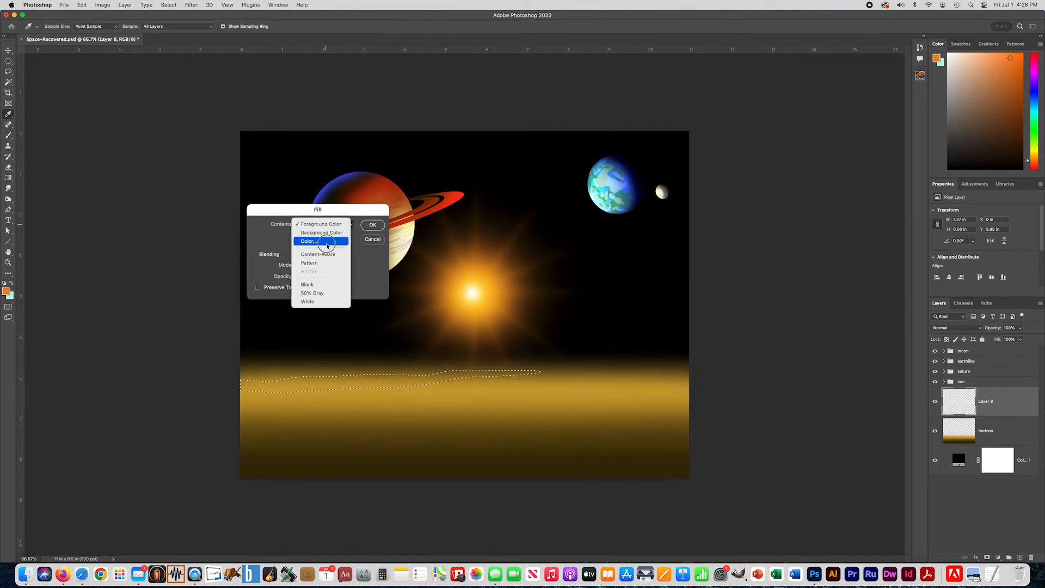
click(318, 225)
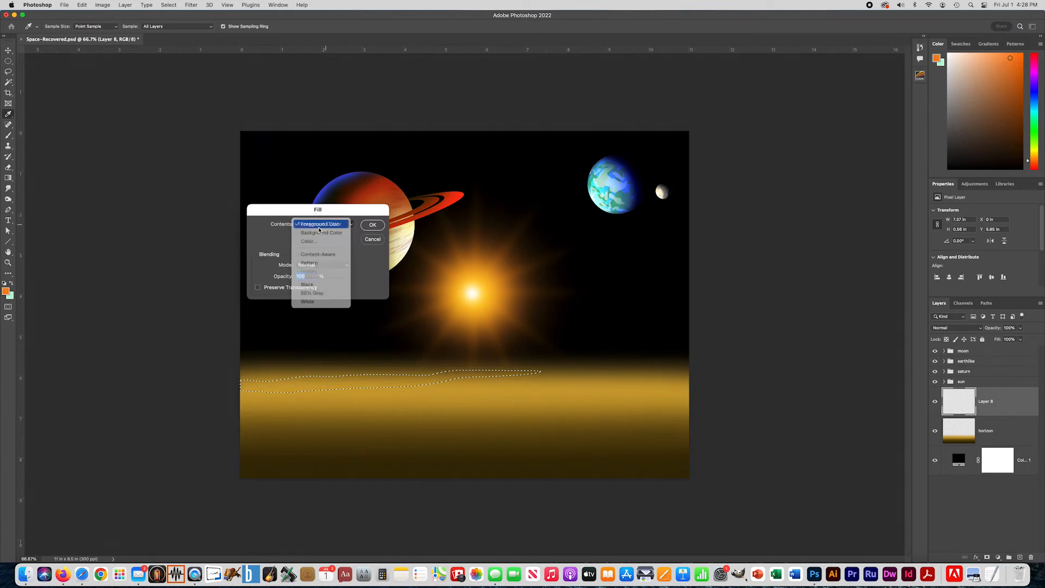
click(370, 225)
Lasso a winding, forked streak about 10.5 in wide from the canvas's right edge and fill it with the orange foreground color.
key(l)
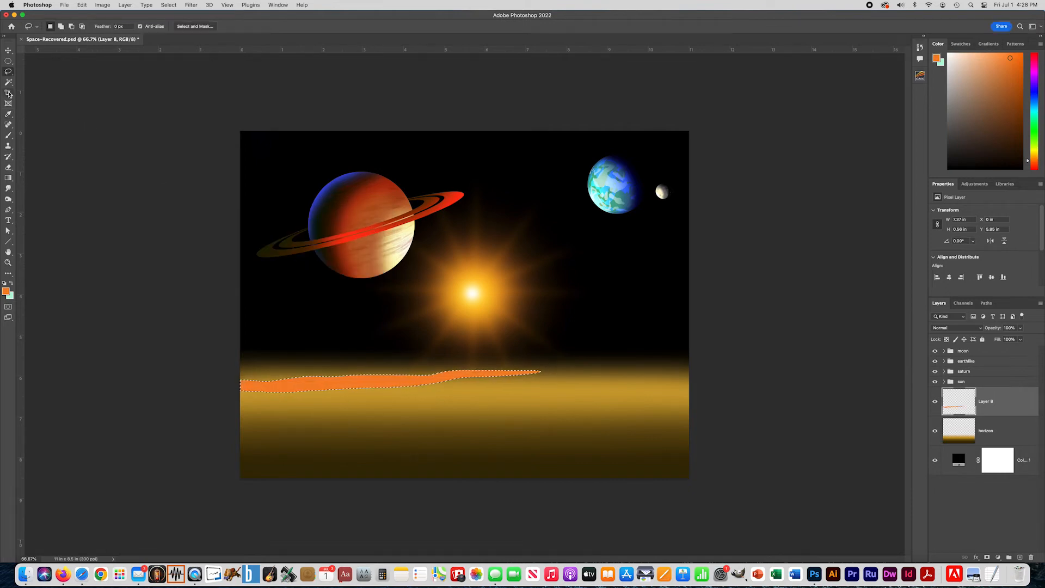
mouse_move(700, 392)
mouse_down()
mouse_move(283, 399)
mouse_move(518, 397)
mouse_move(426, 421)
mouse_move(318, 425)
mouse_move(483, 425)
mouse_move(542, 419)
mouse_move(560, 394)
mouse_move(695, 388)
mouse_up()
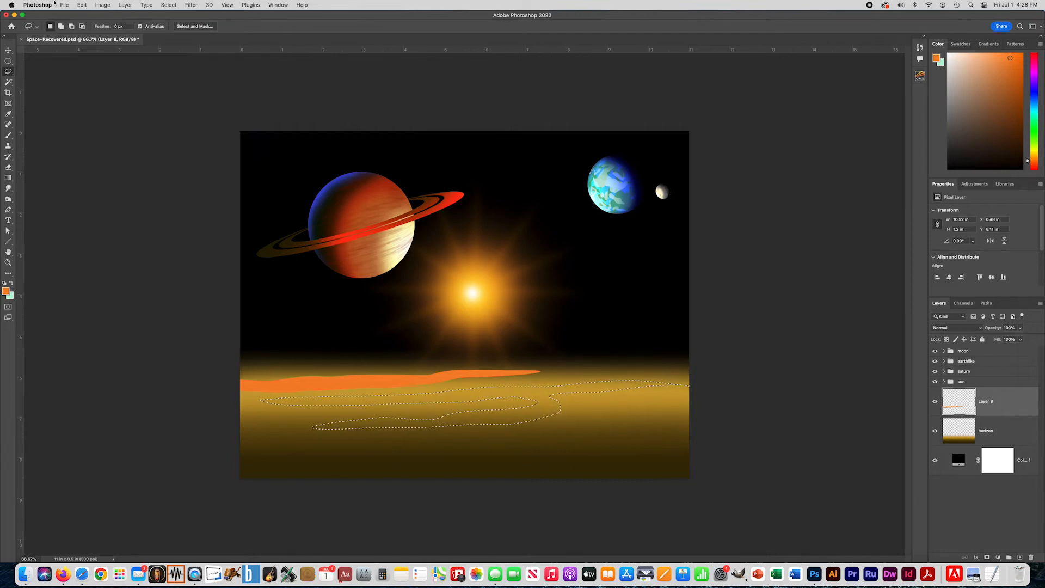
click(82, 5)
click(88, 127)
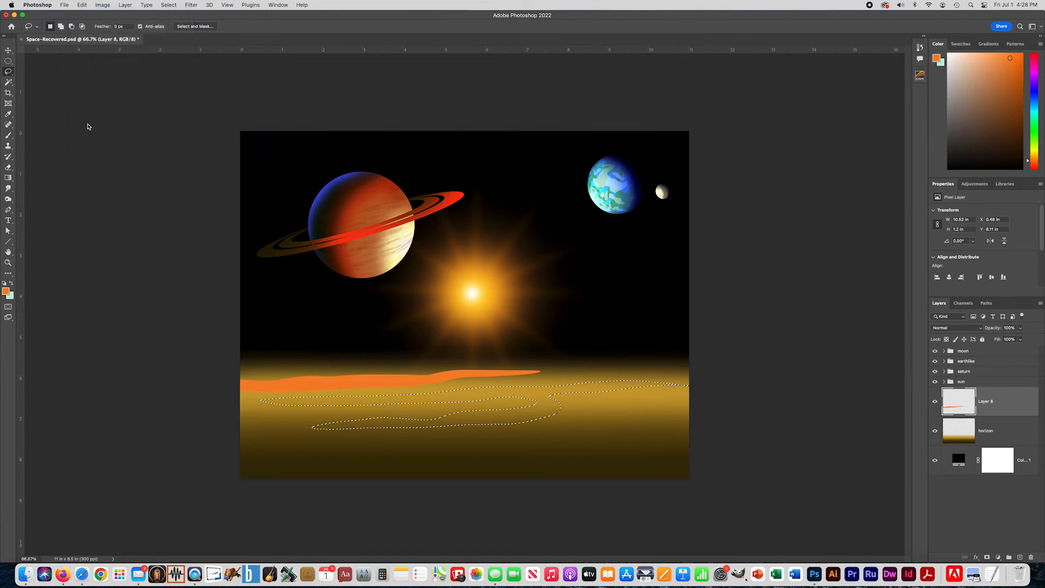
key(Return)
Lasso a short streak about 1.6 in long at the canvas's left edge and fill it with orange.
mouse_move(233, 415)
mouse_down()
mouse_move(300, 416)
mouse_move(210, 426)
mouse_up()
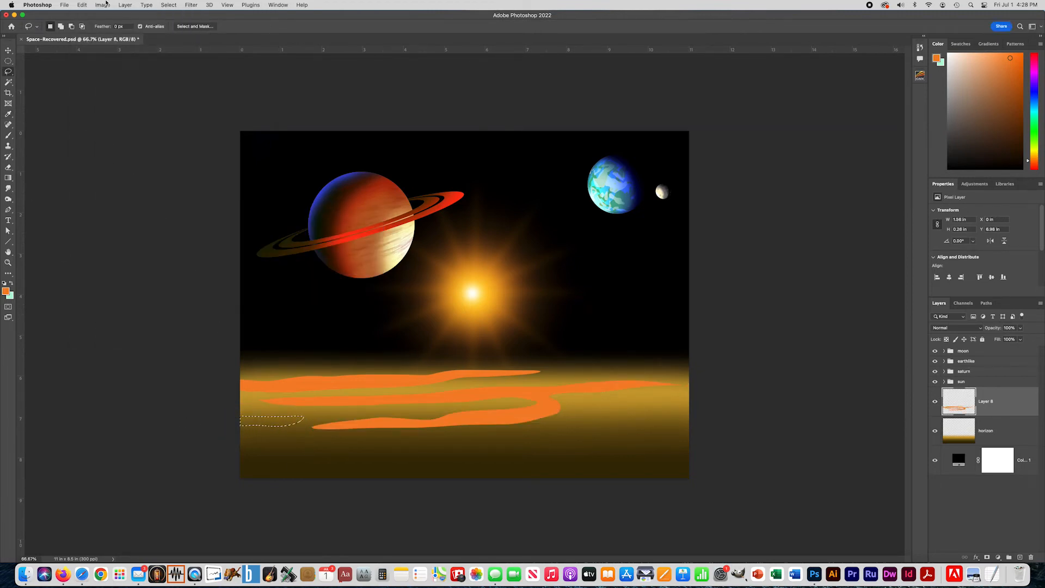
click(82, 5)
key(Return)
key(Return)
Lasso a stepped streak about 9.3 in long below the others from the right edge, fill it with orange, and deselect.
mouse_move(693, 412)
mouse_down()
mouse_move(315, 439)
mouse_move(599, 434)
mouse_move(613, 421)
mouse_move(693, 412)
mouse_up()
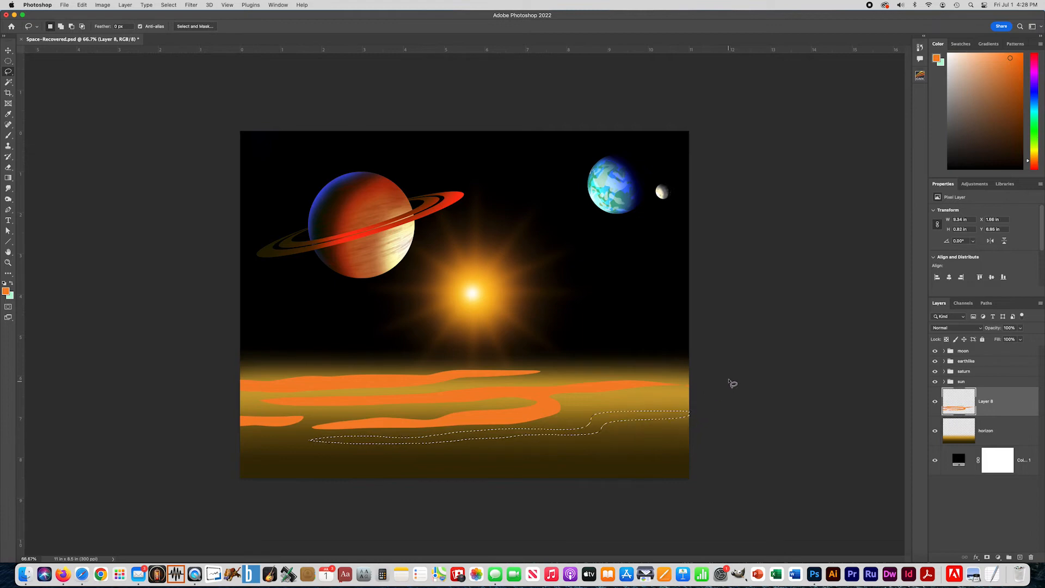
click(81, 5)
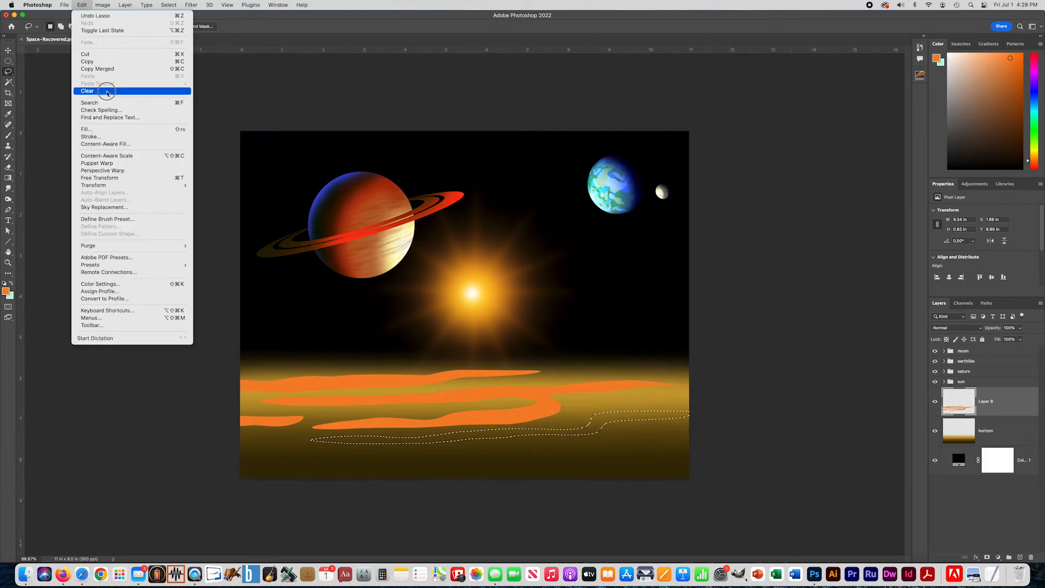
click(104, 130)
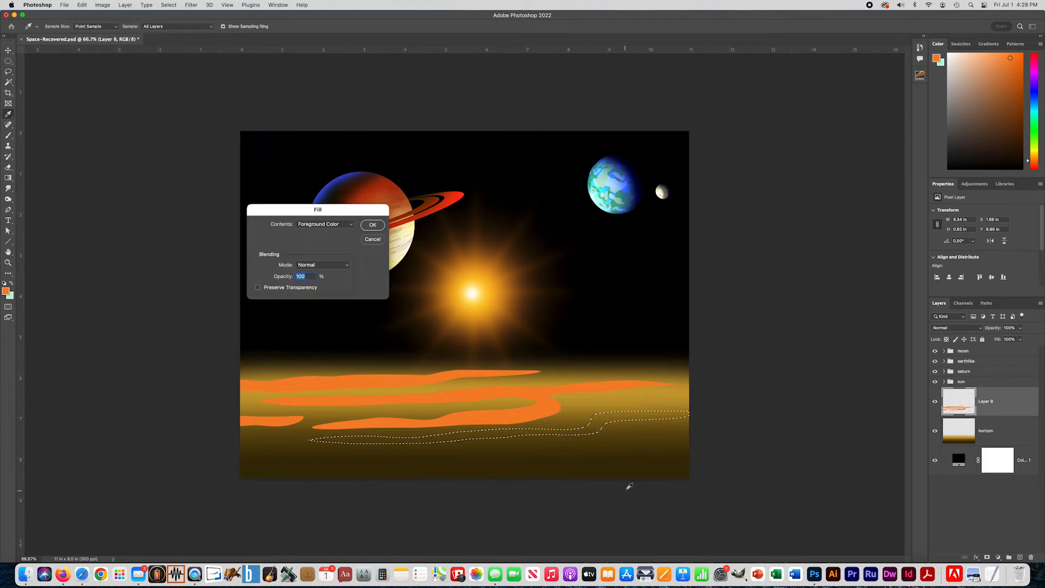
click(374, 224)
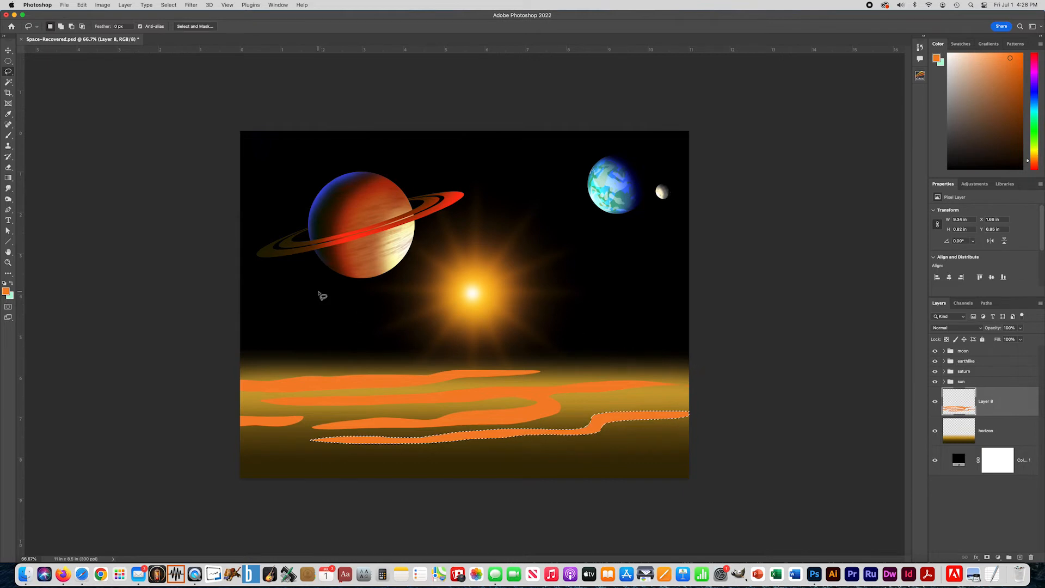
key(super+d)
Squash the orange streaks vertically to about 71% of their height, keeping their full width.
key(super+t)
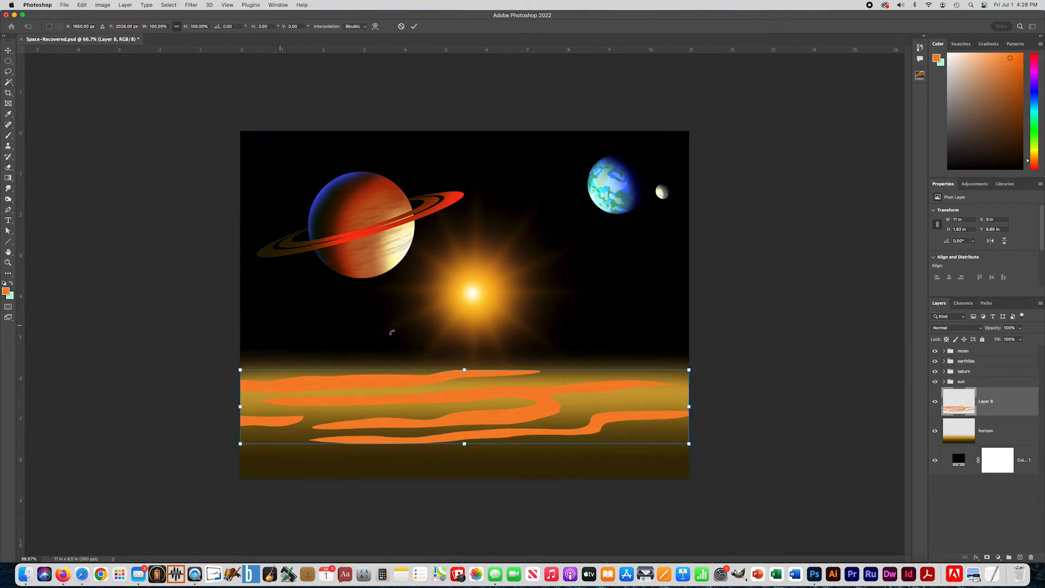
drag(464, 443, 463, 426)
key(super+z)
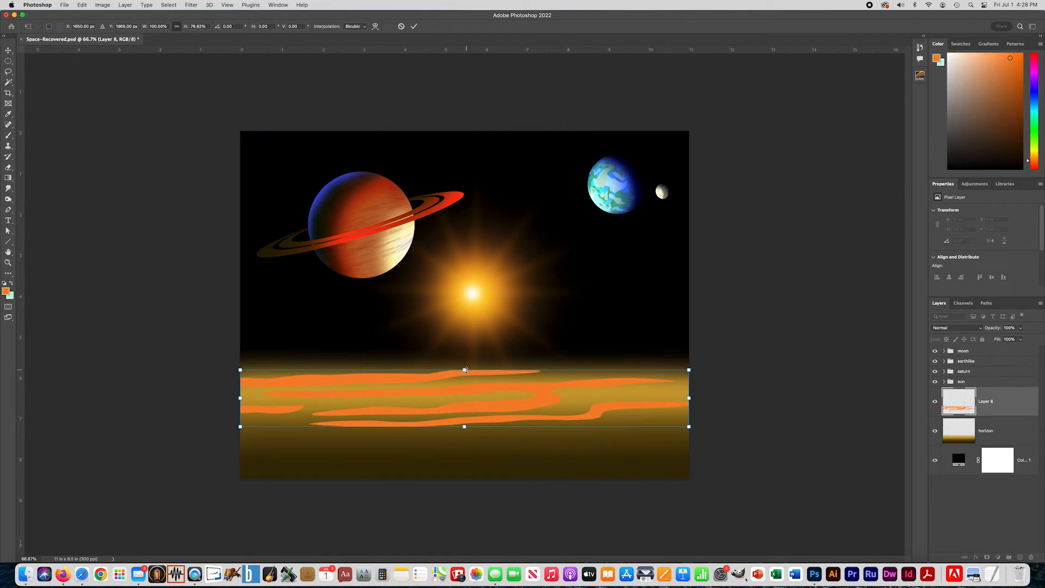
drag(464, 370, 472, 398)
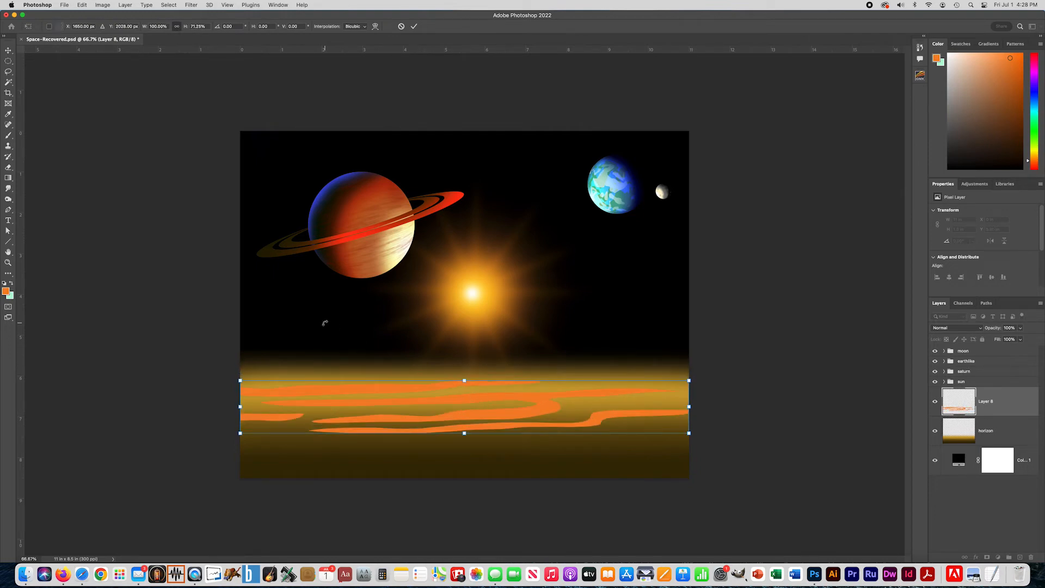
click(414, 27)
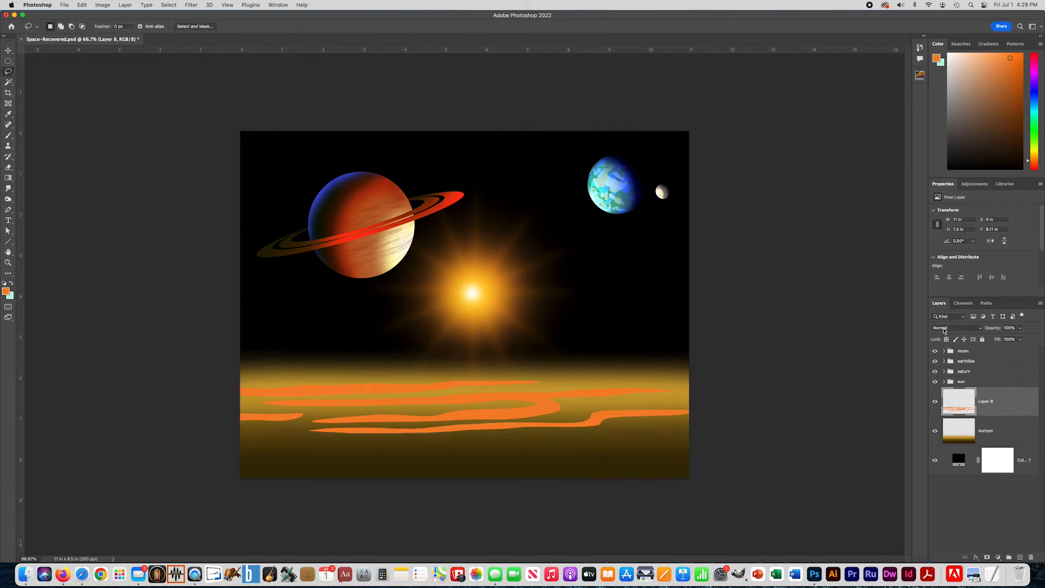
Set the streak layer's blend mode to Overlay and its opacity to 33%.
click(944, 329)
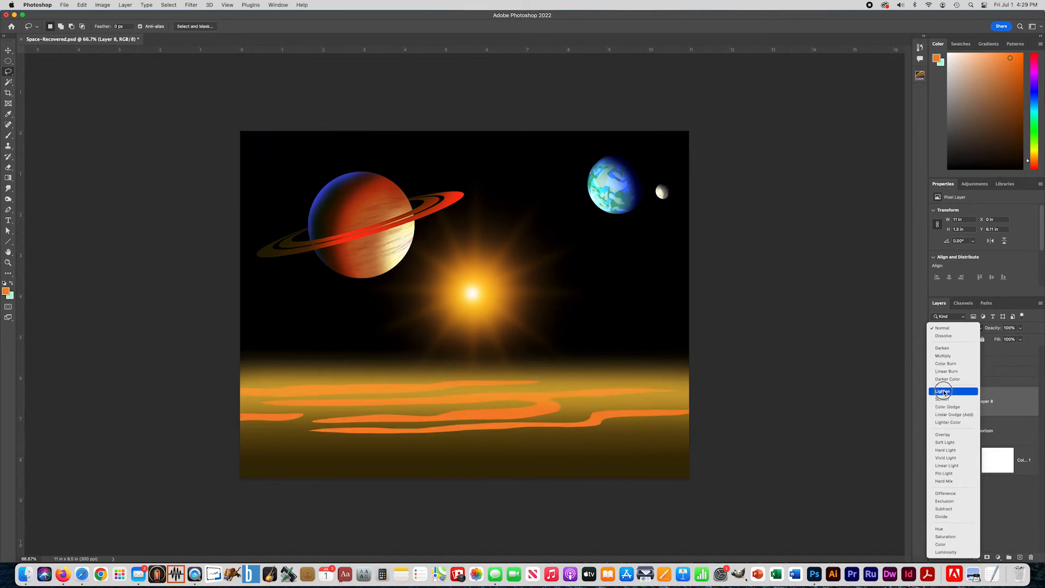
click(946, 435)
click(1021, 330)
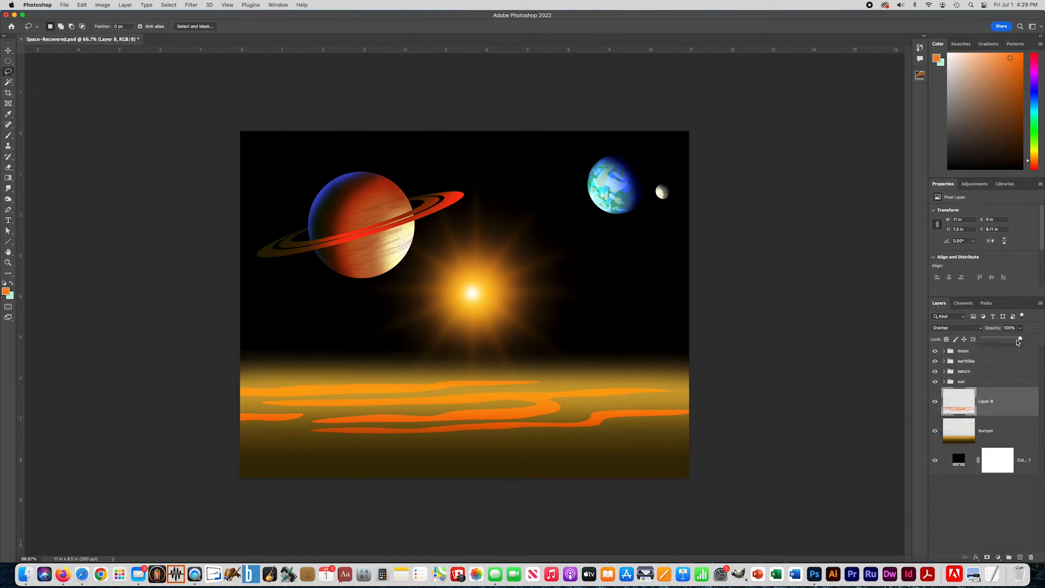
drag(1005, 340, 997, 340)
click(996, 338)
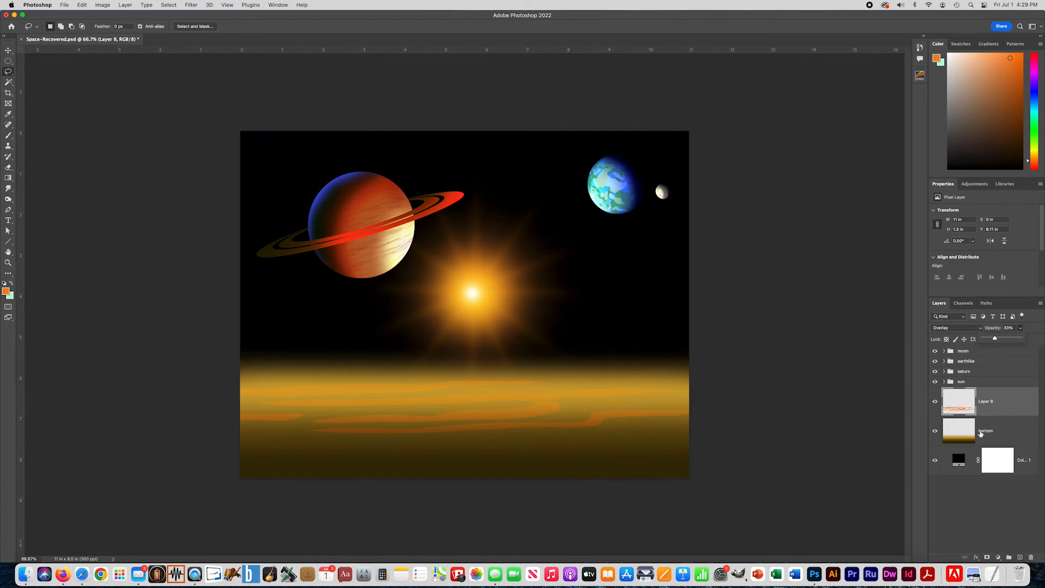
On a new layer, draw a closed pen path of a jagged rocky foreground about 11 in wide and 4.5 in tall, high at both canvas sides.
click(1019, 557)
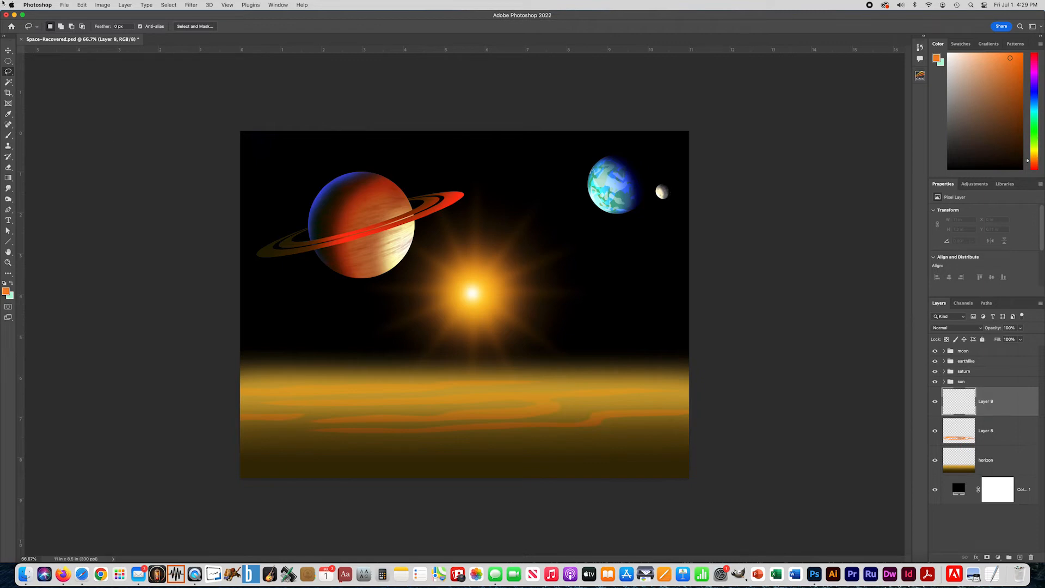
click(9, 211)
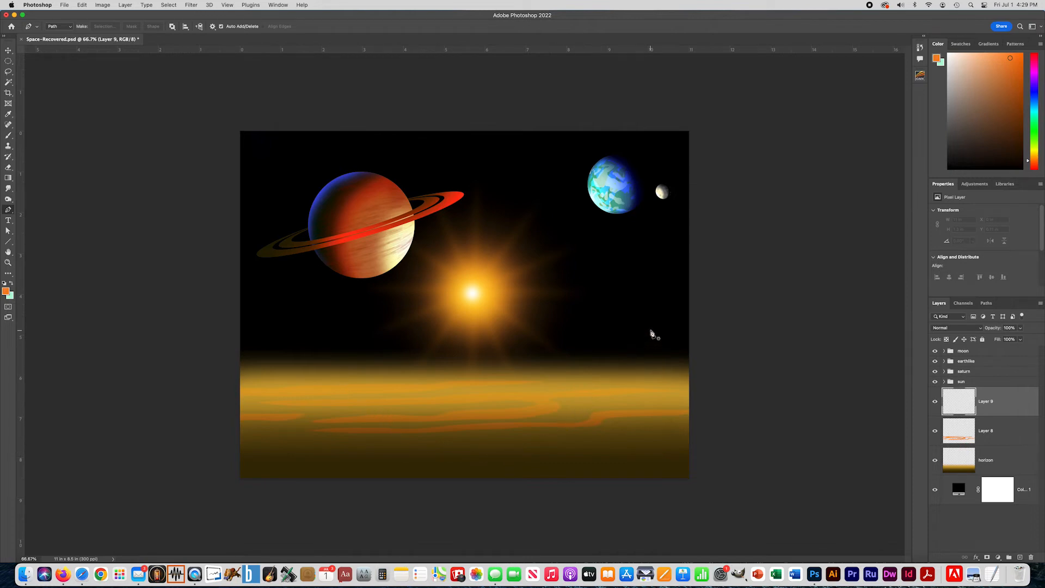
click(253, 298)
click(262, 310)
click(263, 326)
click(266, 340)
click(267, 352)
click(266, 359)
click(273, 377)
click(283, 400)
click(287, 405)
click(289, 414)
click(302, 410)
click(306, 397)
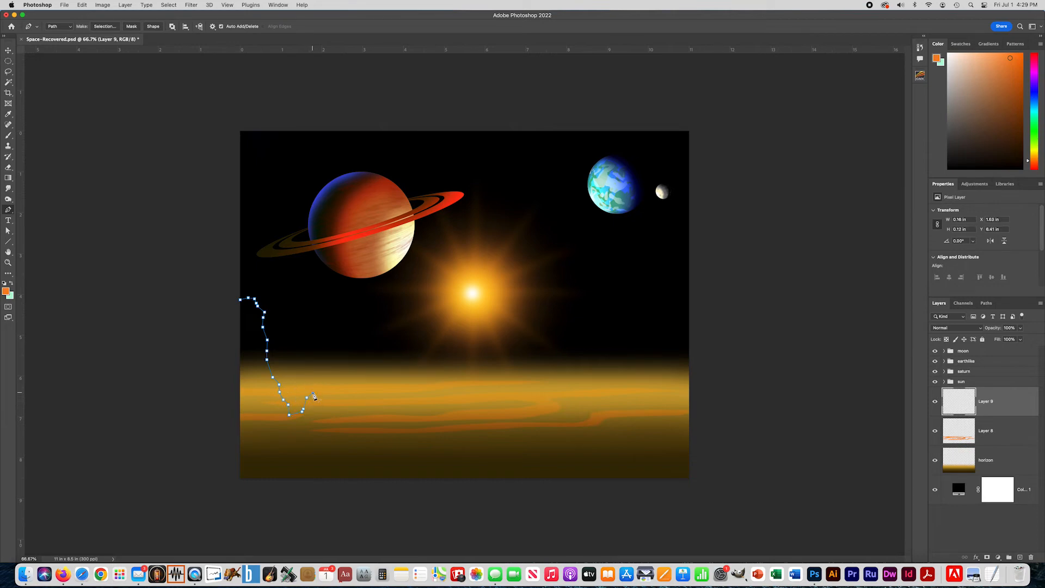
click(314, 392)
click(318, 388)
click(325, 386)
click(332, 392)
click(340, 396)
click(344, 400)
click(346, 408)
click(349, 419)
click(360, 427)
click(362, 438)
click(365, 442)
click(369, 446)
click(378, 451)
click(385, 457)
click(392, 460)
click(401, 460)
click(406, 459)
click(410, 458)
click(425, 456)
click(432, 460)
click(440, 462)
click(450, 449)
click(451, 442)
click(464, 442)
click(469, 451)
click(474, 456)
click(477, 457)
click(493, 455)
click(503, 443)
click(516, 441)
click(523, 449)
click(531, 454)
click(538, 454)
click(548, 440)
click(552, 439)
click(567, 437)
click(567, 420)
click(579, 412)
click(584, 407)
click(587, 391)
click(590, 387)
click(595, 385)
click(605, 401)
click(609, 409)
click(612, 412)
click(620, 412)
click(624, 401)
click(625, 393)
click(627, 376)
click(628, 363)
click(635, 349)
click(634, 338)
click(640, 328)
click(645, 315)
click(654, 315)
click(656, 319)
click(659, 323)
click(663, 326)
click(666, 329)
click(669, 337)
click(674, 341)
click(677, 343)
click(682, 346)
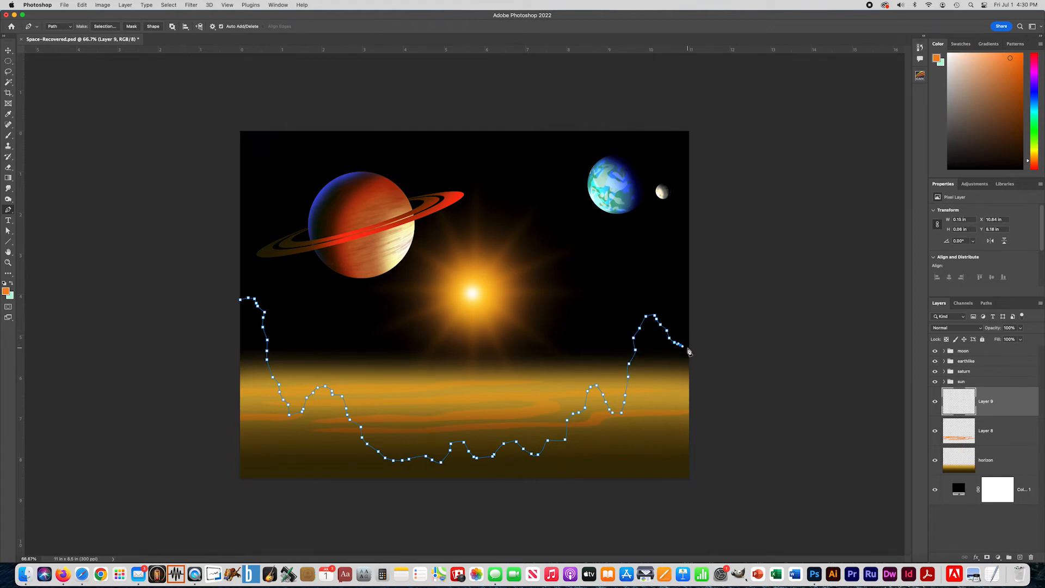
click(690, 348)
click(690, 480)
click(240, 481)
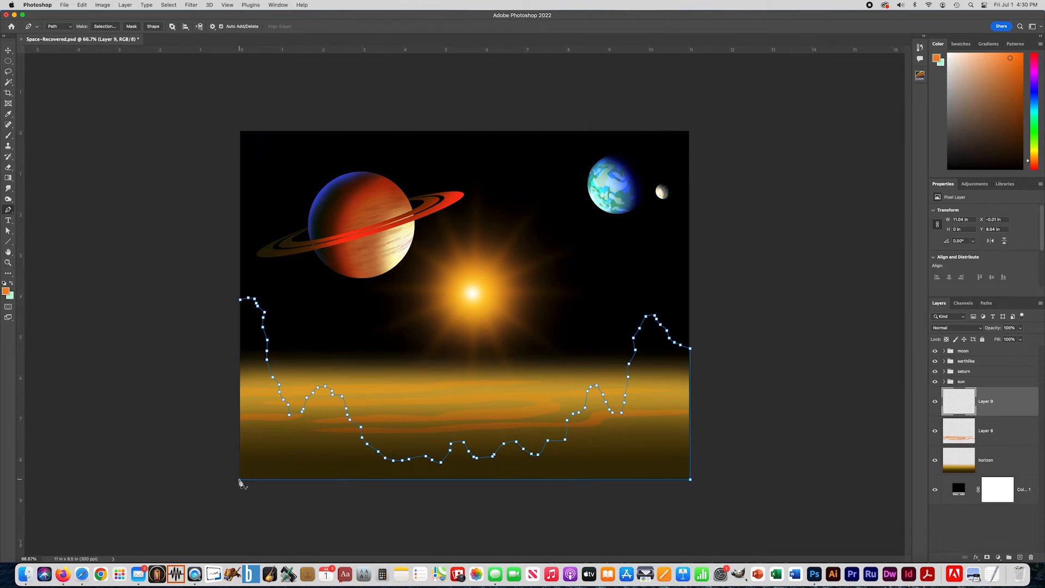
click(241, 303)
Fill the rocky work path with bright red #ff311c at 100% opacity in Normal mode and deselect the path.
click(274, 5)
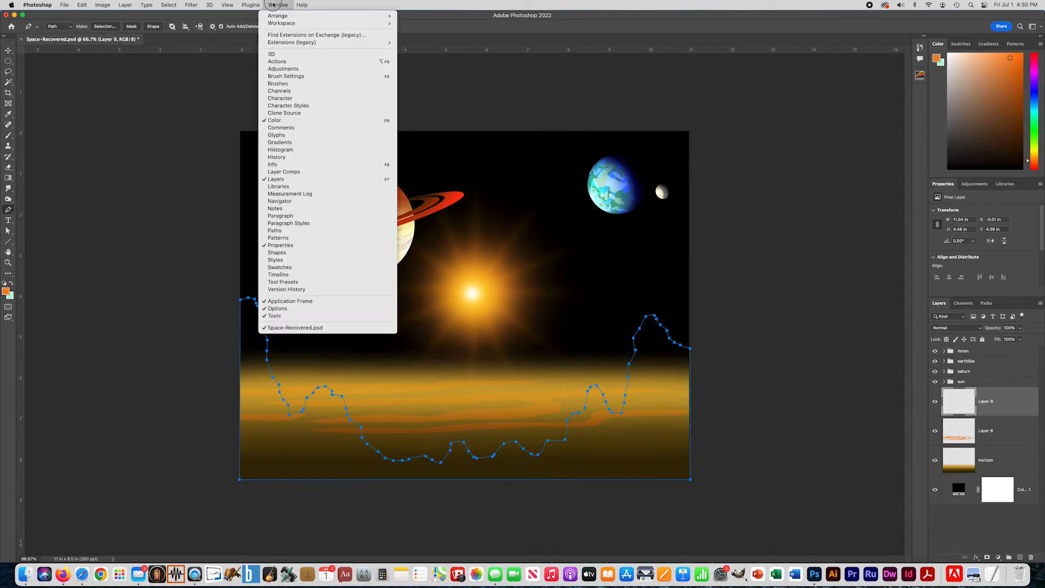
click(274, 5)
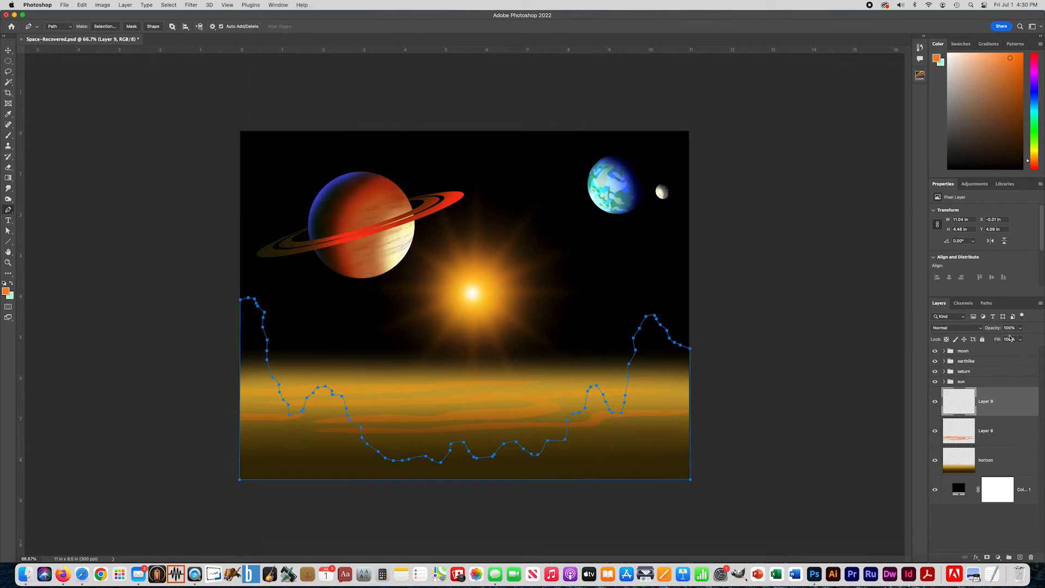
click(987, 304)
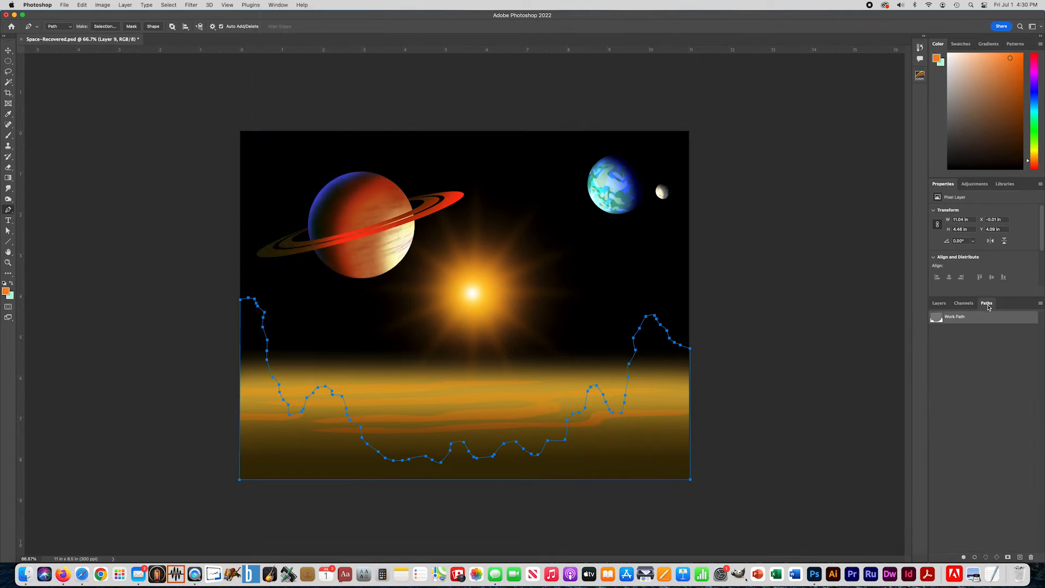
click(1039, 305)
click(1040, 305)
click(1039, 306)
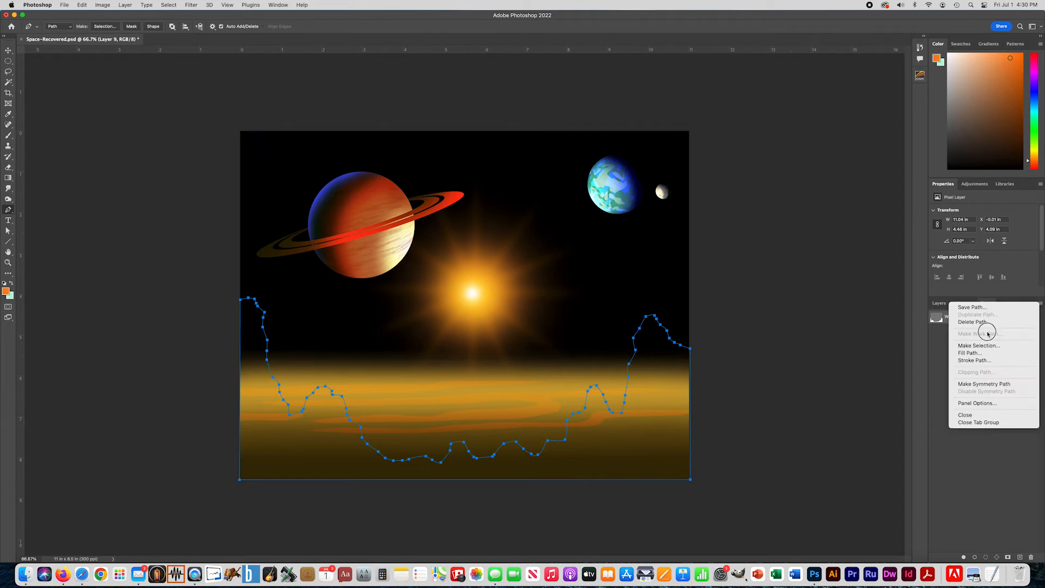
click(966, 353)
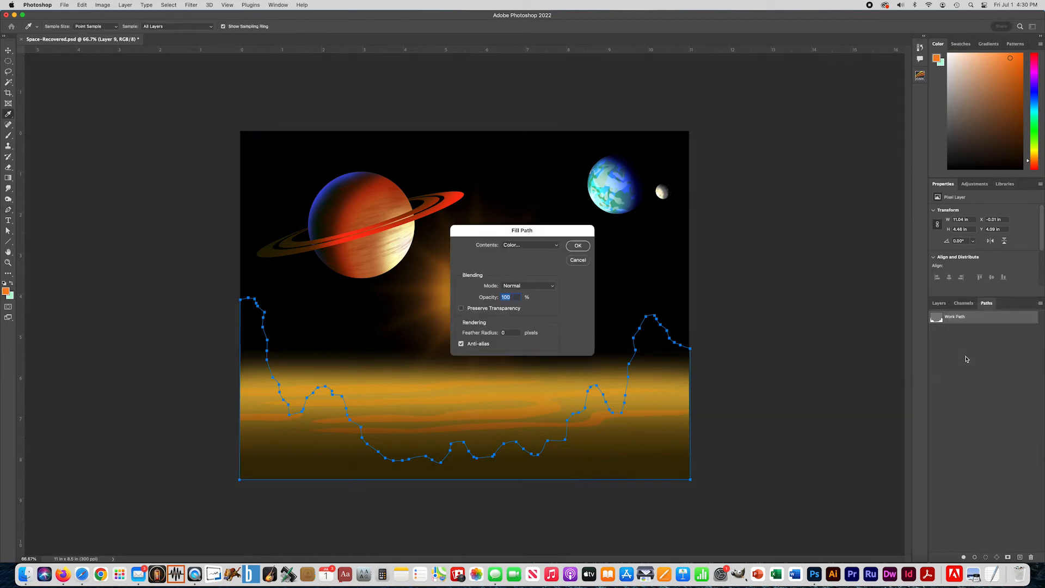
click(508, 246)
click(507, 246)
drag(248, 296, 236, 313)
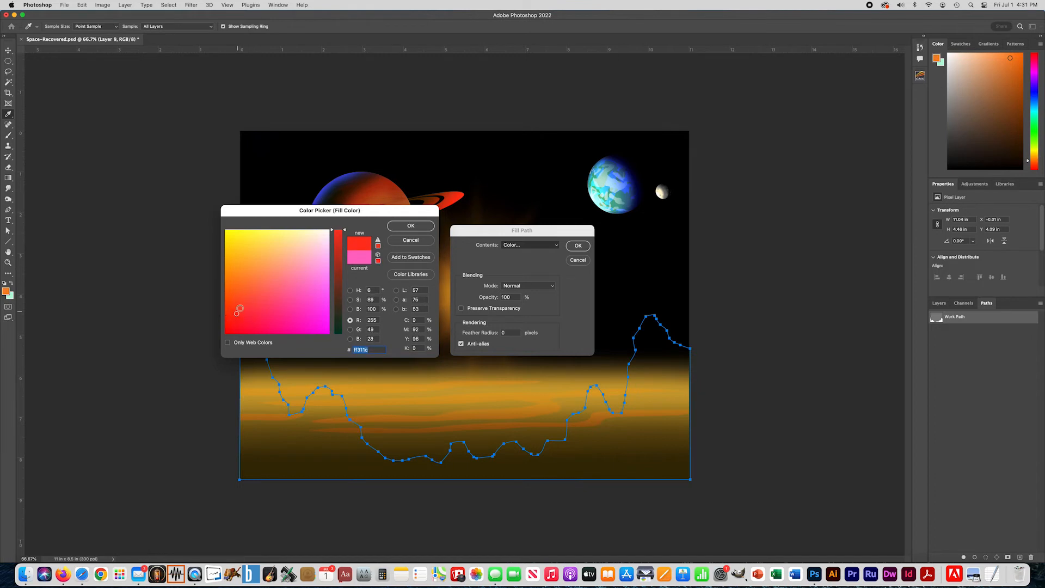
click(408, 224)
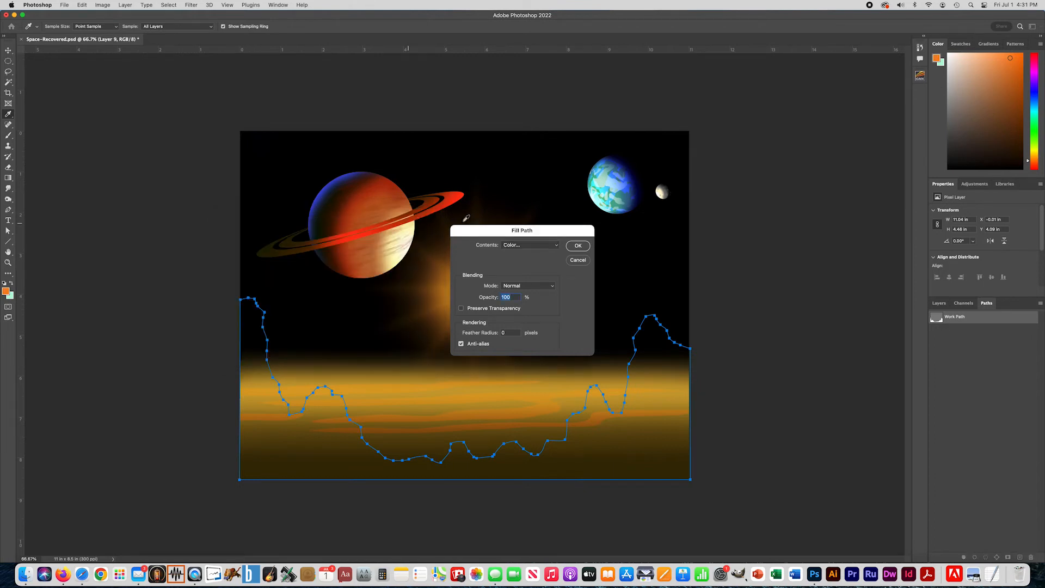
click(580, 248)
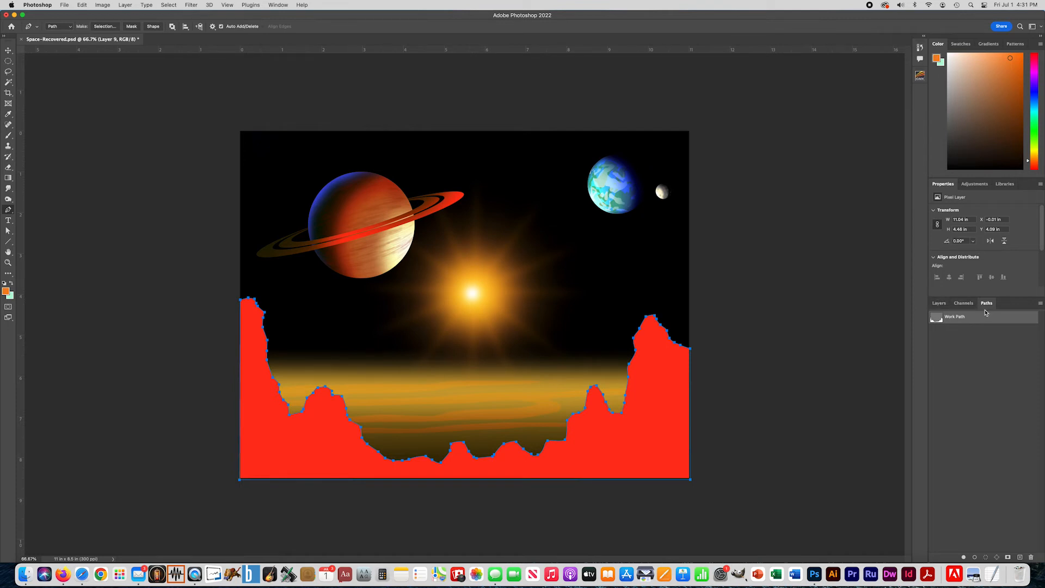
click(988, 329)
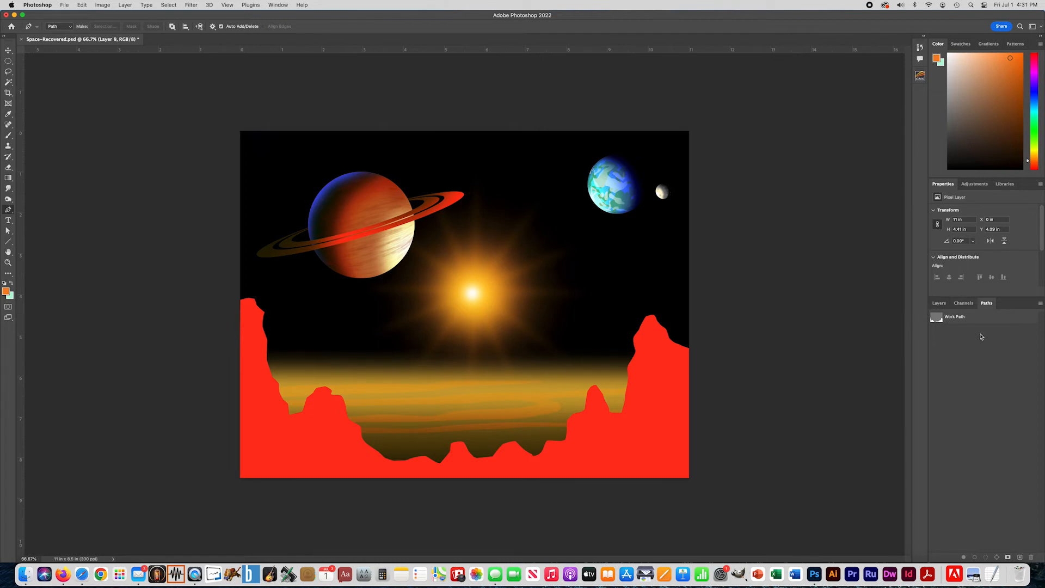
click(978, 321)
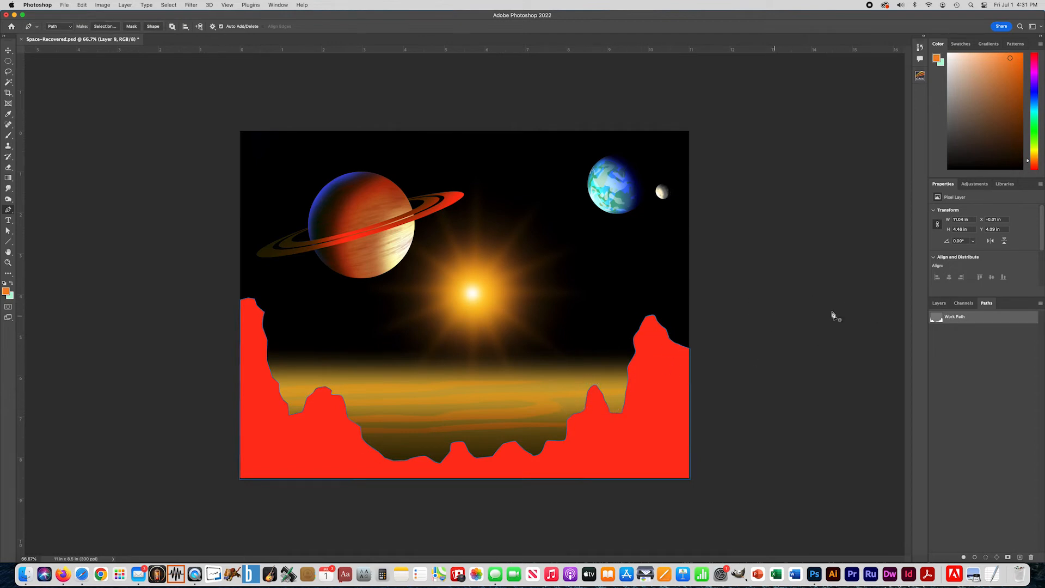
click(978, 336)
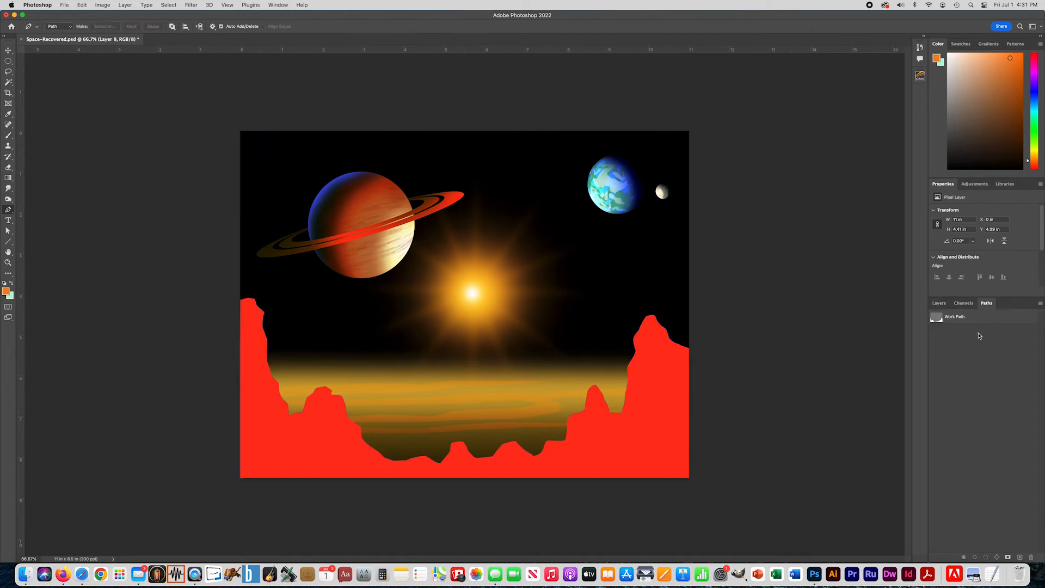
Duplicate the red rock layer and turn the copy black with a Hue/Saturation Lightness of -100.
click(937, 304)
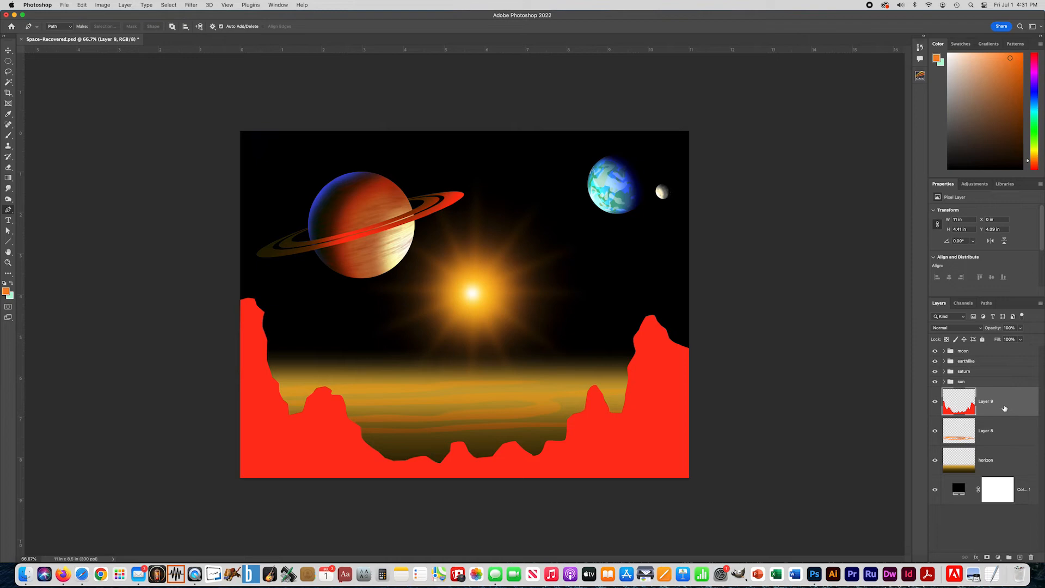
key(super+j)
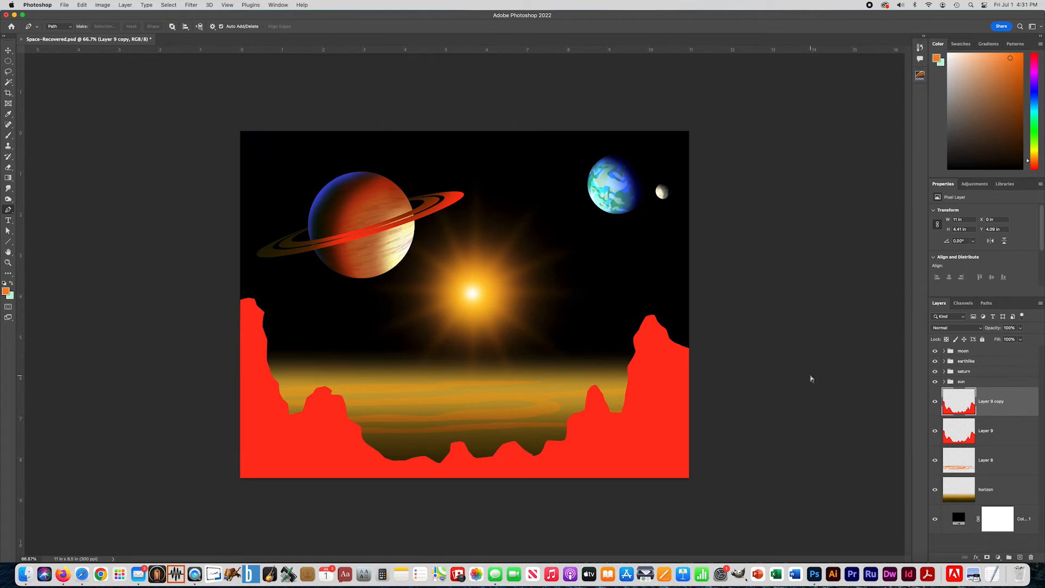
key(super+u)
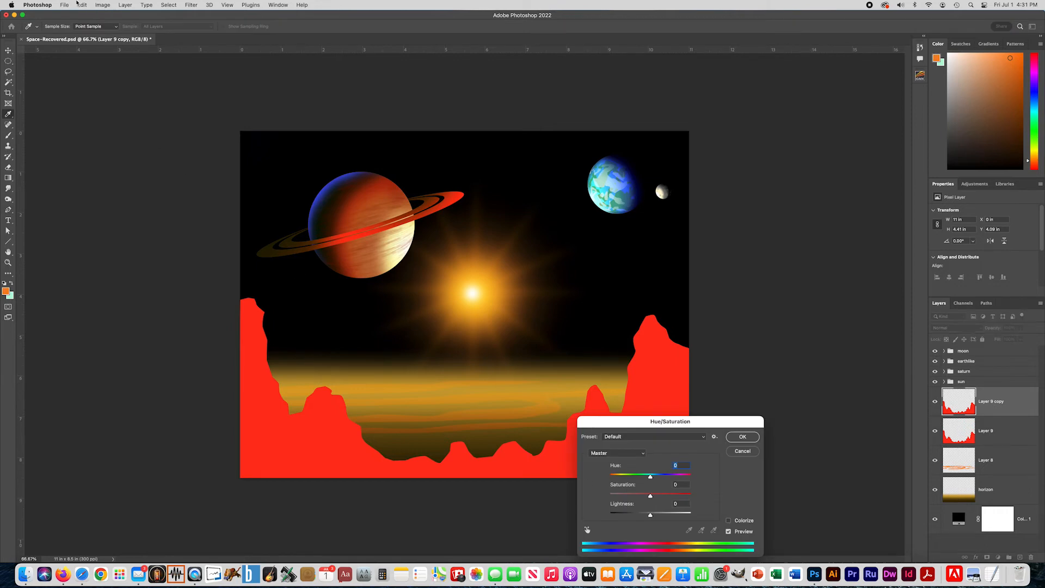
click(99, 4)
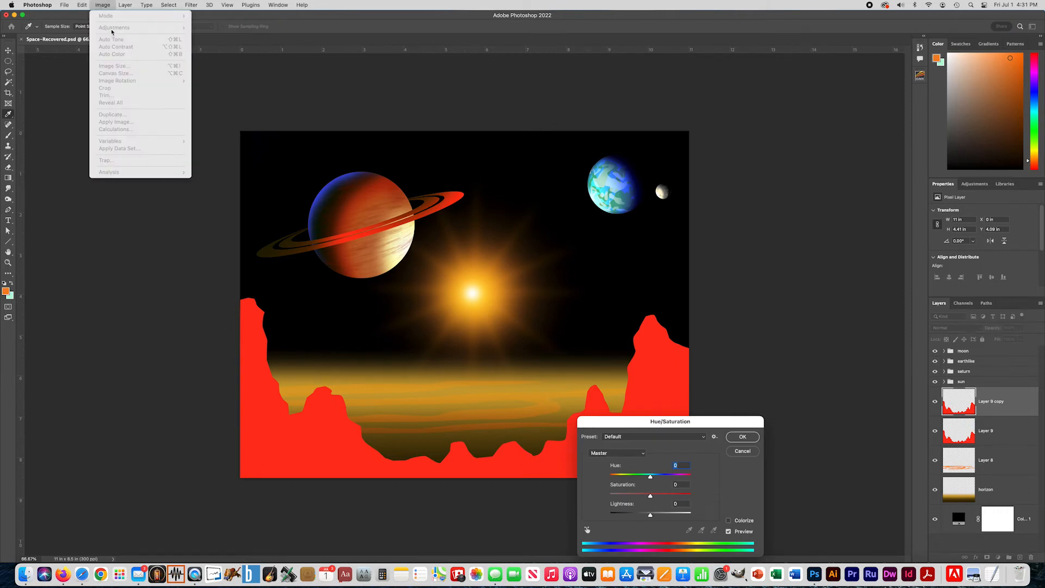
click(109, 3)
drag(653, 516, 593, 518)
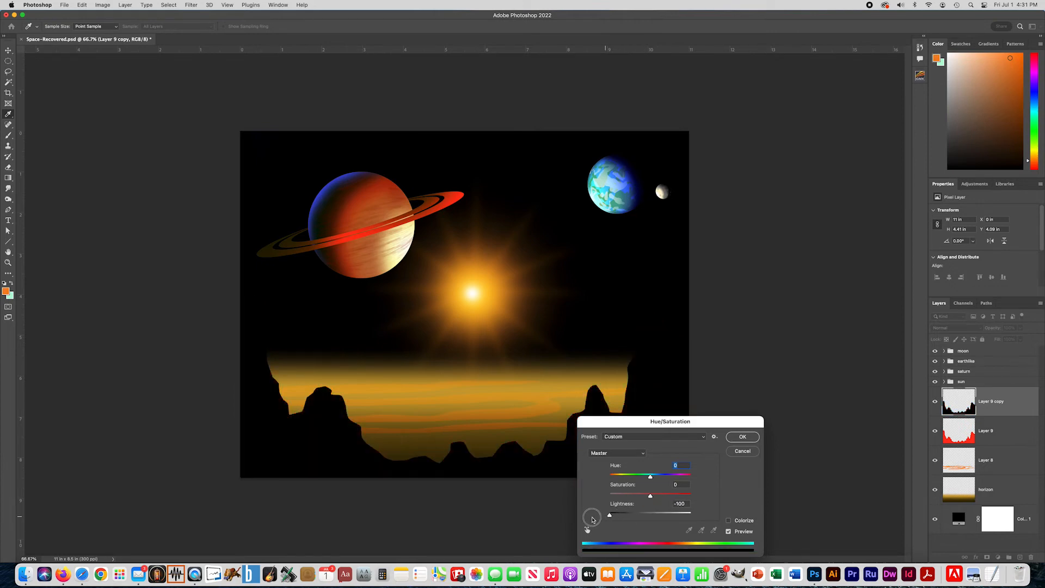
click(742, 436)
key(p)
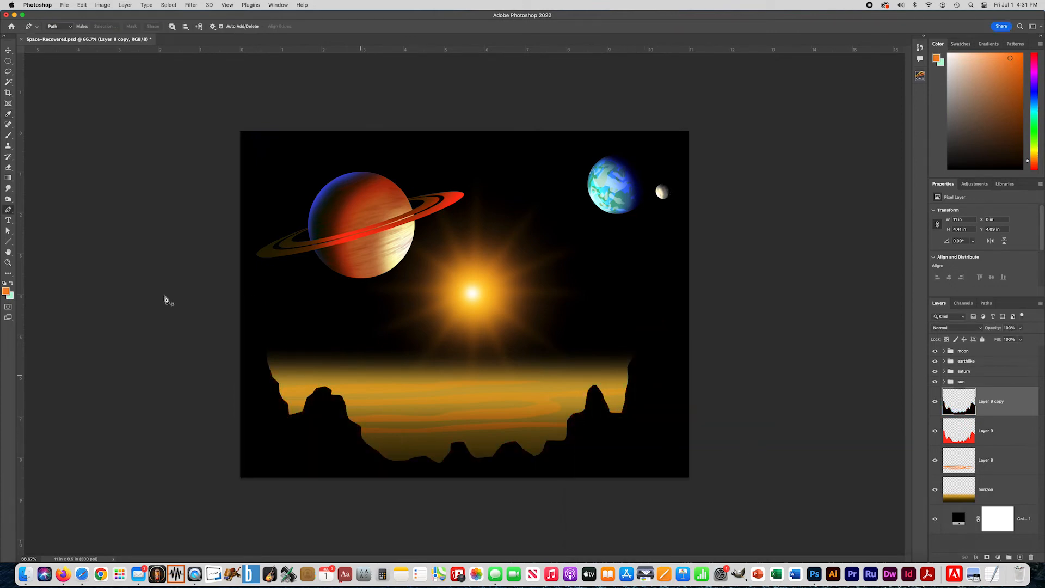
Nudge the black rock copy slightly down to expose a thin red rim along the rock edges.
click(9, 51)
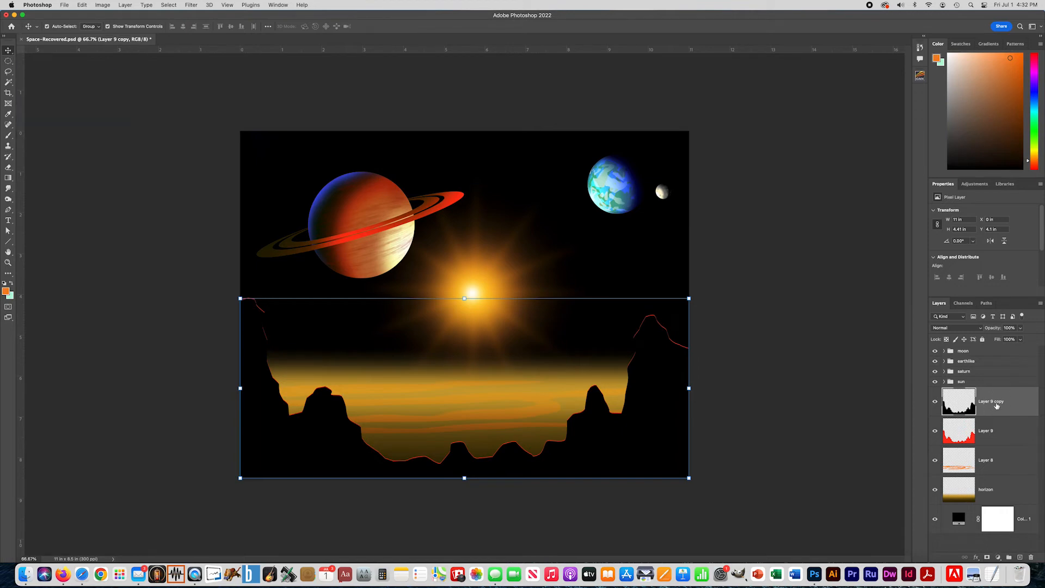
Group the black rock, red rock, streak and horizon layers and name the group ground.
shift+click(993, 494)
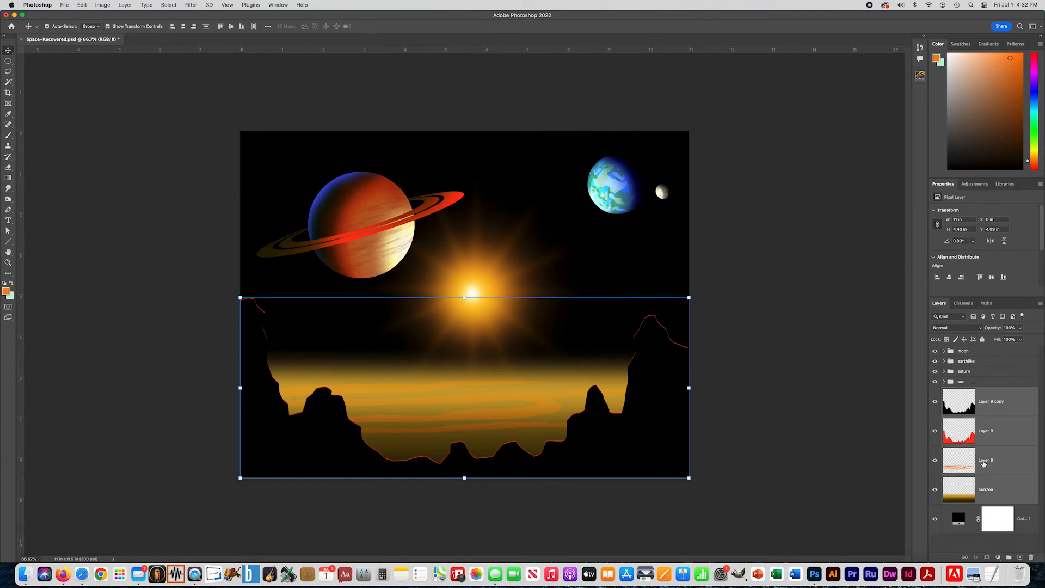
key(super+g)
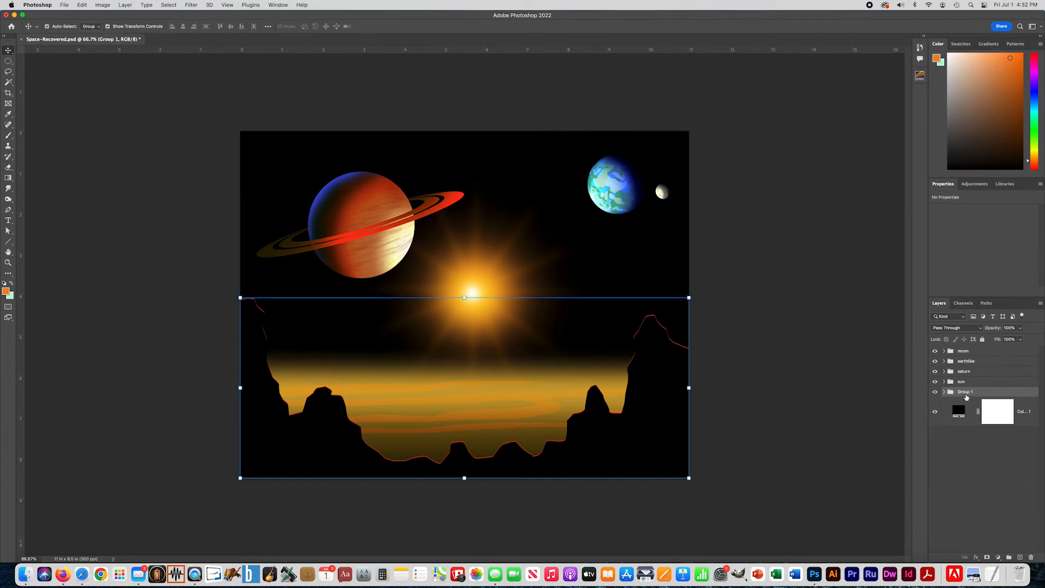
text(ground)
key(Return)
key(m)
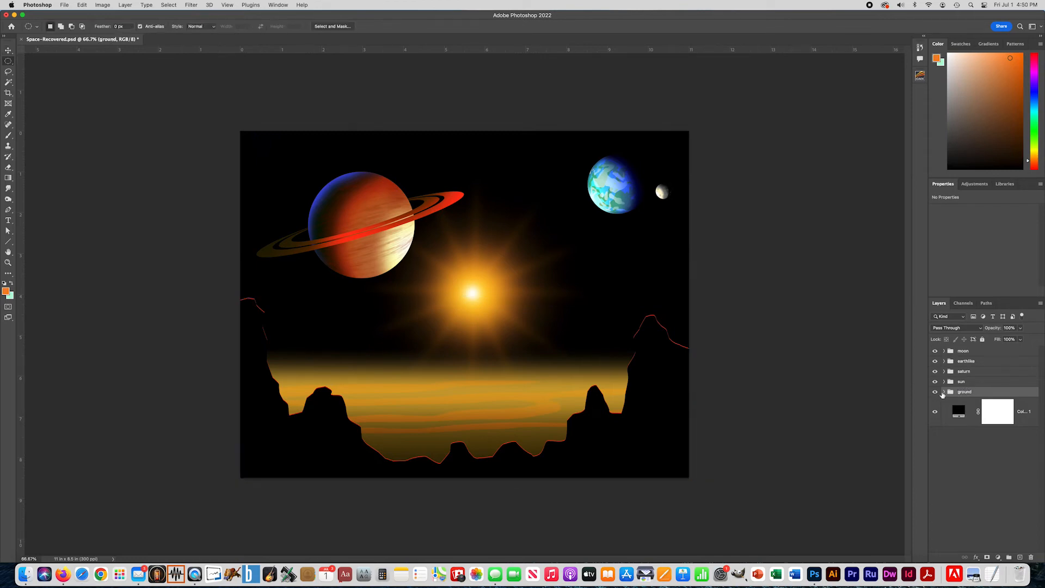
Add a new layer inside the ground group, placed between the red rock layer and the streak layer.
click(944, 391)
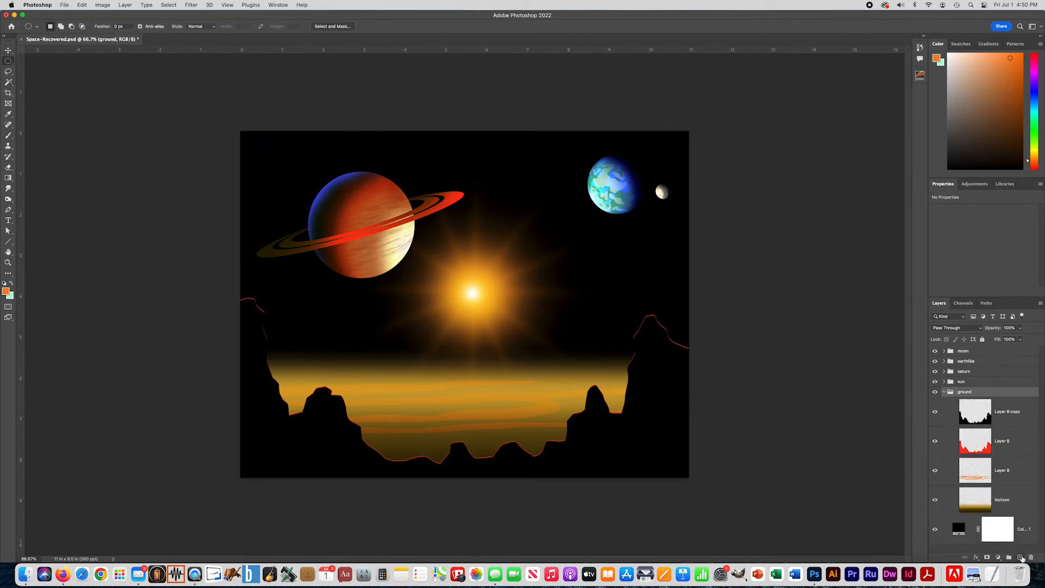
click(1019, 557)
drag(1004, 411, 1002, 460)
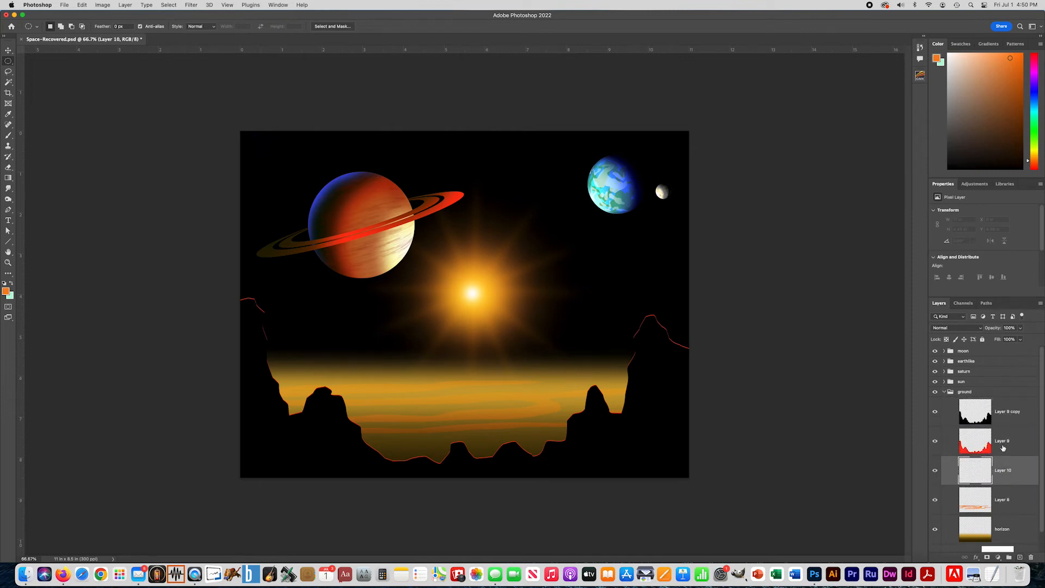
Lasso a mountain about 4.8 in wide and 1.7 in tall behind the left rocks and paint it orange.
click(8, 71)
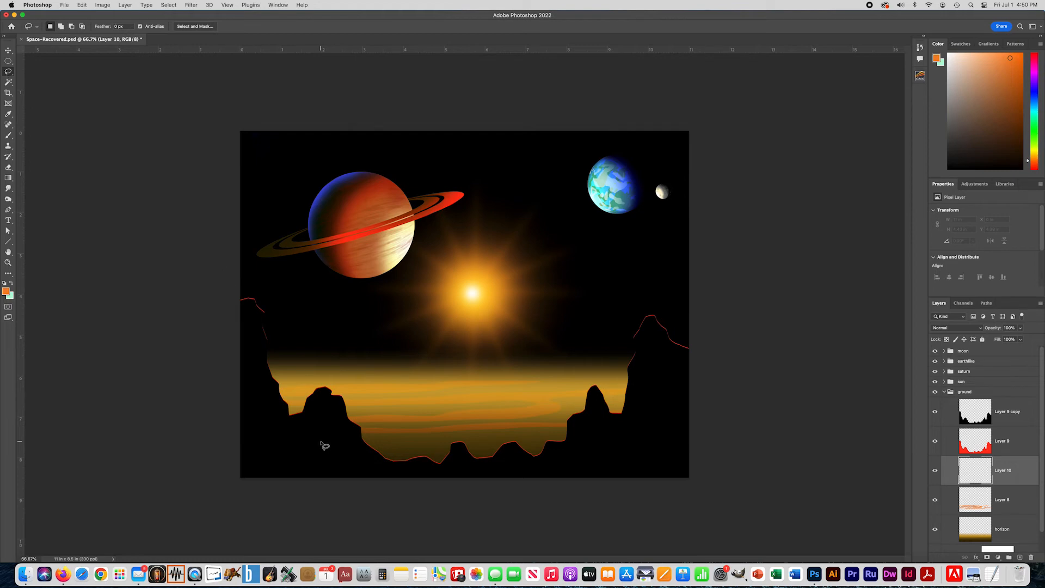
mouse_move(265, 395)
mouse_down()
mouse_move(305, 361)
mouse_move(346, 387)
mouse_move(449, 412)
mouse_move(370, 418)
mouse_move(409, 425)
mouse_move(261, 424)
mouse_move(253, 404)
mouse_move(304, 392)
mouse_move(377, 430)
mouse_up()
click(8, 135)
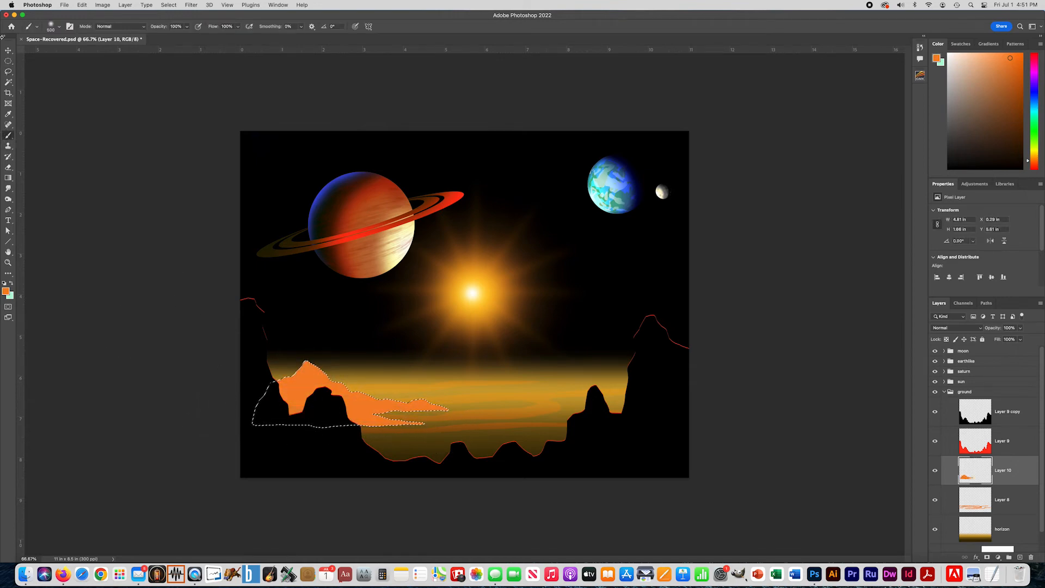
Lasso a twin-peaked mountain about 3.1 in wide and 0.8 in tall behind the right rocks and paint it orange.
click(9, 72)
mouse_move(645, 394)
mouse_down()
mouse_move(533, 395)
mouse_move(574, 367)
mouse_move(597, 379)
mouse_move(639, 366)
mouse_move(658, 397)
mouse_move(648, 397)
mouse_up()
click(9, 135)
drag(616, 375, 514, 364)
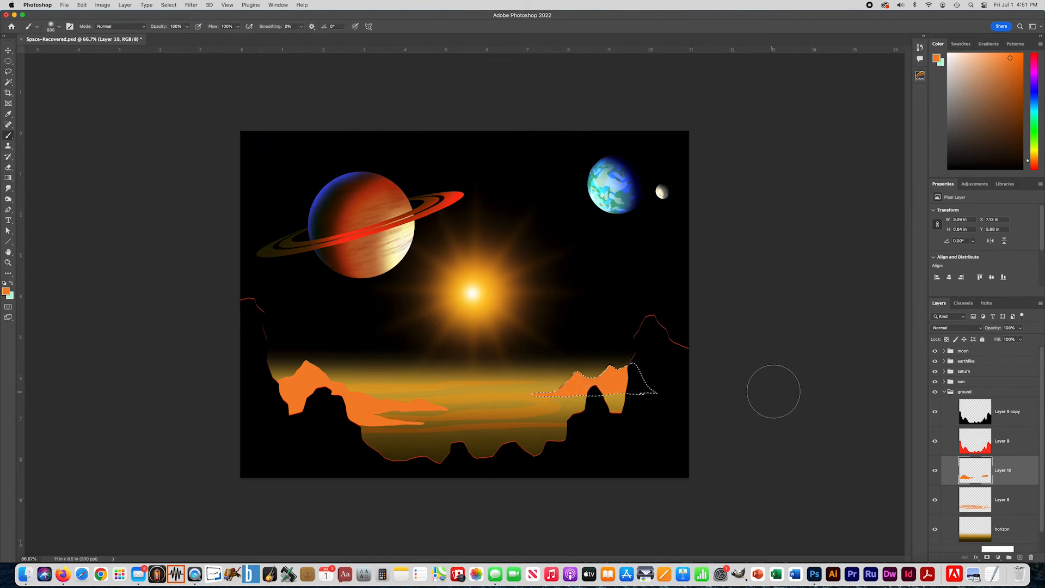
Lasso a third mountain outline about 4.8 in wide and 1 in tall, below the right orange mountain and tapering toward the canvas's middle.
click(8, 71)
mouse_move(609, 429)
mouse_down()
mouse_move(533, 396)
mouse_move(507, 419)
mouse_move(426, 433)
mouse_move(500, 434)
mouse_up()
drag(601, 433, 614, 431)
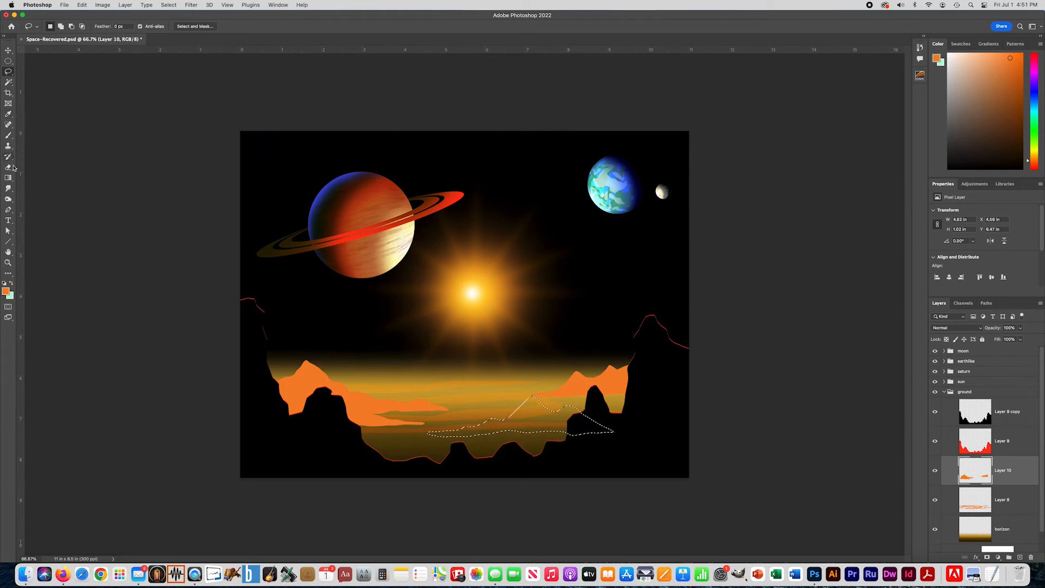
click(8, 135)
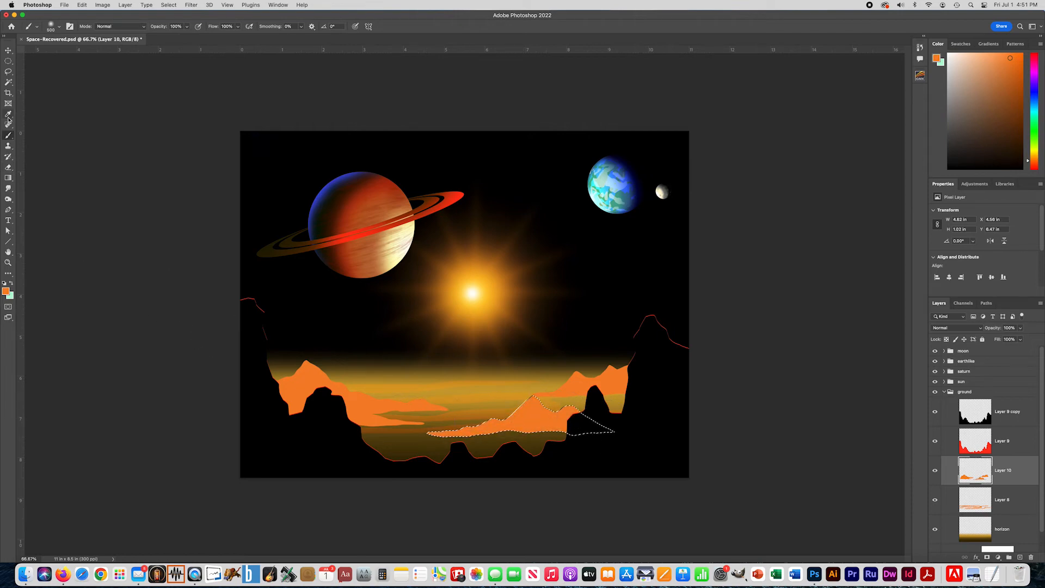
click(8, 71)
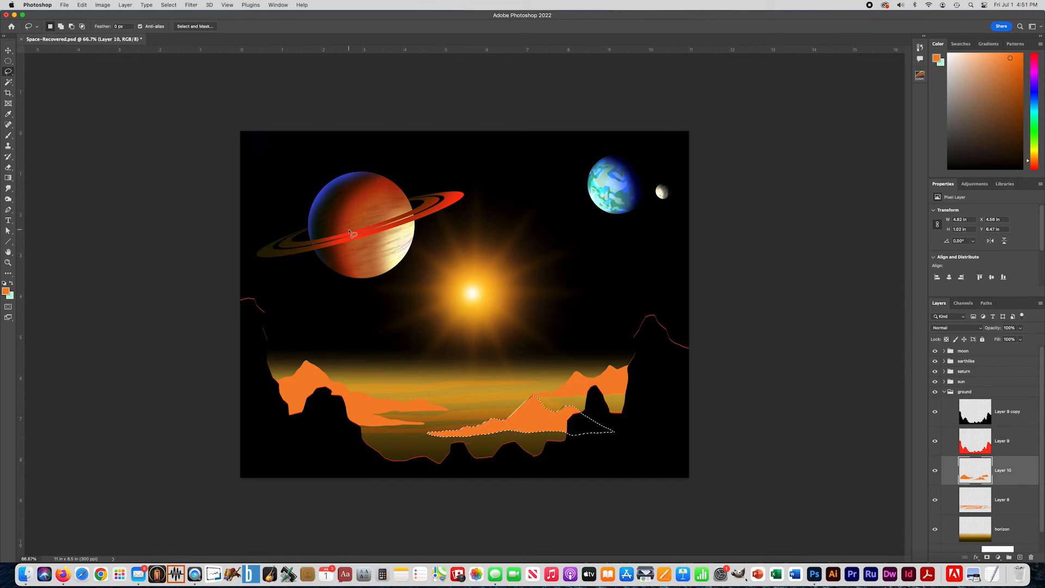
key(Delete)
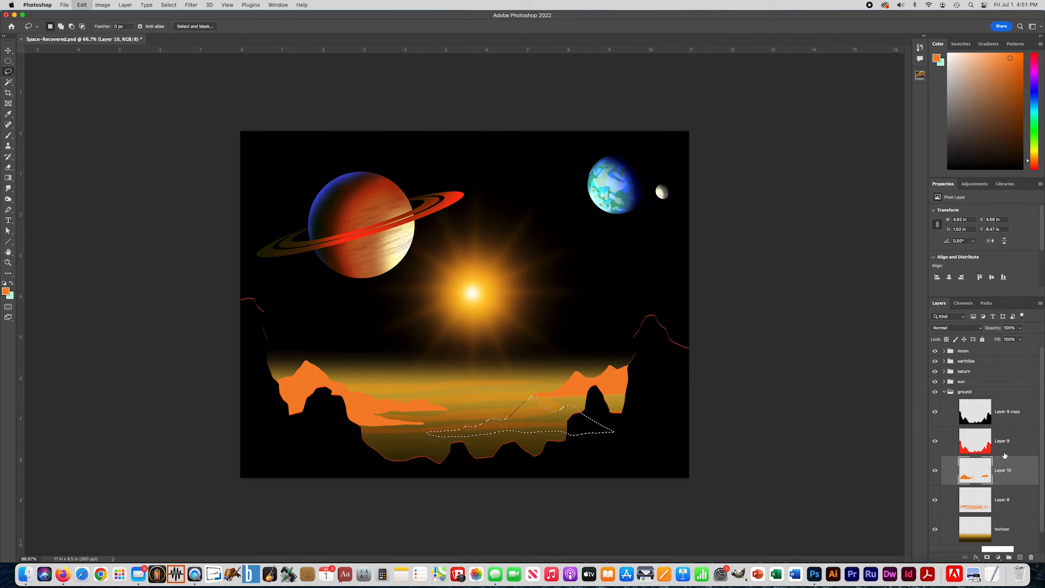
Paste the lassoed orange mountain onto its own layer and move it down behind the lower-right foreground rocks.
key(super+v)
key(super+t)
drag(538, 430, 551, 453)
key(Return)
Darken the pasted mountain with Hue/Saturation, setting saturation to about -45 and lightness to -77.
key(i)
key(super+u)
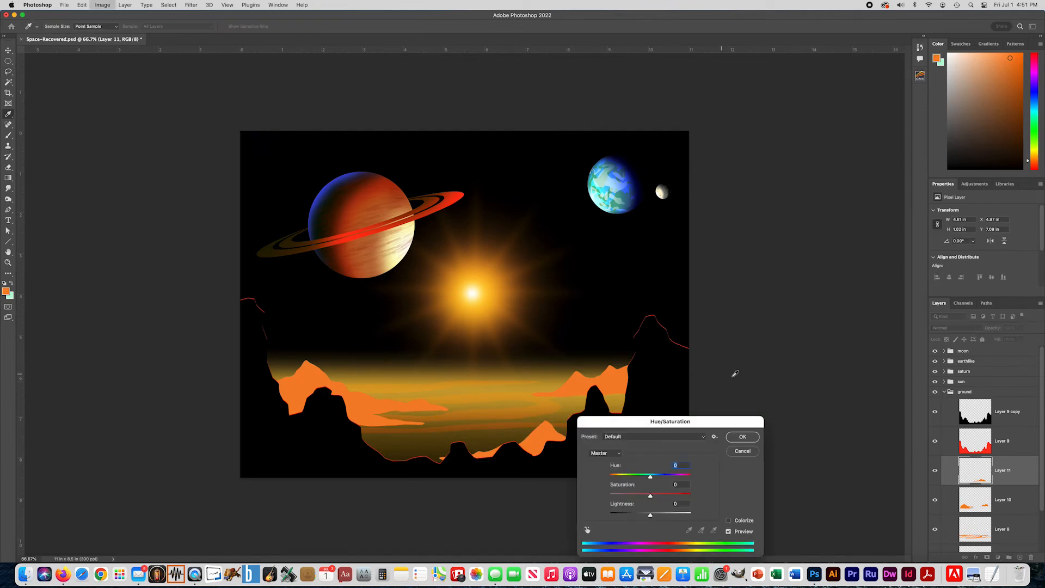
mouse_move(650, 514)
mouse_down()
mouse_move(623, 516)
mouse_move(637, 495)
mouse_move(618, 516)
mouse_up()
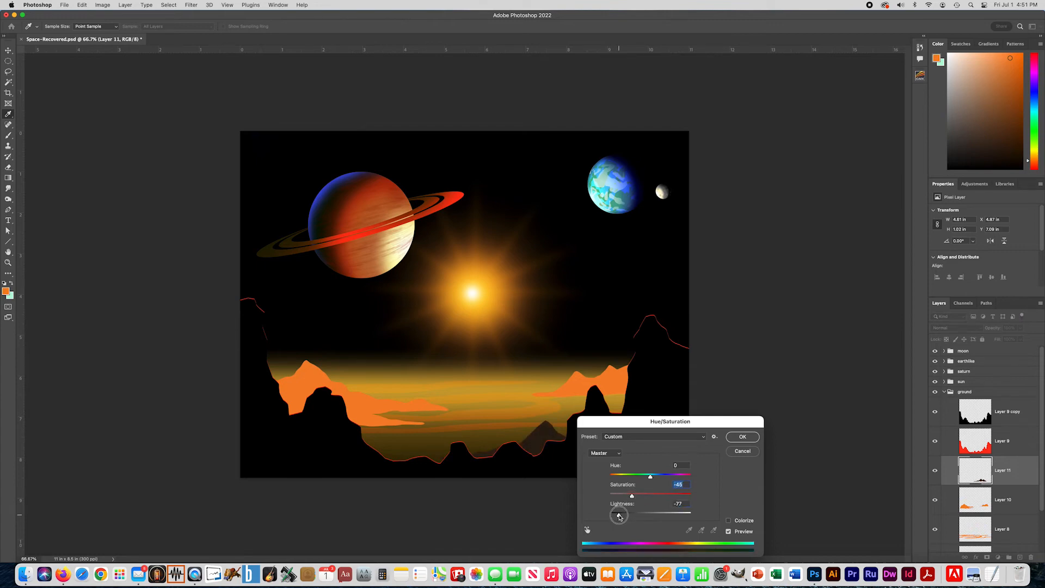
click(743, 436)
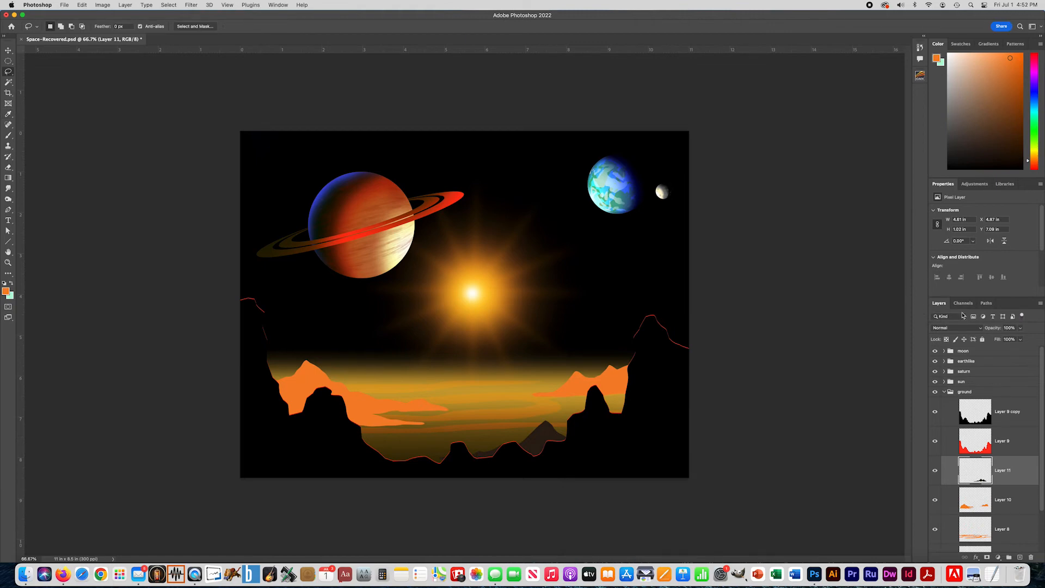
Lower the dark mountain layer's opacity to 72% and nudge the mountain slightly to the right.
click(1019, 328)
drag(1022, 338, 1009, 340)
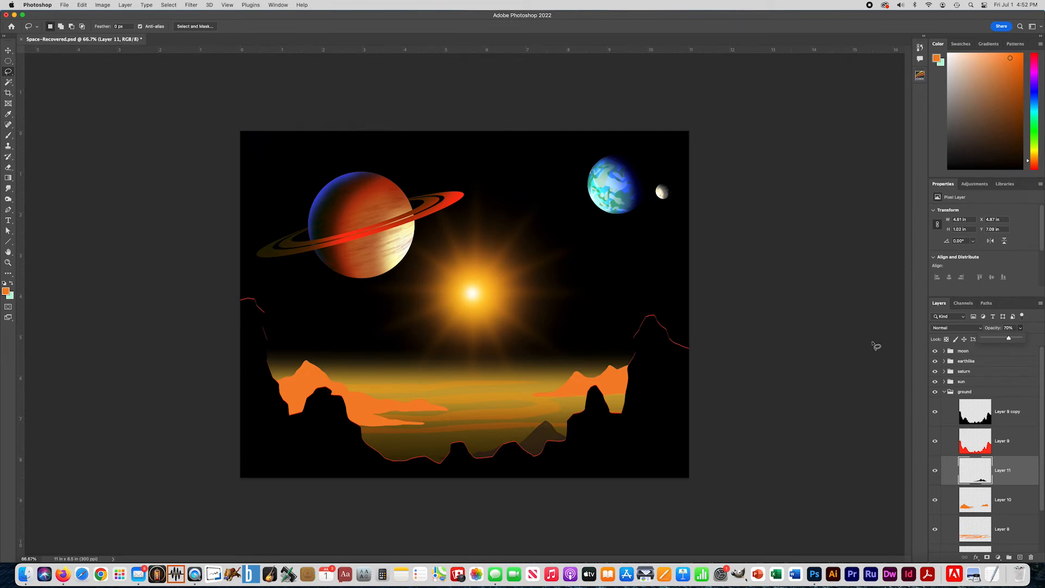
key(super+t)
drag(541, 441, 550, 440)
key(Return)
Mute the orange mountains on Layer 10 with saturation -47 and lightness -38, and set the layer's opacity to 76%.
click(992, 501)
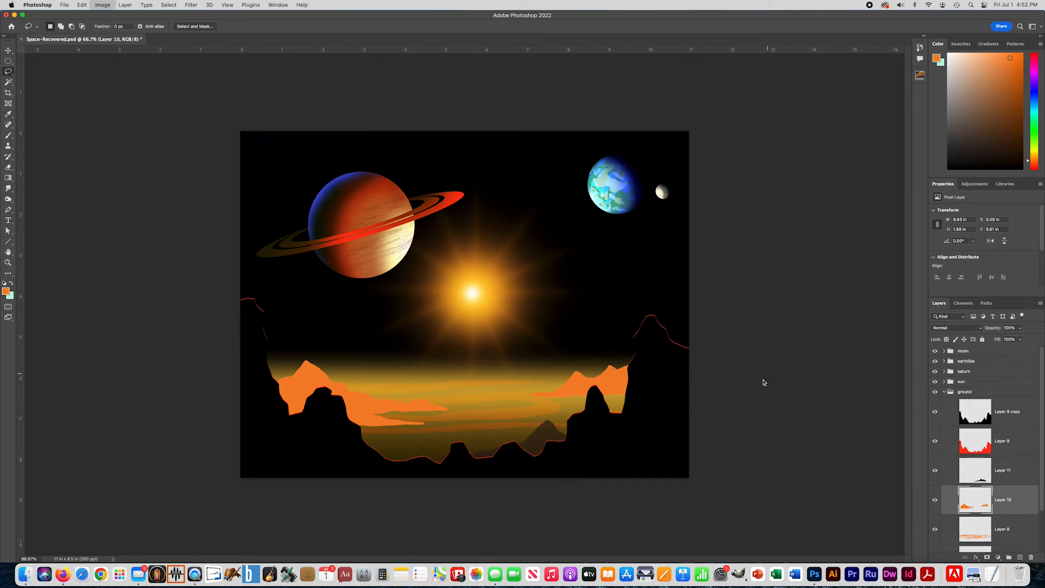
key(super+u)
mouse_move(650, 513)
mouse_down()
mouse_move(634, 515)
mouse_move(636, 499)
mouse_up()
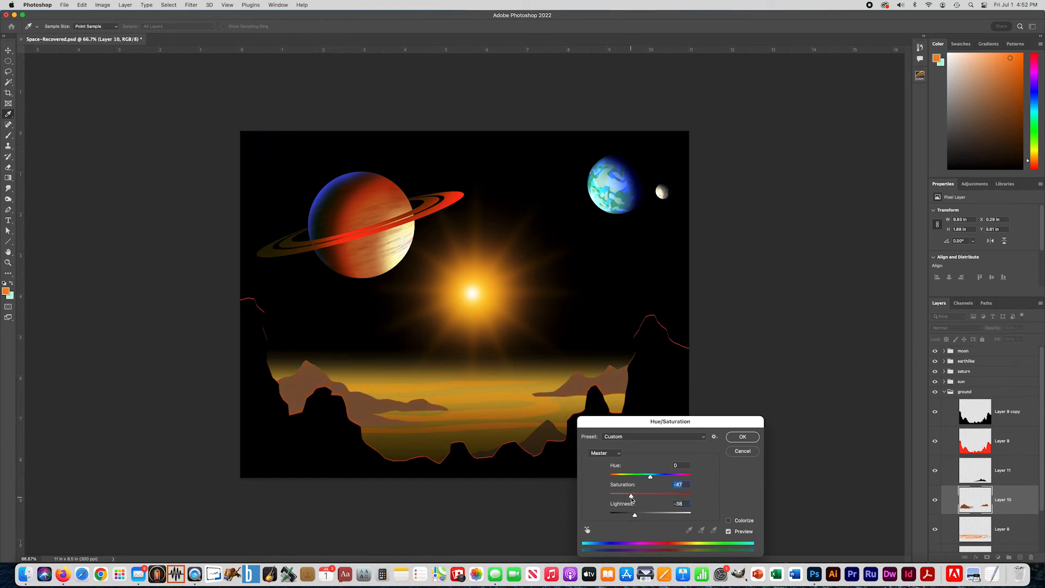
key(Return)
click(1020, 328)
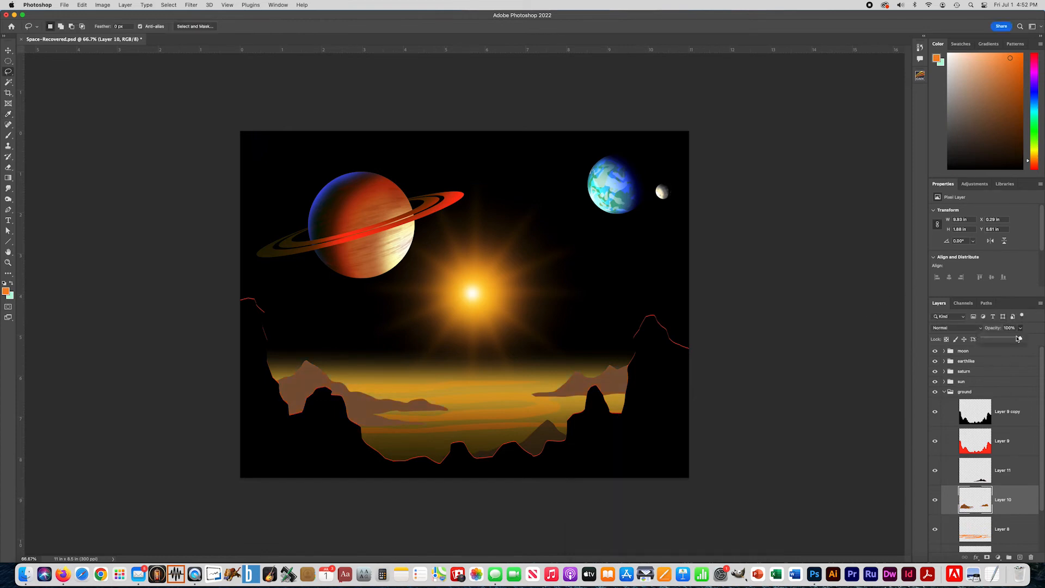
drag(1021, 338, 1010, 339)
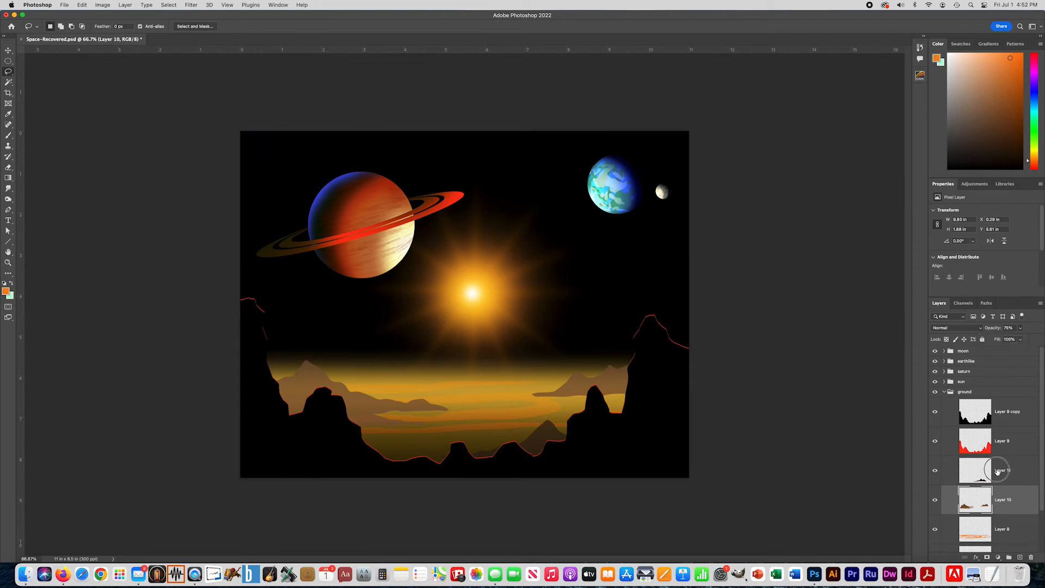
Duplicate the dark mountain layer (Layer 11) and place the copy beneath Layer 10.
click(1012, 481)
key(super+j)
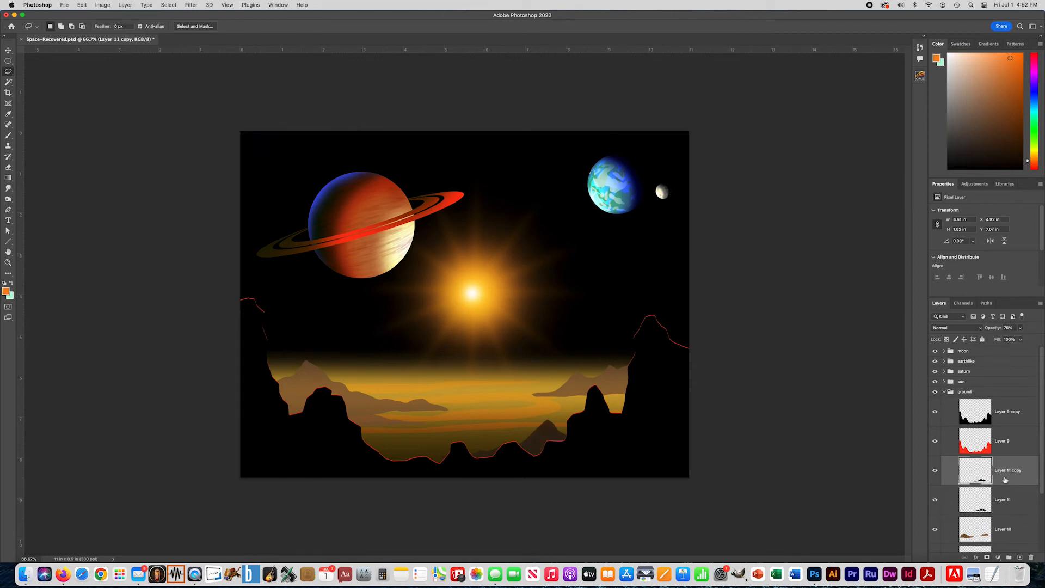
drag(998, 475, 995, 514)
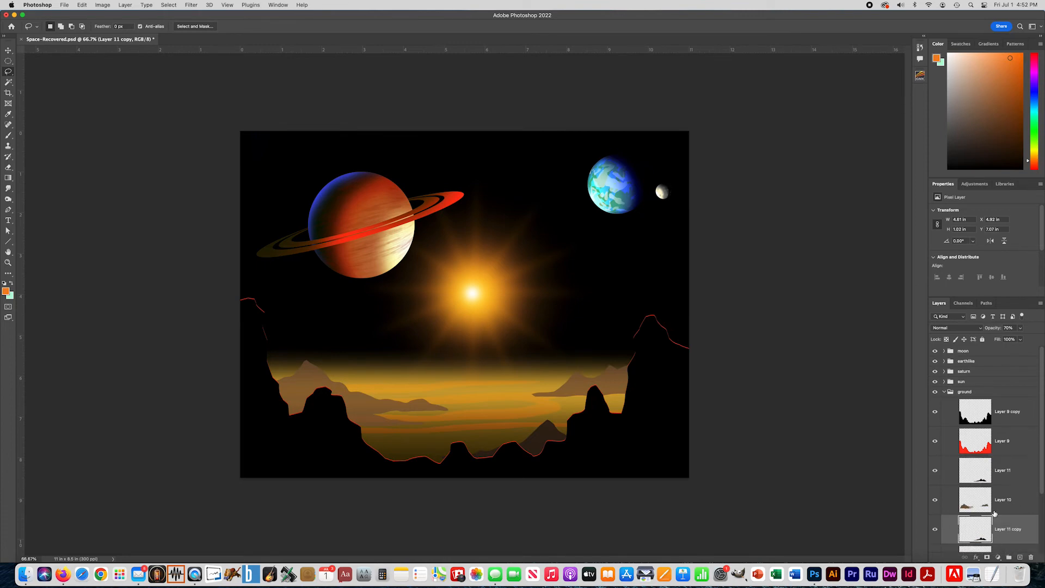
Mirror the duplicated dark mountain horizontally, narrow it to about 3.5 in, and place it near the horizon behind the left mountains.
key(super+t)
drag(536, 446, 363, 373)
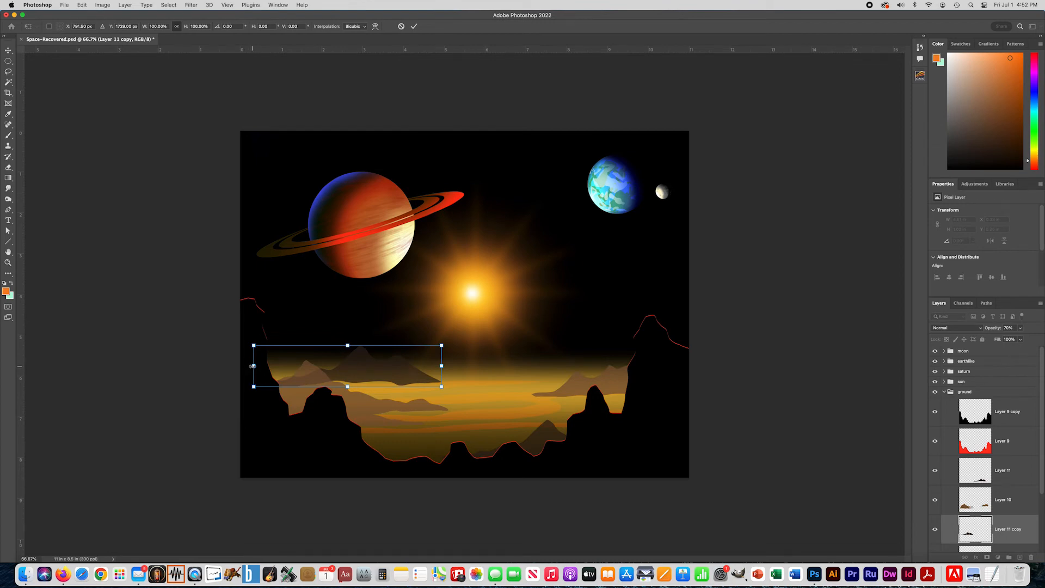
drag(253, 365, 584, 369)
drag(478, 357, 390, 371)
key(Return)
key(l)
Set the mirrored horizon mountain's saturation to +47 and lightness to +25, and lower its layer opacity to 36%.
key(super+u)
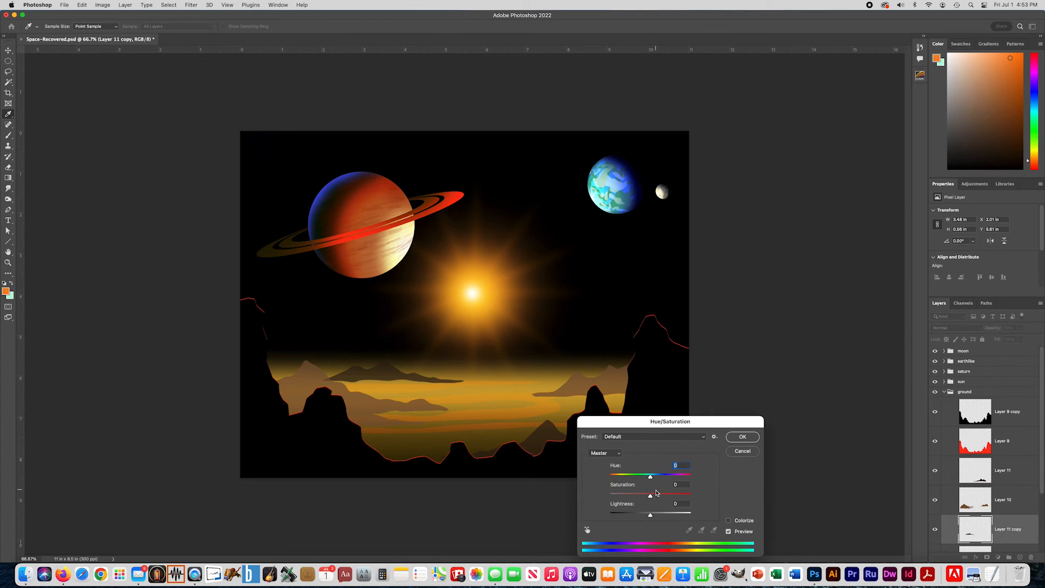
mouse_move(649, 514)
mouse_down()
mouse_move(660, 495)
mouse_move(673, 495)
mouse_move(661, 514)
mouse_up()
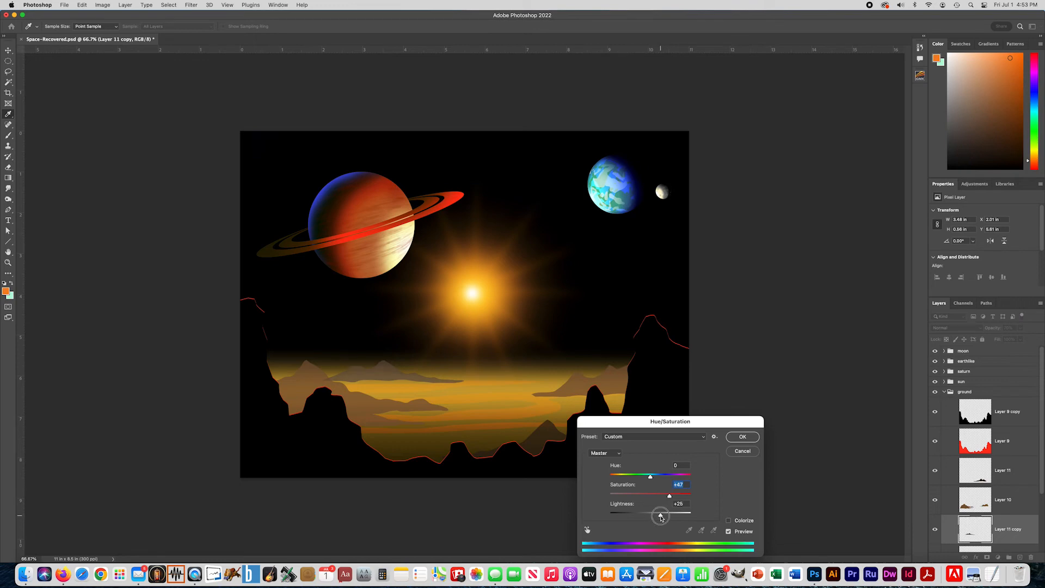
key(Return)
key(l)
click(1019, 328)
drag(1022, 338, 1008, 341)
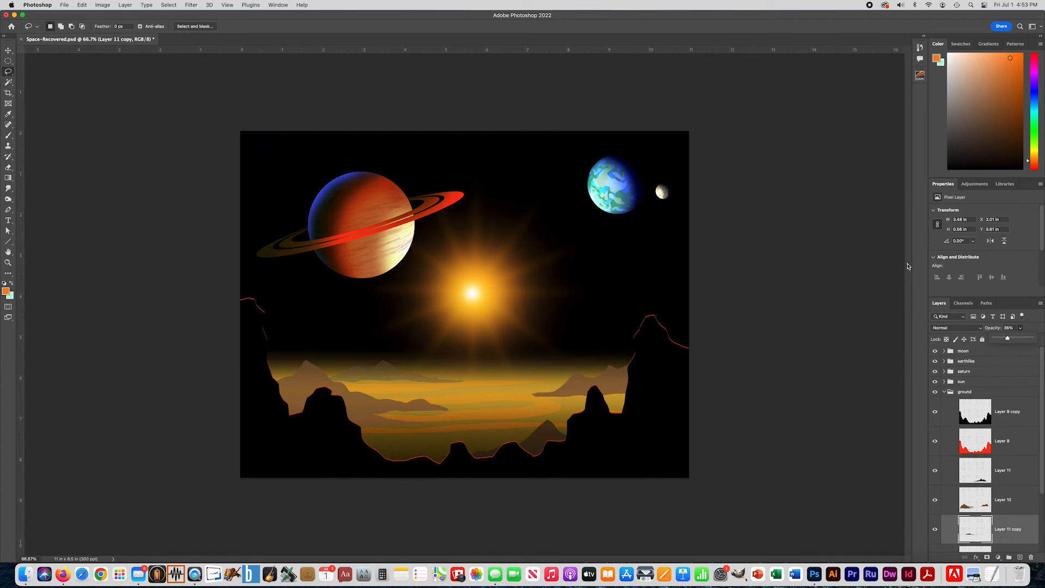
Squash the Layer 10 mountains to about 1.4 in tall and shift them slightly up and to the left.
click(983, 496)
key(super+t)
drag(455, 359, 457, 377)
drag(415, 422, 408, 411)
key(Return)
key(l)
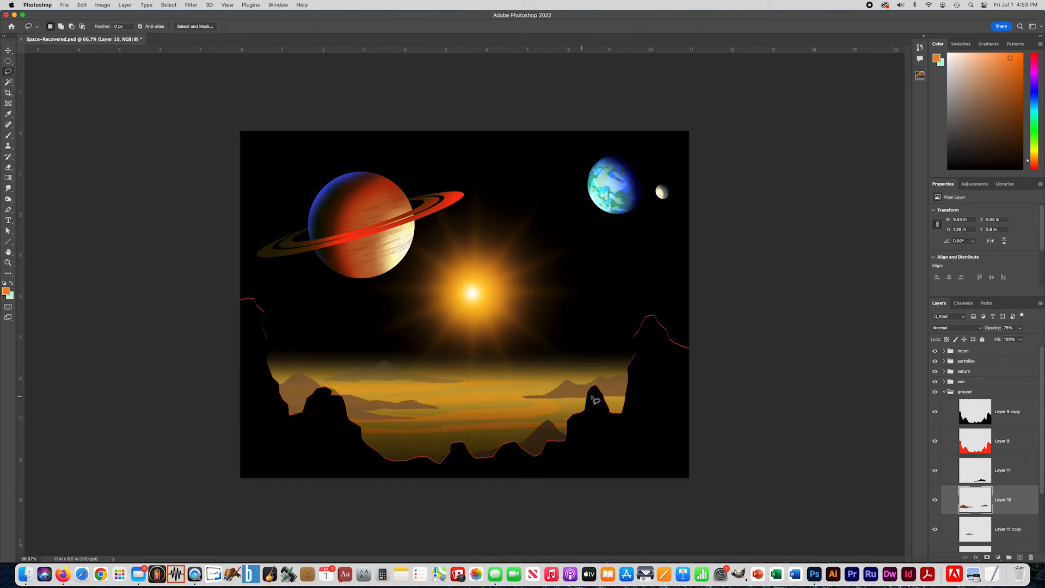
Duplicate the Layer 10 mountains, flip the copy horizontally, and place it lower and slightly farther left.
key(super+j)
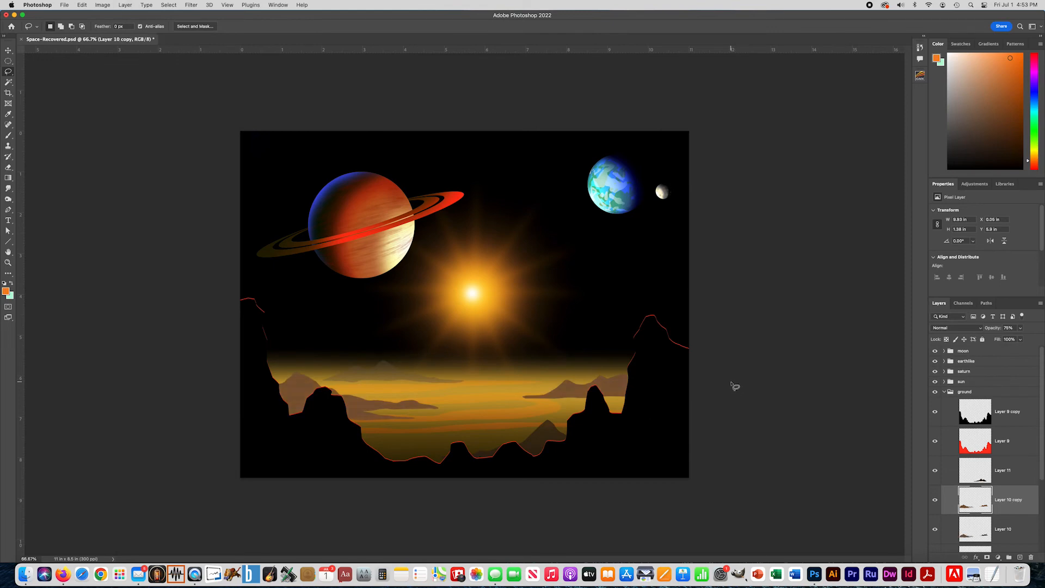
key(super+t)
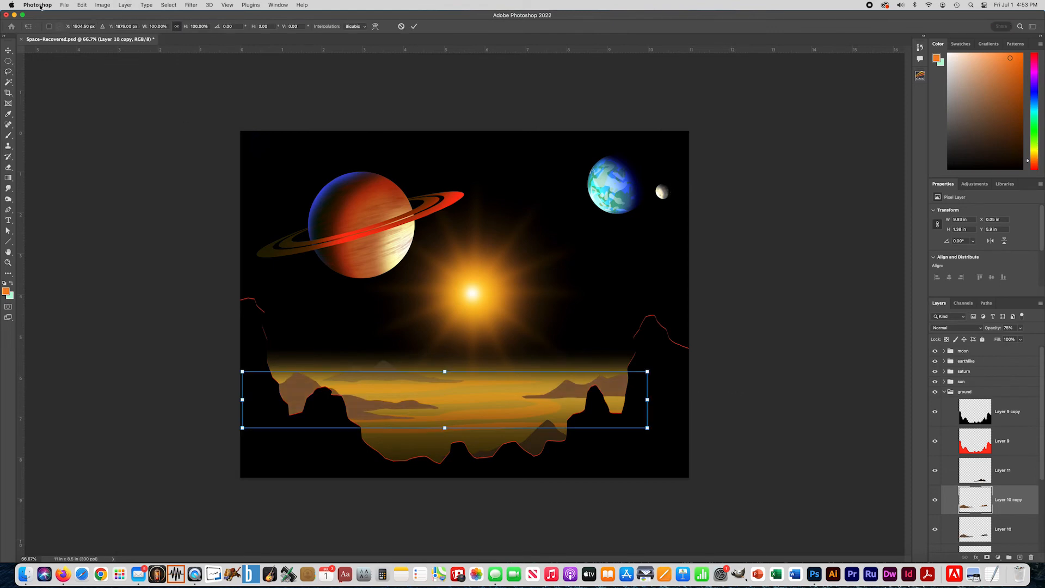
click(82, 5)
mouse_move(133, 185)
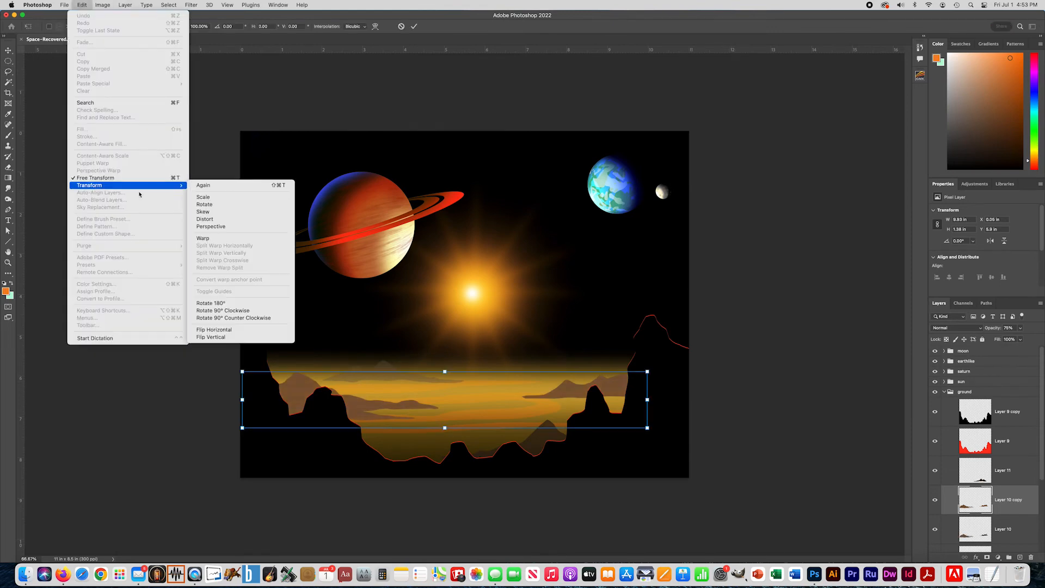
click(213, 330)
mouse_move(359, 390)
mouse_down()
mouse_move(396, 366)
mouse_move(439, 384)
mouse_move(417, 430)
mouse_move(386, 409)
mouse_move(328, 414)
mouse_up()
key(Return)
key(l)
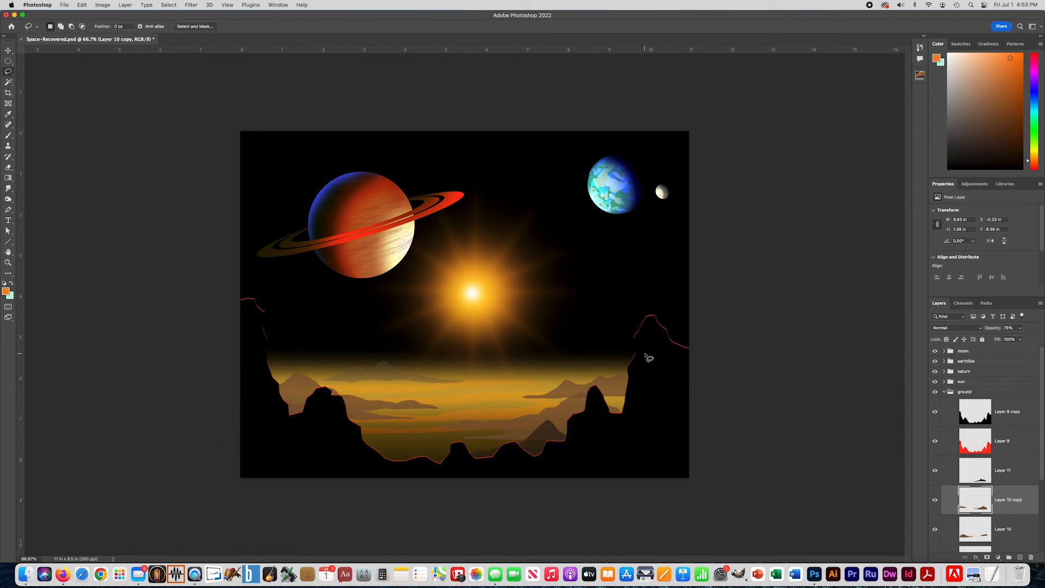
Darken the flipped mountain copy slightly by lowering its lightness with Hue/Saturation.
key(super+u)
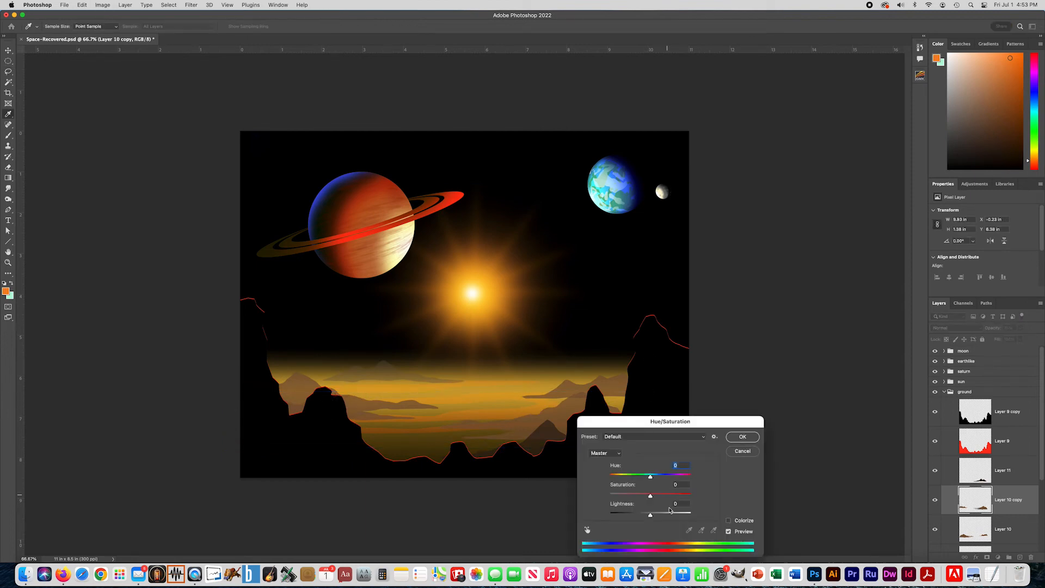
drag(649, 513, 642, 517)
key(Return)
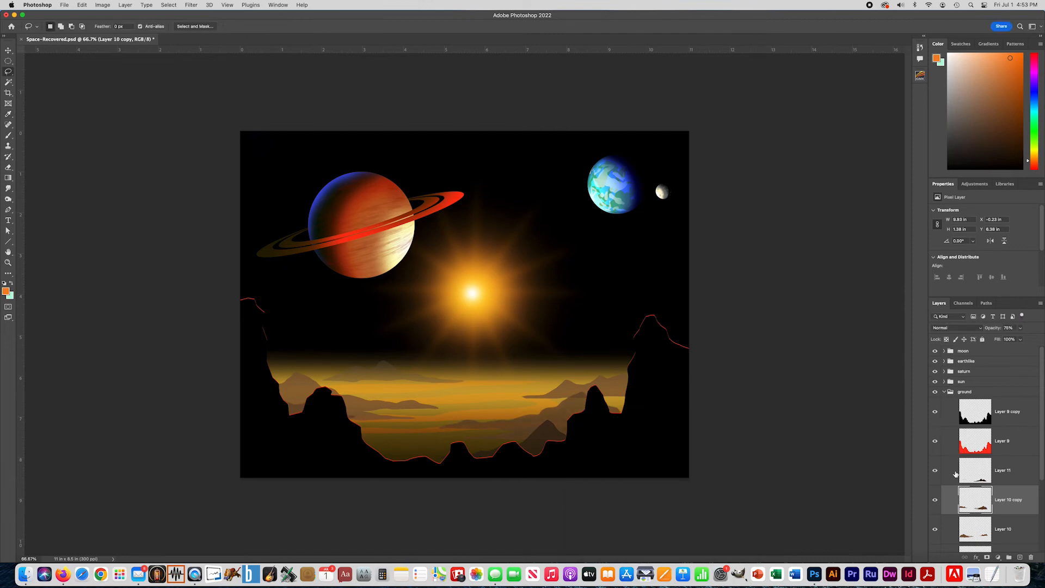
Lower the horizon mountain layer (Layer 11 copy) to about 29% opacity and move the mountain left and slightly down.
scroll(969, 477, down, 2)
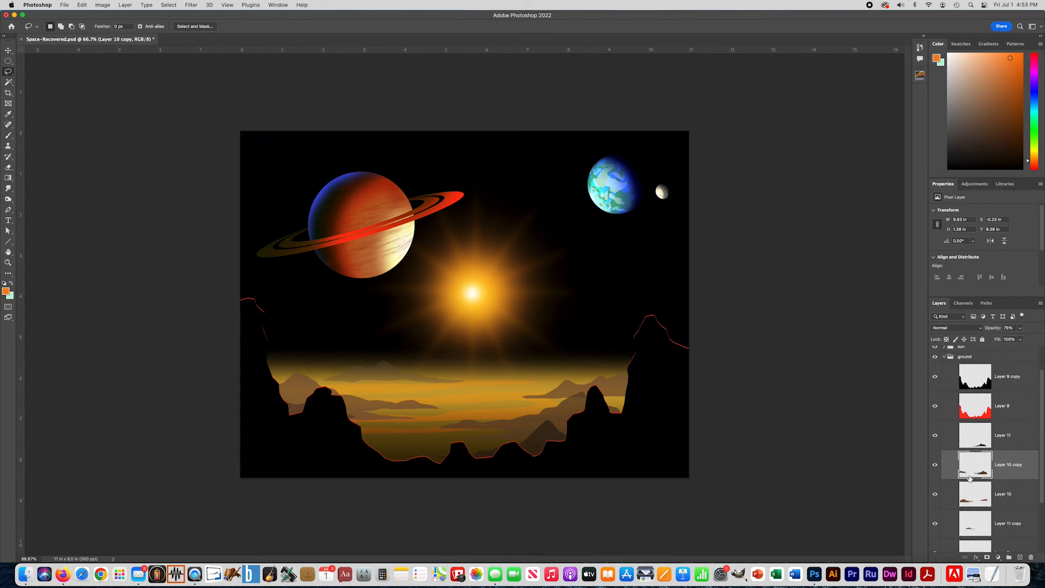
click(934, 524)
click(935, 524)
click(1002, 529)
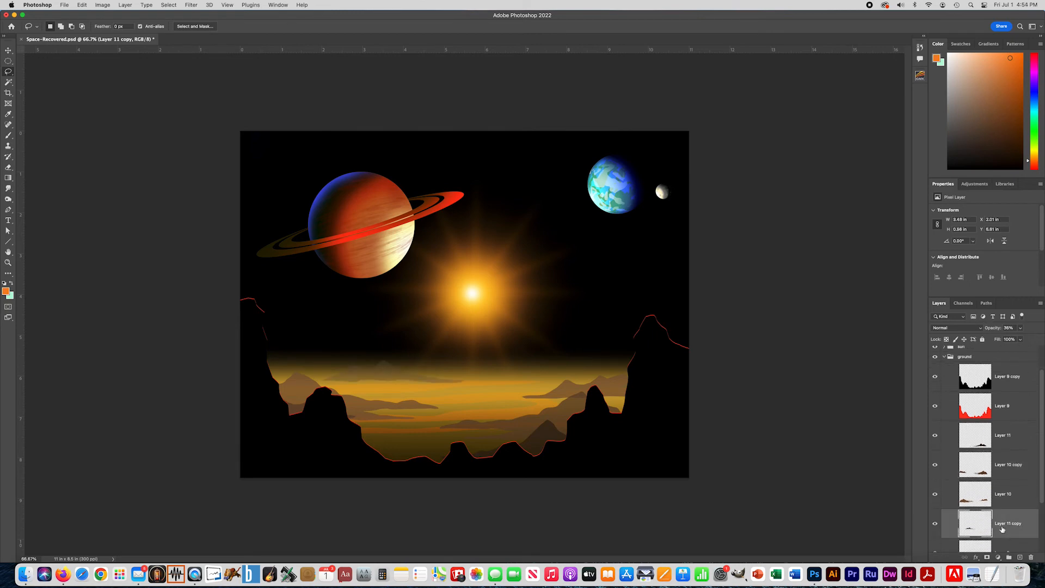
click(1021, 330)
drag(1014, 338, 1010, 338)
key(super+t)
drag(427, 383, 404, 392)
key(Return)
key(l)
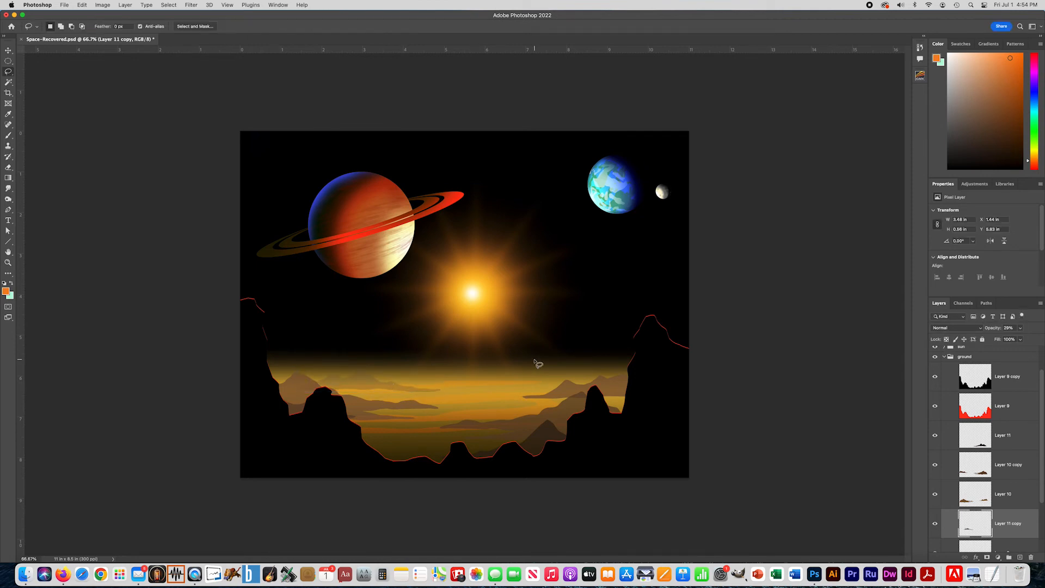
Duplicate the faint horizon mountain and place the copy along the horizon behind the right-hand mountains.
key(super+j)
key(super+t)
mouse_move(356, 386)
mouse_down()
mouse_move(569, 384)
mouse_move(546, 383)
mouse_up()
key(Return)
key(l)
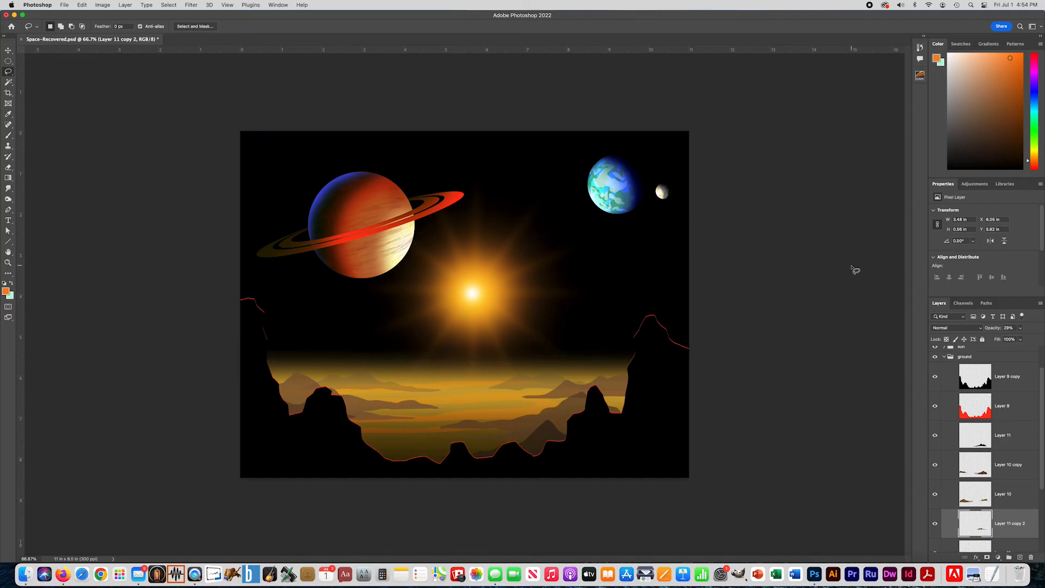
Collapse the ground group and add a new layer between it and the black color fill layer.
click(943, 356)
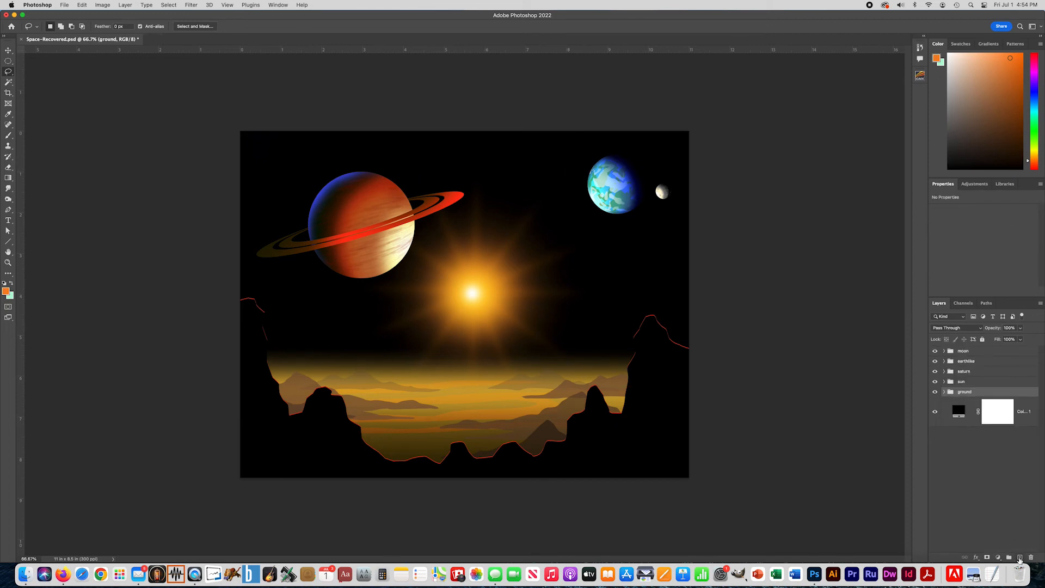
click(1019, 557)
drag(999, 403, 997, 426)
key(super+z)
drag(1027, 403, 973, 425)
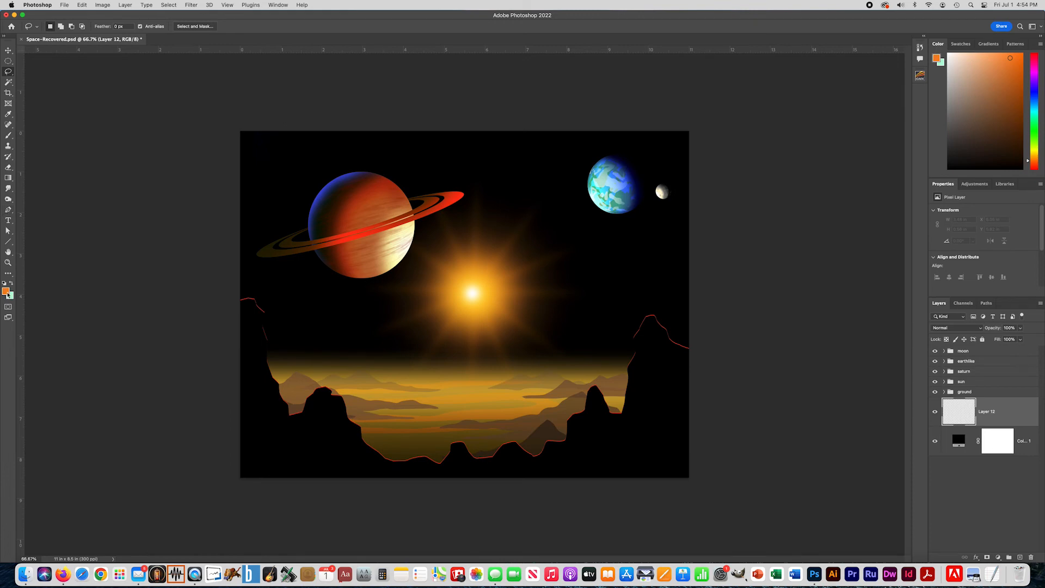
Set the foreground color to bright blue #1a49fc.
click(7, 292)
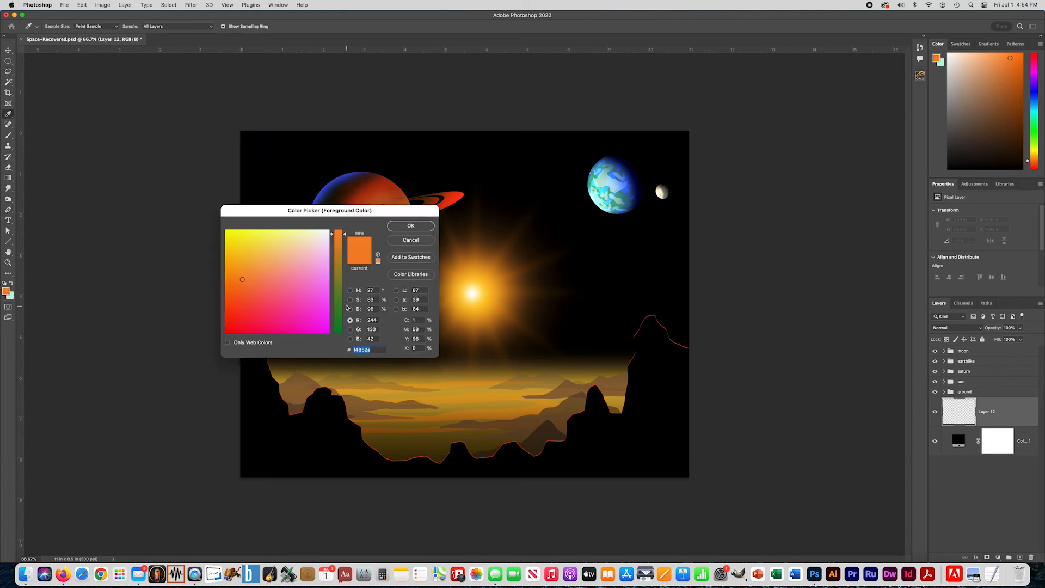
click(340, 299)
click(328, 277)
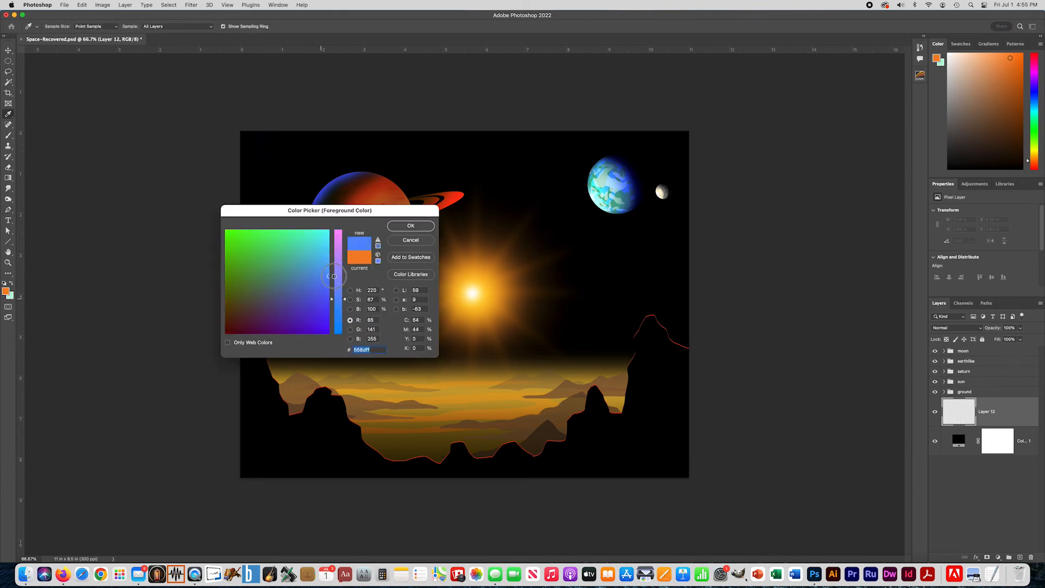
click(329, 259)
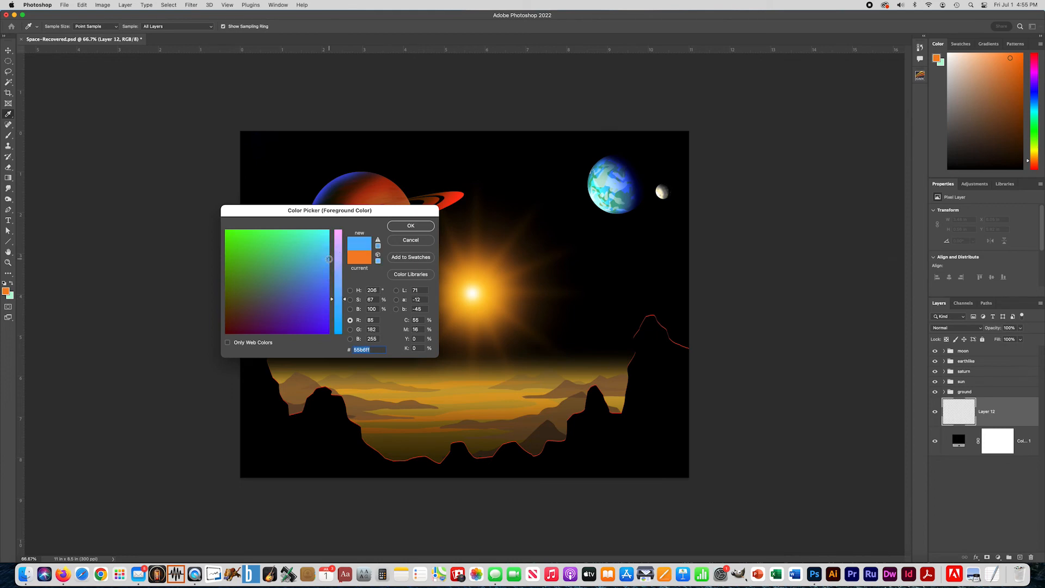
drag(339, 305, 339, 324)
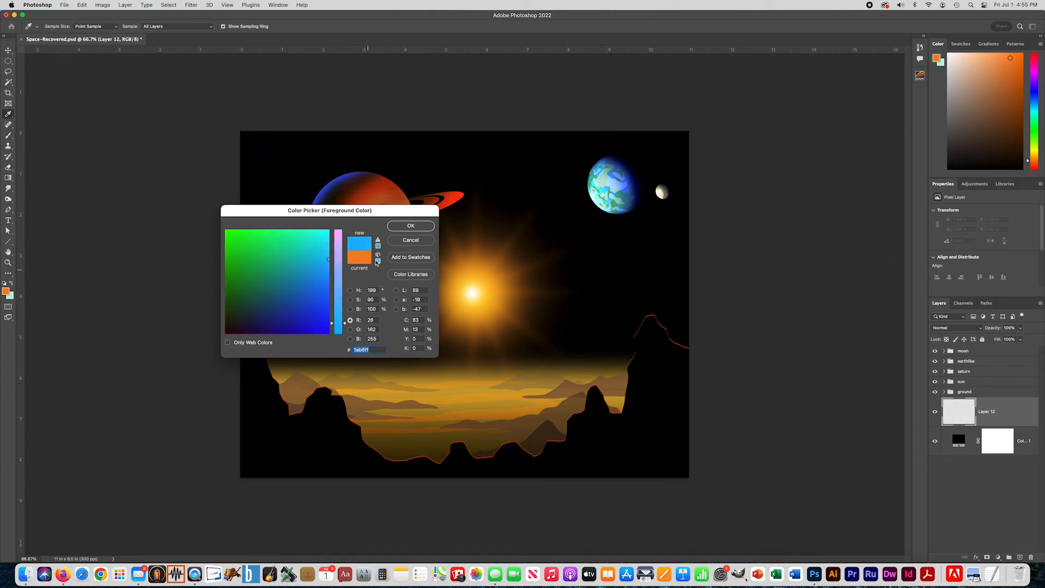
click(328, 303)
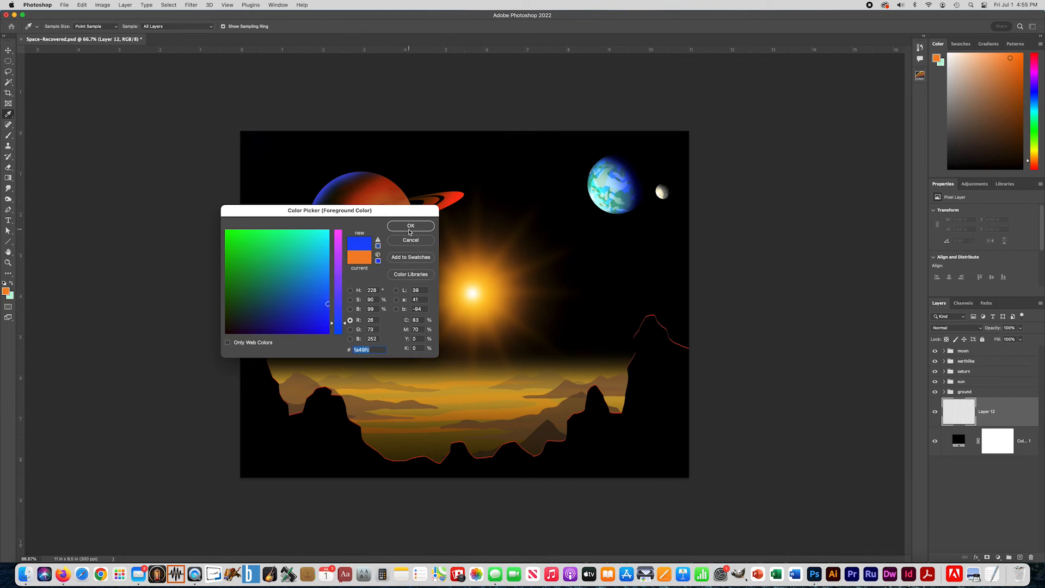
click(410, 228)
Paint a soft blue glow in the sky's upper-left corner on the new layer using a 500 px brush.
key(l)
click(9, 139)
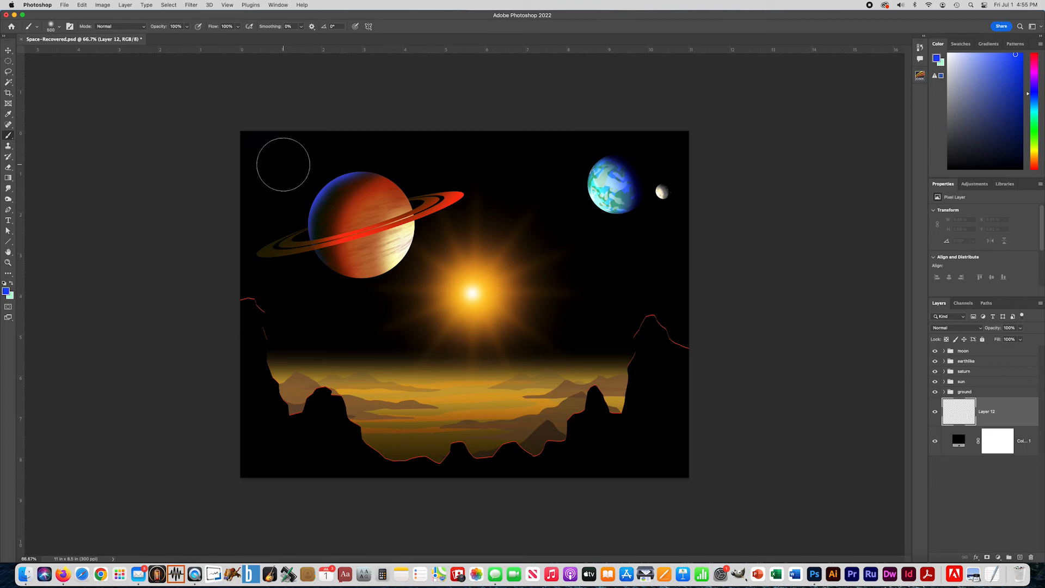
click(283, 164)
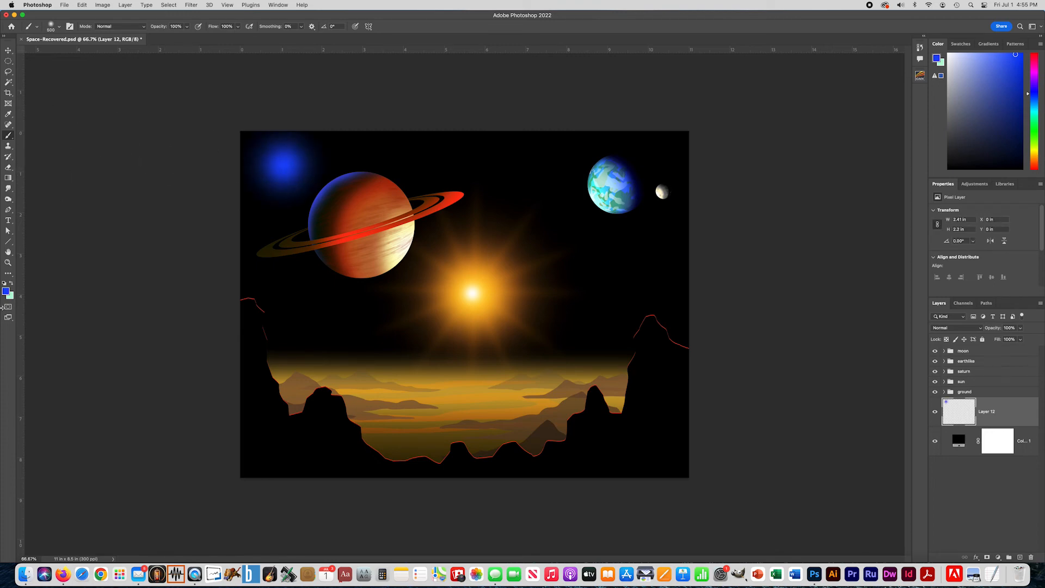
Set the foreground color to lighter blue #1a91f8 and paint a smaller soft core in the center of the upper-left blue glow.
key(bracketleft)
key(bracketleft)
key(bracketleft)
key(bracketleft)
click(6, 291)
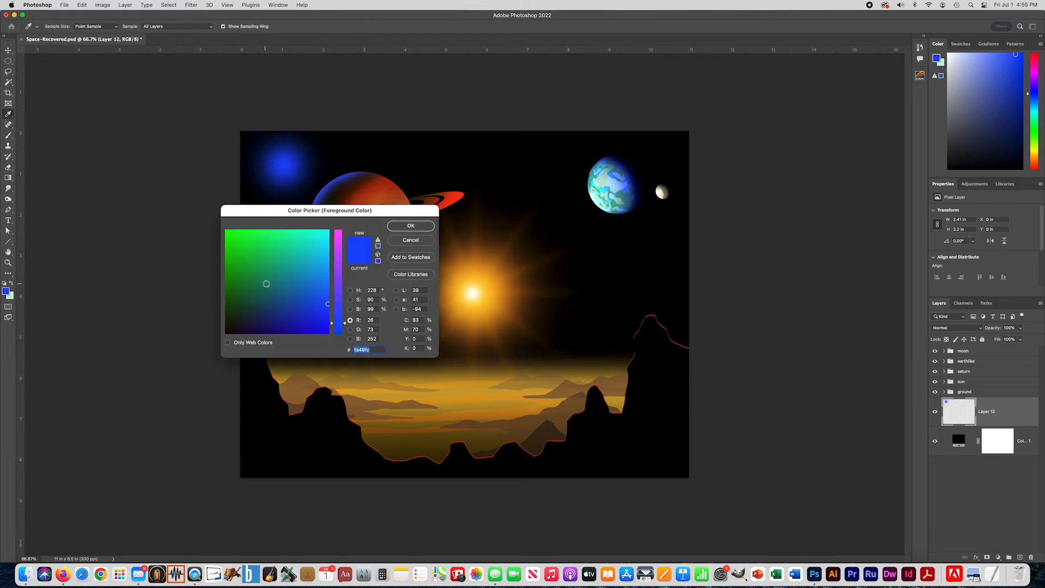
click(325, 278)
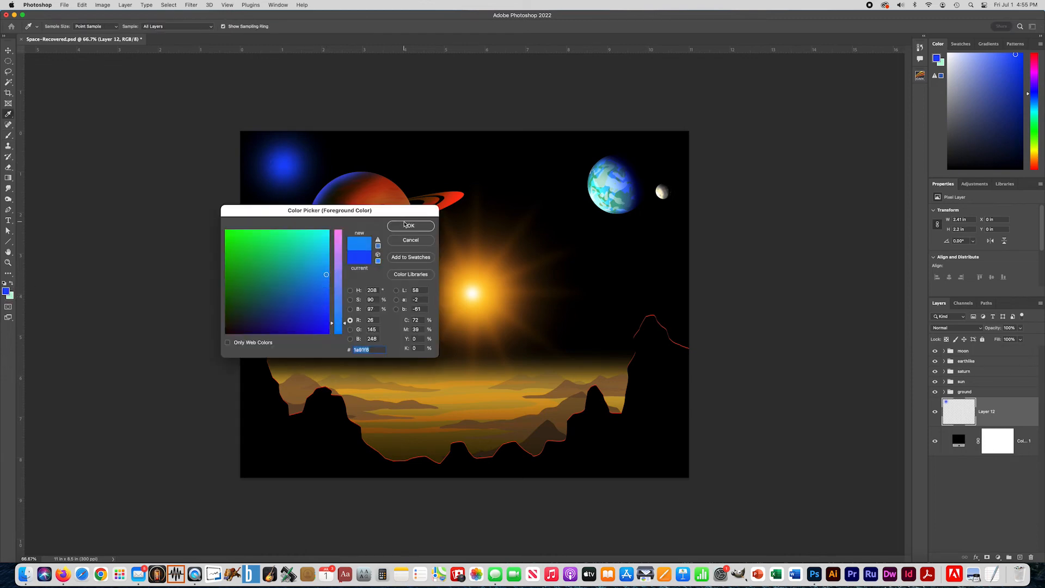
click(404, 226)
key(bracketleft)
key(bracketleft)
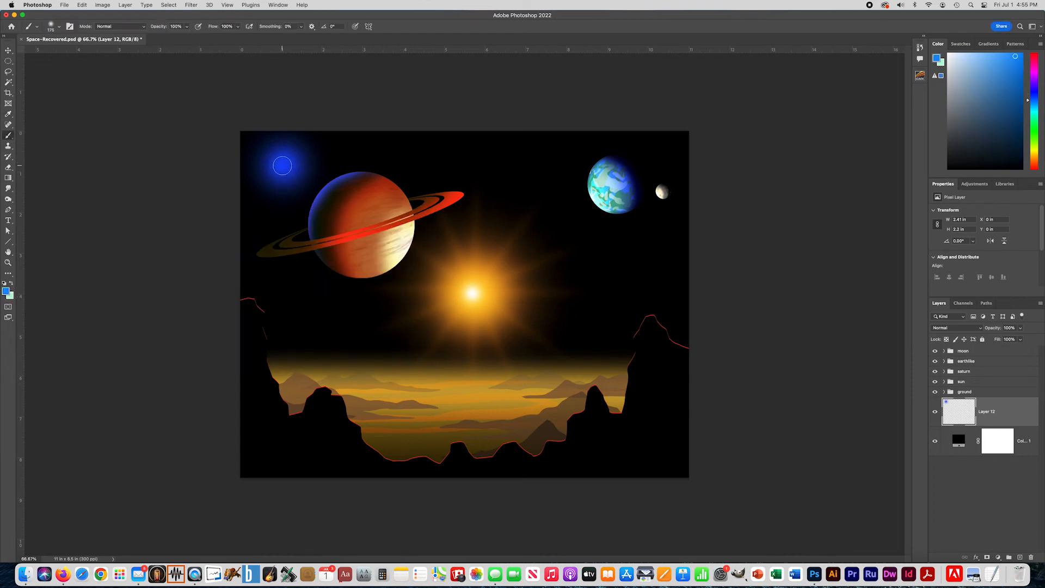
key(bracketleft)
click(282, 165)
Set the foreground color to white #ffffff.
click(6, 292)
drag(317, 272, 357, 201)
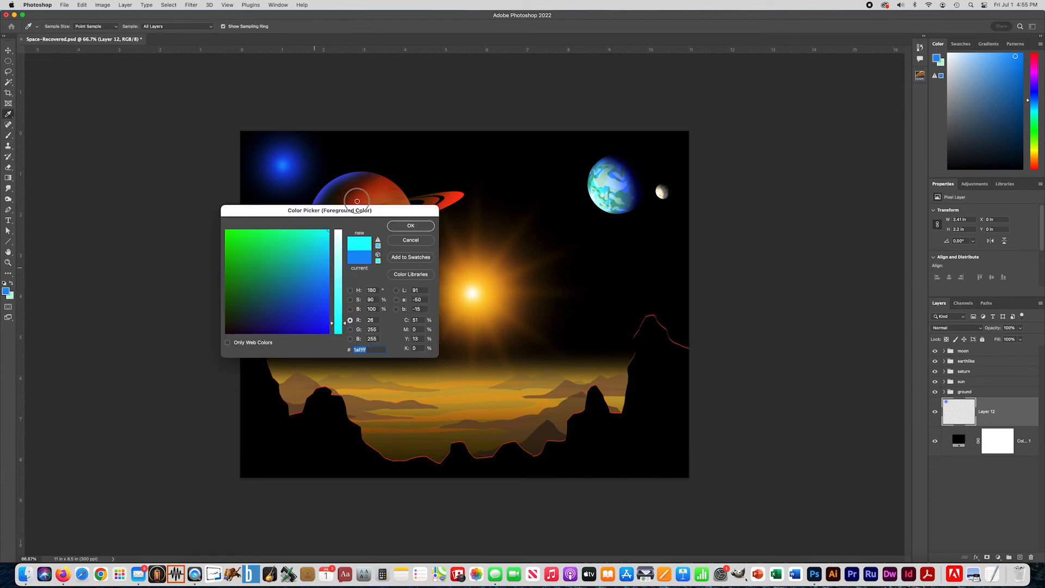
text(ffffff)
click(410, 225)
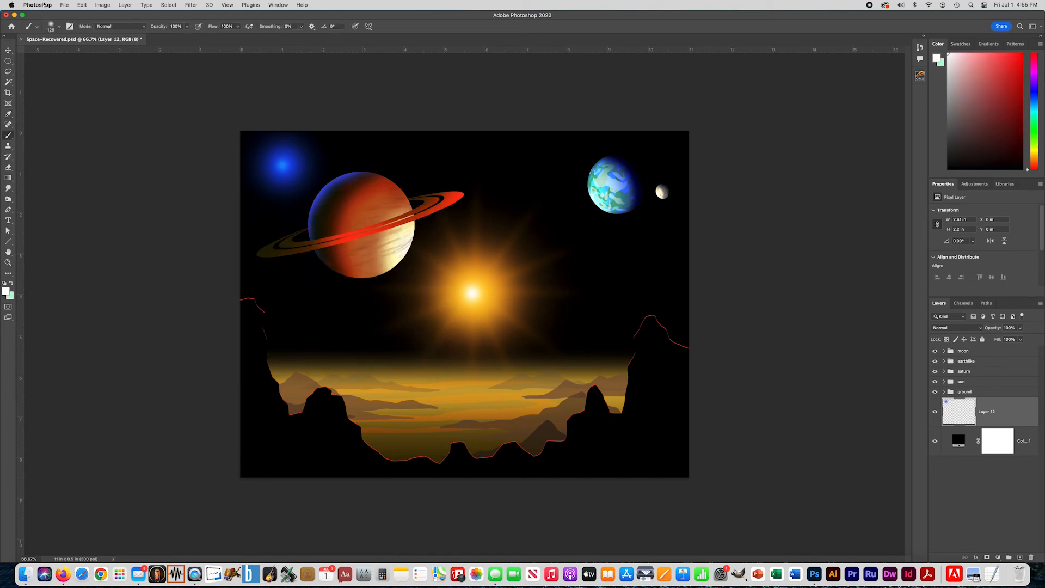
Scatter small white stars across the black sky, starting with a 12 px brush at about 58% hardness and varying the dot size.
click(55, 26)
mouse_move(73, 54)
mouse_down()
mouse_move(50, 55)
mouse_move(76, 73)
mouse_up()
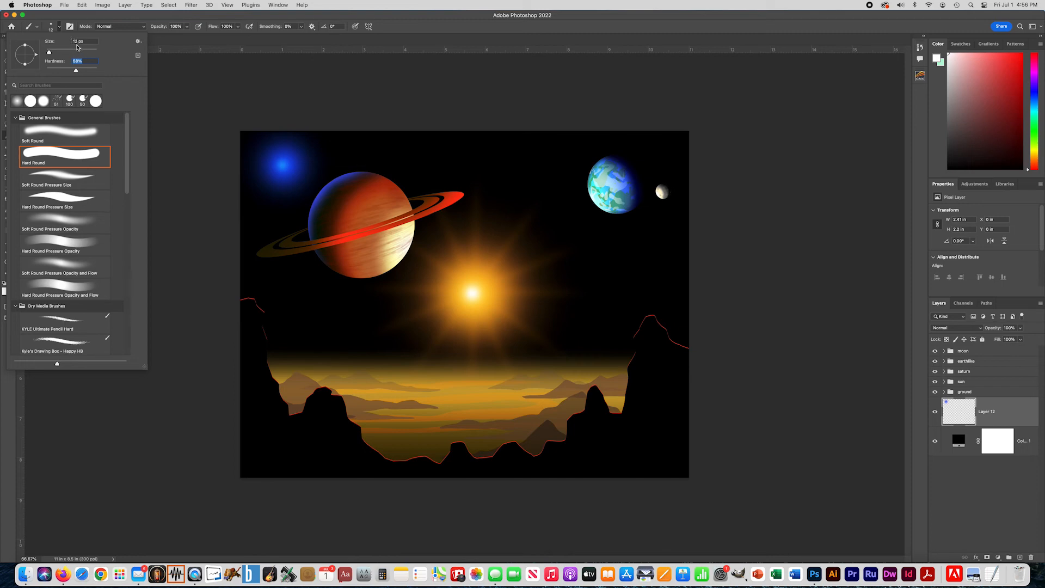
key(Return)
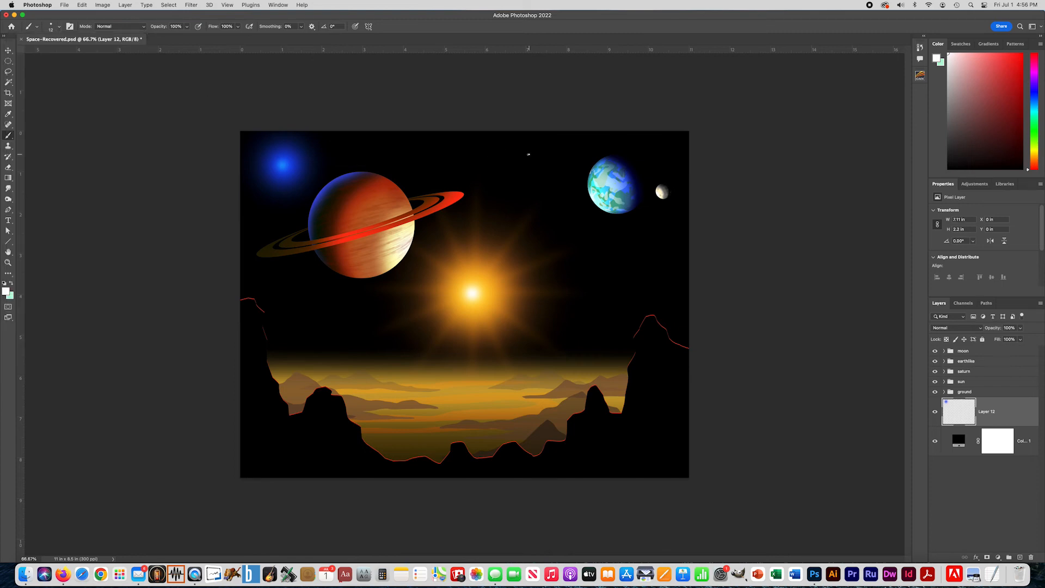
click(592, 246)
click(493, 186)
click(459, 170)
click(573, 315)
click(654, 264)
click(665, 283)
click(685, 299)
click(622, 307)
click(559, 223)
click(585, 146)
click(673, 254)
click(683, 187)
click(684, 199)
click(676, 205)
click(666, 231)
click(638, 219)
click(272, 230)
click(271, 270)
Add a new layer and make a thin vertical Polygonal Lasso selection about 0.14 by 2.6 in below the blue planet.
click(1020, 557)
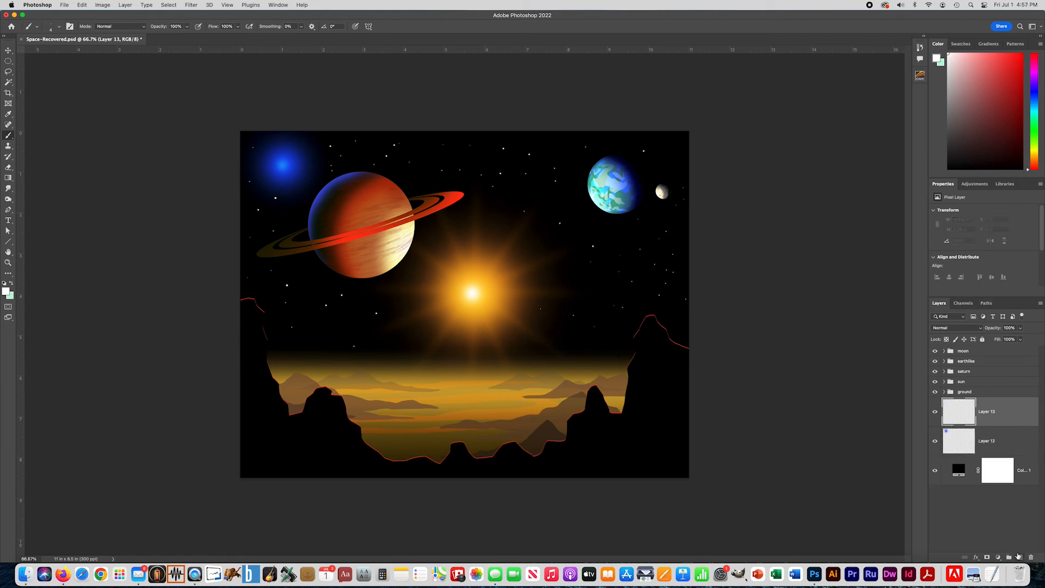
click(9, 72)
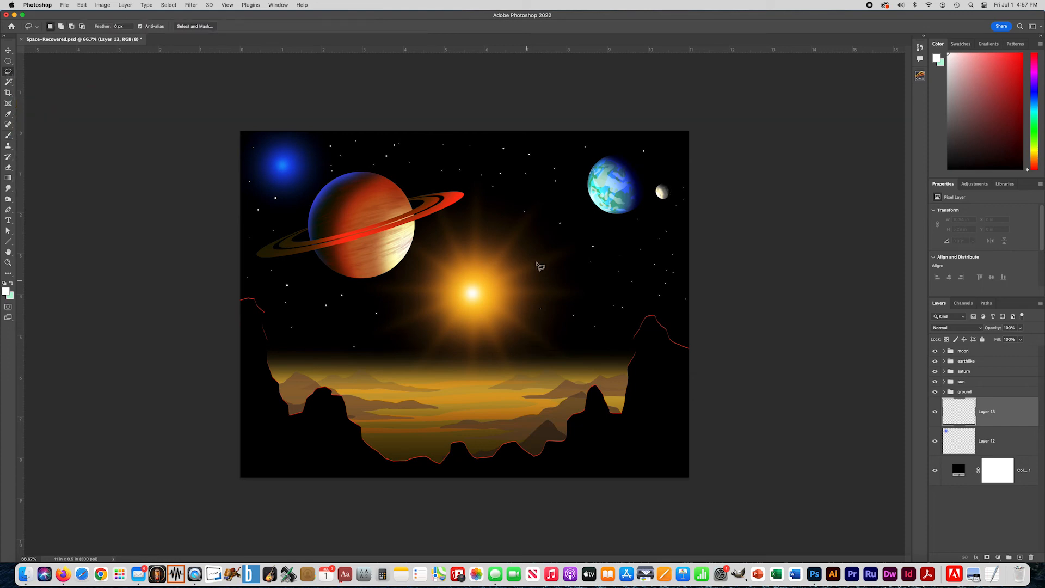
click(9, 72)
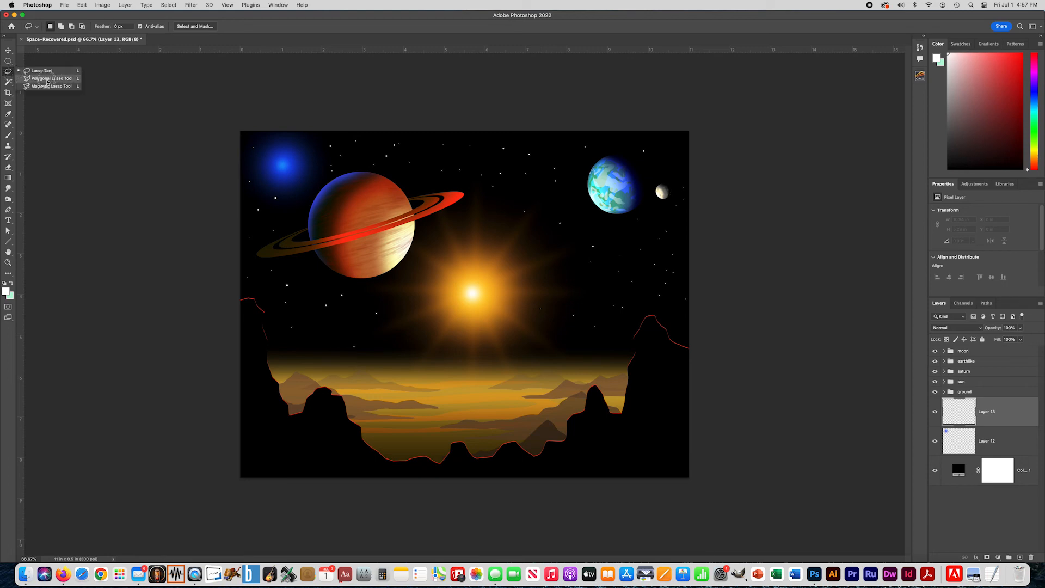
click(51, 79)
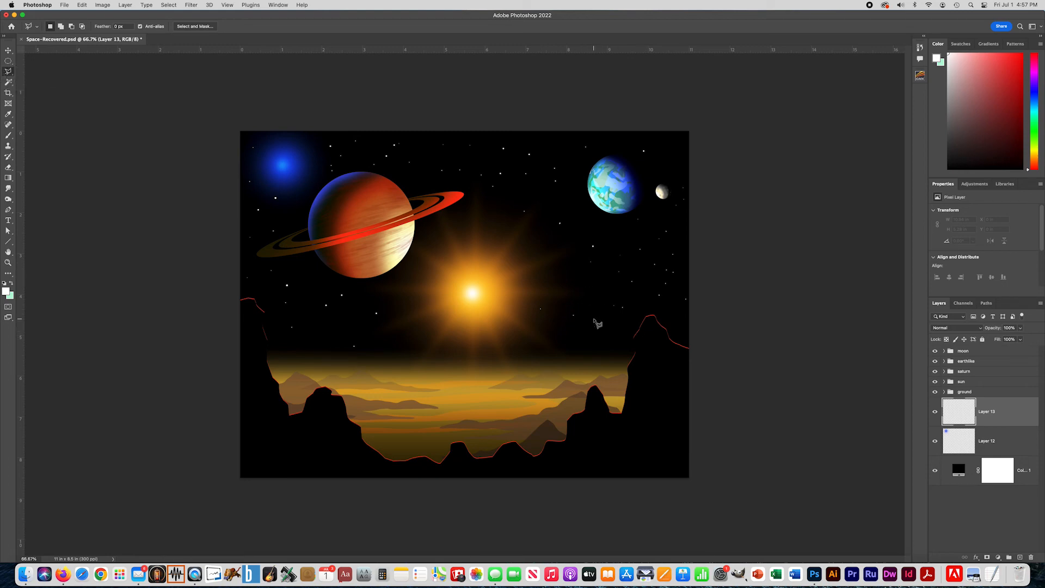
click(588, 317)
click(590, 212)
click(588, 320)
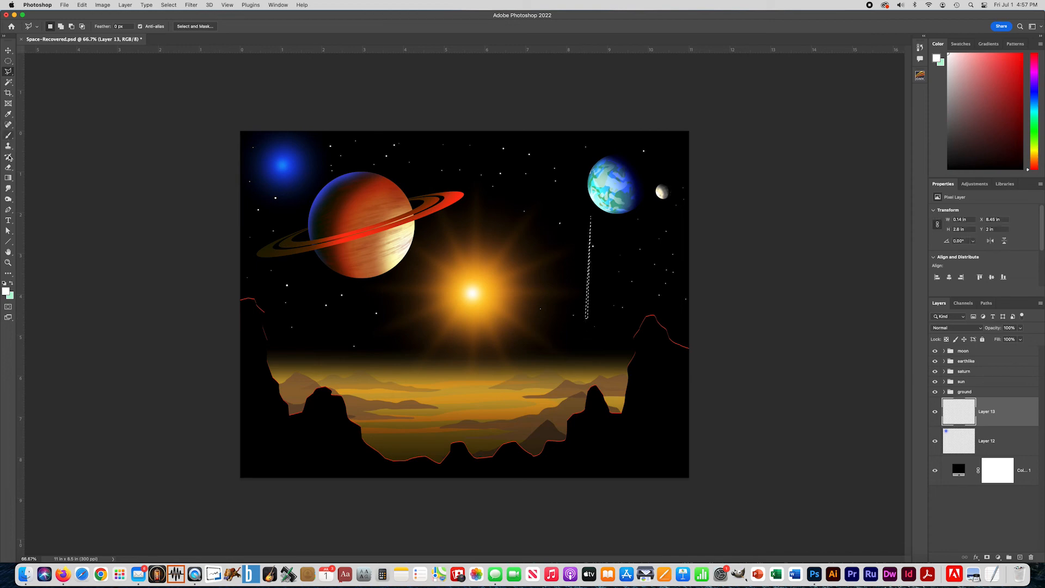
Try to paint white into the thin selection with an enlarged 80 px brush.
click(8, 136)
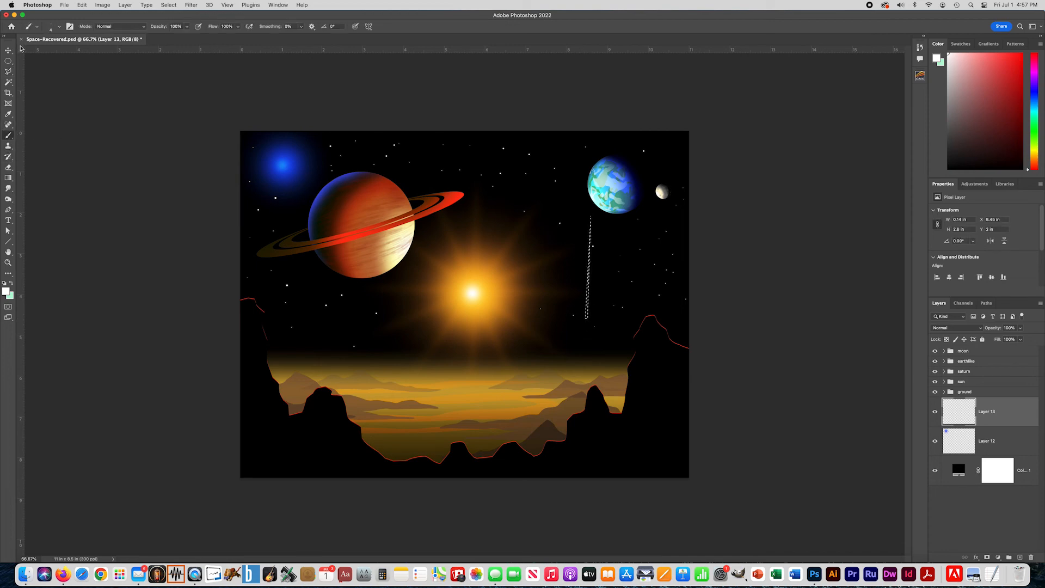
key(bracketright)
key(bracketright)
key(bracketright)
key(bracketright)
key(bracketright)
key(bracketright)
key(bracketright)
key(bracketright)
key(bracketright)
key(bracketright)
mouse_move(585, 317)
mouse_down()
mouse_move(589, 209)
mouse_move(589, 377)
mouse_move(586, 367)
mouse_up()
key(super+z)
Paint a white streak fading upward inside the thin selection with a 400 px brush at 0% hardness, and deselect it.
click(50, 26)
mouse_move(72, 72)
mouse_down()
mouse_move(106, 71)
mouse_move(17, 72)
mouse_up()
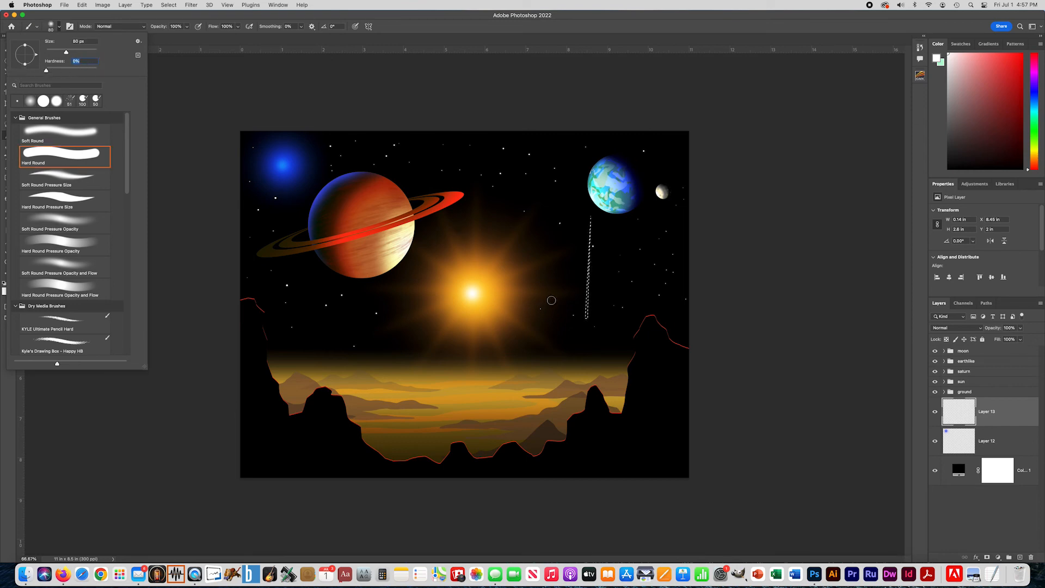
key(Return)
key(bracketright)
key(bracketright)
key(bracketright)
key(bracketright)
key(bracketright)
key(bracketright)
key(bracketright)
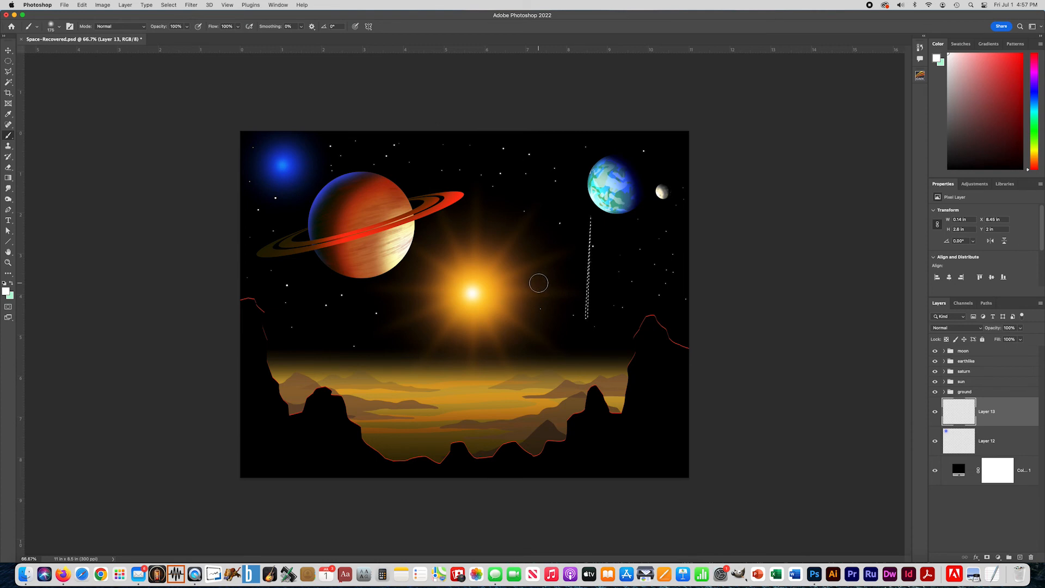
key(bracketright)
key(bracketright)
drag(589, 290, 584, 324)
key(super+d)
Duplicate the white streak, stretch the copy upward to about 3.71 in tall and place it just beside the original.
key(super+j)
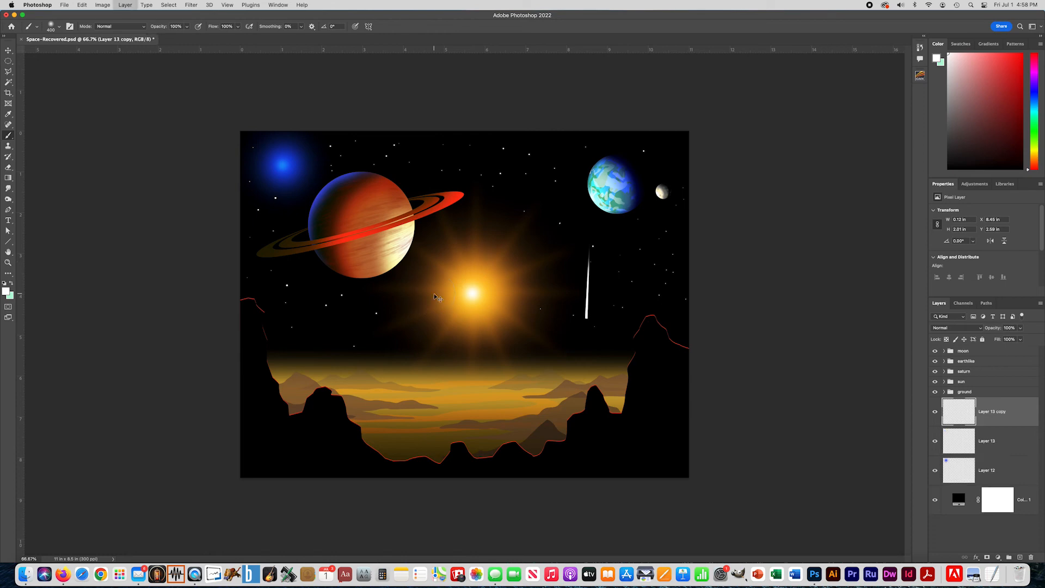
key(super+t)
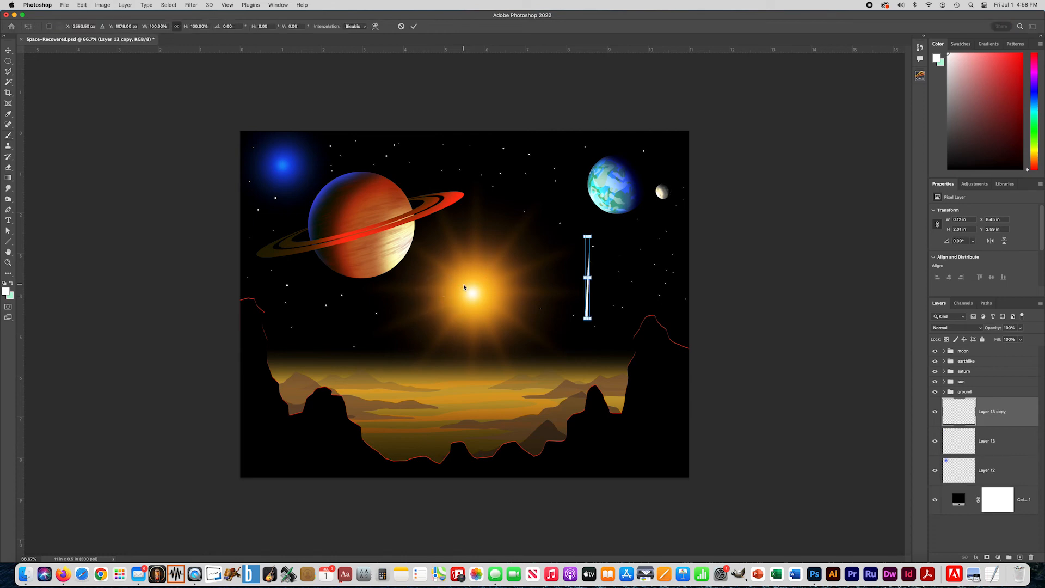
drag(588, 311, 583, 311)
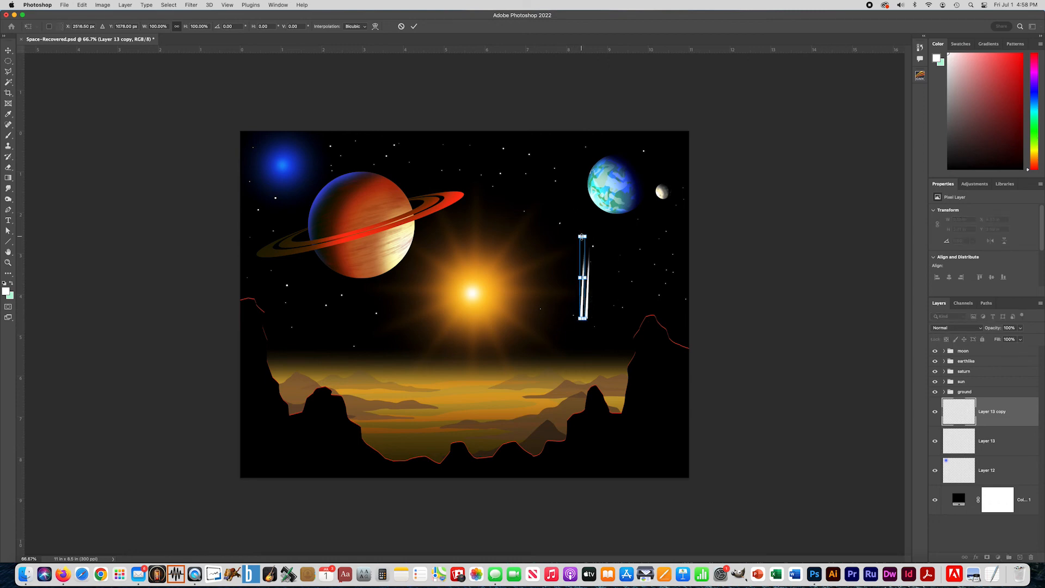
scroll(586, 259, up, 1)
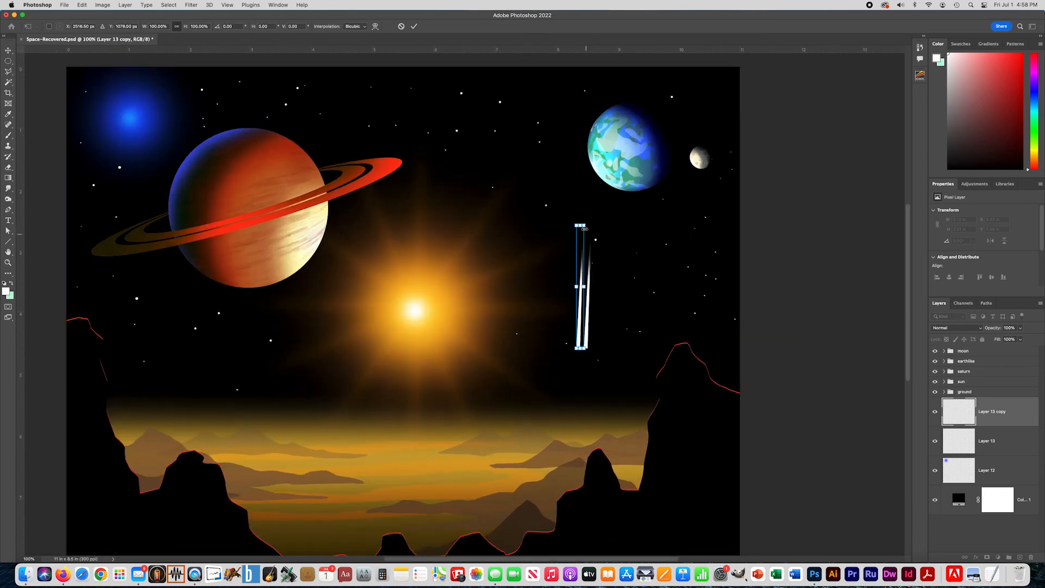
drag(580, 224, 586, 121)
drag(581, 310, 585, 309)
key(Return)
key(b)
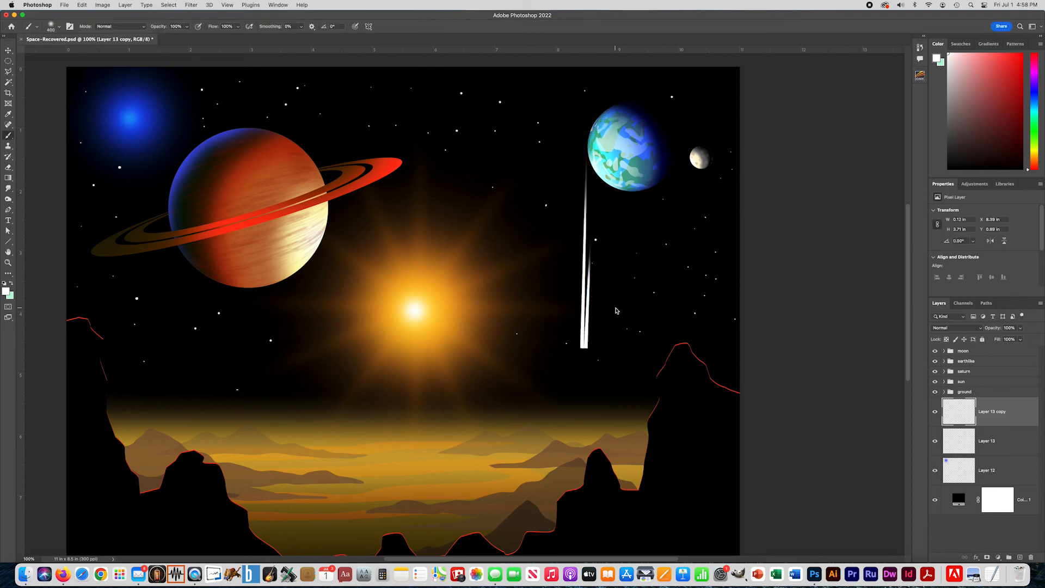
key(Right)
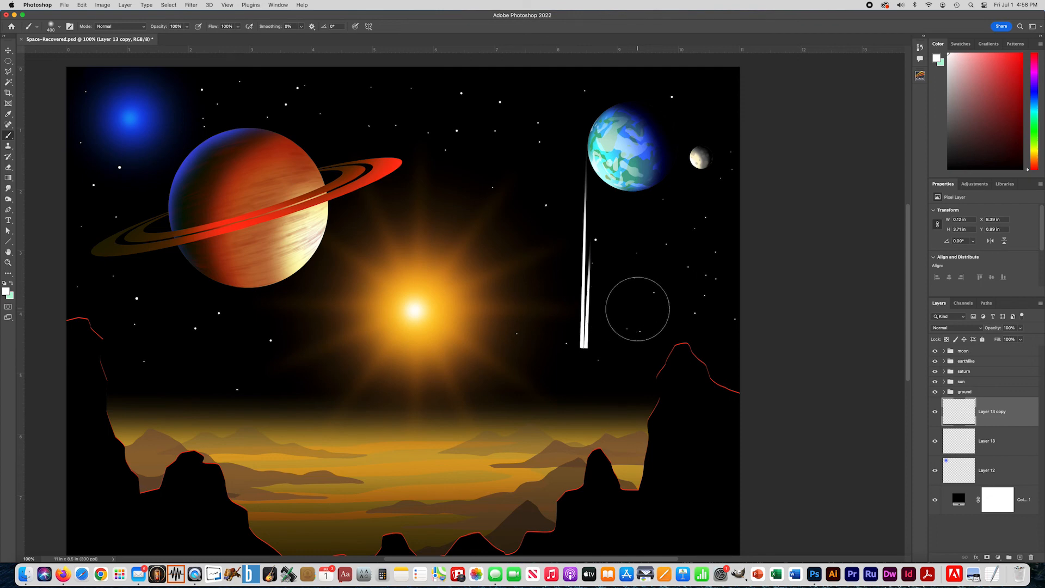
Merge the two white streak layers into one.
click(8, 53)
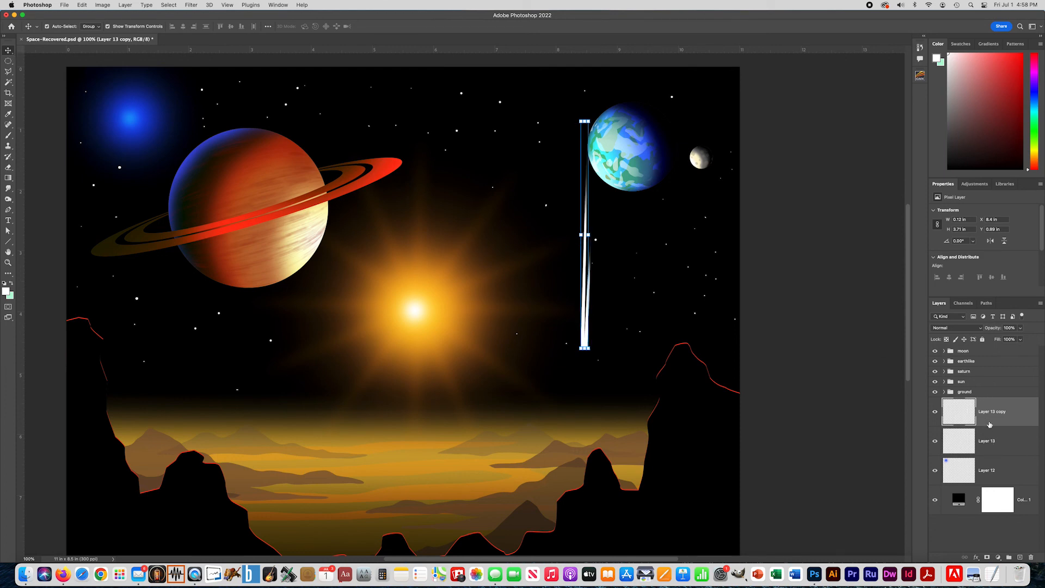
click(989, 448)
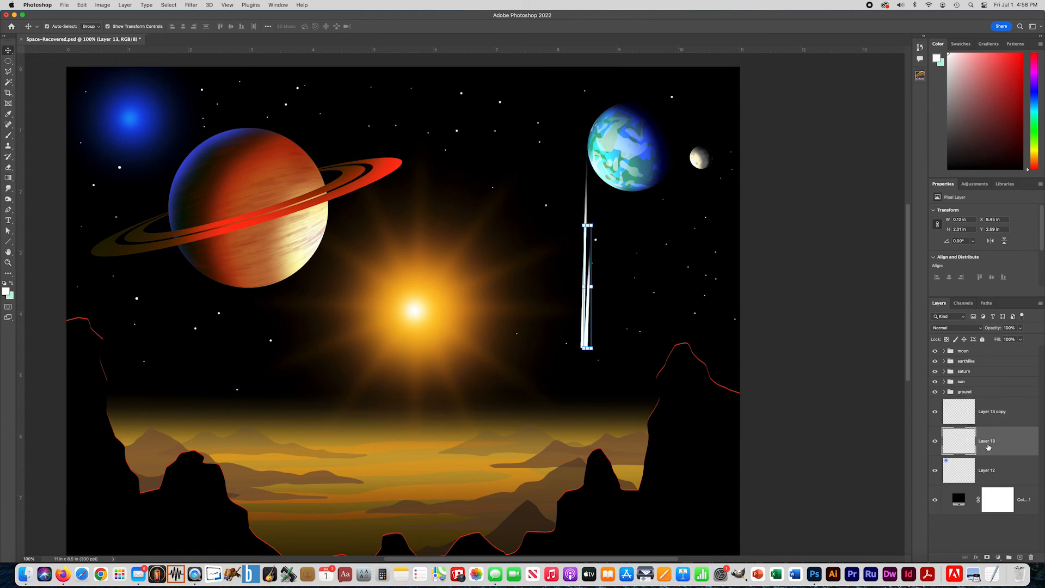
shift+click(985, 417)
key(super+e)
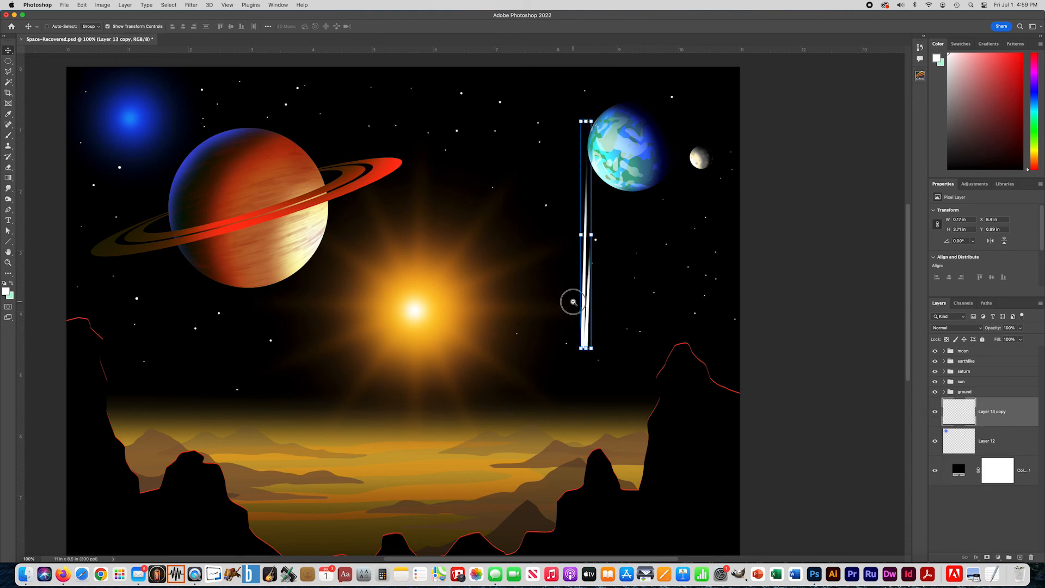
key(super+minus)
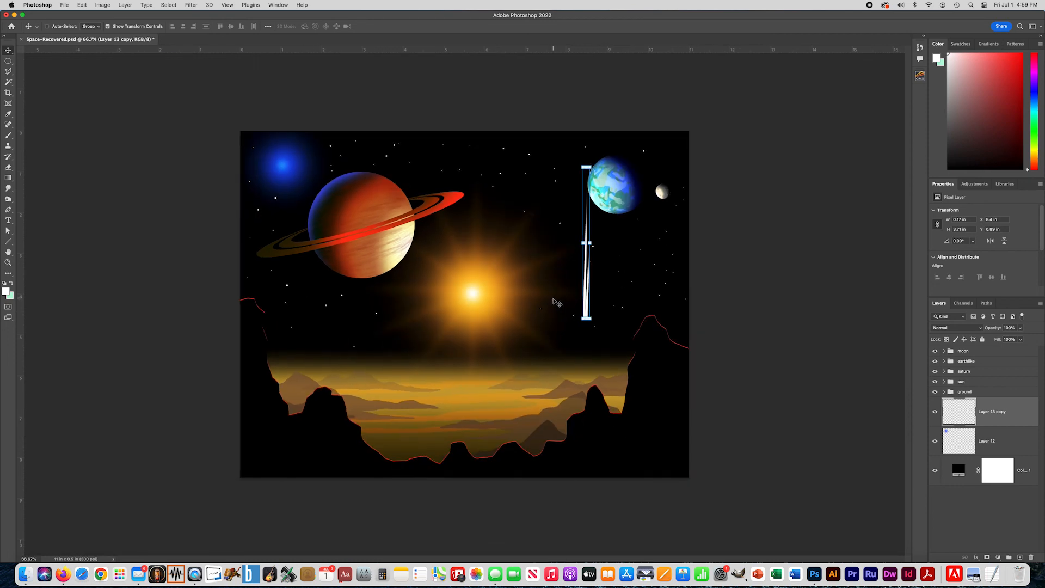
Scale the merged streak to about 67%, rotate it about 48° clockwise and place it diagonally below the blue planet and moon.
key(super+t)
mouse_move(601, 162)
mouse_down()
mouse_move(634, 177)
mouse_move(646, 204)
mouse_up()
mouse_move(550, 282)
mouse_down()
mouse_move(586, 289)
mouse_move(561, 266)
mouse_move(594, 278)
mouse_move(610, 265)
mouse_move(583, 285)
mouse_move(618, 252)
mouse_move(611, 260)
mouse_up()
key(super+z)
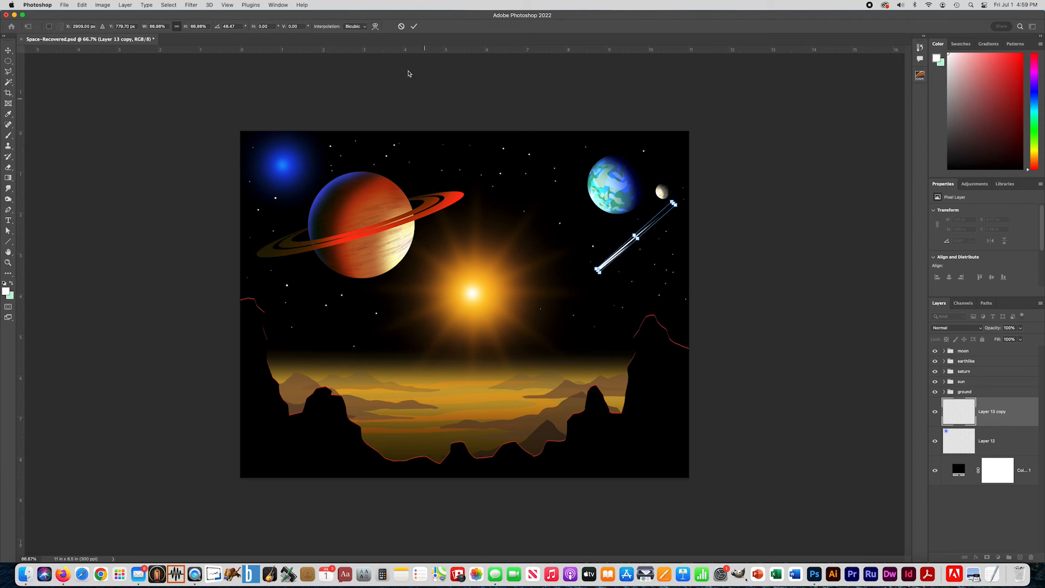
click(413, 26)
Paint a small white dot at the streak's lower end as the comet's head.
key(b)
click(1020, 328)
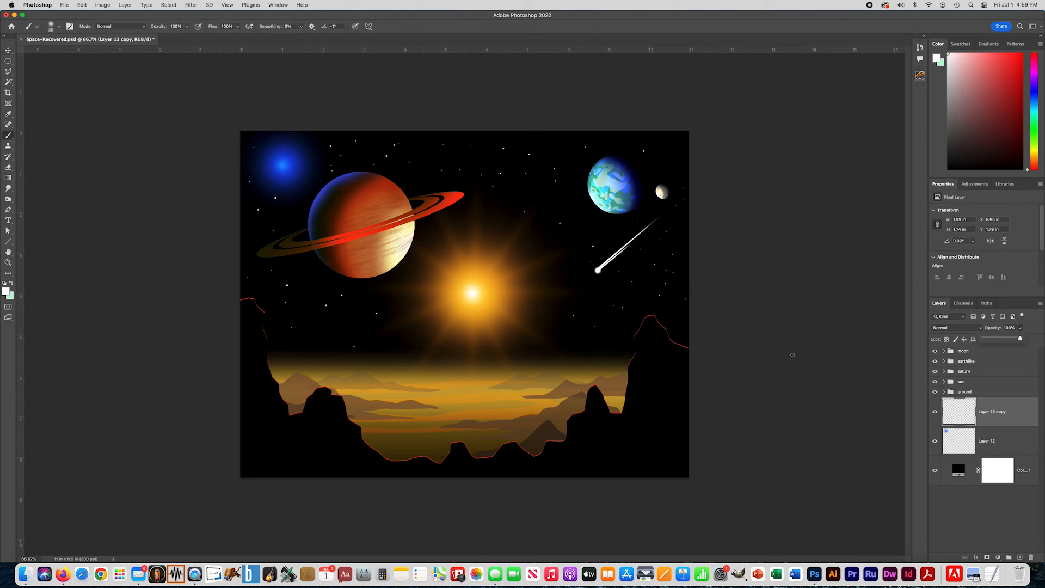
Trim the lower edge of the comet's head with a small Eraser so it tapers into the tail.
scroll(607, 283, up, 1)
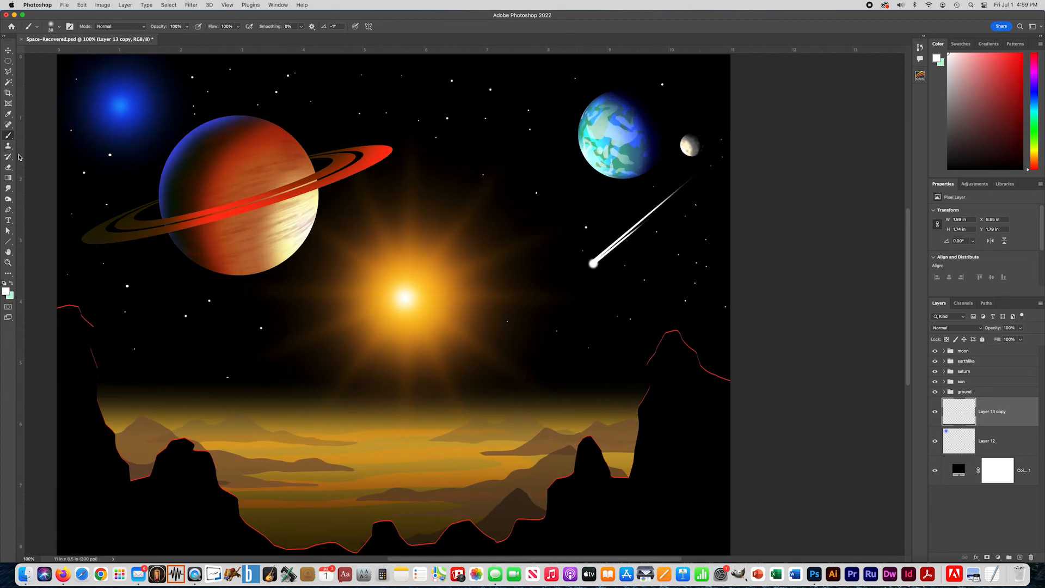
click(8, 167)
key(bracketleft)
key(bracketleft)
key(bracketleft)
key(bracketleft)
key(bracketleft)
key(bracketleft)
key(bracketleft)
key(bracketleft)
key(bracketleft)
key(bracketleft)
key(bracketleft)
key(bracketleft)
key(bracketleft)
key(bracketleft)
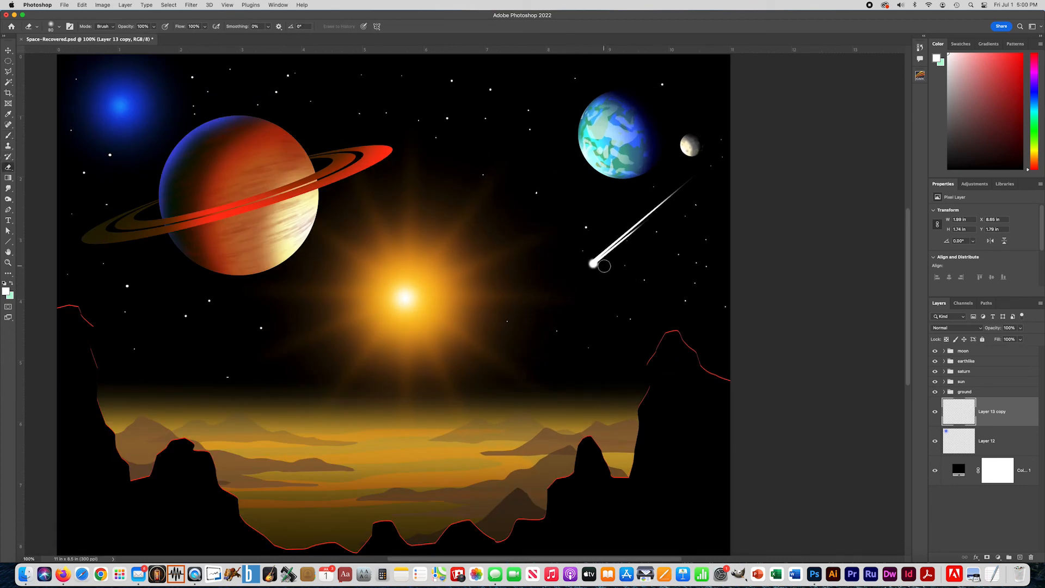
key(bracketleft)
key(bracketleft)
key(bracketleft)
key(bracketleft)
drag(593, 271, 579, 272)
Apply a Motion Blur to the comet layer with an angle of 40° and a distance of 230 pixels.
click(191, 5)
mouse_move(196, 110)
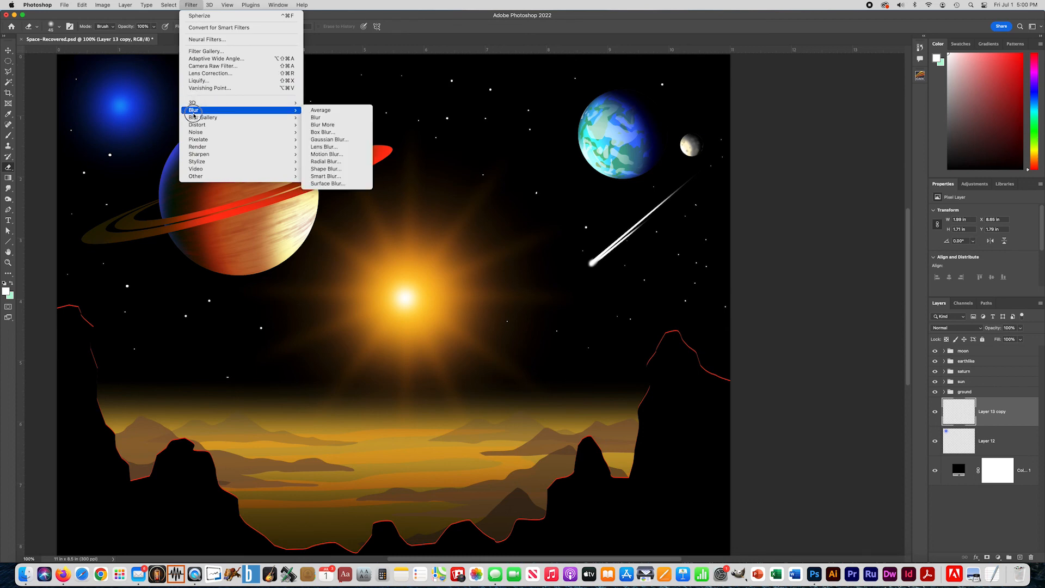
click(325, 155)
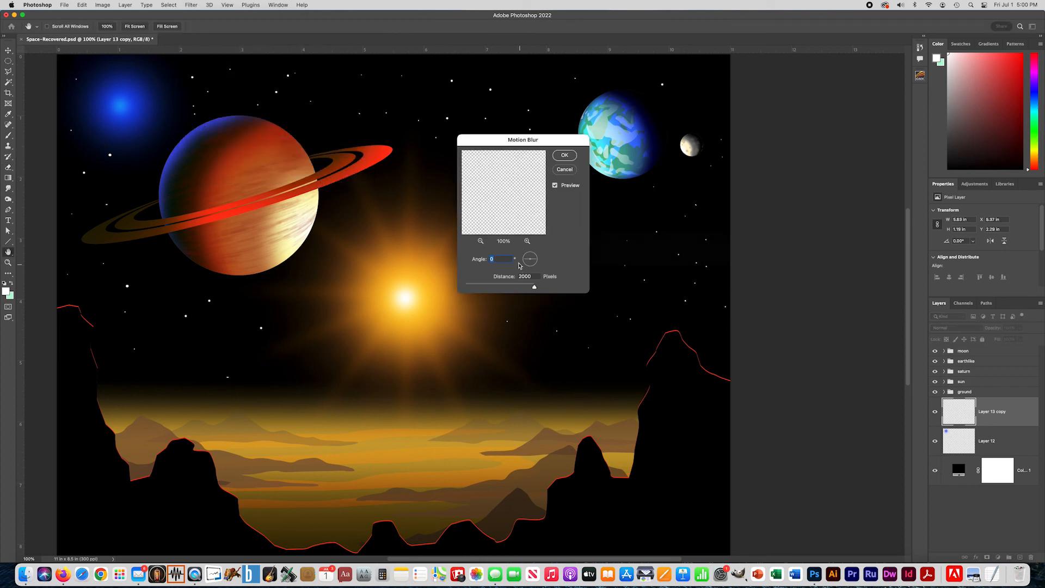
drag(527, 261, 527, 265)
drag(522, 140, 470, 191)
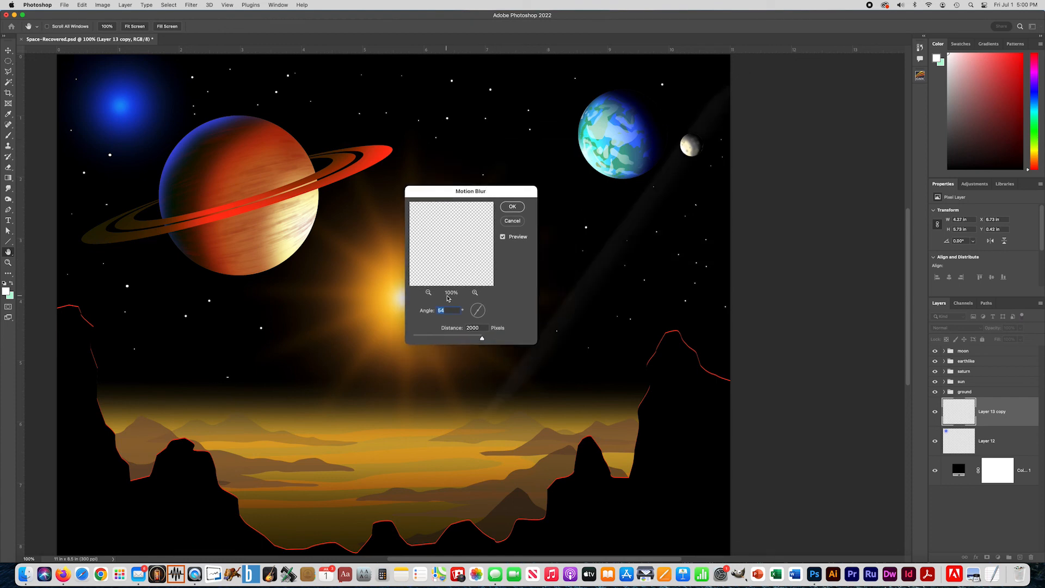
drag(474, 338, 438, 342)
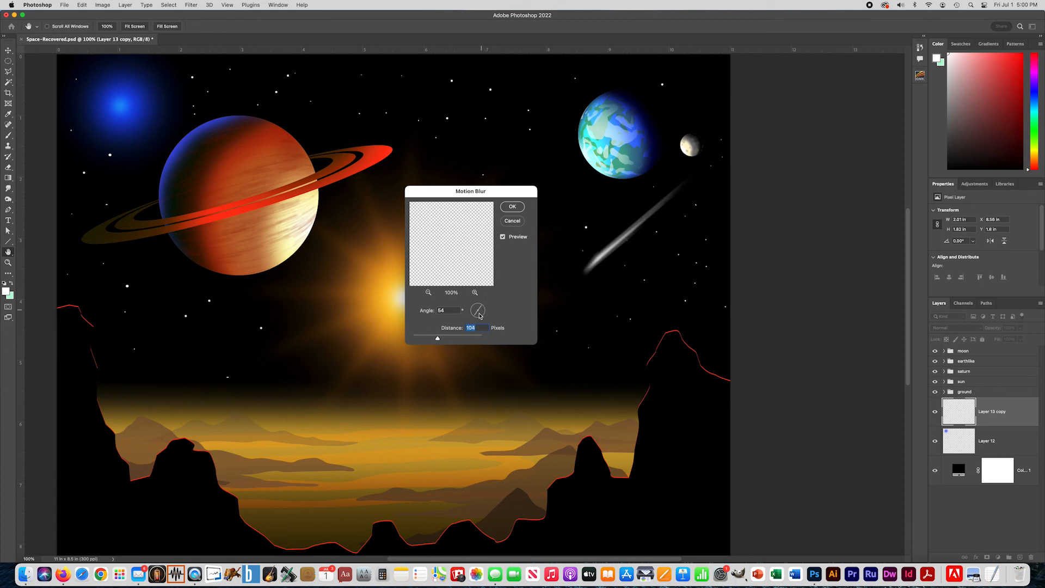
drag(482, 310, 483, 306)
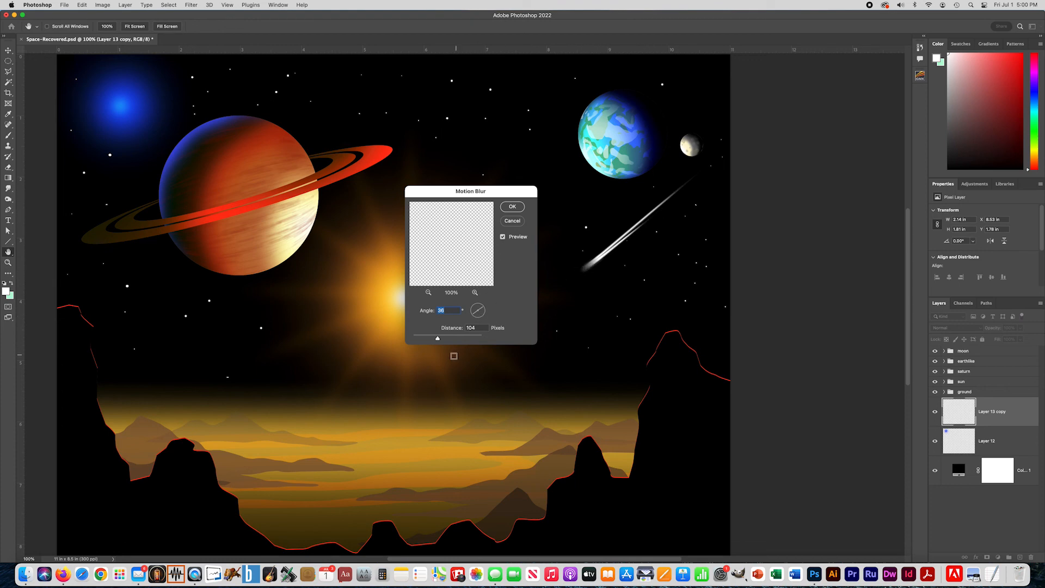
drag(438, 340, 457, 341)
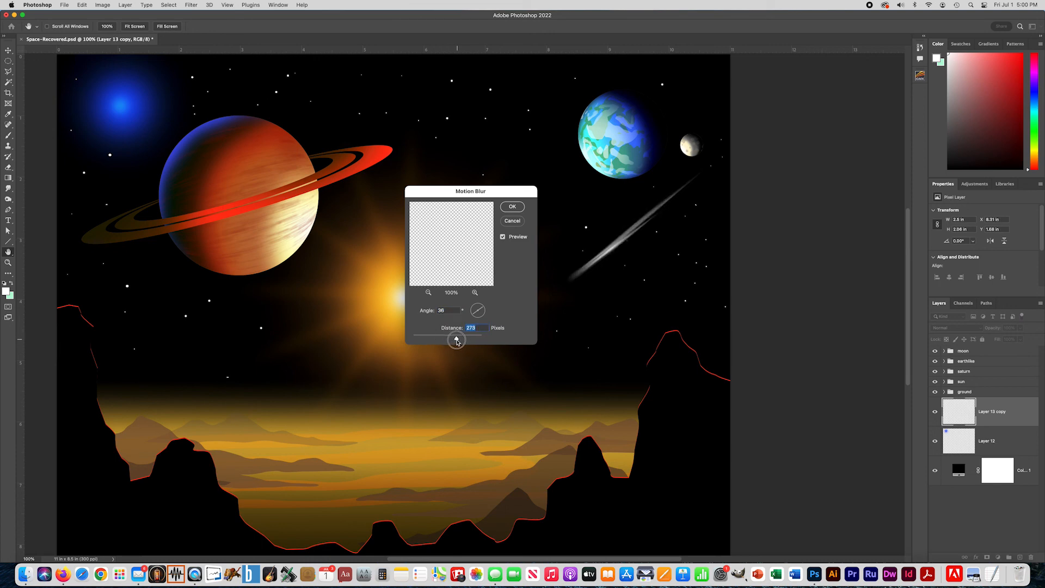
drag(456, 342, 452, 341)
click(481, 310)
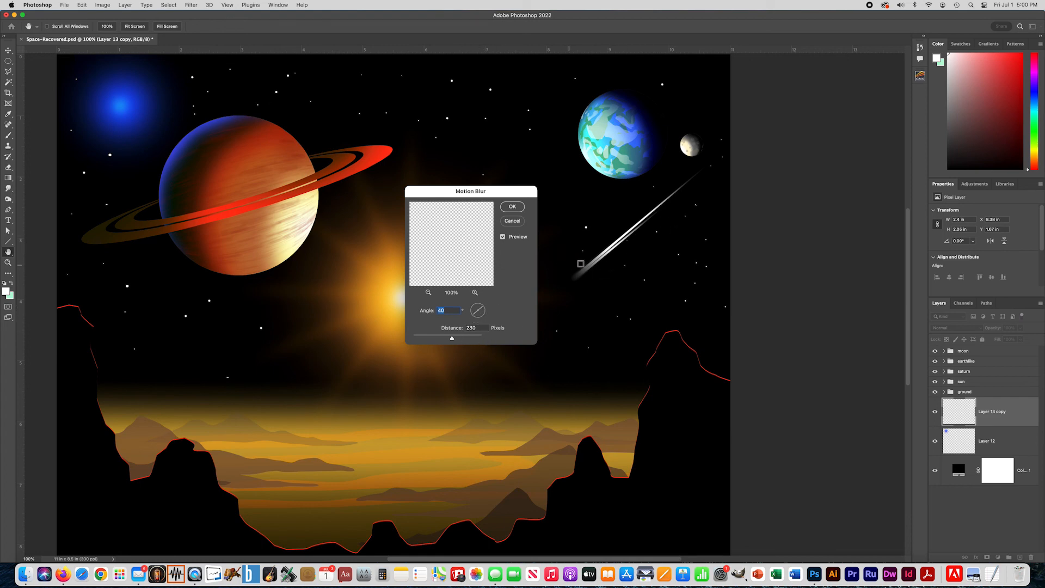
click(512, 208)
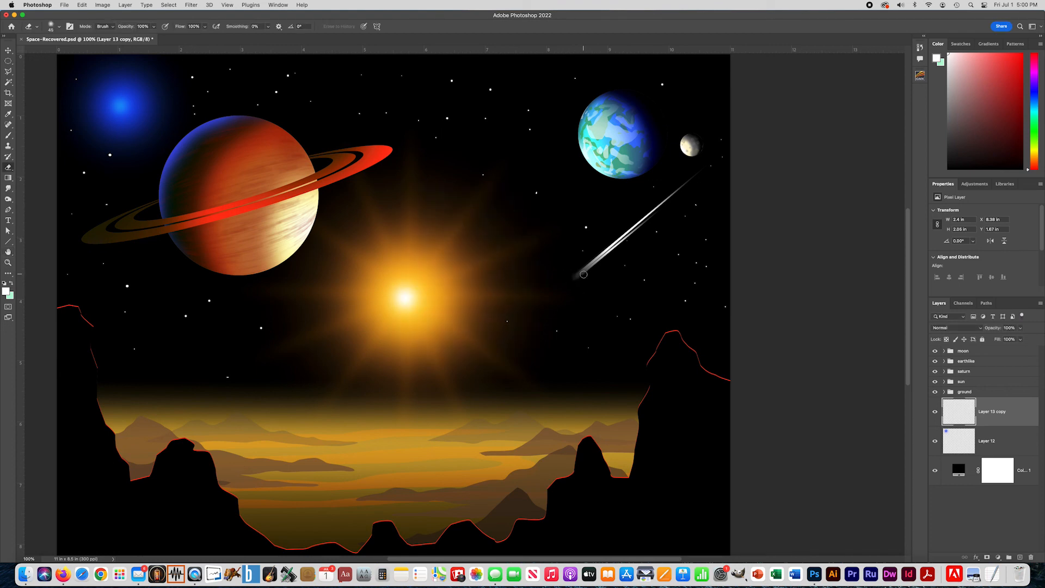
Rotate the comet 12° clockwise so that its streak lies flatter below the blue planet.
alt+click(591, 298)
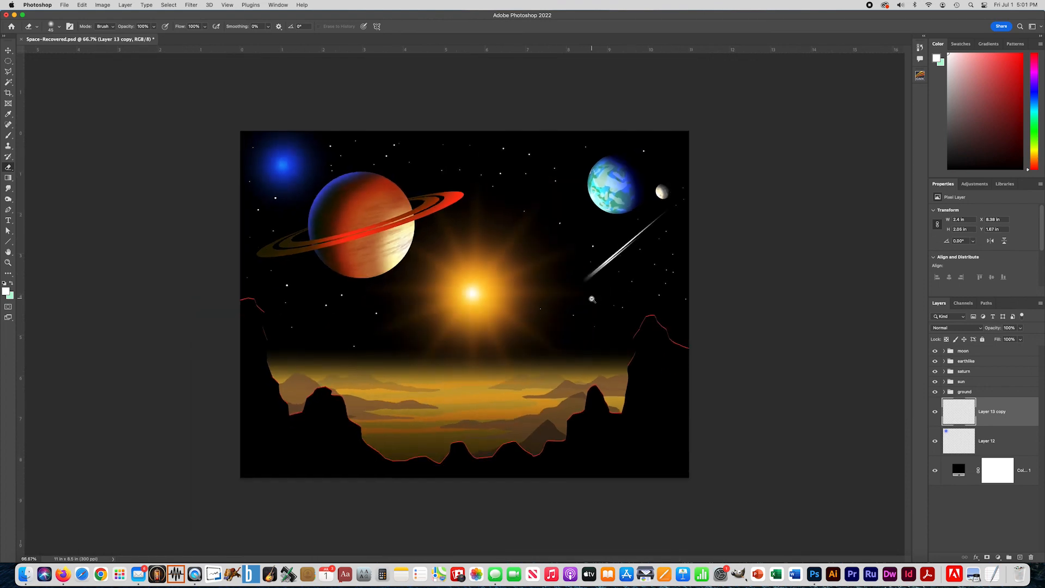
key(super+t)
drag(582, 283, 605, 262)
key(Return)
key(e)
key(super+t)
drag(685, 229, 610, 265)
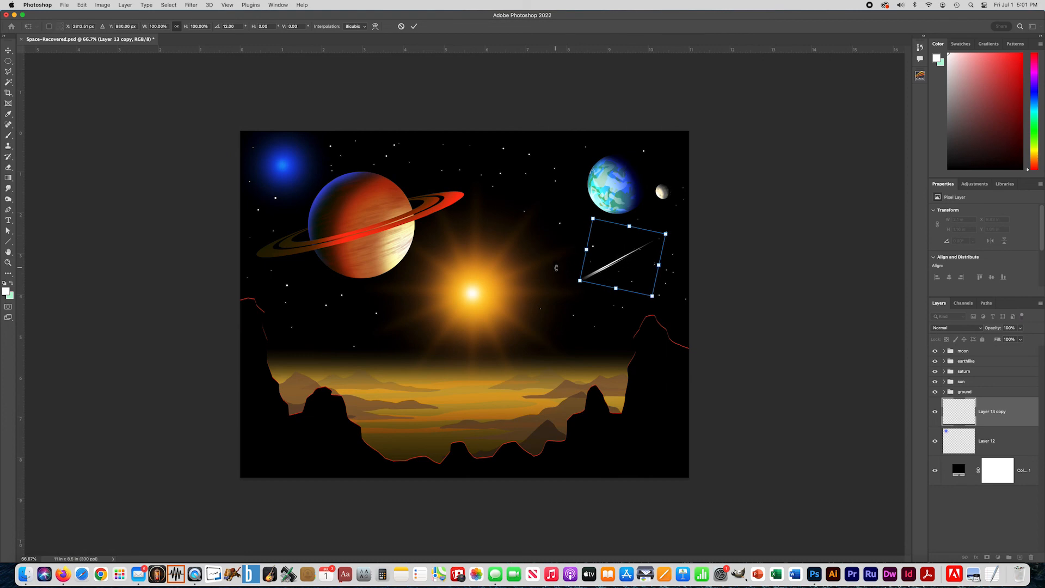
click(413, 26)
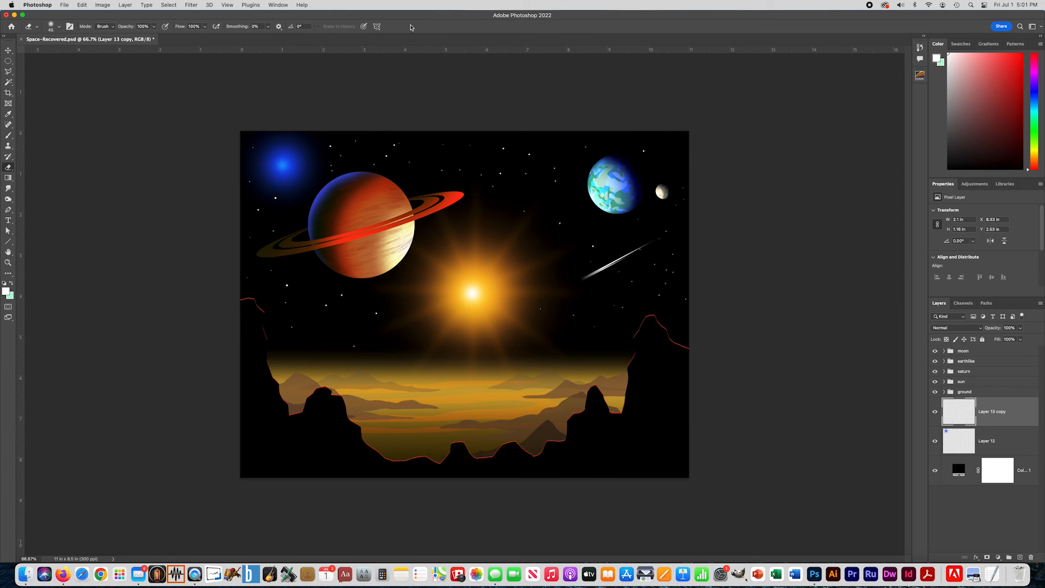
Duplicate the comet layer, scale the copy to about half size and place it just right of the original comet.
key(super+j)
key(super+t)
drag(608, 266, 647, 267)
key(Return)
key(e)
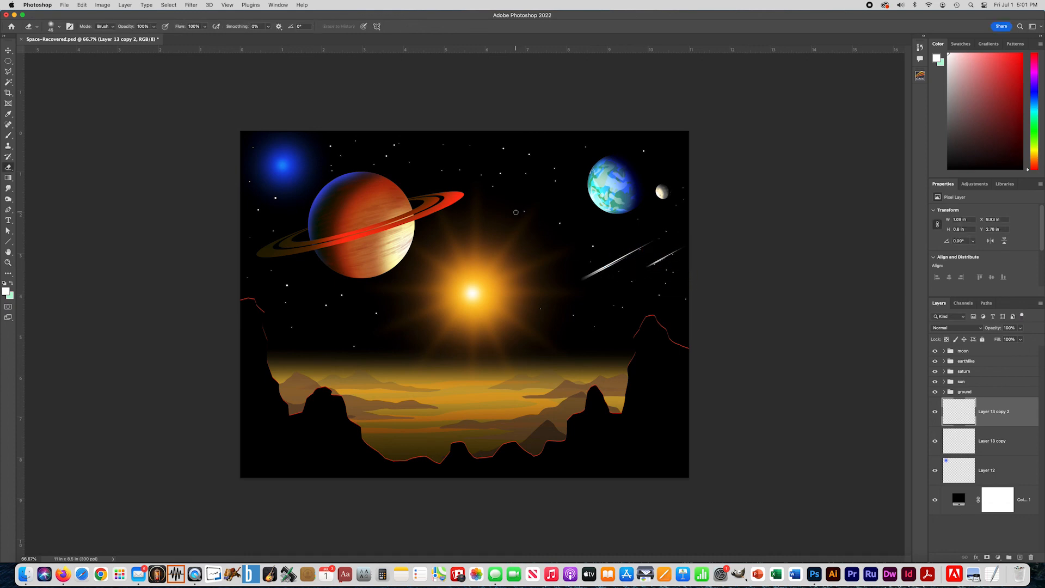
Duplicate the small comet and place the copy below the large comet, above the right-hand mountains.
key(super+j)
key(super+t)
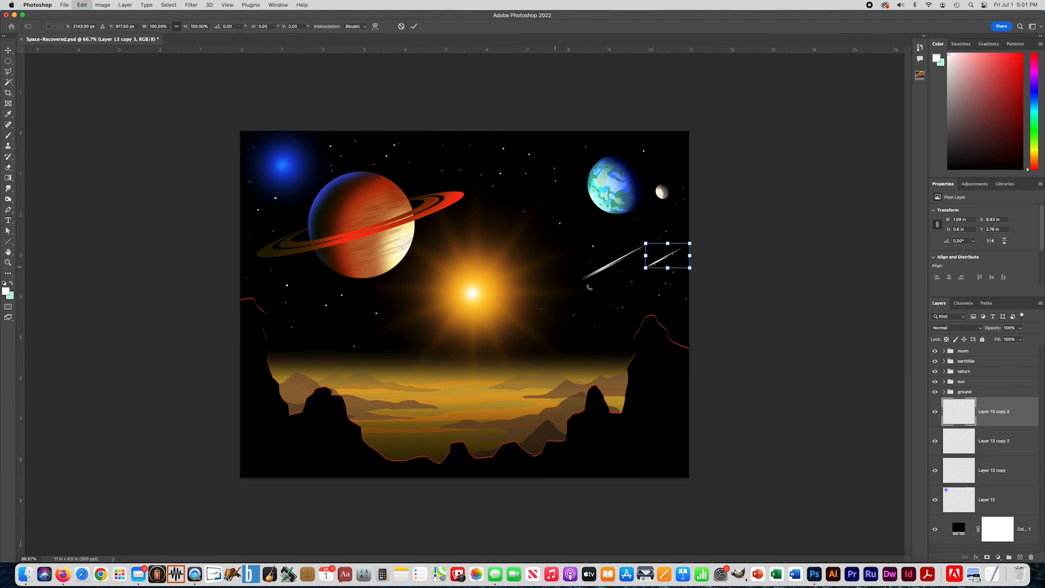
drag(663, 261, 584, 315)
key(Return)
key(e)
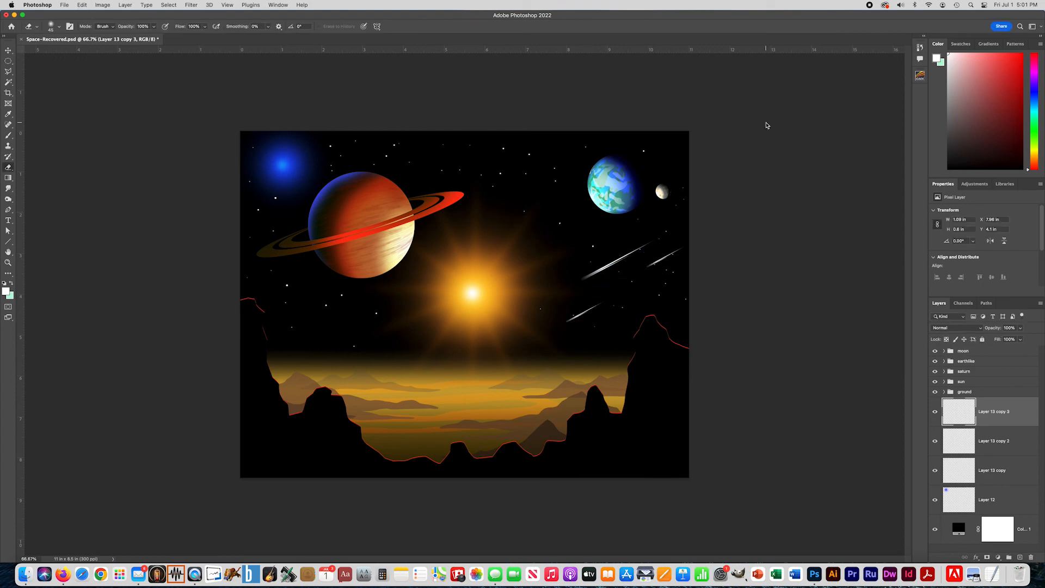
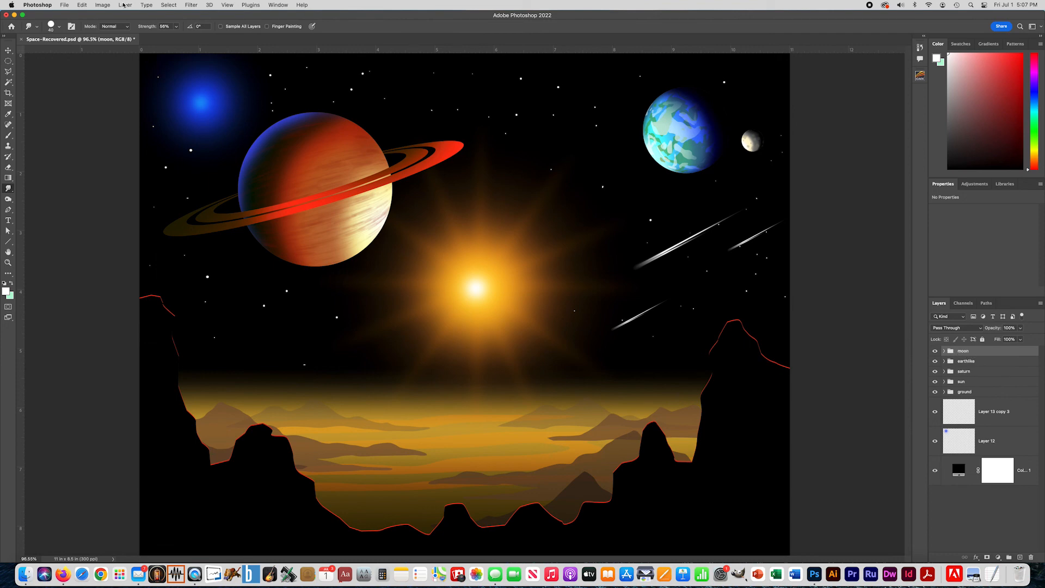
Add a Hue/Saturation adjustment layer above all groups and shift its hue negatively until the golden scene turns pinkish red.
click(125, 5)
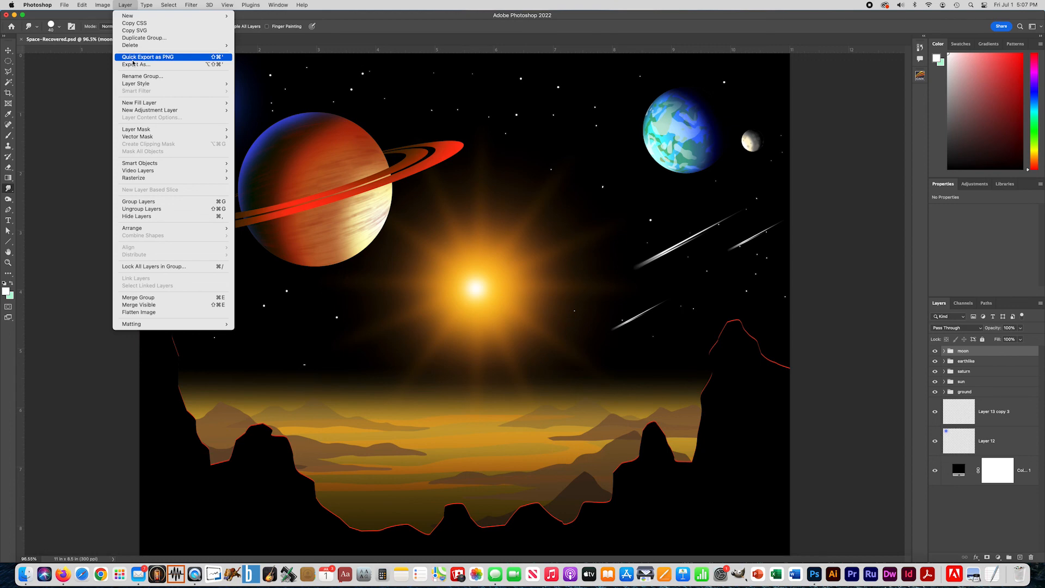
mouse_move(135, 111)
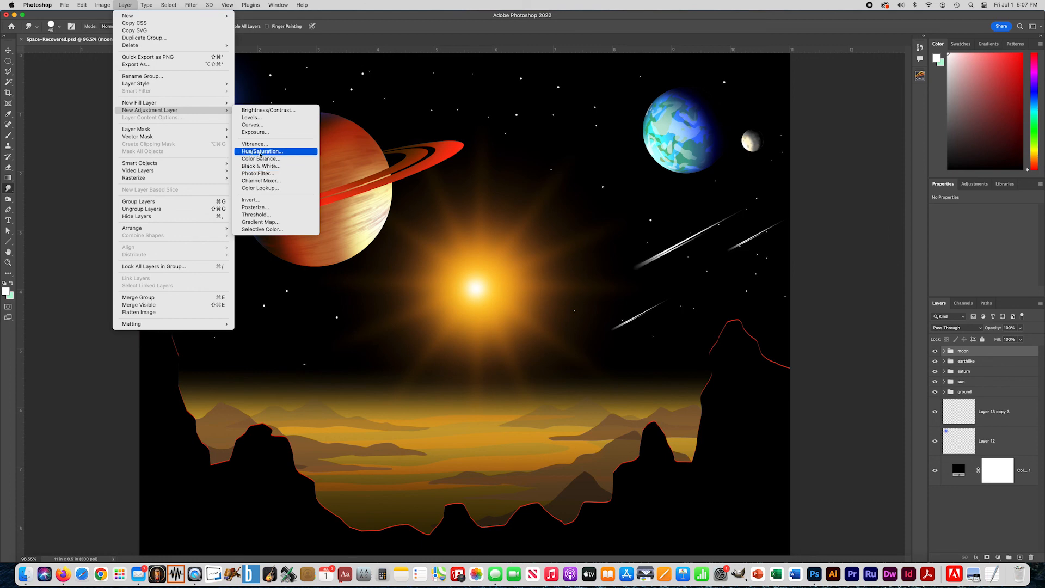
click(257, 151)
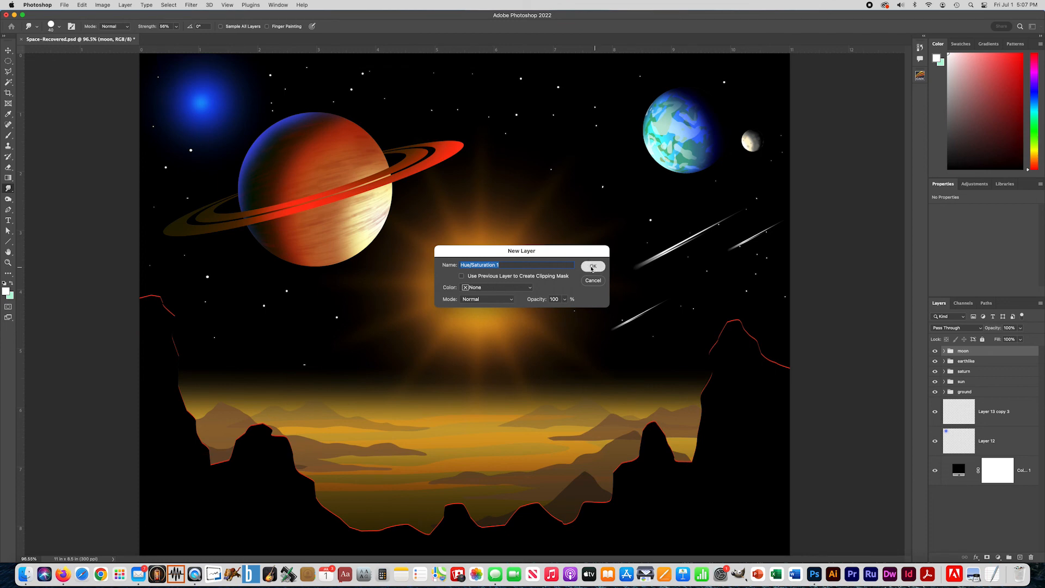
click(592, 266)
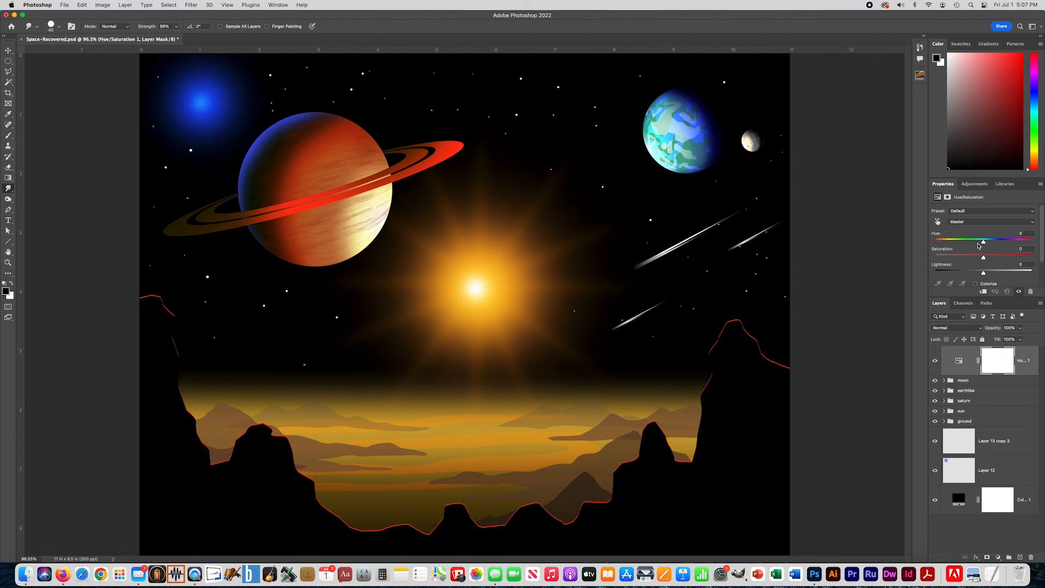
drag(983, 242, 950, 246)
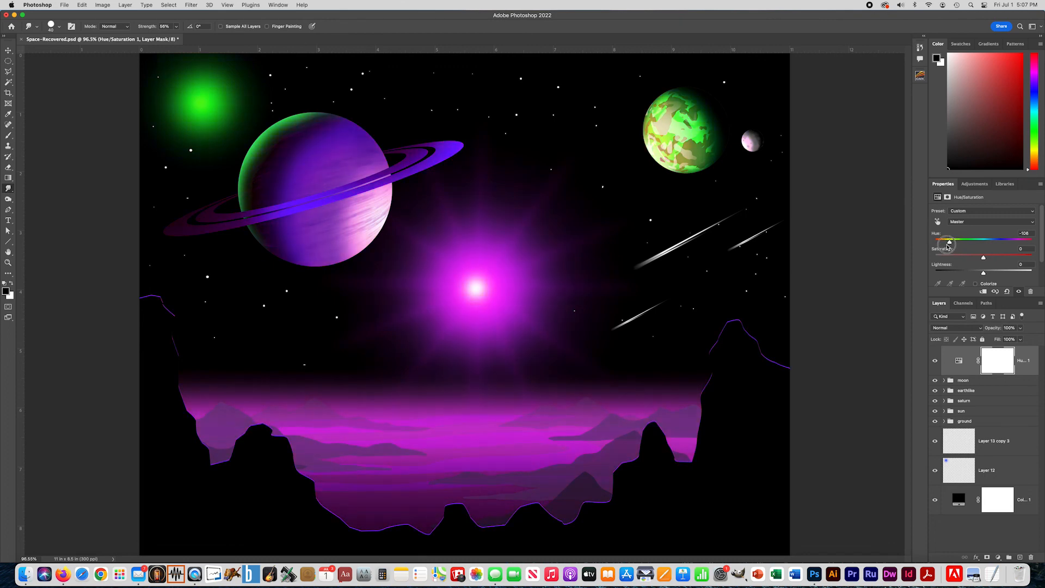
drag(947, 246, 1033, 246)
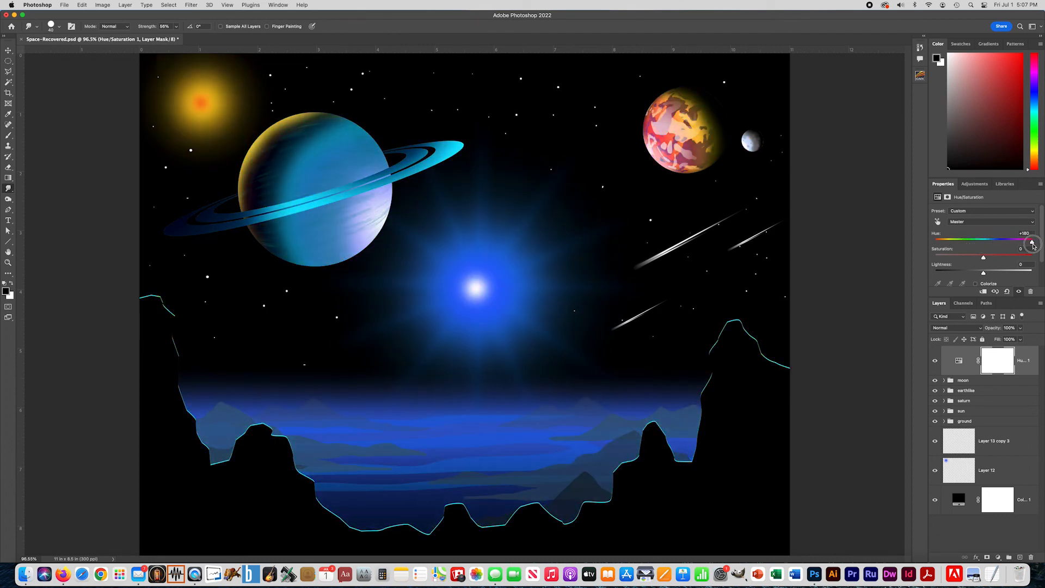
drag(1033, 246, 960, 249)
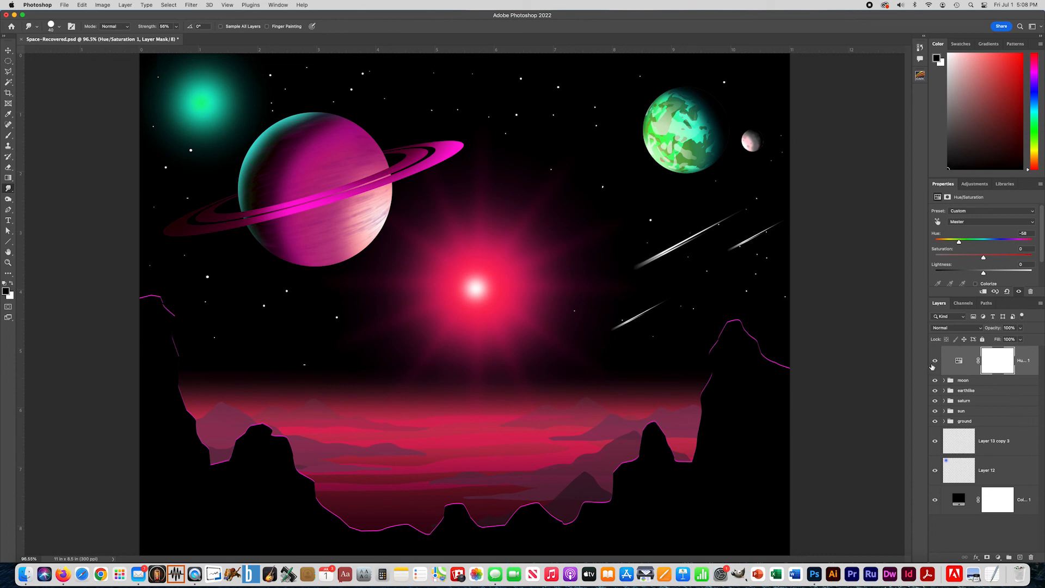
Try the Hue/Saturation layer at a reduced opacity of about 58% and return it to 100%.
click(1019, 328)
drag(1022, 338, 1004, 340)
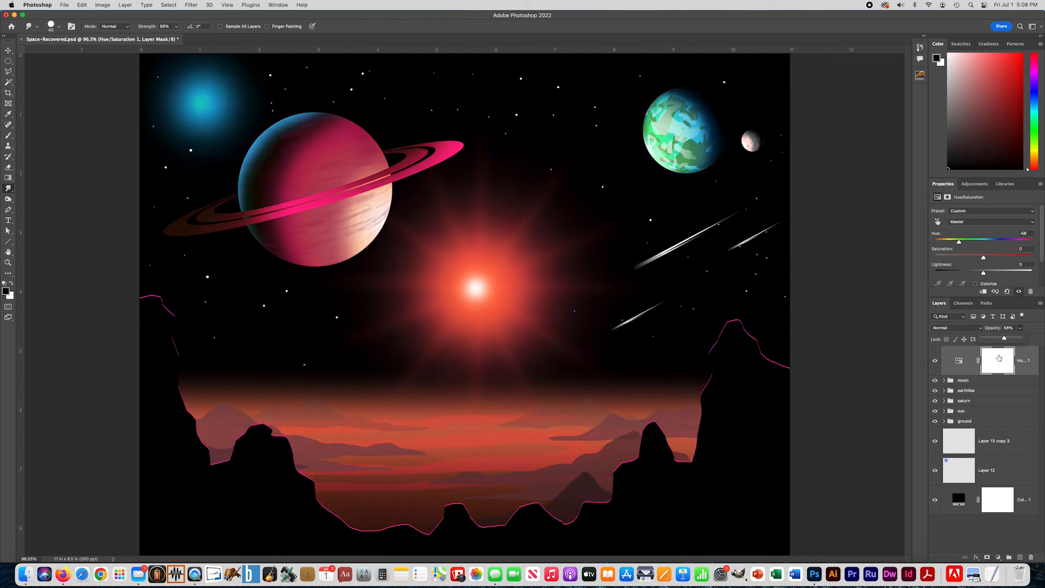
drag(1004, 338, 1033, 339)
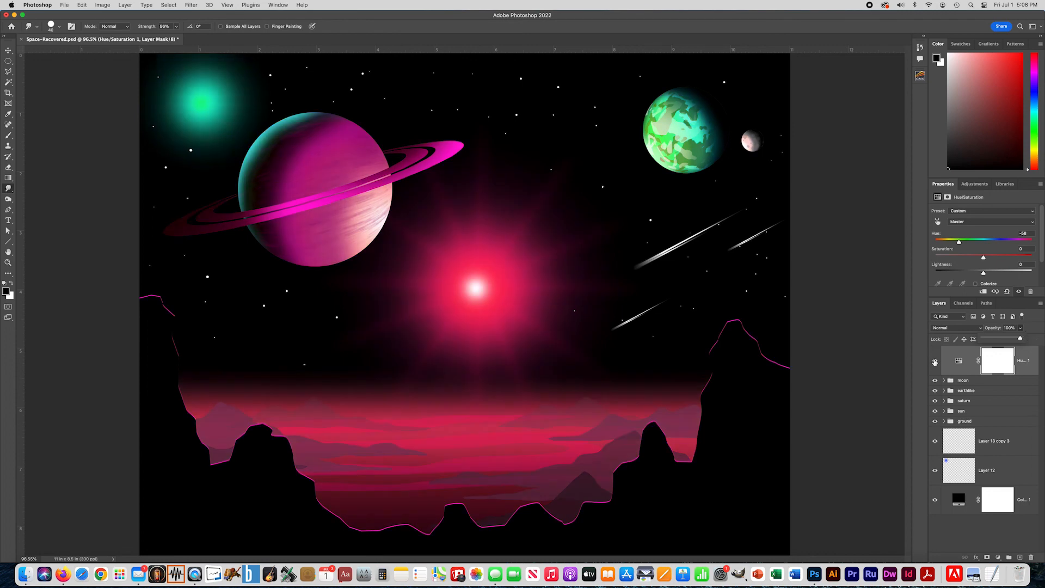
Hide the Hue/Saturation layer and add a Photo Filter adjustment layer with its default name above it.
click(934, 361)
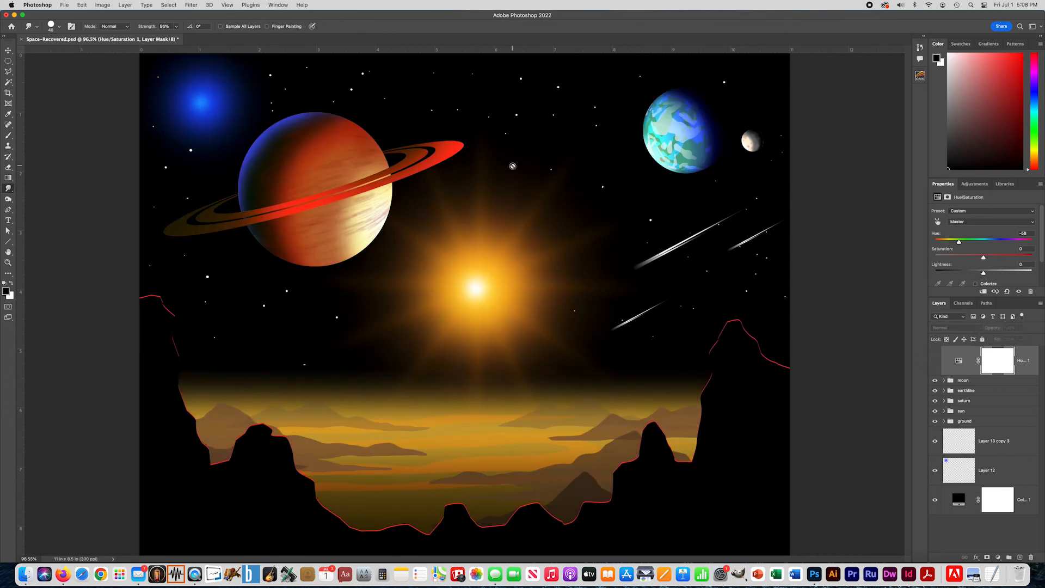
click(124, 5)
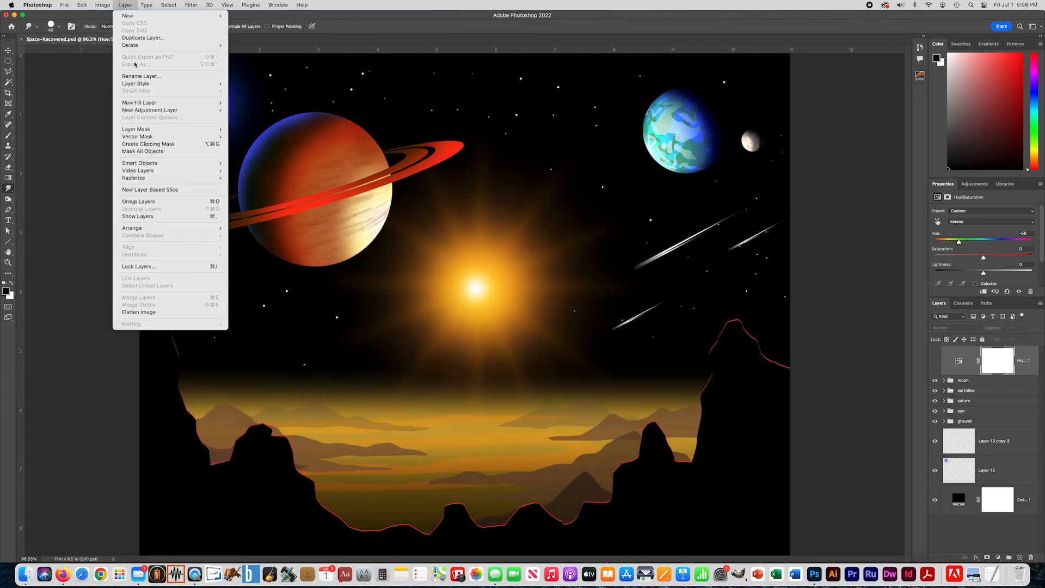
mouse_move(180, 111)
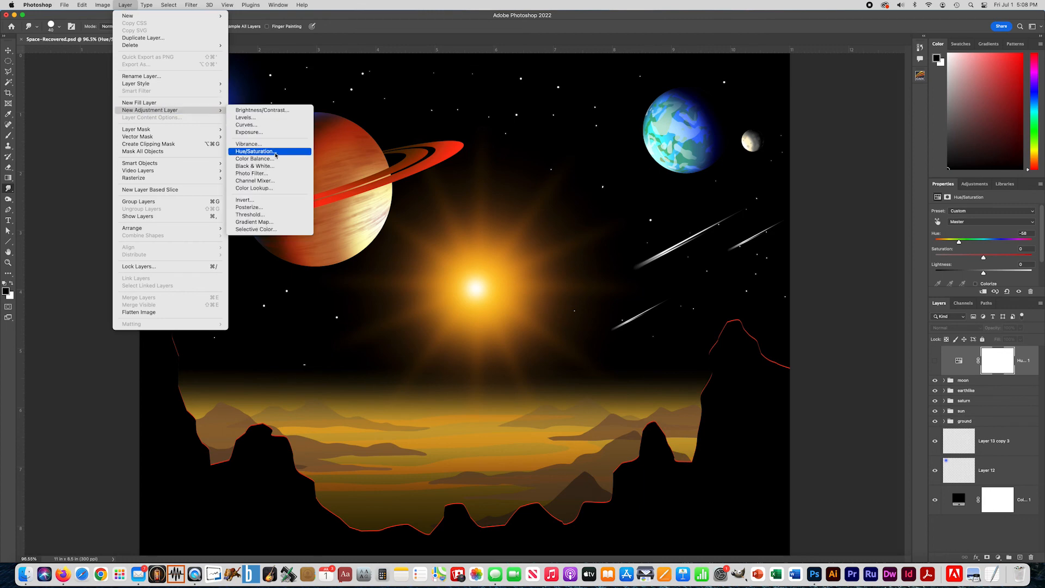
click(256, 173)
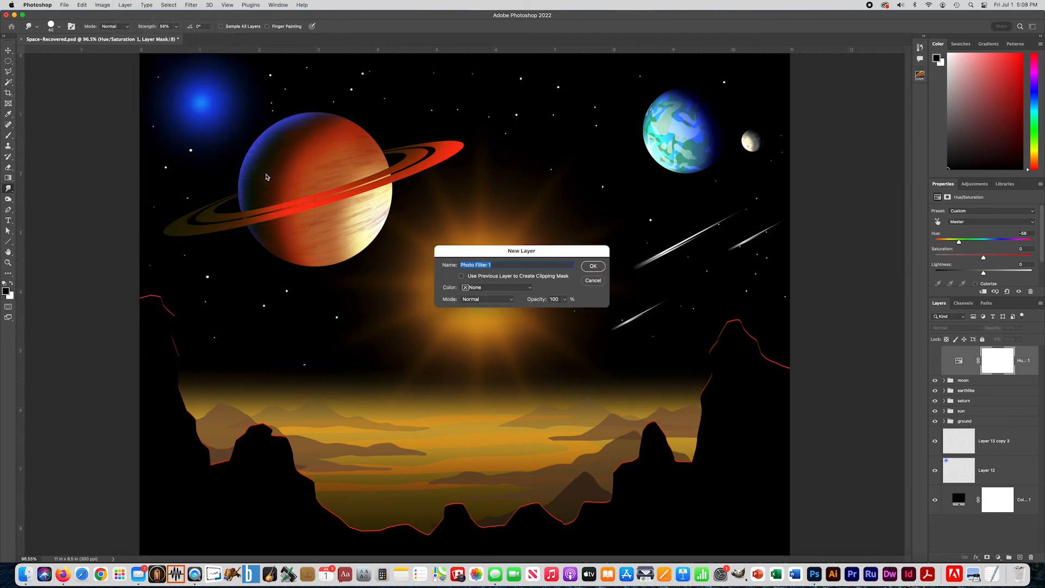
click(592, 265)
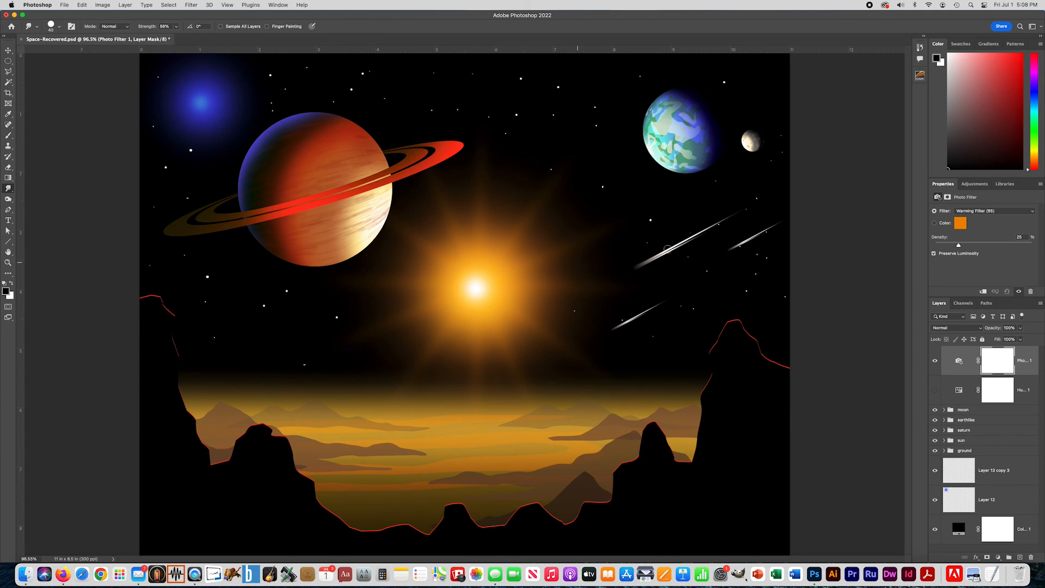
Set the photo filter to Deep Emerald at 100% density, and switch the filter to Blue.
click(971, 212)
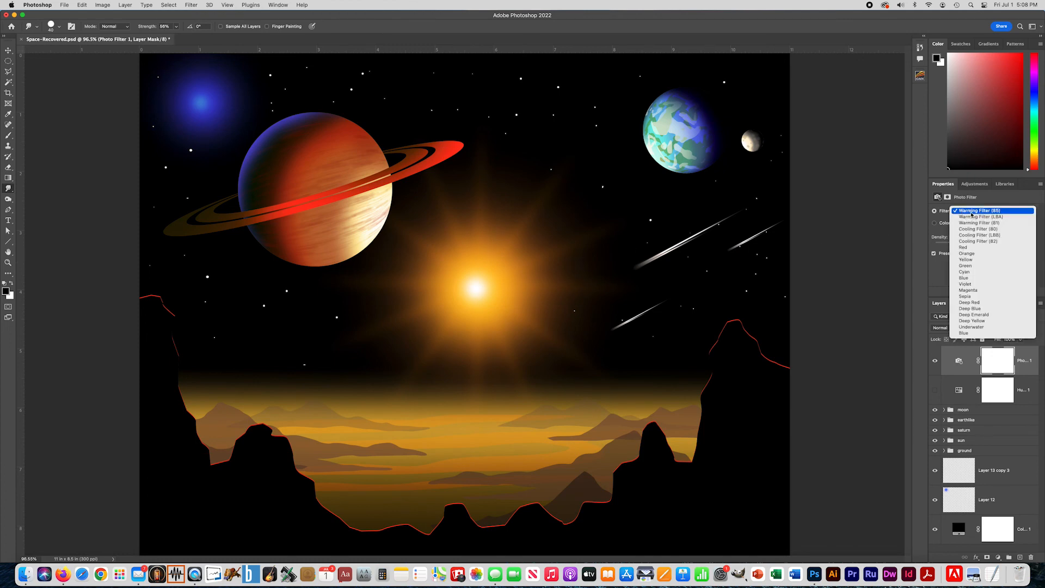
click(968, 315)
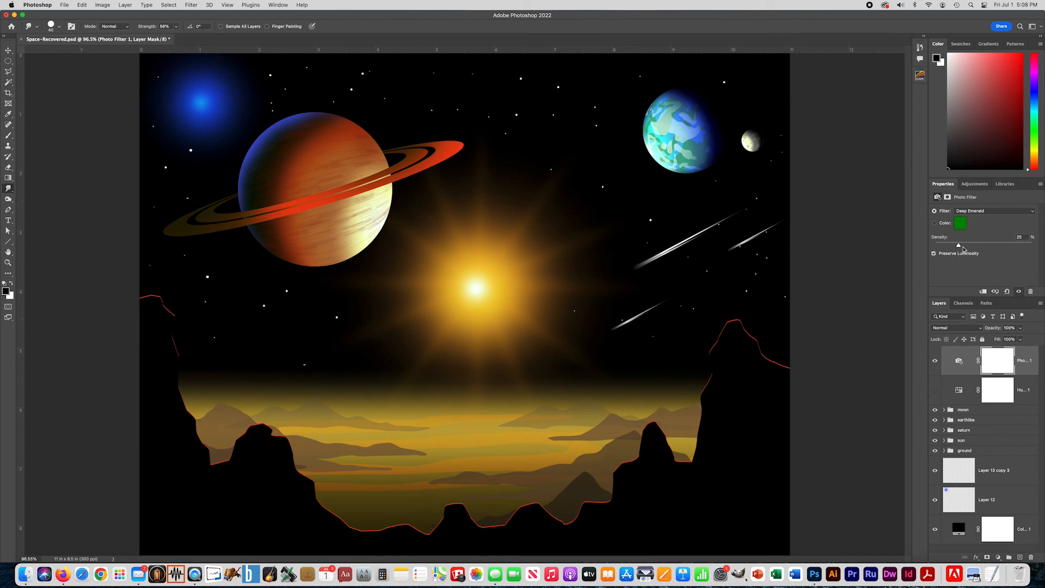
drag(959, 247, 1033, 249)
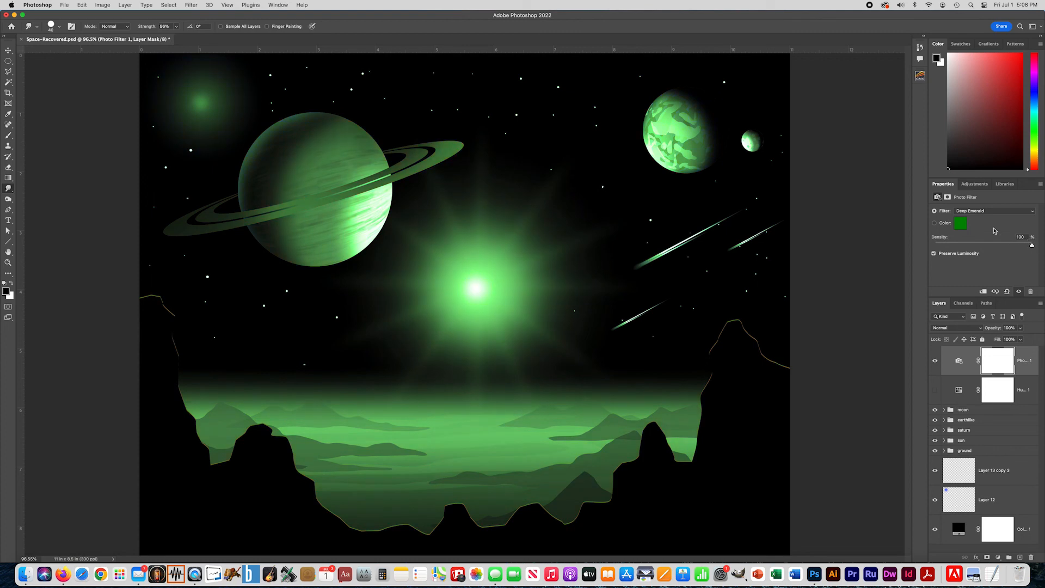
click(972, 212)
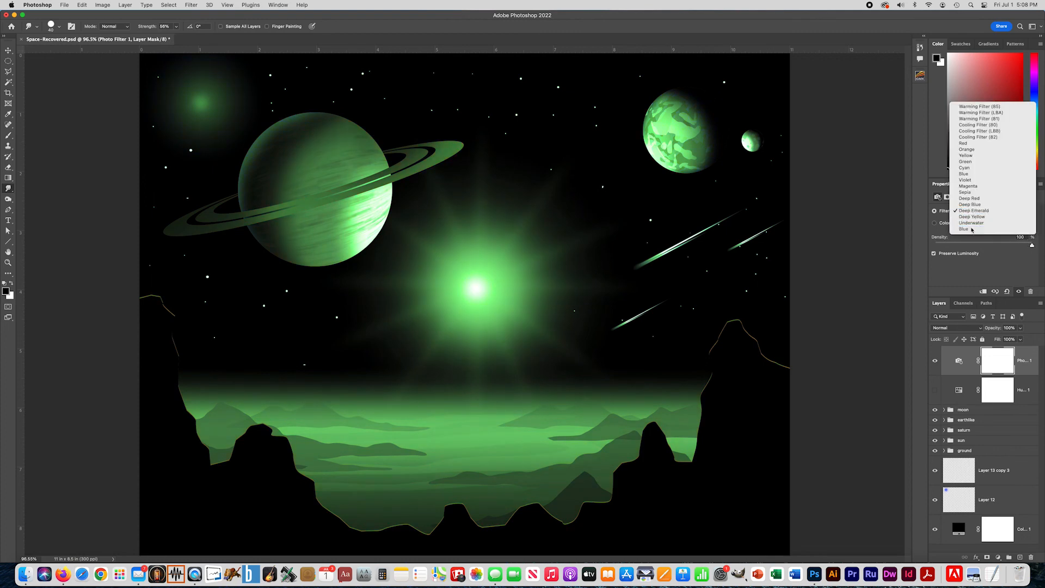
click(973, 229)
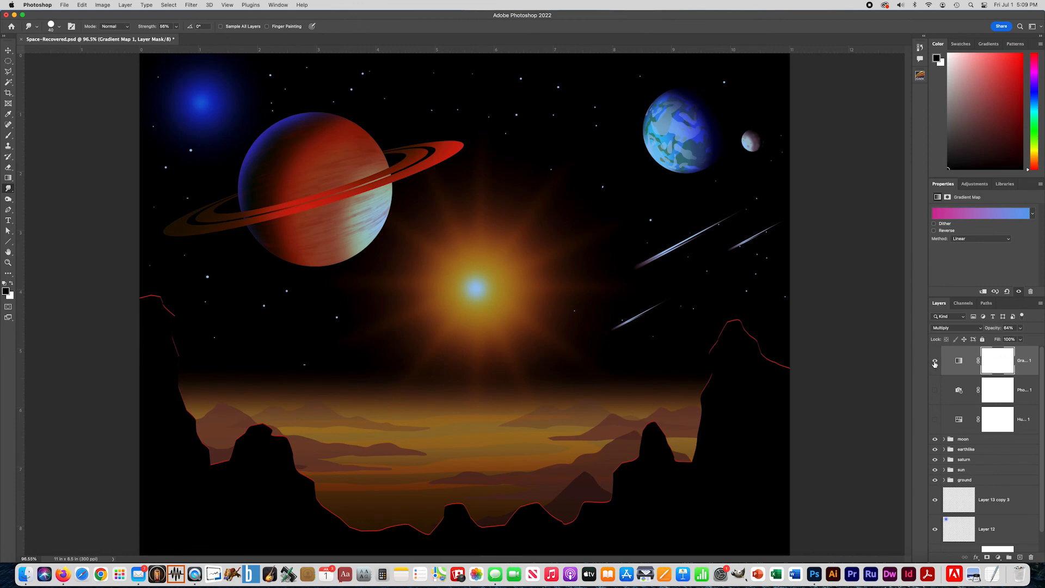
Hide the Gradient Map layer and show the Hue/Saturation layer again.
click(935, 363)
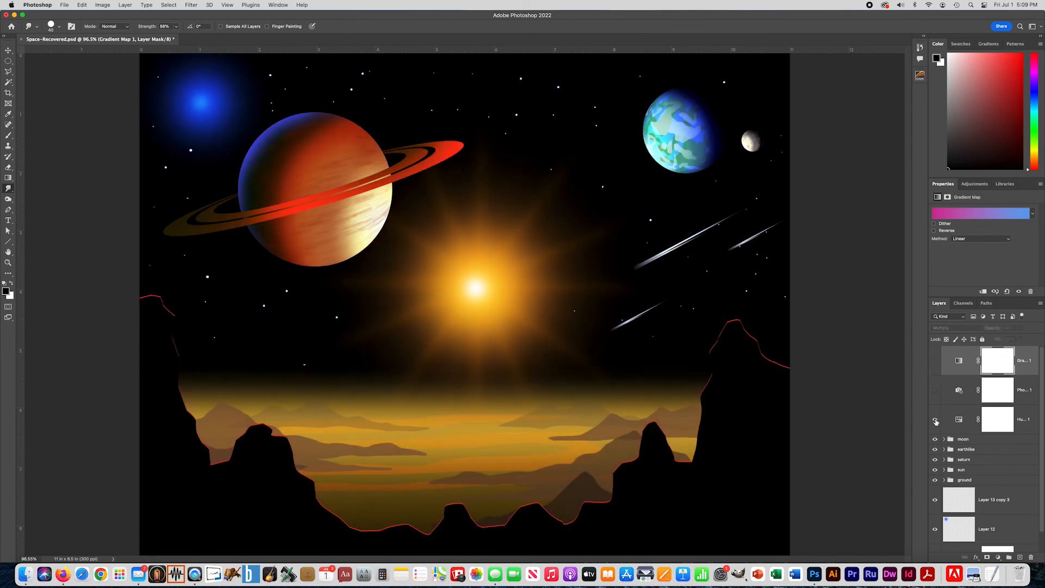
click(936, 419)
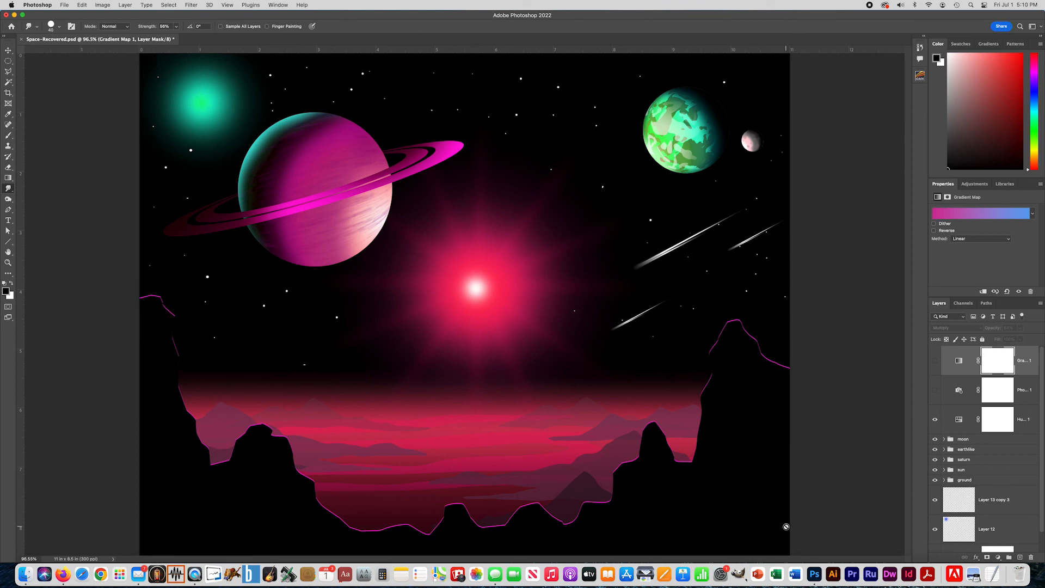
click(64, 5)
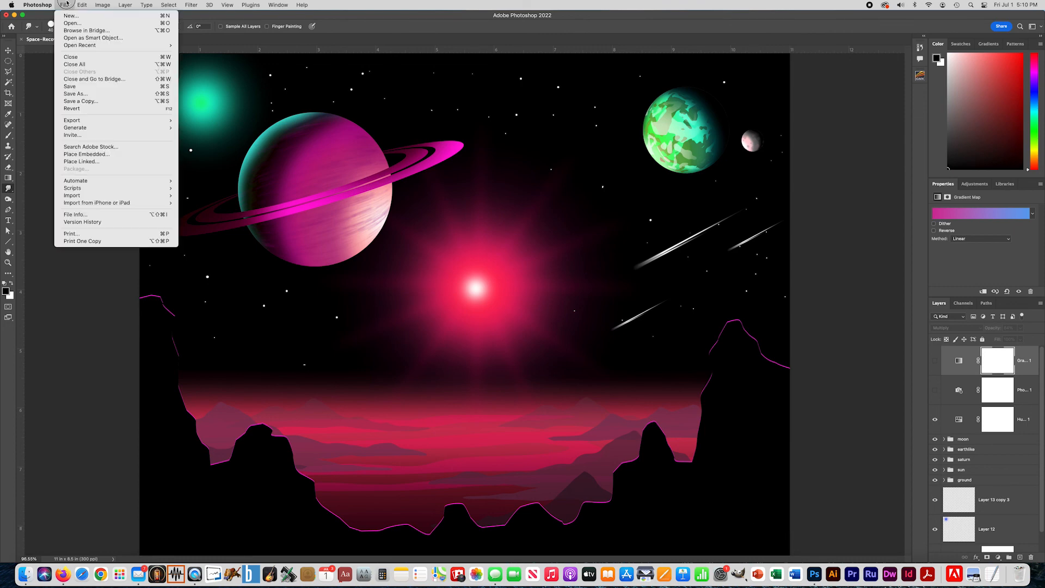
click(65, 5)
click(65, 4)
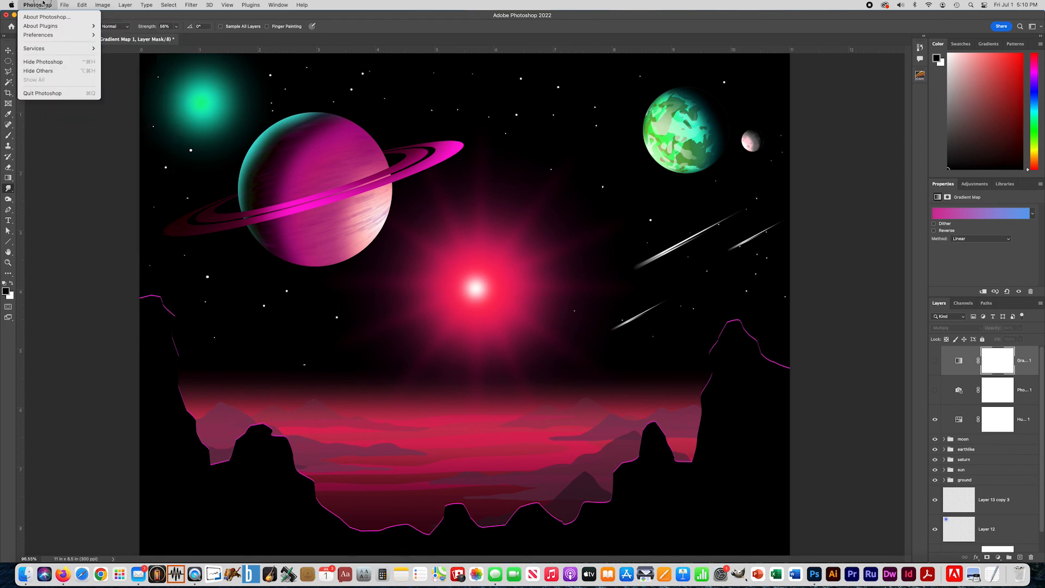
click(64, 4)
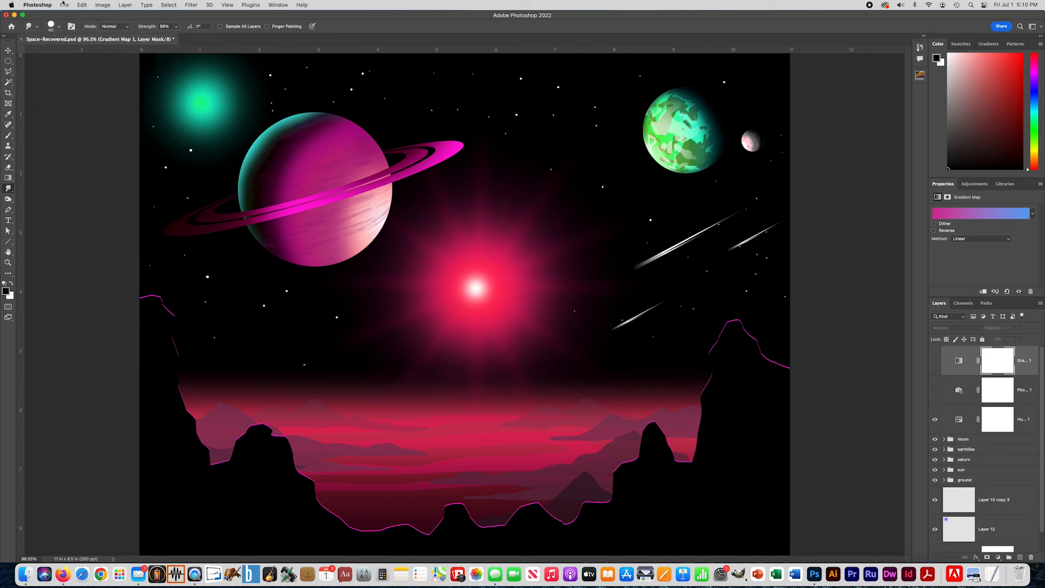